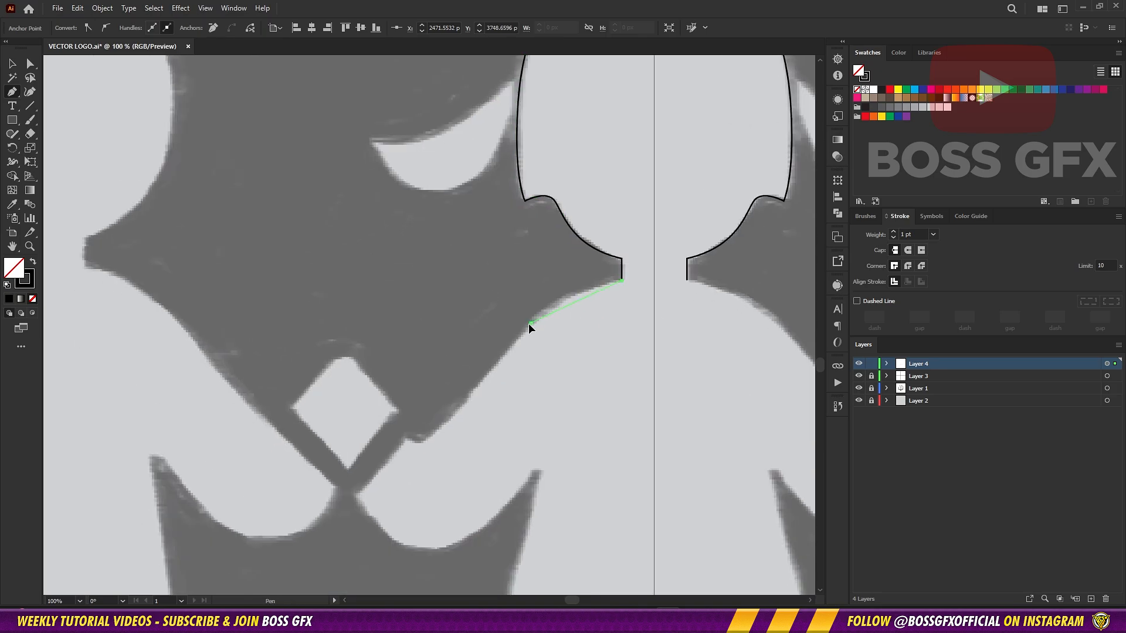
# Trace the central figure's arm, hand and side down to the curved bottom edge of the gap beside it with the Pen tool
pyautogui.moveTo(529, 322); pyautogui.dragTo(500, 355)
pyautogui.moveTo(420, 436); pyautogui.dragTo(577, 259)
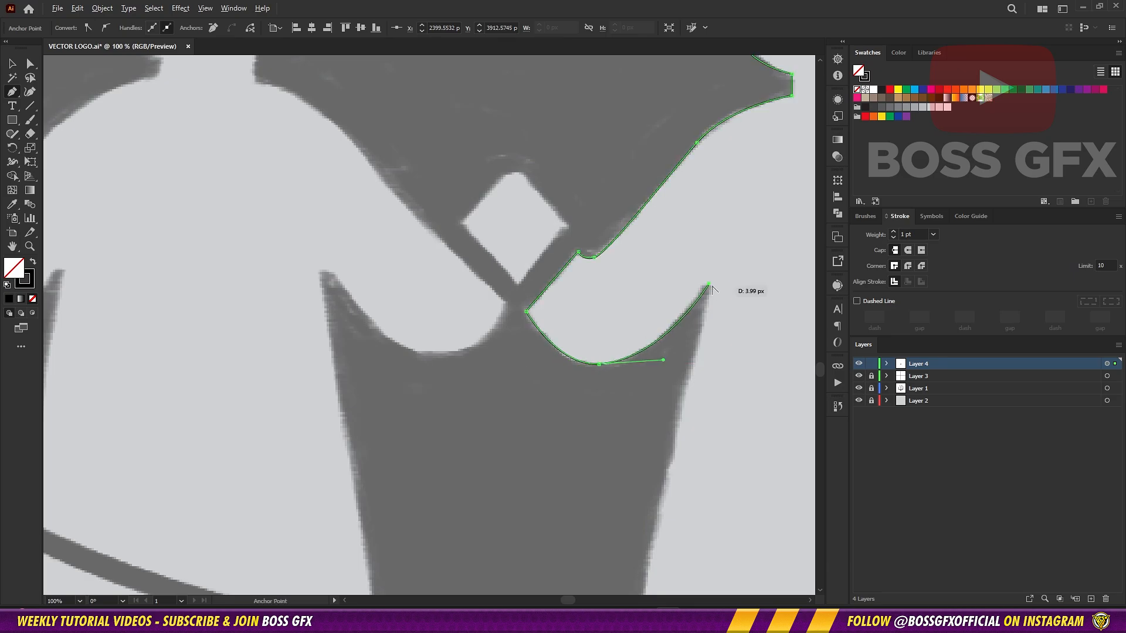
pyautogui.moveTo(711, 288); pyautogui.dragTo(701, 67)
pyautogui.moveTo(364, 186); pyautogui.dragTo(493, 301)
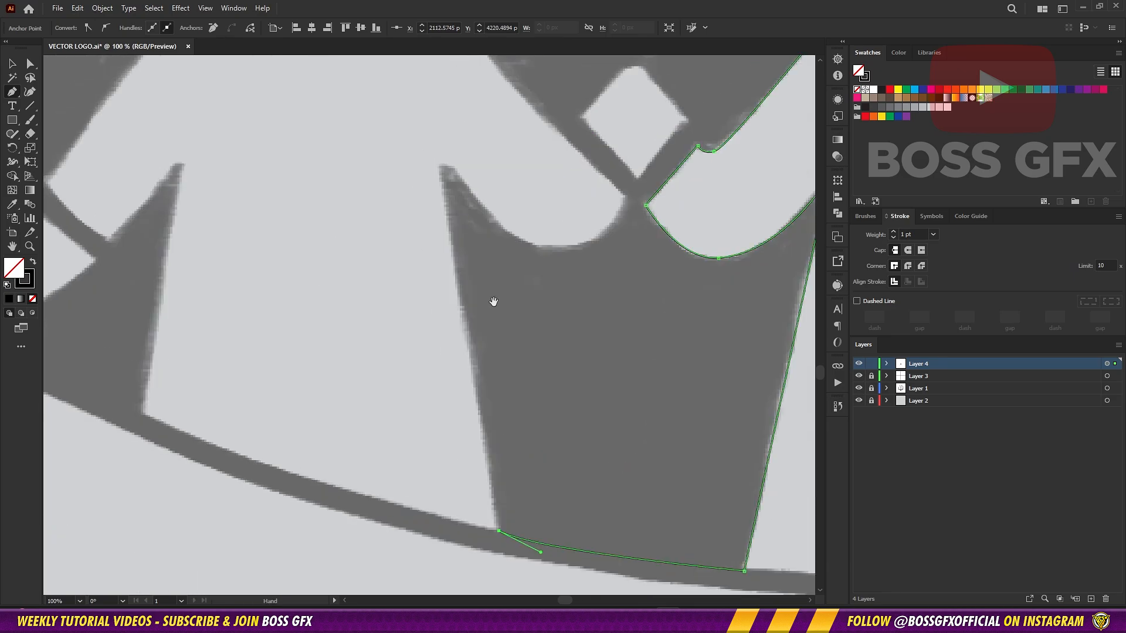
# Continue the path up the neighbouring figure's side and curve it around the underside of that figure's hand
pyautogui.moveTo(442, 169); pyautogui.dragTo(403, 297)
pyautogui.moveTo(582, 325); pyautogui.dragTo(654, 194)
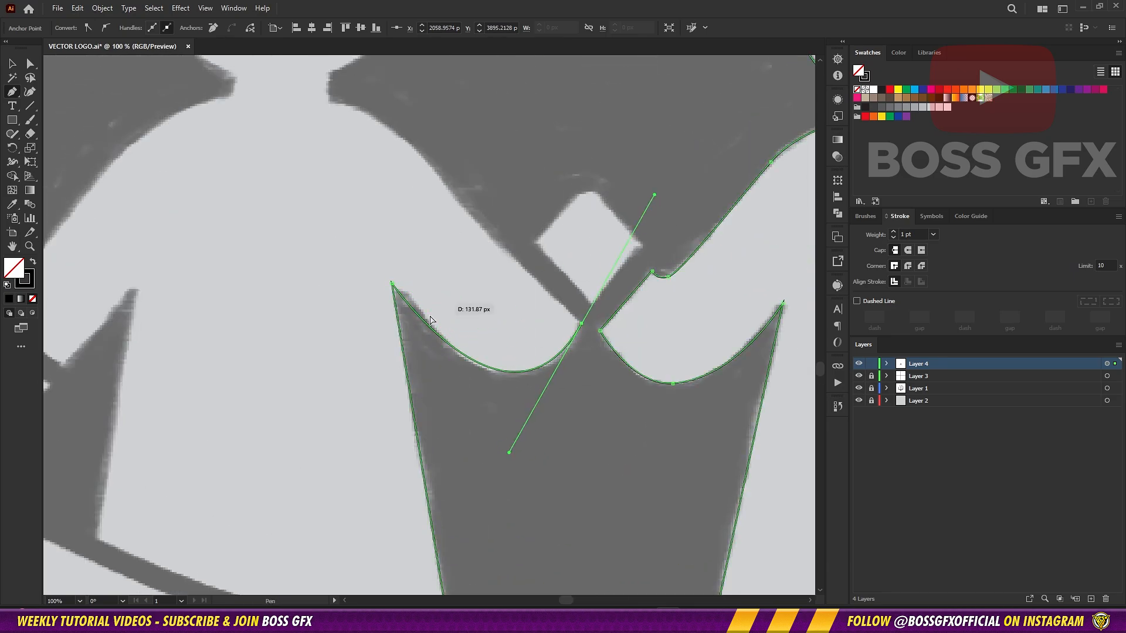
pyautogui.moveTo(585, 321); pyautogui.dragTo(551, 409)
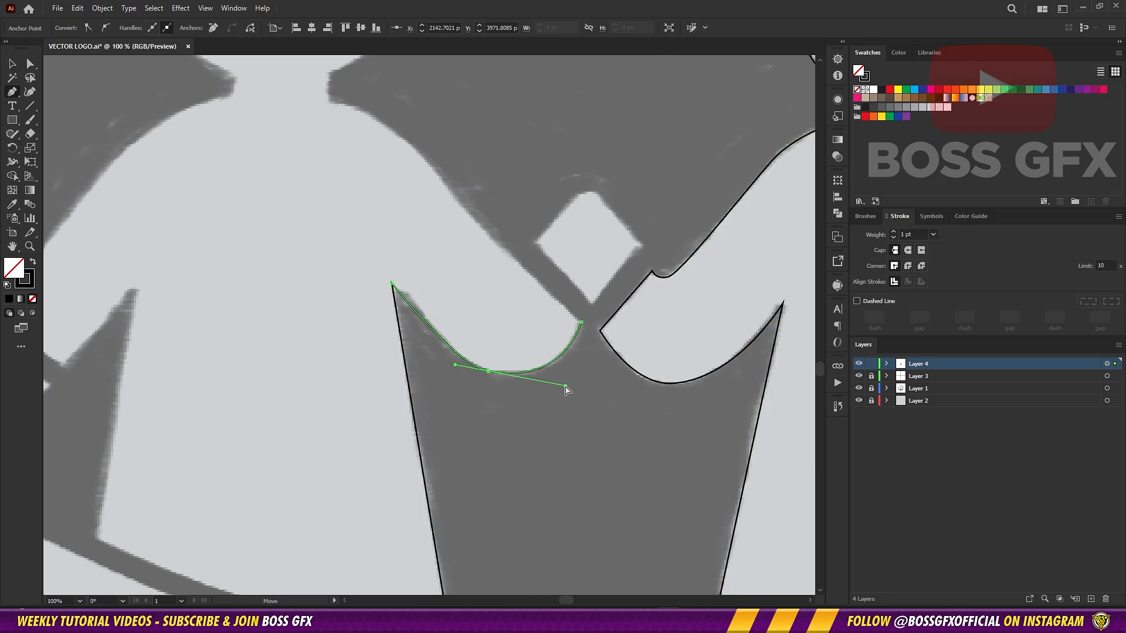
pyautogui.moveTo(460, 375); pyautogui.dragTo(375, 422)
pyautogui.click(496, 368)
# Extend the path along the top of the neighbouring figure's arm and over its shoulder to the neck
pyautogui.moveTo(434, 293); pyautogui.dragTo(564, 371)
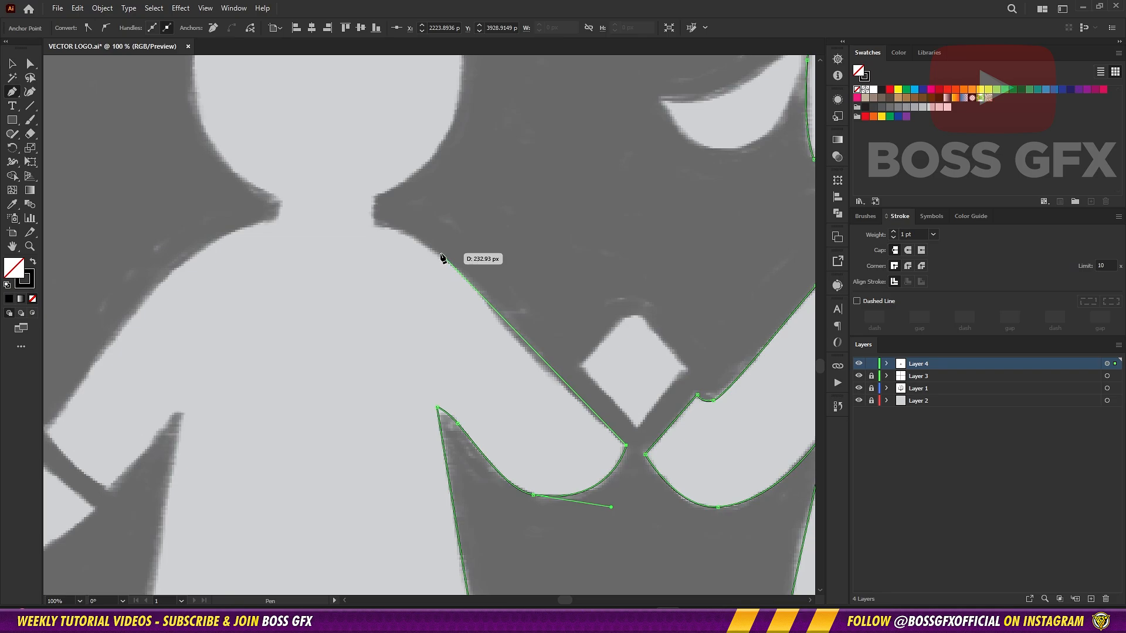
pyautogui.moveTo(438, 252); pyautogui.dragTo(422, 242)
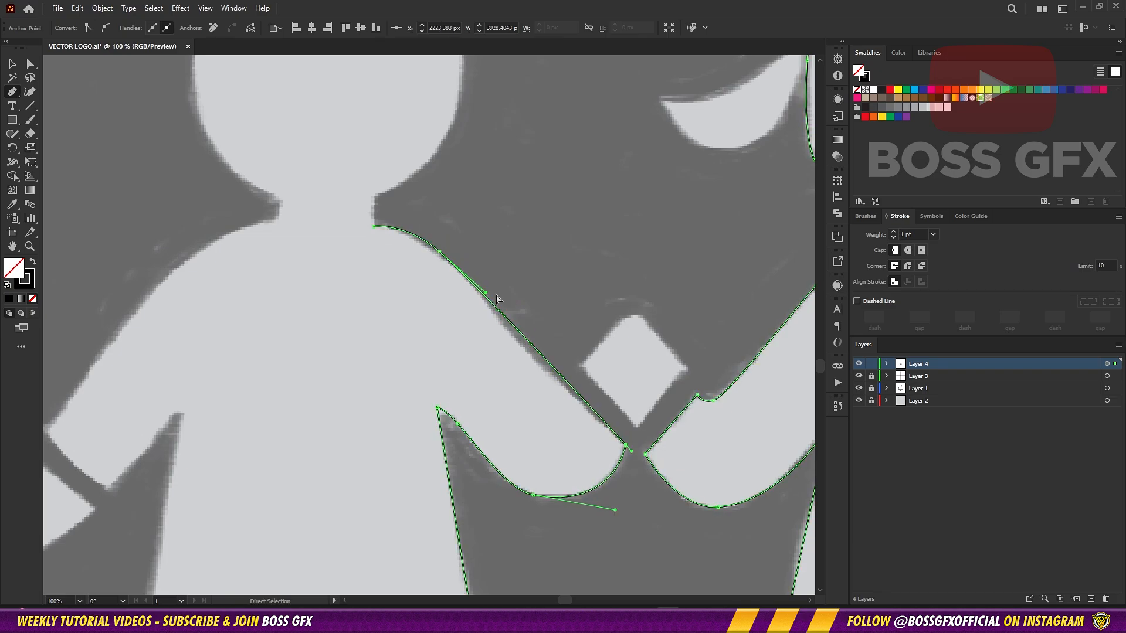
pyautogui.moveTo(398, 236); pyautogui.dragTo(530, 352)
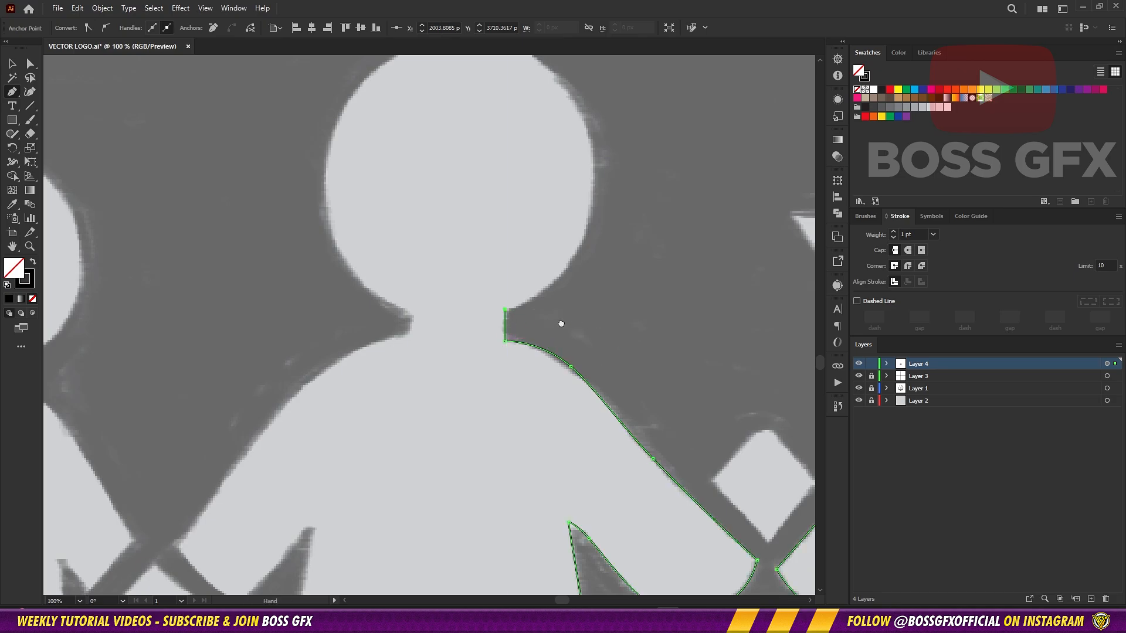
# Close the path with rough straight segments back to the central head, swap its stroke to a fill, and deselect it
pyautogui.moveTo(719, 439); pyautogui.dragTo(420, 425)
pyautogui.moveTo(437, 106); pyautogui.dragTo(290, 327)
pyautogui.click(269, 478)
pyautogui.click(416, 185)
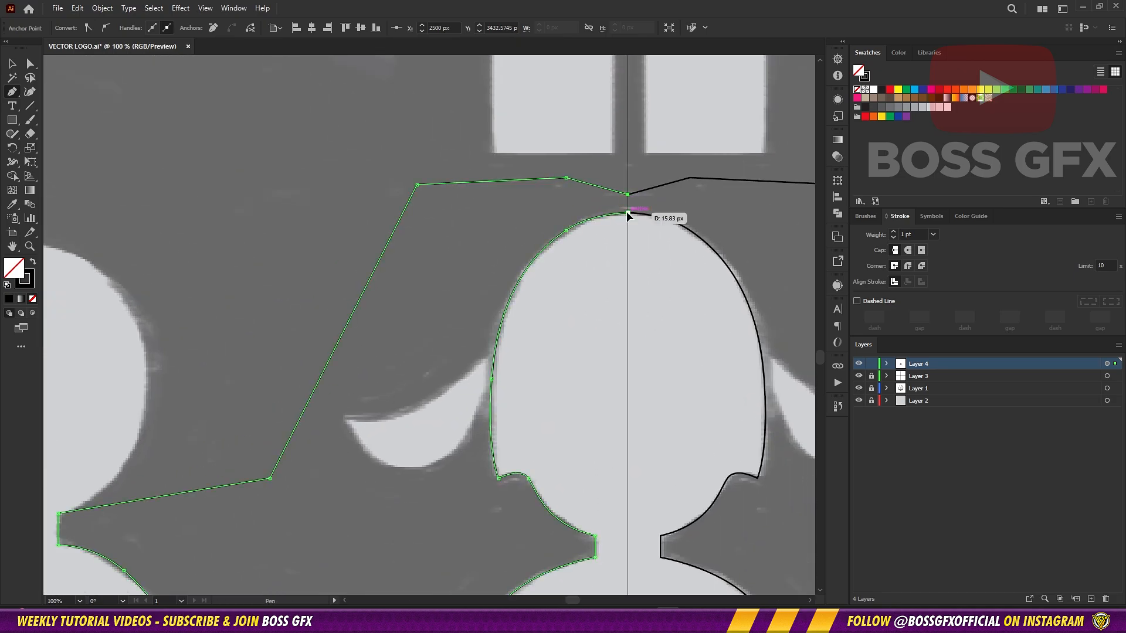
pyautogui.hotkey('shift', 'x')
pyautogui.hotkey('ctrl', 'shift', 'a')
# Compare the filled shape with the sketch by toggling the visibility of Layer 1 and inspecting the overall artwork
pyautogui.moveTo(383, 382); pyautogui.dragTo(417, 335)
pyautogui.hotkey('ctrl', '-')
pyautogui.hotkey('ctrl', '-')
pyautogui.hotkey('ctrl', '-')
pyautogui.hotkey('ctrl', '-')
pyautogui.click(859, 388)
pyautogui.click(859, 388)
pyautogui.hotkey('ctrl', '-')
pyautogui.hotkey('ctrl', '-')
pyautogui.moveTo(662, 367); pyautogui.dragTo(755, 401)
pyautogui.hotkey('ctrl', '-')
pyautogui.hotkey('ctrl', '+')
pyautogui.hotkey('ctrl', '+')
pyautogui.hotkey('ctrl', '+')
pyautogui.hotkey('ctrl', '+')
# Swap the fill and stroke of the traced body shape so it displays as an outline, then deselect it
pyautogui.moveTo(673, 491); pyautogui.dragTo(459, 351)
pyautogui.hotkey('ctrl', '+')
pyautogui.hotkey('ctrl', '+')
pyautogui.hotkey('ctrl', '+')
pyautogui.keyDown('ctrl'); pyautogui.click(487, 311); pyautogui.keyUp('ctrl')
pyautogui.hotkey('shift', 'x')
pyautogui.hotkey('ctrl', 'shift', 'a')
# Trace the diamond between the two figures' hands as a closed path with a slightly rounded top
pyautogui.moveTo(532, 442)
pyautogui.mouseDown()
pyautogui.moveTo(575, 342)
pyautogui.moveTo(554, 273)
pyautogui.mouseUp()
pyautogui.hotkey('ctrl', '+')
pyautogui.hotkey('ctrl', '+')
pyautogui.hotkey('ctrl', '+')
pyautogui.moveTo(505, 357); pyautogui.dragTo(594, 444)
pyautogui.click(585, 452)
pyautogui.click(417, 260)
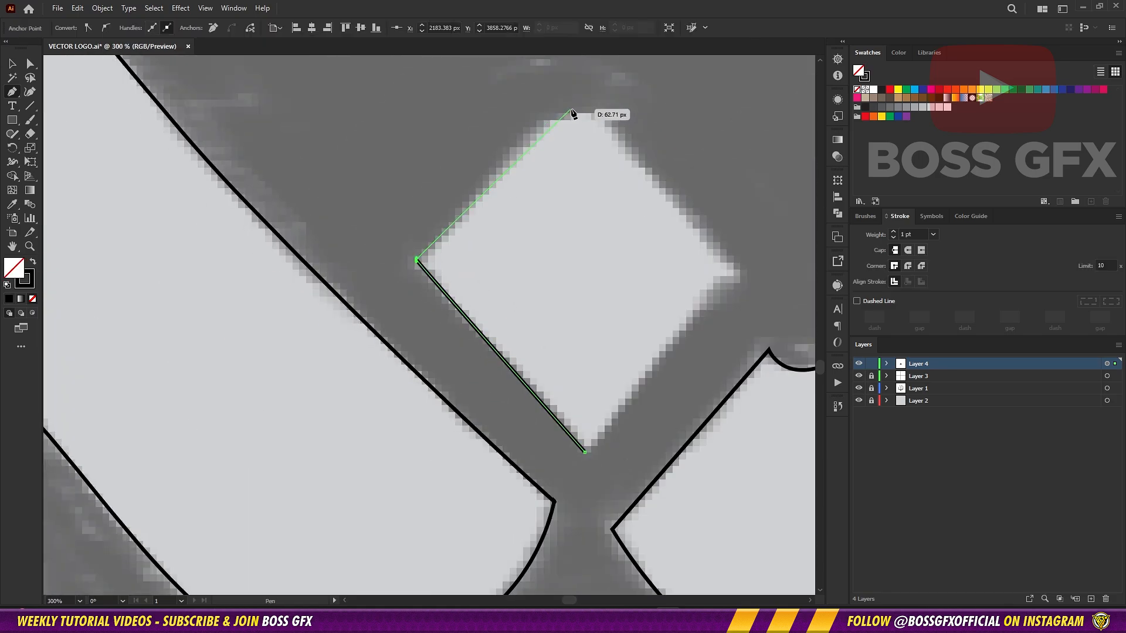
pyautogui.click(737, 276)
pyautogui.click(587, 452)
pyautogui.moveTo(416, 261); pyautogui.dragTo(417, 263)
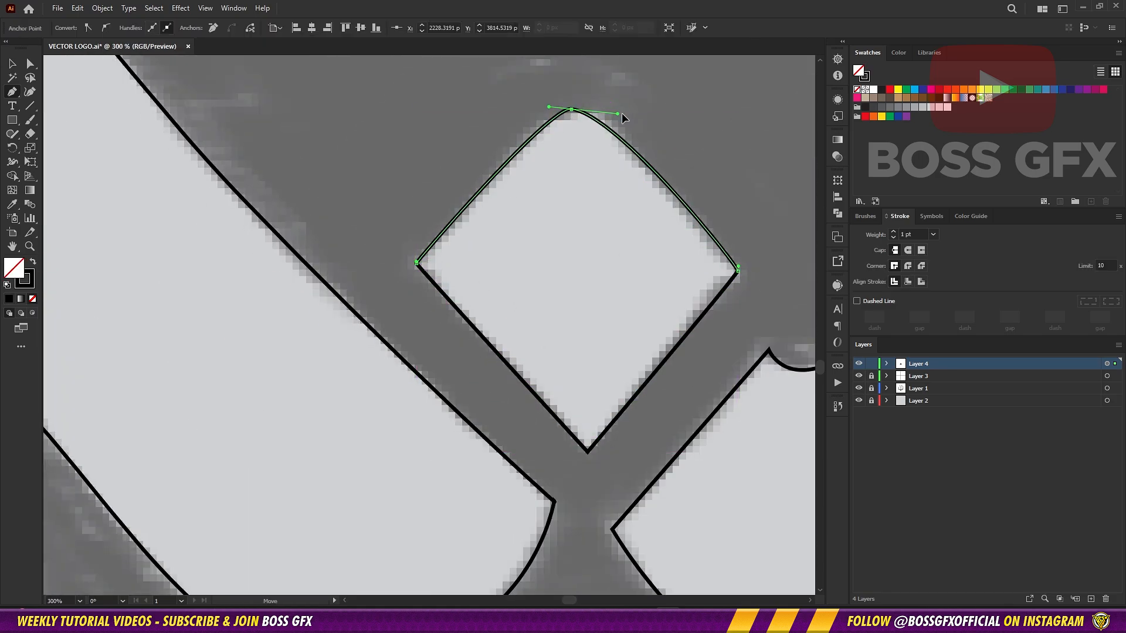
pyautogui.moveTo(574, 109); pyautogui.dragTo(578, 111)
pyautogui.keyDown('ctrl'); pyautogui.click(592, 94); pyautogui.keyUp('ctrl')
# Trace the crescent beside the central head as a closed path with curved lower and upper edges
pyautogui.moveTo(469, 118); pyautogui.dragTo(344, 422)
pyautogui.moveTo(375, 176); pyautogui.dragTo(366, 439)
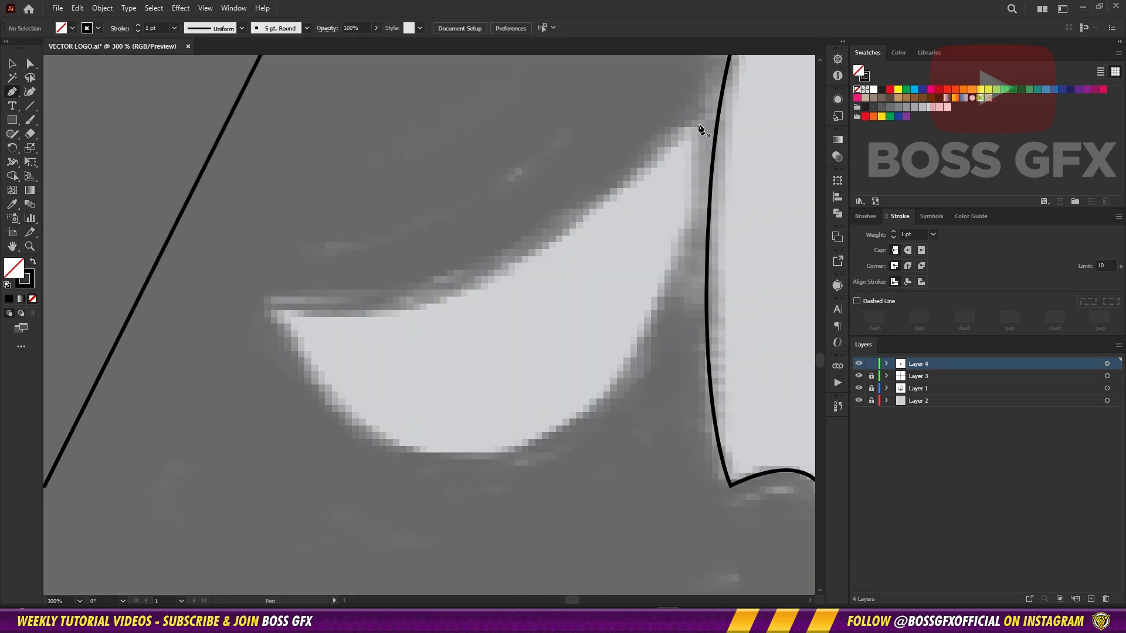
pyautogui.moveTo(694, 237); pyautogui.dragTo(694, 239)
pyautogui.click(694, 216)
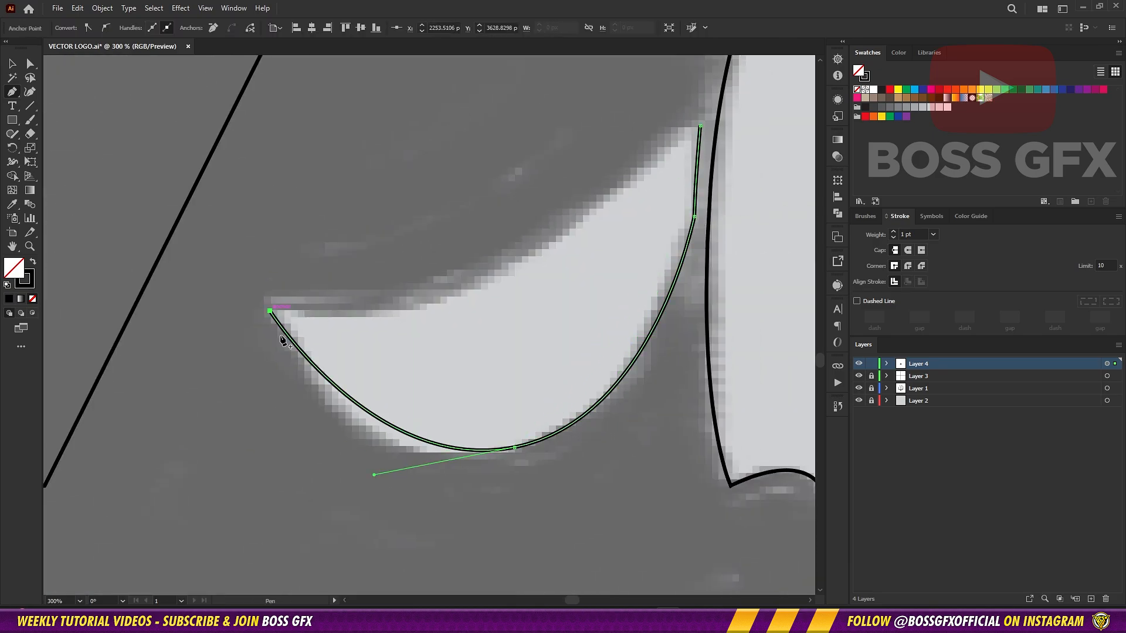
pyautogui.moveTo(280, 337); pyautogui.dragTo(336, 484)
pyautogui.moveTo(611, 178); pyautogui.dragTo(558, 237)
pyautogui.moveTo(548, 262); pyautogui.dragTo(624, 193)
pyautogui.click(646, 186)
pyautogui.moveTo(471, 331); pyautogui.dragTo(434, 362)
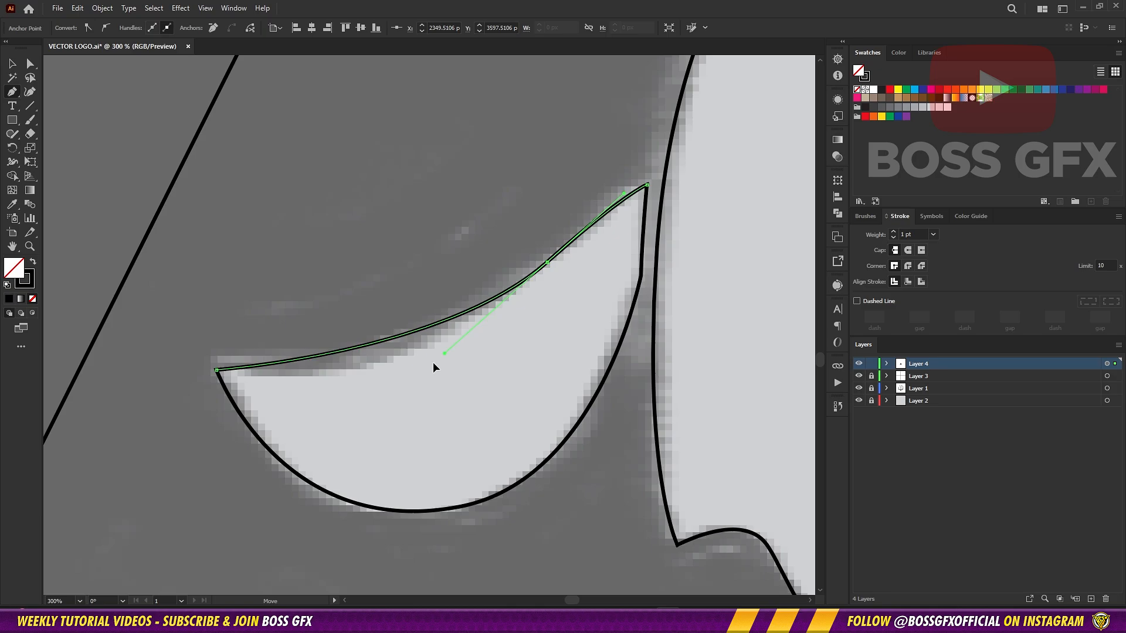
# Refine the crescent's anchors and curve handles so its outline follows the sketch, then deselect it
pyautogui.moveTo(548, 262); pyautogui.dragTo(539, 270)
pyautogui.moveTo(612, 199); pyautogui.dragTo(614, 205)
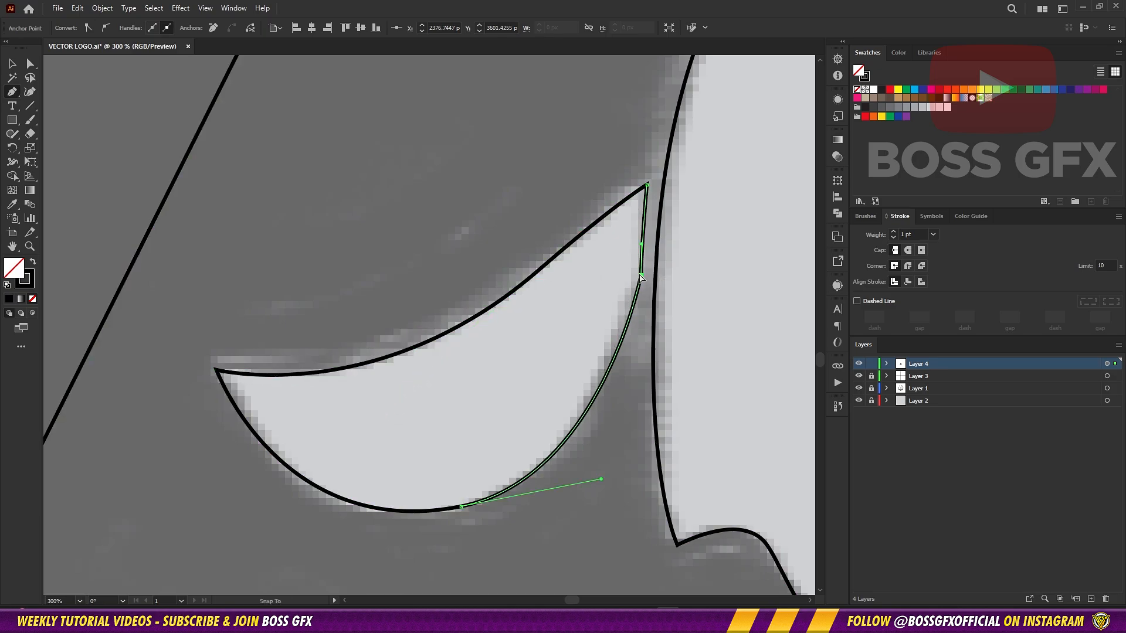
pyautogui.keyDown('ctrl'); pyautogui.click(461, 507); pyautogui.keyUp('ctrl')
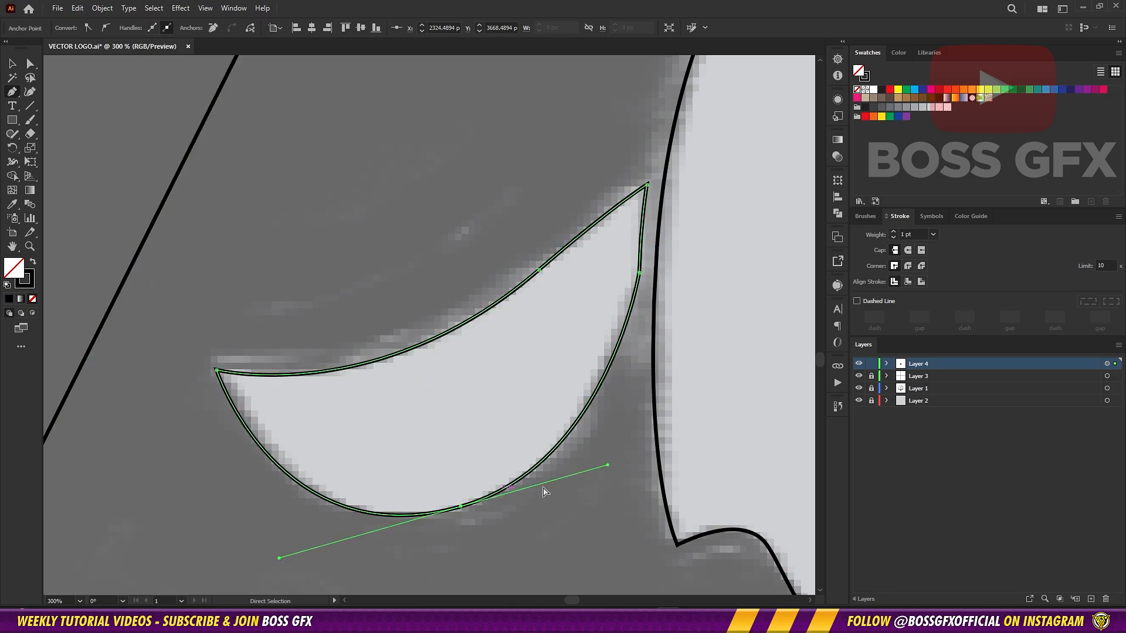
pyautogui.moveTo(607, 465); pyautogui.dragTo(602, 472)
pyautogui.keyDown('ctrl'); pyautogui.click(641, 240); pyautogui.keyUp('ctrl')
pyautogui.keyDown('ctrl'); pyautogui.click(592, 181); pyautogui.keyUp('ctrl')
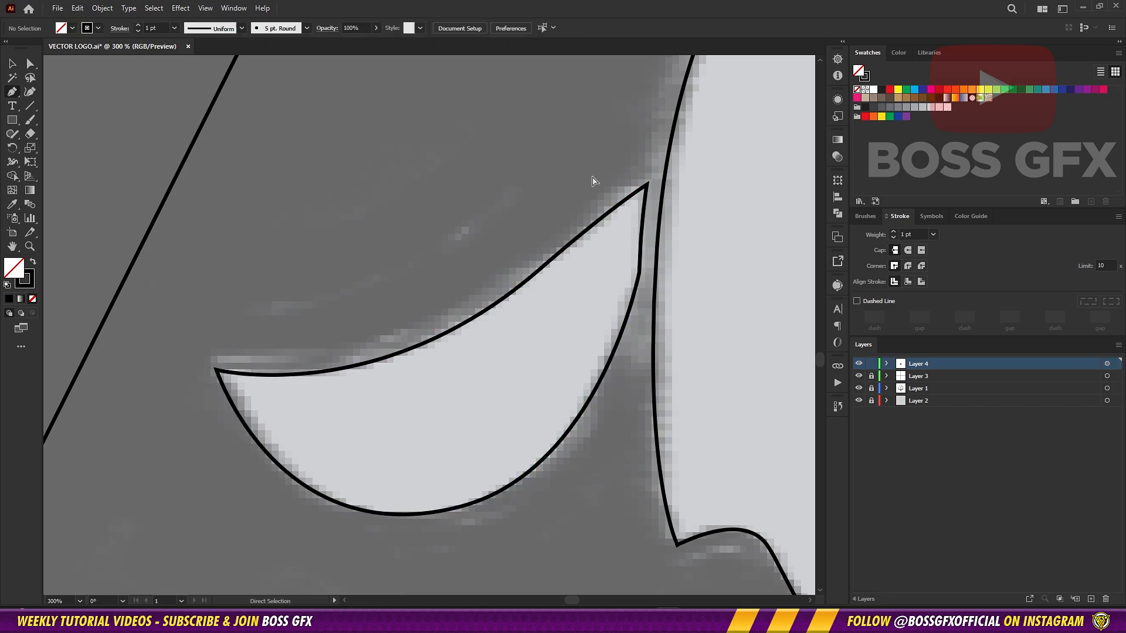
# Select the body shape, diamond and crescent and swap their stroke to a black fill
pyautogui.scroll(-4, 590, 221)
pyautogui.press('v')
pyautogui.click(578, 417)
pyautogui.keyDown('shift'); pyautogui.click(533, 284); pyautogui.keyUp('shift')
pyautogui.keyDown('shift'); pyautogui.click(508, 411); pyautogui.keyUp('shift')
pyautogui.hotkey('shift', 'x')
pyautogui.hotkey('ctrl', '7')
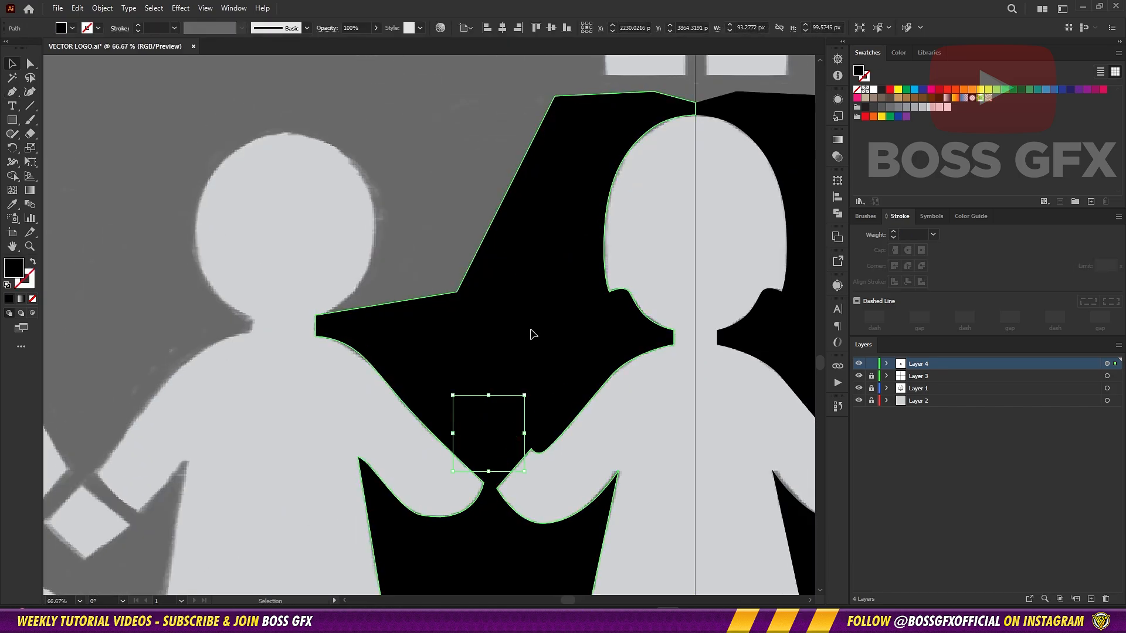
# Cut the diamond and crescent out of the black shape with Pathfinder, and check the result by toggling Layer 1
pyautogui.click(838, 214)
pyautogui.click(722, 207)
pyautogui.click(838, 213)
pyautogui.click(436, 223)
pyautogui.moveTo(588, 308); pyautogui.dragTo(503, 294)
pyautogui.click(858, 388)
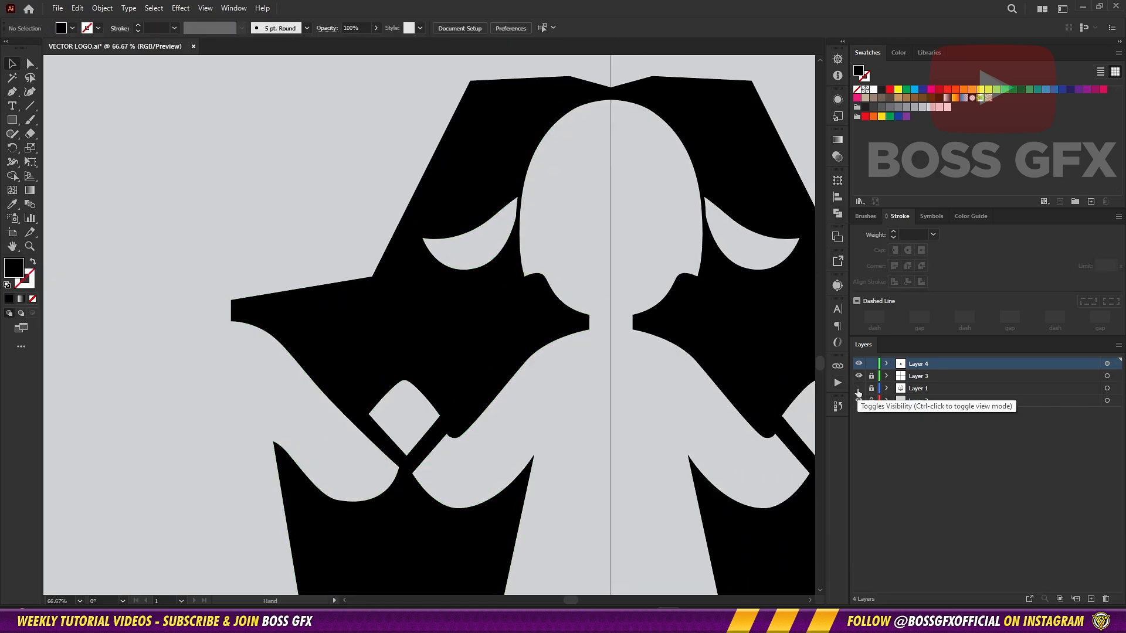
pyautogui.click(858, 388)
# Adjust the diamond cutout's side, bottom and top anchors to even out its shape
pyautogui.moveTo(482, 489); pyautogui.dragTo(575, 348)
pyautogui.hotkey('ctrl', '+')
pyautogui.hotkey('ctrl', '+')
pyautogui.hotkey('ctrl', '+')
pyautogui.moveTo(702, 282); pyautogui.dragTo(593, 379)
pyautogui.press('p')
pyautogui.moveTo(631, 270); pyautogui.dragTo(631, 285)
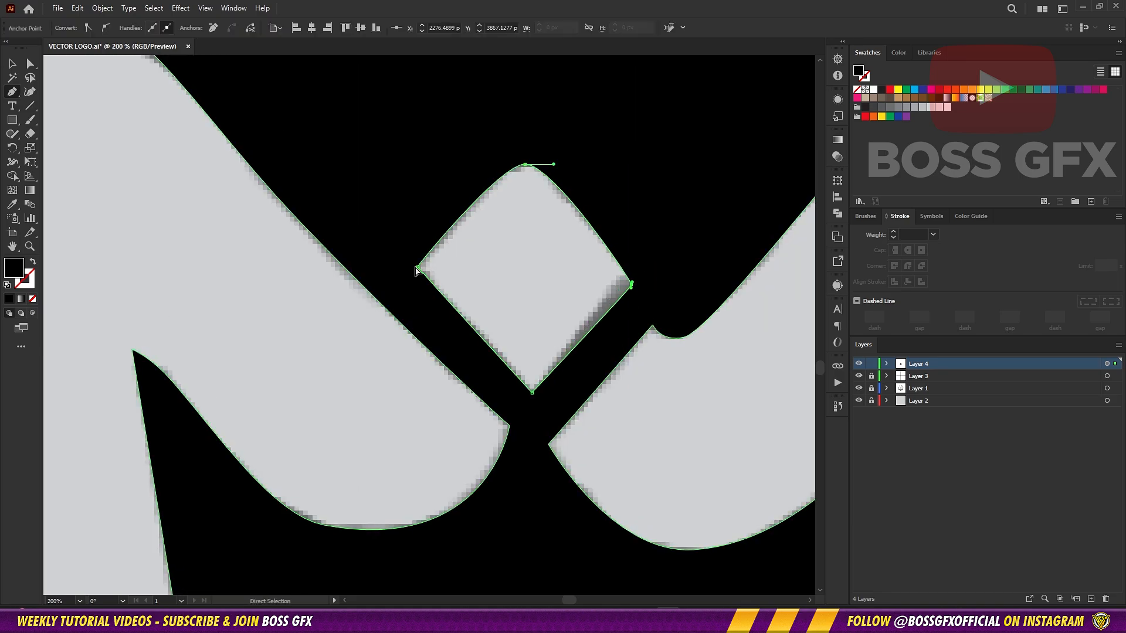
pyautogui.moveTo(532, 387); pyautogui.dragTo(532, 387)
pyautogui.moveTo(526, 164); pyautogui.dragTo(528, 165)
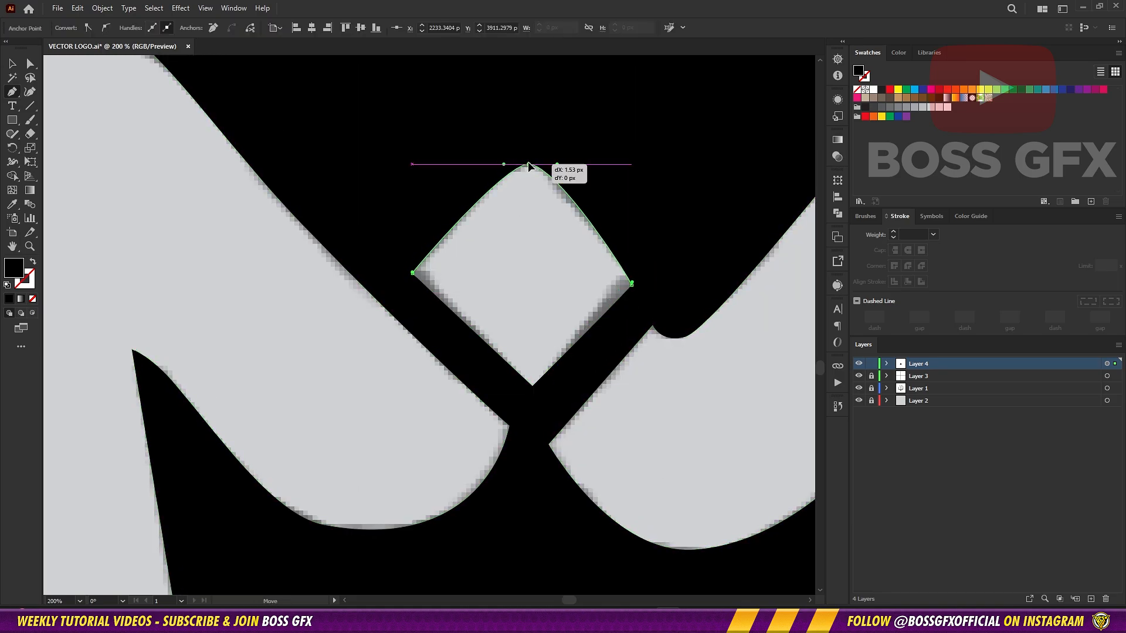
# Fine-tune the bottom and right corners of the diamond cutout, then deselect it
pyautogui.keyDown('ctrl'); pyautogui.click(593, 305); pyautogui.keyUp('ctrl')
pyautogui.keyDown('ctrl'); pyautogui.click(642, 291); pyautogui.keyUp('ctrl')
pyautogui.keyDown('ctrl'); pyautogui.click(589, 319); pyautogui.keyUp('ctrl')
pyautogui.moveTo(532, 386); pyautogui.dragTo(533, 391)
pyautogui.keyDown('ctrl'); pyautogui.click(627, 367); pyautogui.keyUp('ctrl')
pyautogui.moveTo(631, 284); pyautogui.dragTo(627, 286)
pyautogui.keyDown('ctrl'); pyautogui.click(610, 288); pyautogui.keyUp('ctrl')
# Draw a circle about 249 px wide over the neighbouring figure's head and give it a black stroke without fill
pyautogui.moveTo(694, 302); pyautogui.dragTo(365, 324)
pyautogui.hotkey('ctrl', '-')
pyautogui.hotkey('ctrl', '-')
pyautogui.moveTo(521, 73)
pyautogui.mouseDown()
pyautogui.moveTo(621, 301)
pyautogui.moveTo(627, 379)
pyautogui.mouseUp()
pyautogui.moveTo(13, 119); pyautogui.dragTo(65, 148)
pyautogui.moveTo(493, 278)
pyautogui.mouseDown()
pyautogui.moveTo(524, 324)
pyautogui.moveTo(629, 393)
pyautogui.moveTo(491, 296)
pyautogui.mouseUp()
pyautogui.moveTo(631, 159); pyautogui.dragTo(637, 154)
pyautogui.hotkey('shift', 'x')
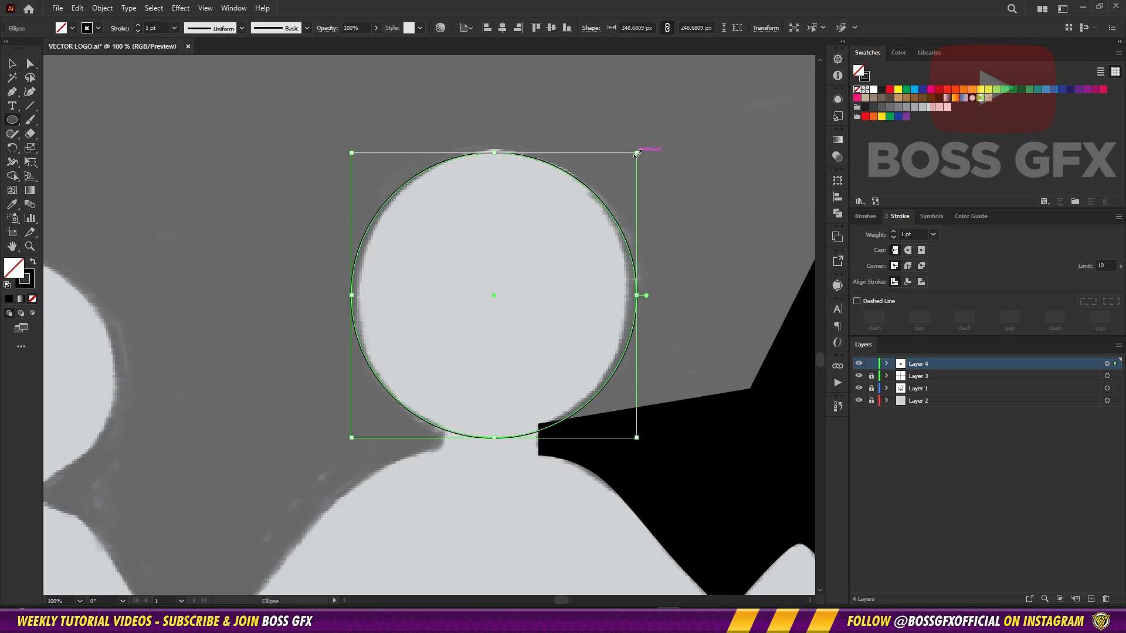
# Resize and nudge the circle into an ellipse that fits the sketched head
pyautogui.moveTo(636, 296); pyautogui.dragTo(629, 296)
pyautogui.moveTo(493, 295); pyautogui.dragTo(494, 299)
pyautogui.moveTo(494, 159); pyautogui.dragTo(493, 150)
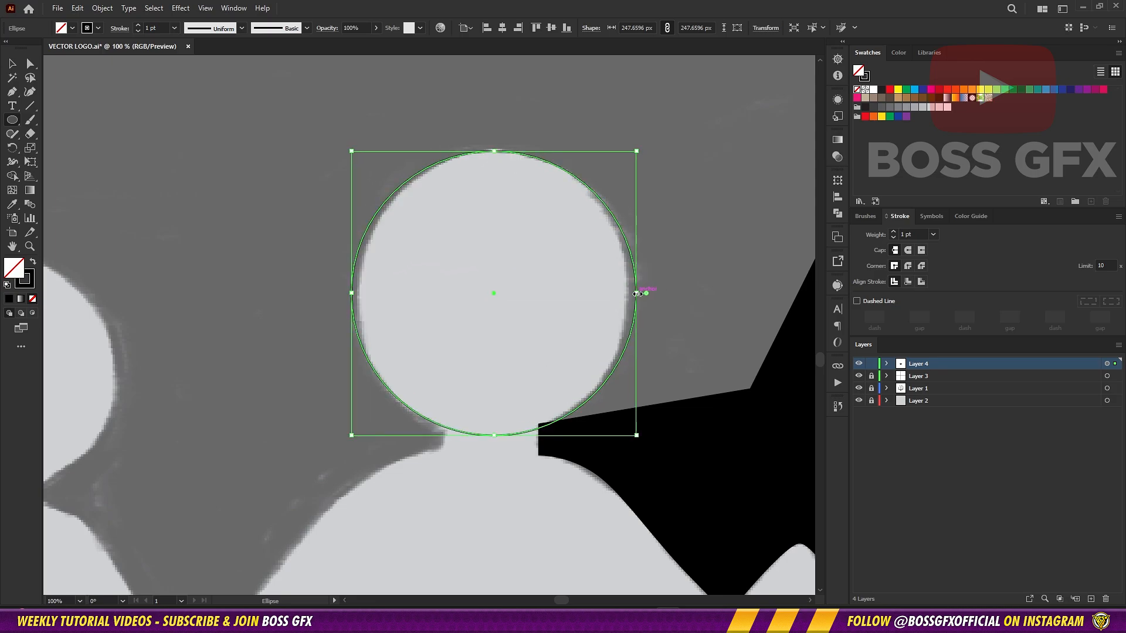
pyautogui.moveTo(639, 292); pyautogui.dragTo(266, 354)
pyautogui.keyDown('ctrl'); pyautogui.click(691, 295); pyautogui.keyUp('ctrl')
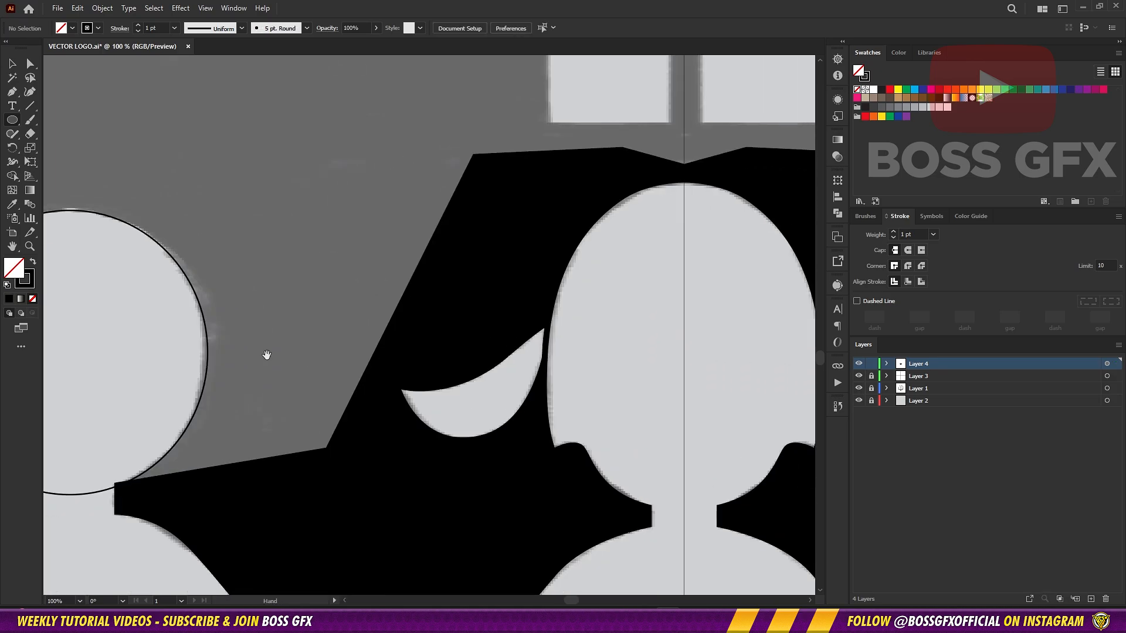
pyautogui.hotkey('ctrl', 'z')
pyautogui.click(174, 28)
pyautogui.click(231, 108)
pyautogui.keyDown('ctrl'); pyautogui.click(231, 107); pyautogui.keyUp('ctrl')
# Duplicate the head ellipse onto the next smaller figure and scale and position it over that head
pyautogui.moveTo(535, 220); pyautogui.dragTo(392, 148)
pyautogui.moveTo(86, 342); pyautogui.dragTo(749, 316)
pyautogui.click(599, 329)
pyautogui.moveTo(777, 217); pyautogui.dragTo(286, 305)
pyautogui.moveTo(286, 305); pyautogui.dragTo(474, 346)
pyautogui.moveTo(613, 113); pyautogui.dragTo(580, 156)
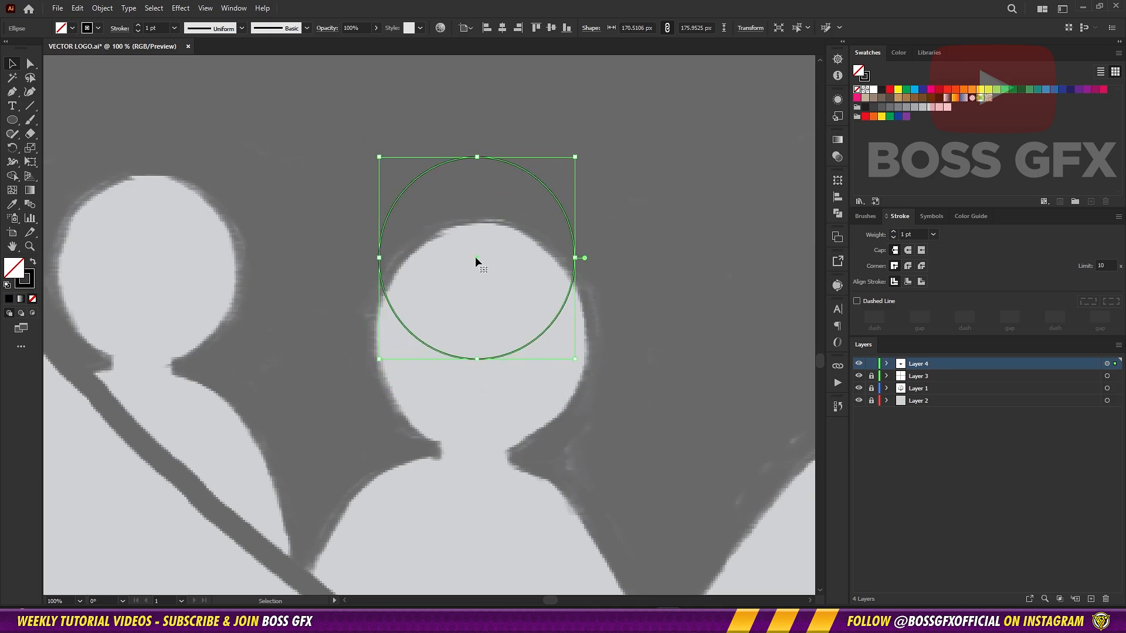
pyautogui.moveTo(475, 256); pyautogui.dragTo(486, 225)
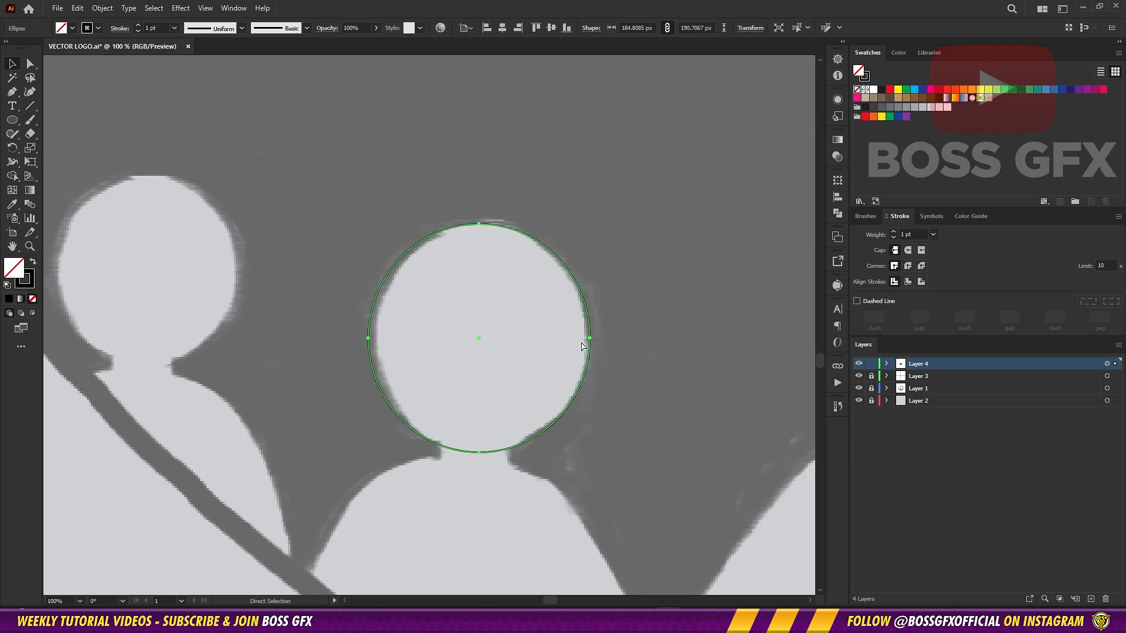
# Duplicate the ellipse onto the outermost figure and scale and position it over the smallest head
pyautogui.moveTo(505, 475); pyautogui.dragTo(643, 436)
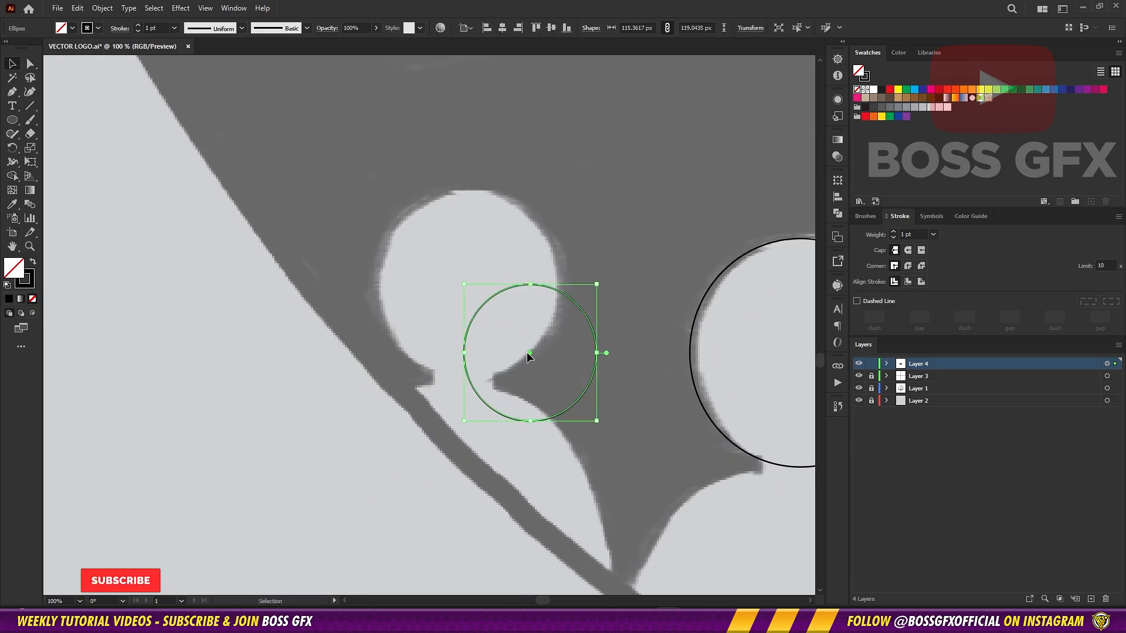
pyautogui.moveTo(526, 352); pyautogui.dragTo(558, 389)
pyautogui.moveTo(465, 281); pyautogui.dragTo(466, 281)
pyautogui.click(592, 308)
pyautogui.moveTo(592, 307); pyautogui.dragTo(275, 265)
pyautogui.moveTo(555, 334); pyautogui.dragTo(547, 332)
# Start a Pen path at the largest round head's neck corner and trace the head's right edge upward along the ellipse
pyautogui.scroll(2, 547, 333)
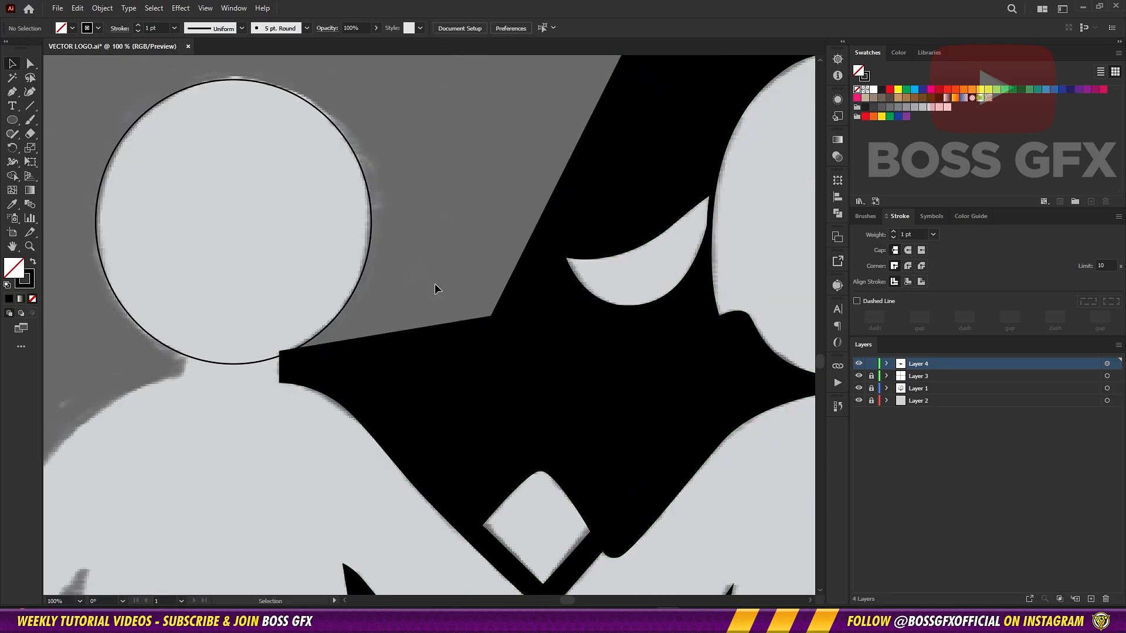
pyautogui.scroll(-5, 438, 289)
pyautogui.scroll(5, 599, 359)
pyautogui.press('p')
pyautogui.scroll(4, 589, 363)
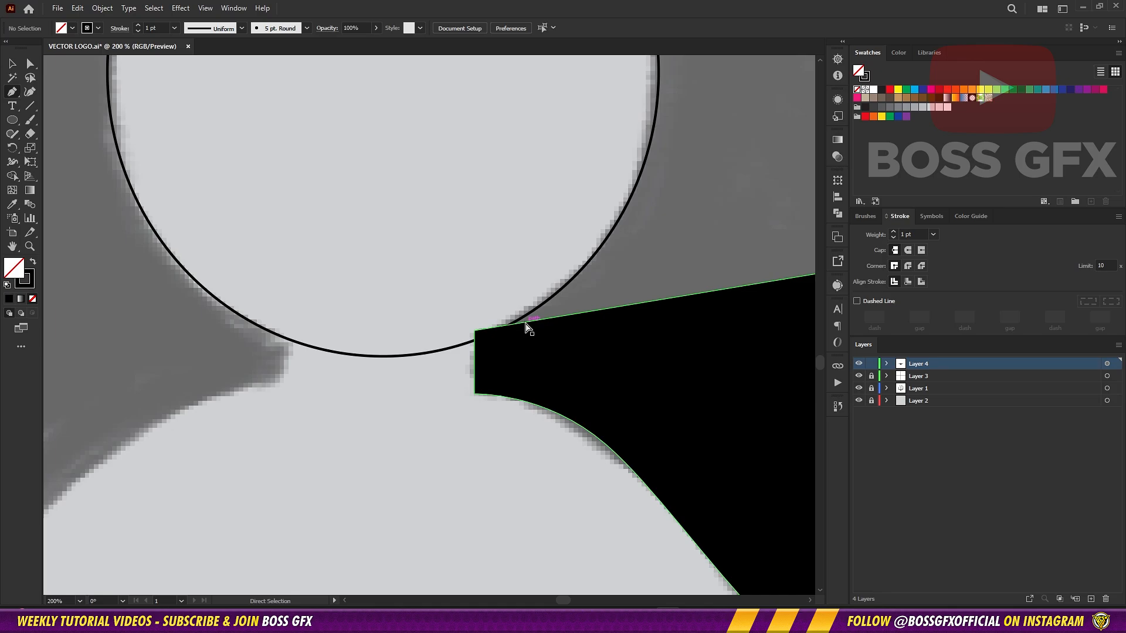
pyautogui.hotkey('shift', 'x')
pyautogui.moveTo(478, 394); pyautogui.dragTo(601, 341)
pyautogui.moveTo(762, 311); pyautogui.dragTo(336, 337)
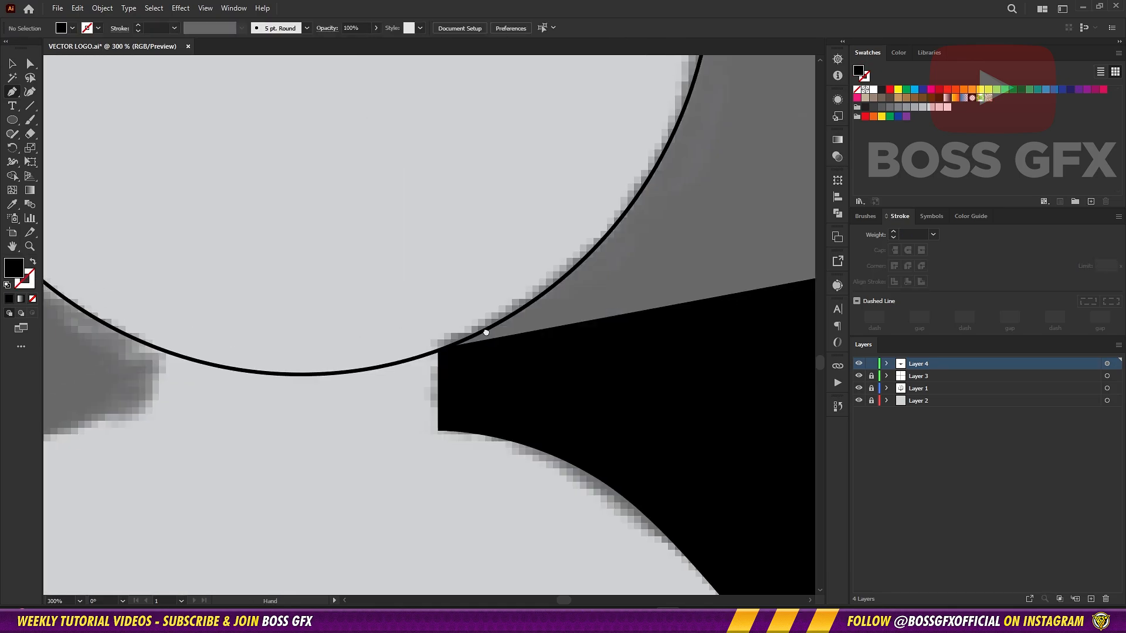
pyautogui.click(440, 350)
pyautogui.moveTo(586, 234); pyautogui.dragTo(560, 299)
pyautogui.moveTo(596, 280); pyautogui.dragTo(670, 181)
pyautogui.moveTo(653, 214); pyautogui.dragTo(644, 305)
pyautogui.click(585, 127)
pyautogui.hotkey('shift', 'x')
pyautogui.moveTo(563, 433); pyautogui.dragTo(618, 294)
pyautogui.moveTo(560, 360); pyautogui.dragTo(561, 364)
pyautogui.moveTo(484, 460); pyautogui.dragTo(463, 492)
pyautogui.moveTo(542, 117); pyautogui.dragTo(545, 552)
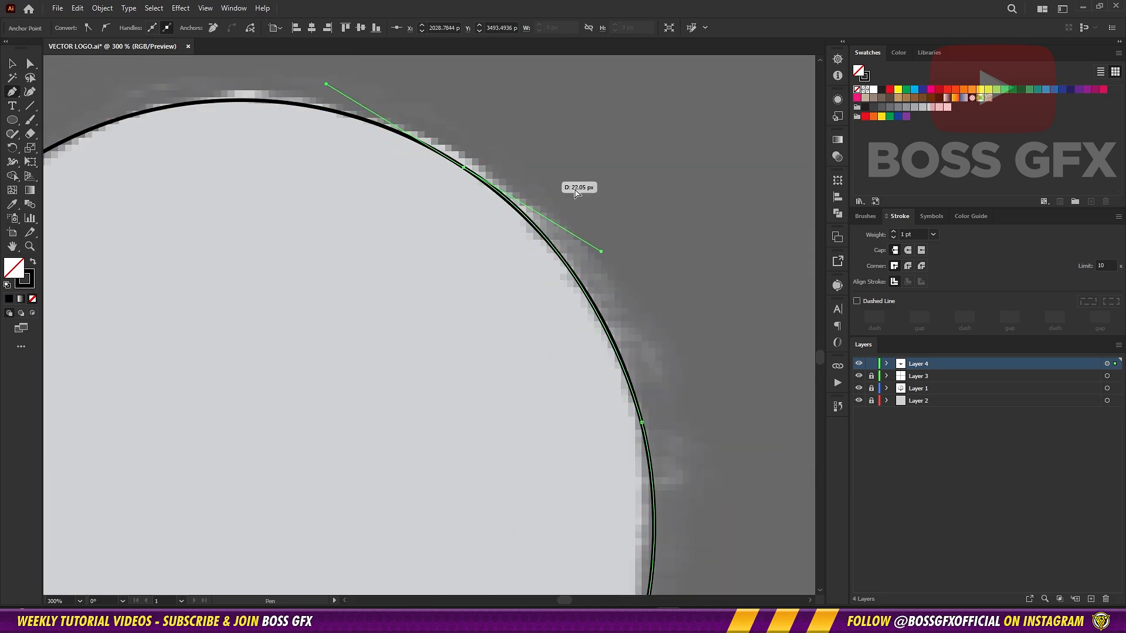
pyautogui.hotkey('ctrl', 'z')
# Close the head-edge path with rough straight segments overlapping the black shape and swap its stroke to a black fill
pyautogui.moveTo(705, 251); pyautogui.dragTo(191, 171)
pyautogui.scroll(-4, 613, 226)
pyautogui.moveTo(609, 163); pyautogui.dragTo(661, 280)
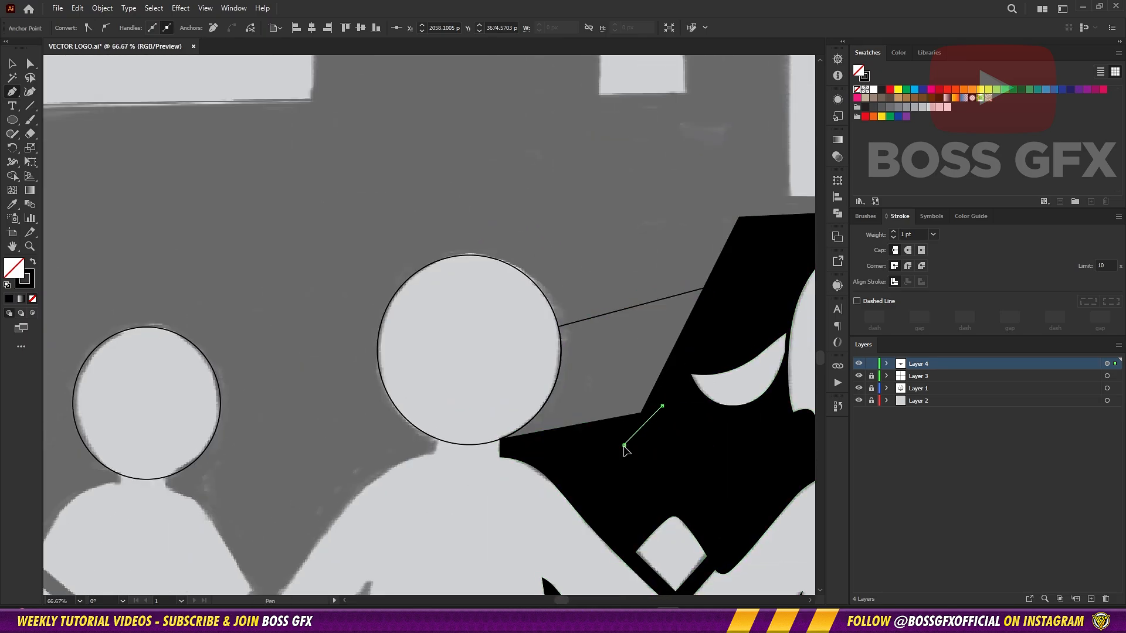
pyautogui.click(561, 448)
pyautogui.click(502, 445)
pyautogui.click(500, 438)
pyautogui.hotkey('shift', 'x')
pyautogui.keyDown('ctrl'); pyautogui.click(606, 245); pyautogui.keyUp('ctrl')
# Reposition the anchor and handle on the head-edge shape so it follows the large round head's ellipse
pyautogui.moveTo(606, 352); pyautogui.dragTo(530, 290)
pyautogui.hotkey('ctrl', '+')
pyautogui.hotkey('ctrl', '+')
pyautogui.hotkey('ctrl', '+')
pyautogui.keyDown('ctrl'); pyautogui.click(590, 280); pyautogui.keyUp('ctrl')
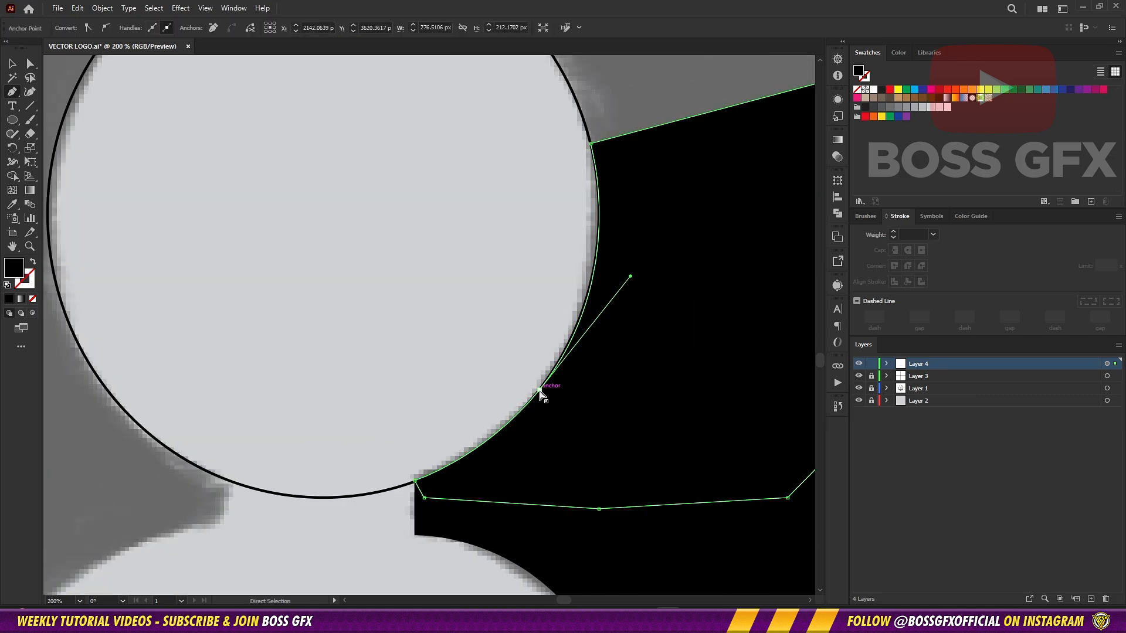
pyautogui.keyDown('ctrl'); pyautogui.click(540, 390); pyautogui.keyUp('ctrl')
pyautogui.keyDown('ctrl'); pyautogui.click(469, 390); pyautogui.keyUp('ctrl')
pyautogui.moveTo(397, 372); pyautogui.dragTo(434, 420)
pyautogui.keyDown('ctrl'); pyautogui.click(634, 286); pyautogui.keyUp('ctrl')
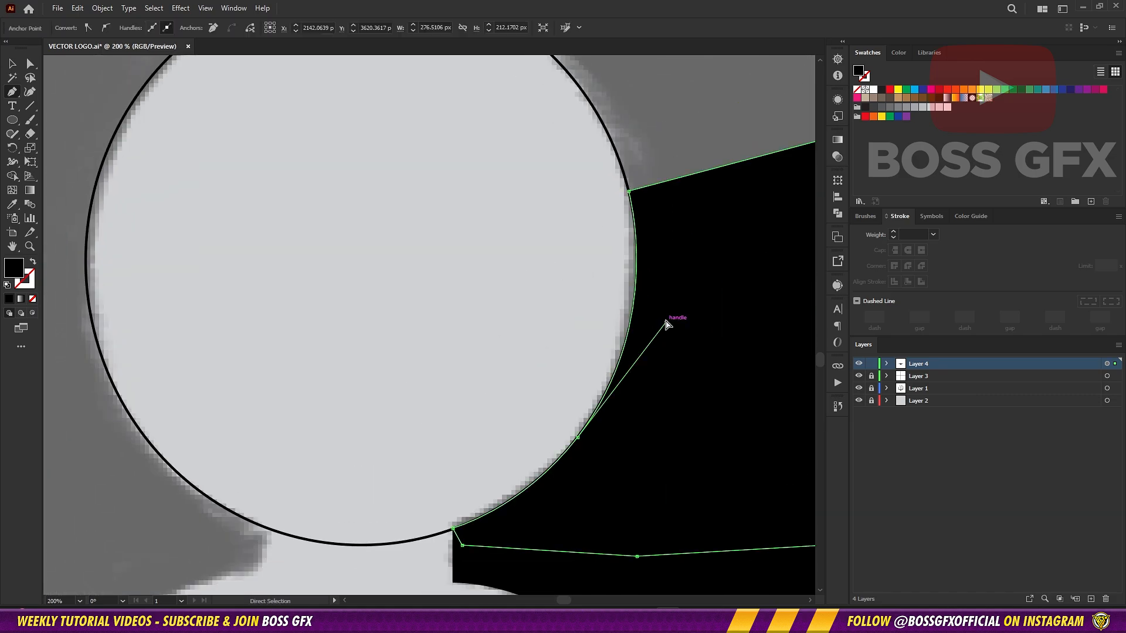
pyautogui.moveTo(578, 437); pyautogui.dragTo(582, 433)
pyautogui.keyDown('ctrl'); pyautogui.click(603, 373); pyautogui.keyUp('ctrl')
# Start a Pen path at the large round-headed figure's outer neck corner and curve it along the shoulder
pyautogui.moveTo(411, 369); pyautogui.dragTo(757, 97)
pyautogui.click(611, 256)
pyautogui.moveTo(603, 298); pyautogui.dragTo(582, 304)
pyautogui.moveTo(430, 374); pyautogui.dragTo(355, 440)
# Continue the path down the arm to the crossed hands, up to the armpit point and down the body side
pyautogui.moveTo(301, 548); pyautogui.dragTo(530, 235)
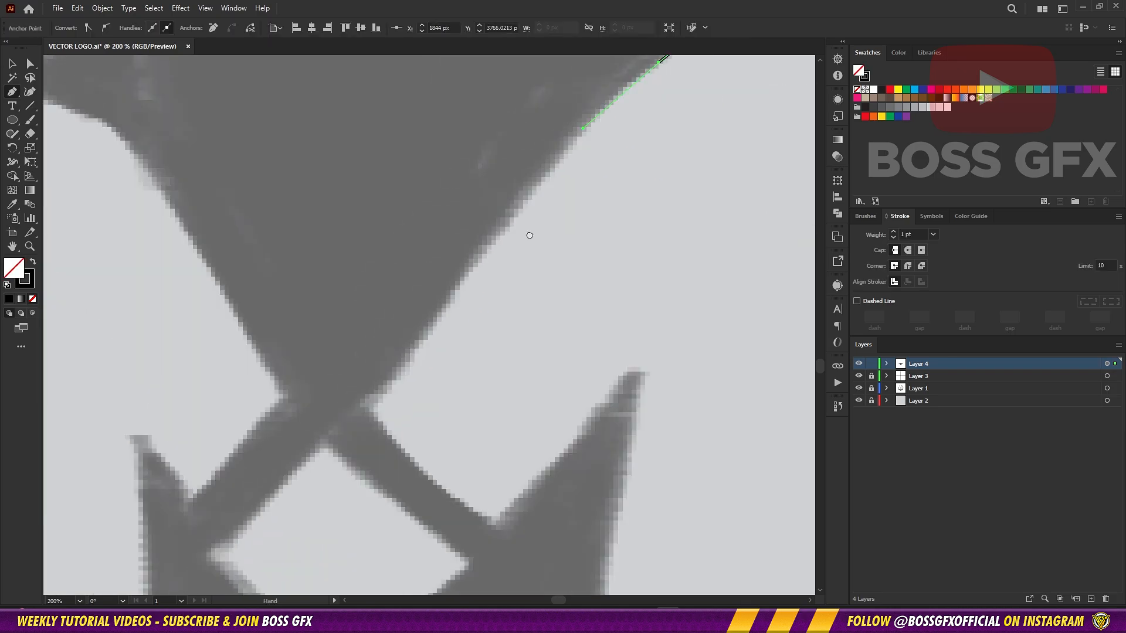
pyautogui.moveTo(482, 507); pyautogui.dragTo(467, 348)
pyautogui.moveTo(616, 412); pyautogui.dragTo(608, 183)
pyautogui.click(523, 470)
pyautogui.moveTo(570, 241); pyautogui.dragTo(574, 519)
pyautogui.moveTo(605, 234); pyautogui.dragTo(609, 230)
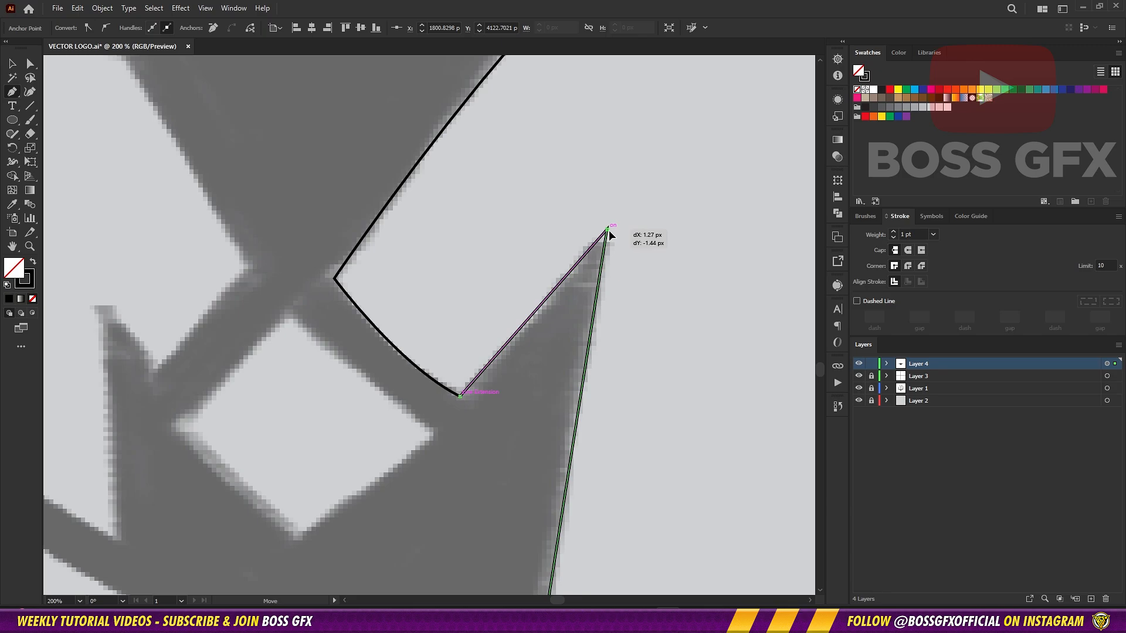
# Adjust the shoulder curve's anchor and both handles to match the sketched shoulder line
pyautogui.moveTo(549, 310); pyautogui.dragTo(505, 532)
pyautogui.moveTo(577, 157); pyautogui.dragTo(581, 154)
pyautogui.moveTo(460, 250)
pyautogui.mouseDown()
pyautogui.moveTo(497, 235)
pyautogui.moveTo(459, 254)
pyautogui.mouseUp()
pyautogui.moveTo(658, 92); pyautogui.dragTo(651, 96)
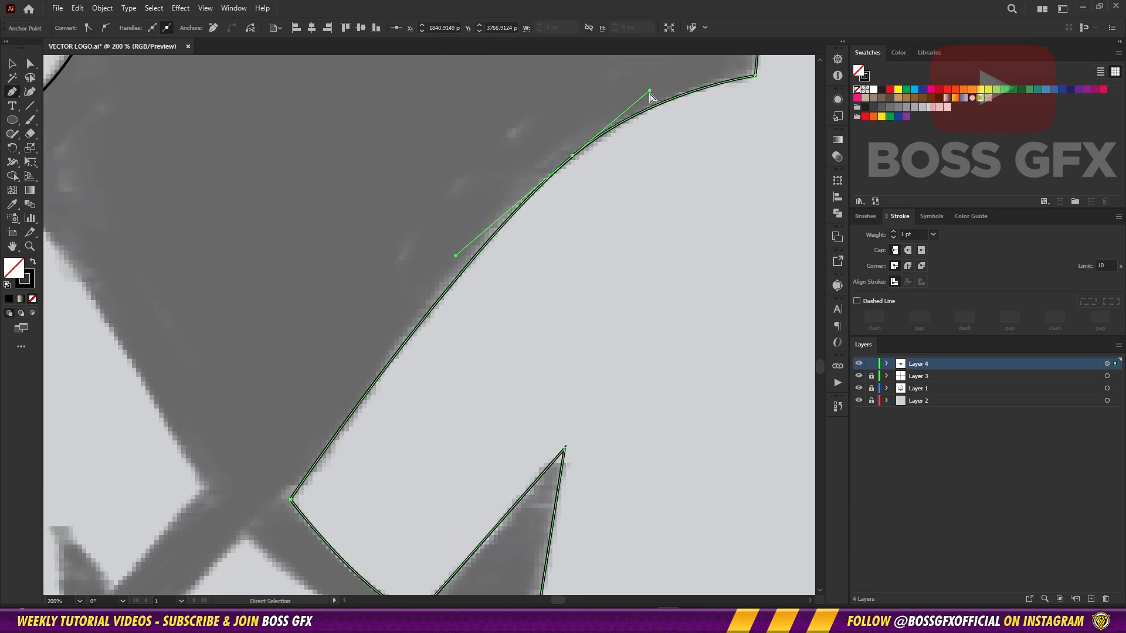
pyautogui.moveTo(450, 397); pyautogui.dragTo(635, 224)
pyautogui.keyDown('ctrl'); pyautogui.click(635, 224); pyautogui.keyUp('ctrl')
# Extend the path to the bottom of the body side and across the lower band to the next smaller figure
pyautogui.moveTo(644, 516); pyautogui.dragTo(644, 234)
pyautogui.click(668, 521)
pyautogui.moveTo(440, 398); pyautogui.dragTo(367, 254)
pyautogui.click(447, 428)
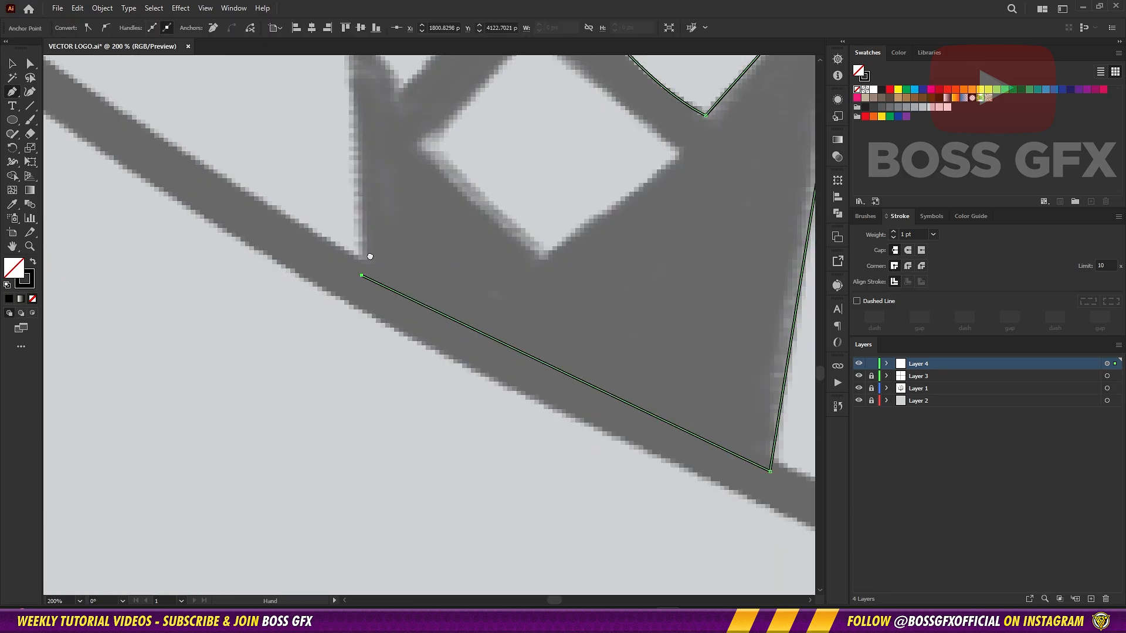
pyautogui.moveTo(555, 376); pyautogui.dragTo(549, 386)
# Trace the smaller figure's body side, armpit point and lower arm edge with straight segments up to the elbow
pyautogui.moveTo(393, 244); pyautogui.dragTo(626, 437)
pyautogui.click(589, 475)
pyautogui.click(573, 226)
pyautogui.click(625, 292)
pyautogui.click(721, 188)
pyautogui.moveTo(726, 247); pyautogui.dragTo(753, 497)
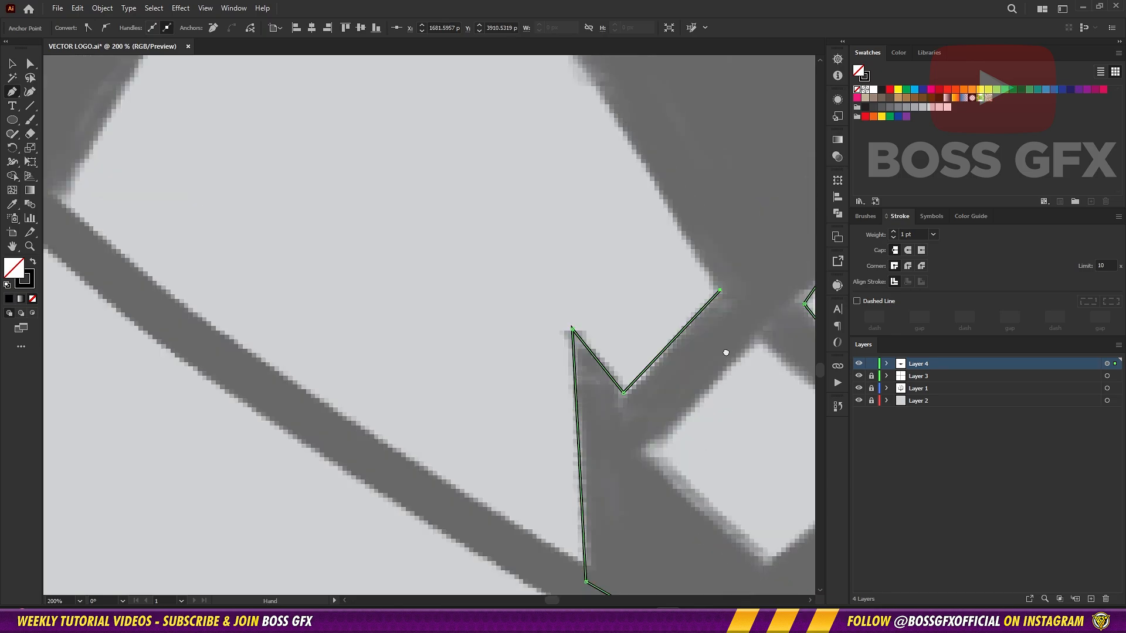
# Trace the smaller figure's upper arm and shoulder to its neck, close the path between the heads and fill it black
pyautogui.moveTo(588, 184); pyautogui.dragTo(618, 221)
pyautogui.moveTo(577, 196); pyautogui.dragTo(680, 333)
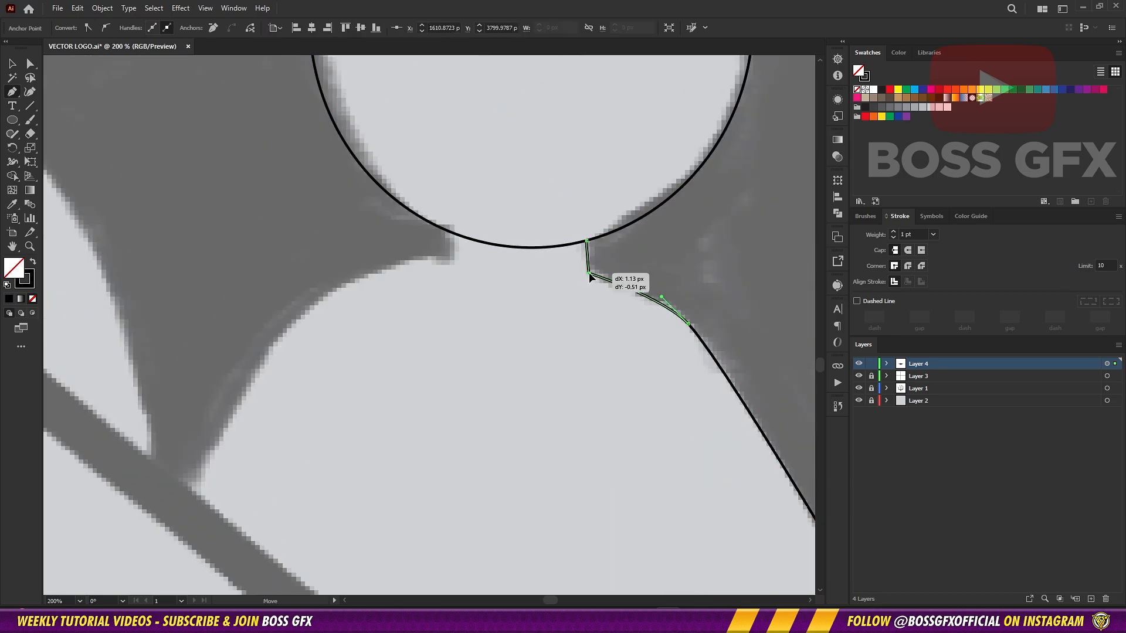
pyautogui.moveTo(589, 273); pyautogui.dragTo(587, 274)
pyautogui.moveTo(688, 220); pyautogui.dragTo(552, 419)
pyautogui.moveTo(609, 277); pyautogui.dragTo(645, 346)
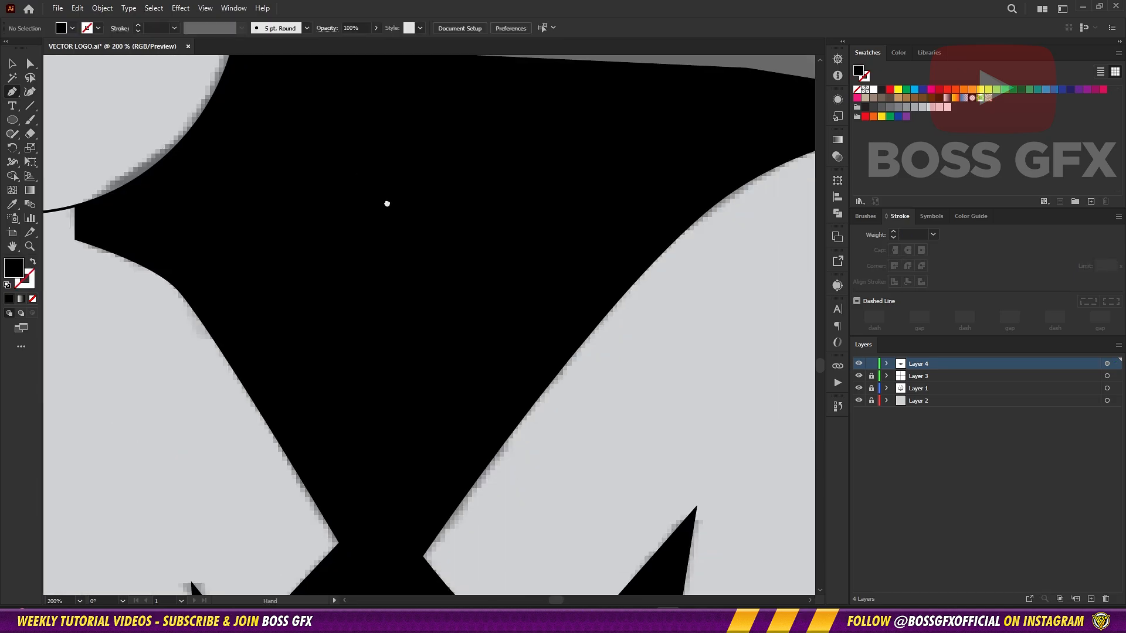
# Swap the black shape to an outline and trace the diamond gap between the crossed arms with the Pen tool
pyautogui.moveTo(387, 201); pyautogui.dragTo(467, 375)
pyautogui.hotkey('shift', 'x')
pyautogui.moveTo(509, 327)
pyautogui.mouseDown()
pyautogui.moveTo(511, 337)
pyautogui.moveTo(229, 329)
pyautogui.moveTo(618, 357)
pyautogui.moveTo(624, 394)
pyautogui.mouseUp()
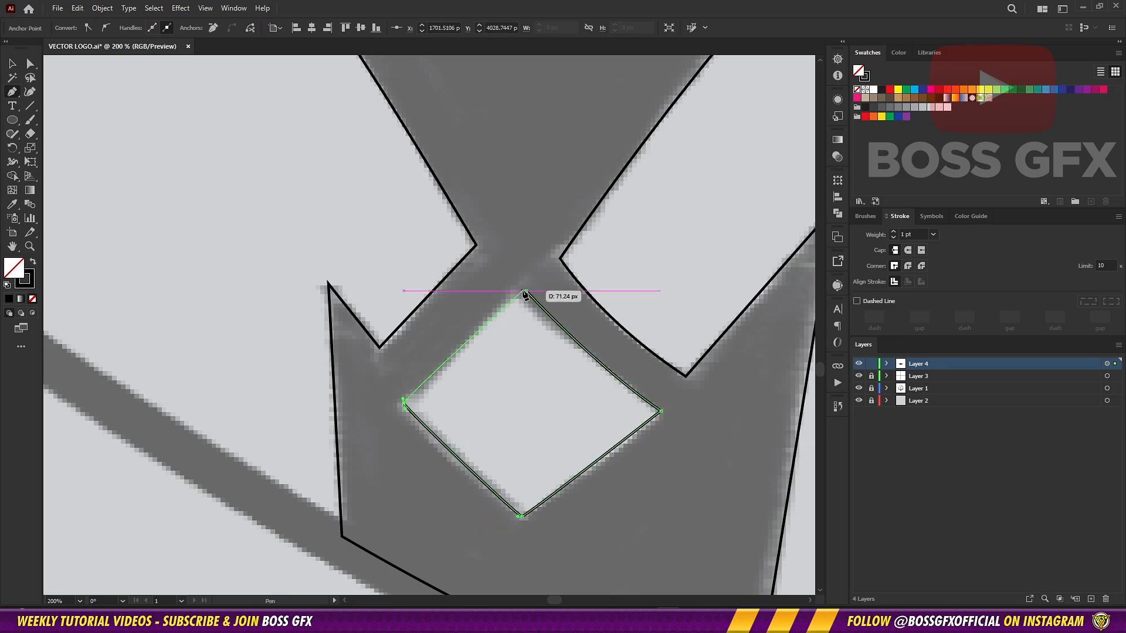
pyautogui.moveTo(587, 368); pyautogui.dragTo(581, 373)
# Swap the diamond and the surrounding traced shape from black strokes to black fills
pyautogui.press('v')
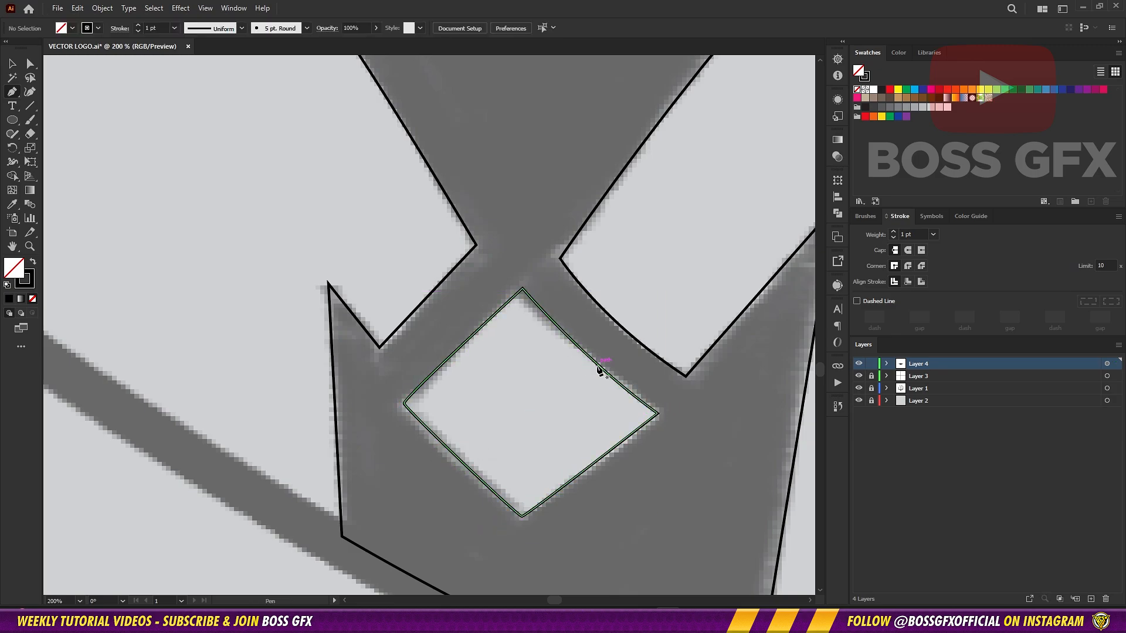
pyautogui.click(604, 315)
pyautogui.hotkey('shift', 'x')
pyautogui.hotkey('shift', 'x')
pyautogui.click(482, 355)
pyautogui.click(457, 352)
pyautogui.hotkey('shift', 'x')
pyautogui.click(422, 350)
pyautogui.click(427, 298)
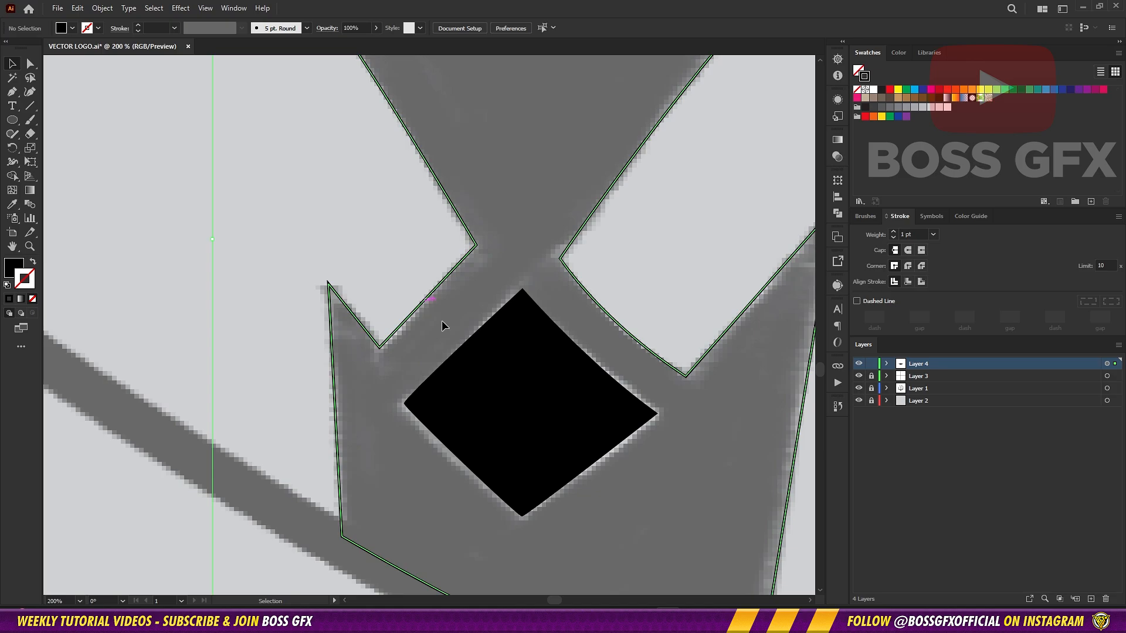
pyautogui.hotkey('shift', 'x')
# Subtract the diamond from the surrounding black shape with Pathfinder Minus Front
pyautogui.keyDown('shift'); pyautogui.click(478, 344); pyautogui.keyUp('shift')
pyautogui.click(837, 213)
pyautogui.click(723, 207)
pyautogui.click(651, 190)
pyautogui.moveTo(459, 130); pyautogui.dragTo(323, 239)
pyautogui.click(804, 174)
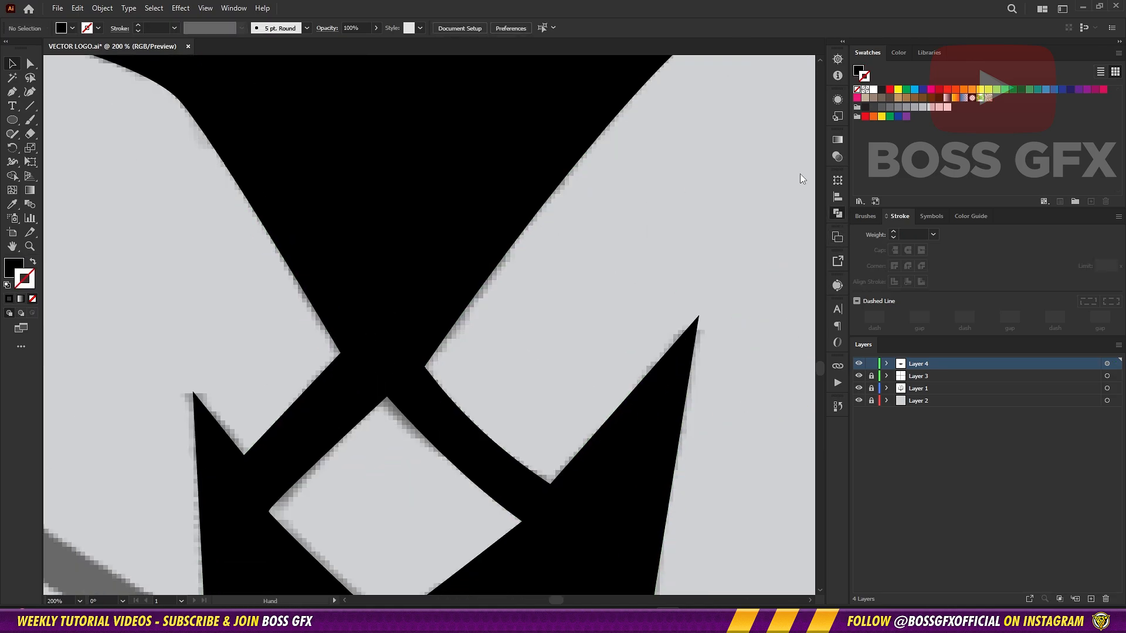
# Fine-tune the anchors along the black shape's shoulder curves and review the mirrored figures with the sketch layer hidden
pyautogui.moveTo(550, 327); pyautogui.dragTo(532, 442)
pyautogui.press('p')
pyautogui.scroll(-2, 546, 369)
pyautogui.keyDown('ctrl'); pyautogui.click(576, 292); pyautogui.keyUp('ctrl')
pyautogui.moveTo(558, 306); pyautogui.dragTo(561, 309)
pyautogui.keyDown('ctrl'); pyautogui.click(645, 310); pyautogui.keyUp('ctrl')
pyautogui.moveTo(672, 312); pyautogui.dragTo(583, 314)
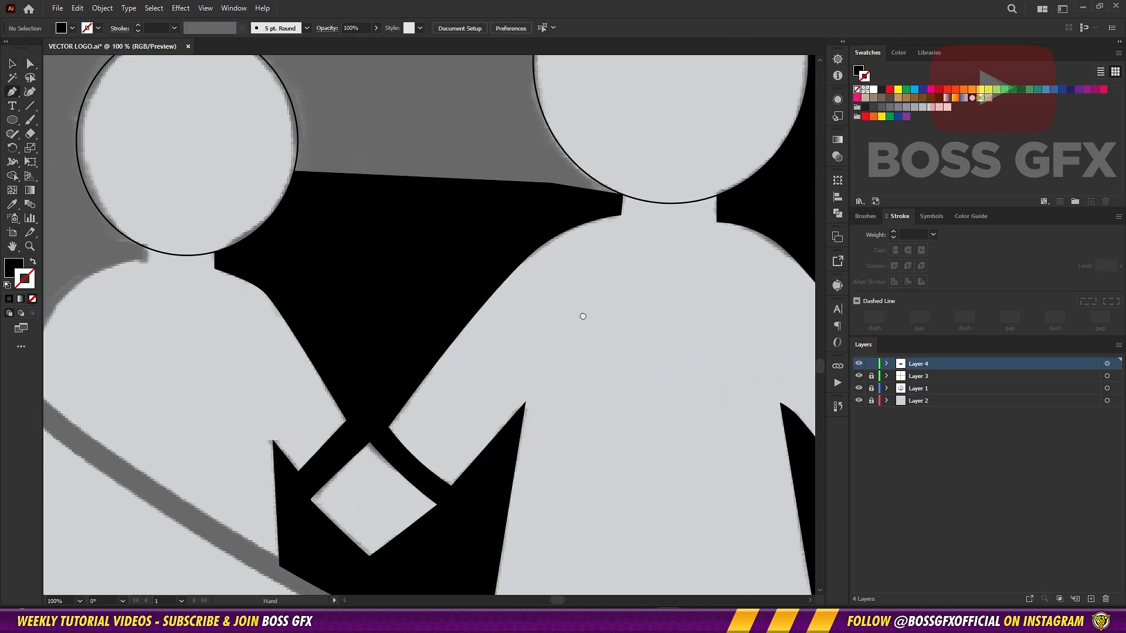
pyautogui.keyDown('ctrl'); pyautogui.click(522, 264); pyautogui.keyUp('ctrl')
pyautogui.moveTo(528, 257); pyautogui.dragTo(526, 261)
pyautogui.keyDown('ctrl'); pyautogui.click(563, 311); pyautogui.keyUp('ctrl')
pyautogui.moveTo(538, 352); pyautogui.dragTo(476, 290)
pyautogui.hotkey('ctrl', '-')
pyautogui.scroll(-4, 741, 409)
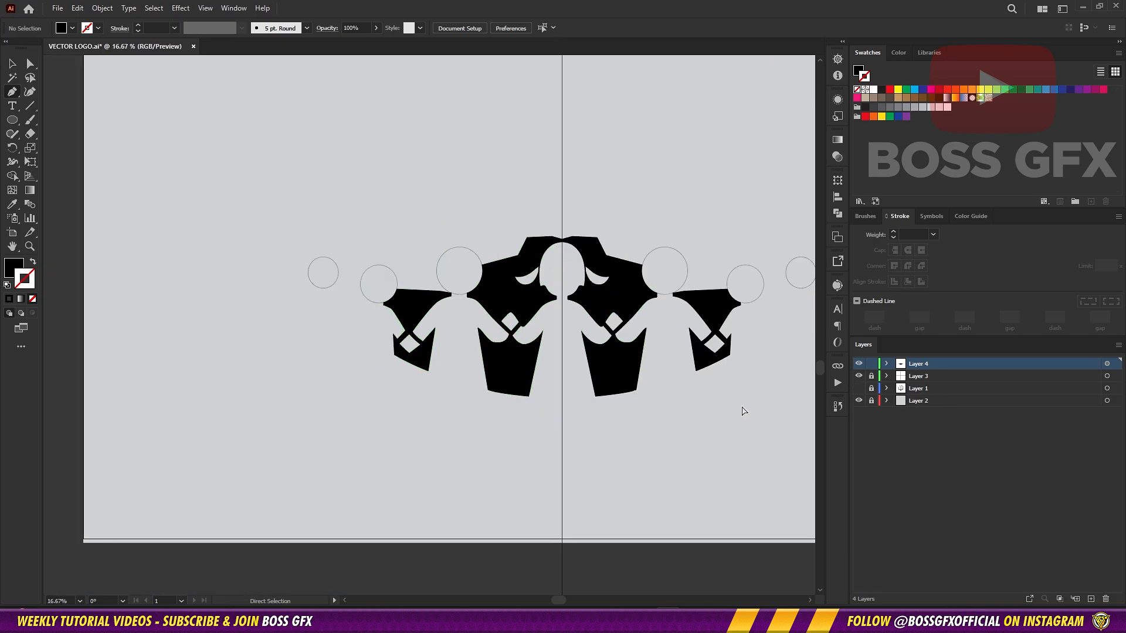
pyautogui.scroll(4, 656, 444)
pyautogui.scroll(-3, 716, 520)
pyautogui.hotkey('ctrl', '0')
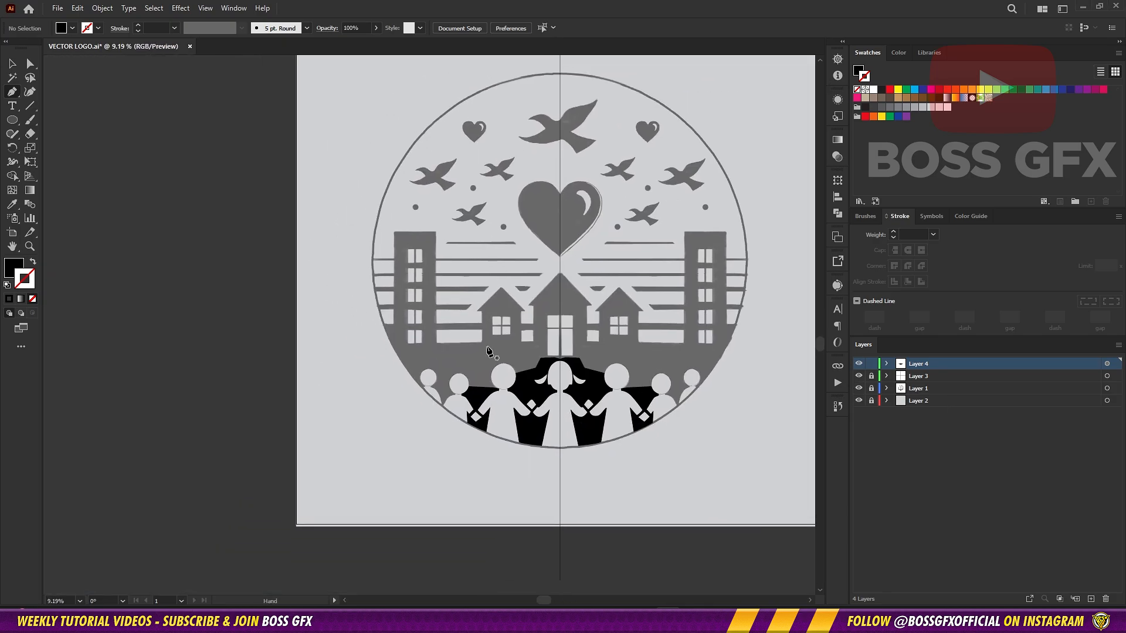
# Draw a rectangle about 57 × 128 px over the tall building's upper-left window and give it only a black stroke
pyautogui.scroll(4, 281, 352)
pyautogui.press('m')
pyautogui.scroll(3, 434, 174)
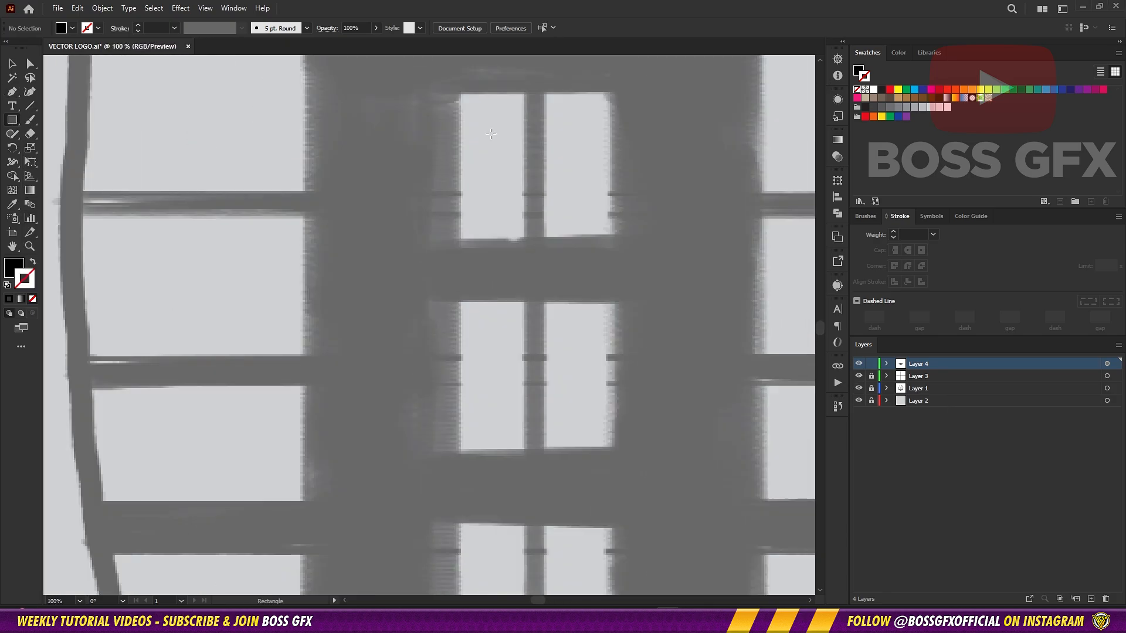
pyautogui.moveTo(451, 191); pyautogui.dragTo(474, 241)
pyautogui.hotkey('shift', 'x')
pyautogui.press('v')
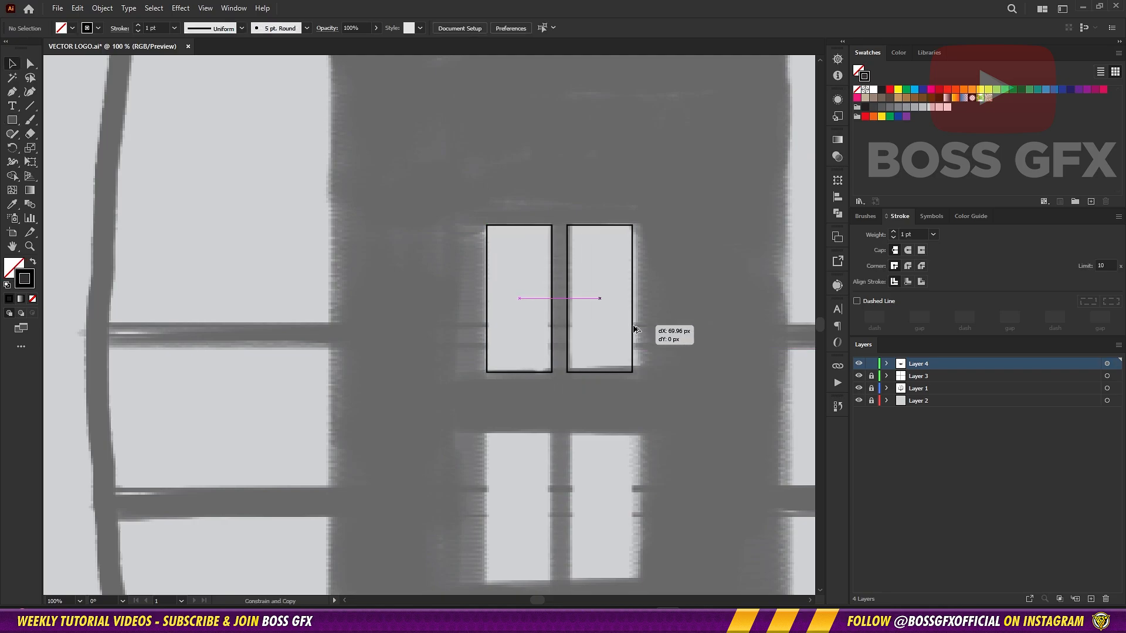
pyautogui.moveTo(492, 348); pyautogui.dragTo(492, 348)
pyautogui.moveTo(581, 392); pyautogui.dragTo(564, 193)
pyautogui.moveTo(554, 146); pyautogui.dragTo(556, 354)
pyautogui.moveTo(677, 350); pyautogui.dragTo(516, 176)
pyautogui.moveTo(557, 197); pyautogui.dragTo(559, 430)
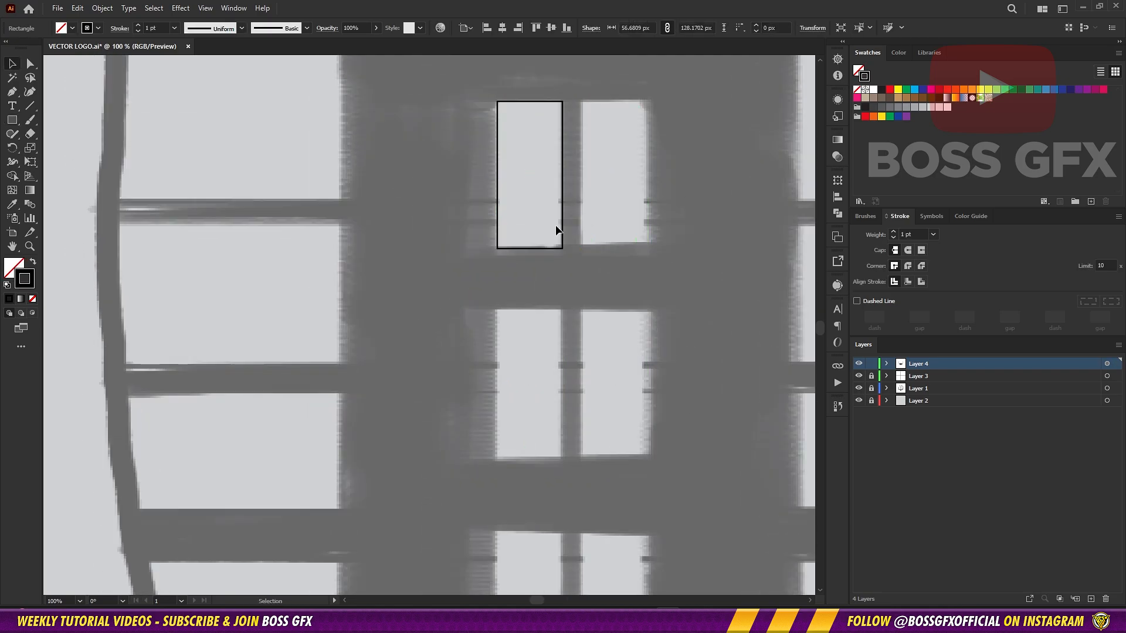
# Duplicate the window rectangle straight down over the remaining windows in the tall building's first column
pyautogui.moveTo(558, 229); pyautogui.dragTo(571, 415)
pyautogui.moveTo(571, 415); pyautogui.dragTo(595, 164)
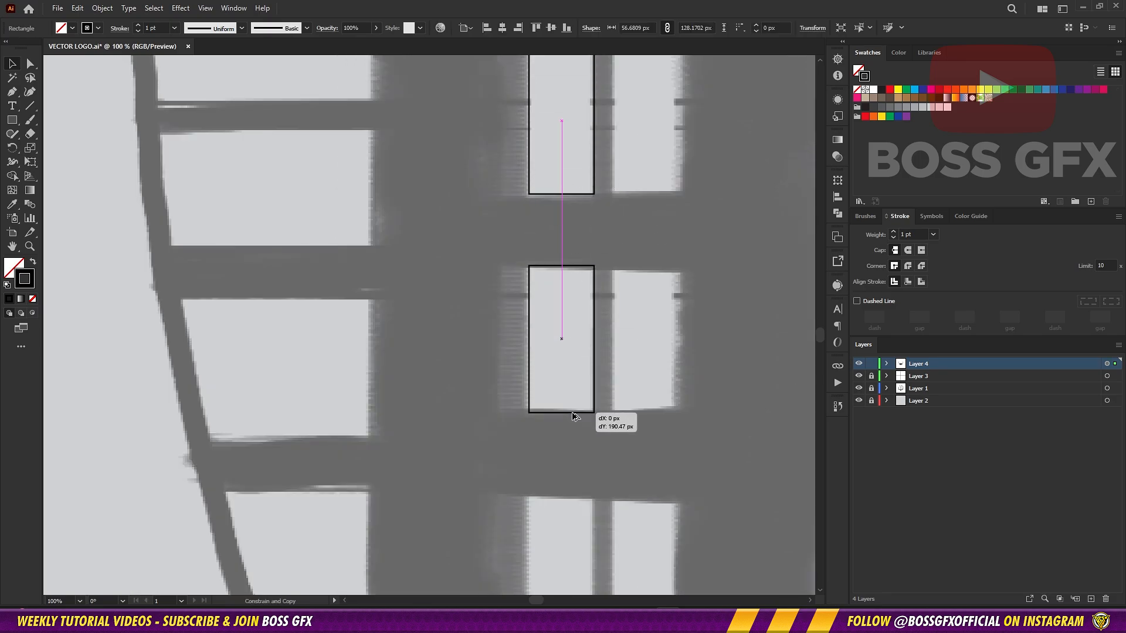
pyautogui.moveTo(573, 416); pyautogui.dragTo(573, 415)
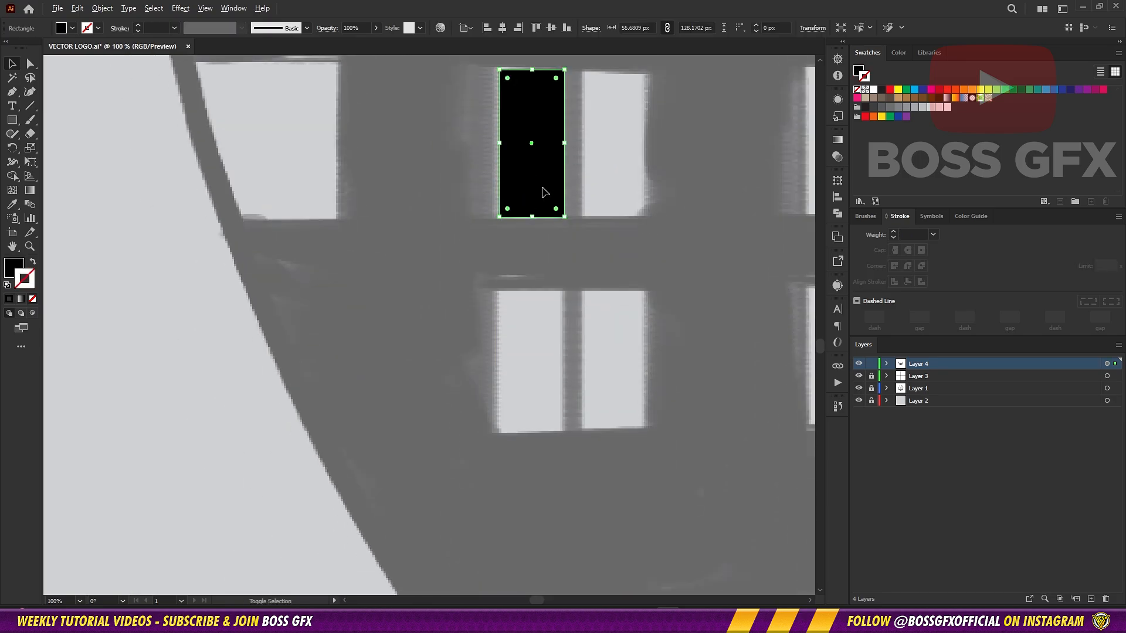
pyautogui.moveTo(551, 299); pyautogui.dragTo(551, 408)
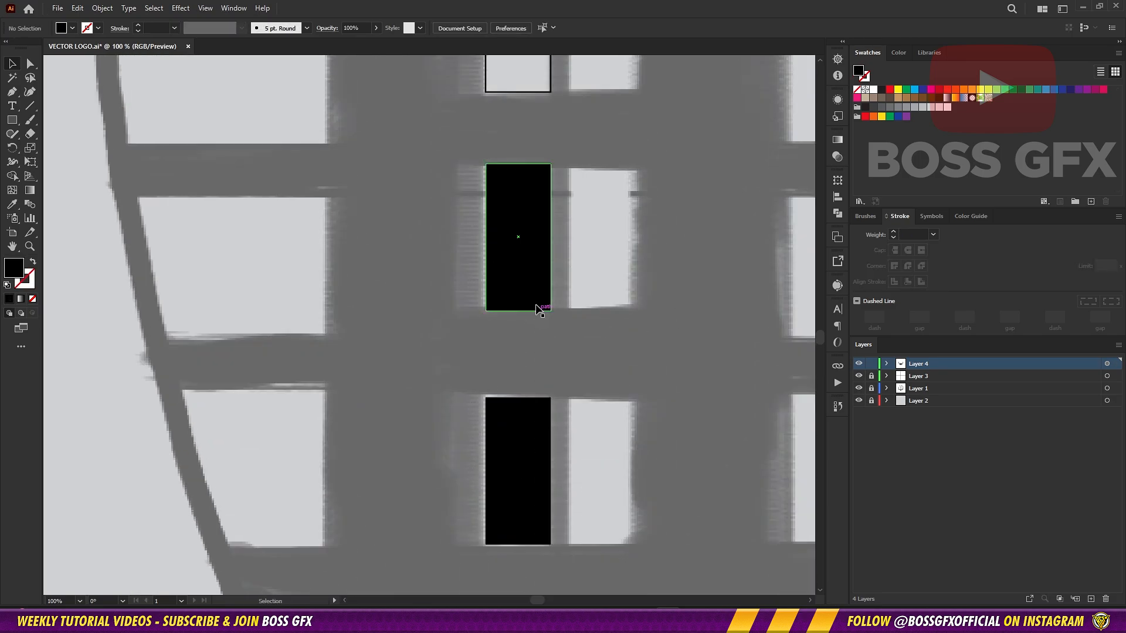
pyautogui.hotkey('shift', 'x')
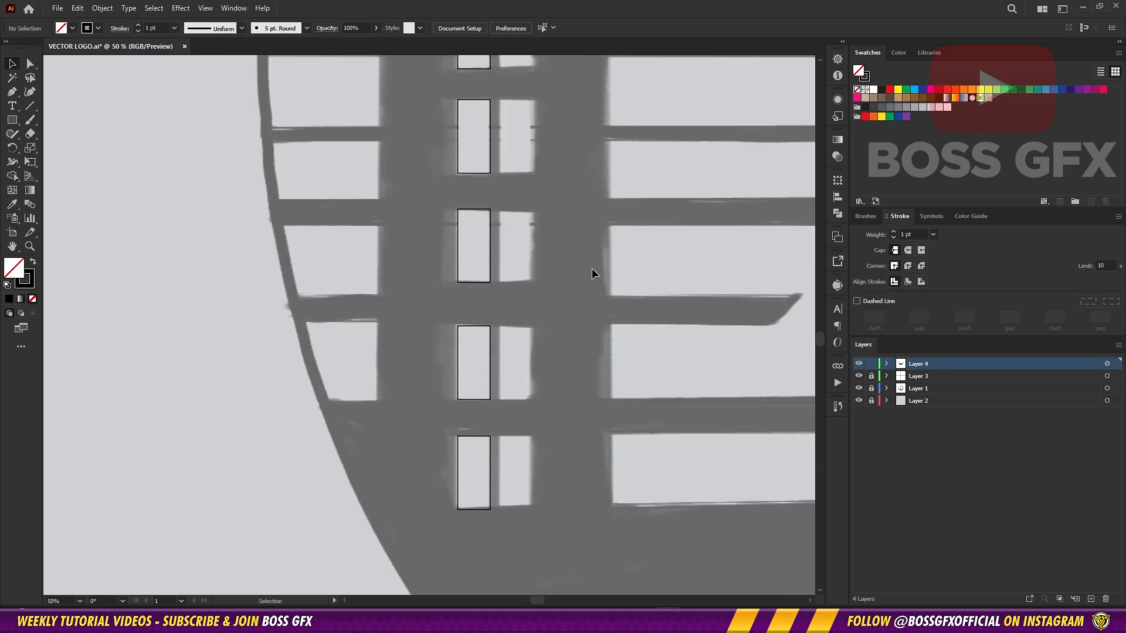
# Distribute the five window rectangles evenly by their vertical centers and duplicate the column over the second window column
pyautogui.scroll(-1, 473, 341)
pyautogui.moveTo(492, 478); pyautogui.dragTo(469, 105)
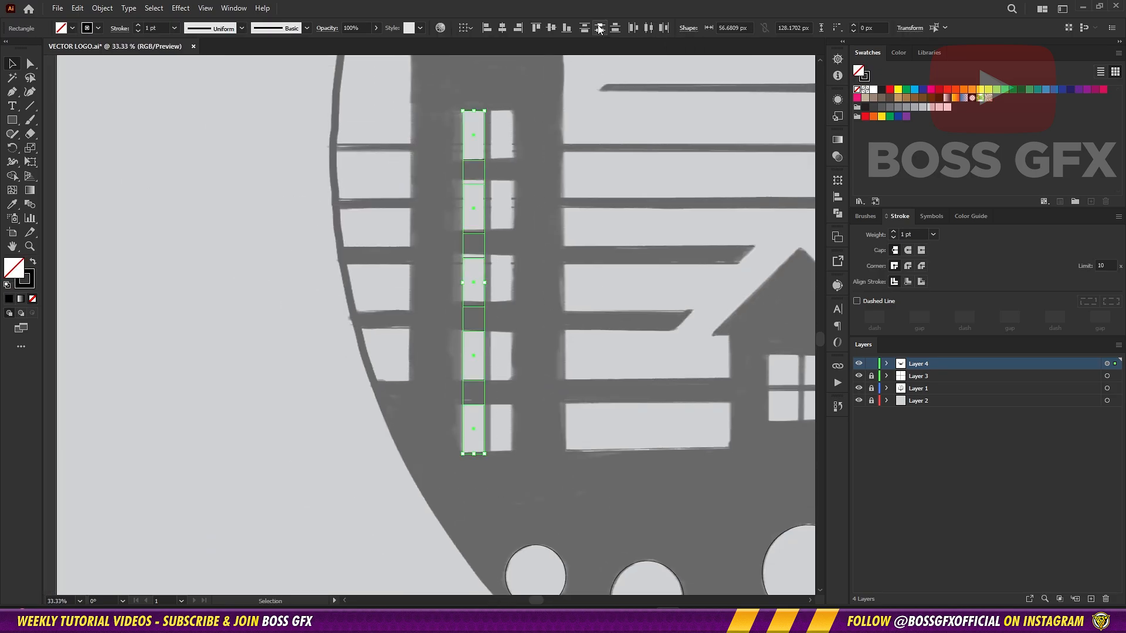
pyautogui.scroll(3, 598, 104)
pyautogui.moveTo(477, 223); pyautogui.dragTo(485, 255)
pyautogui.hotkey('ctrl', '=')
pyautogui.click(540, 407)
pyautogui.moveTo(539, 406); pyautogui.dragTo(563, 426)
pyautogui.hotkey('ctrl', '-')
# Fill the ten windows black and draw an unfilled rectangle about 394 × 1071 px around the tall building
pyautogui.moveTo(417, 176); pyautogui.dragTo(540, 511)
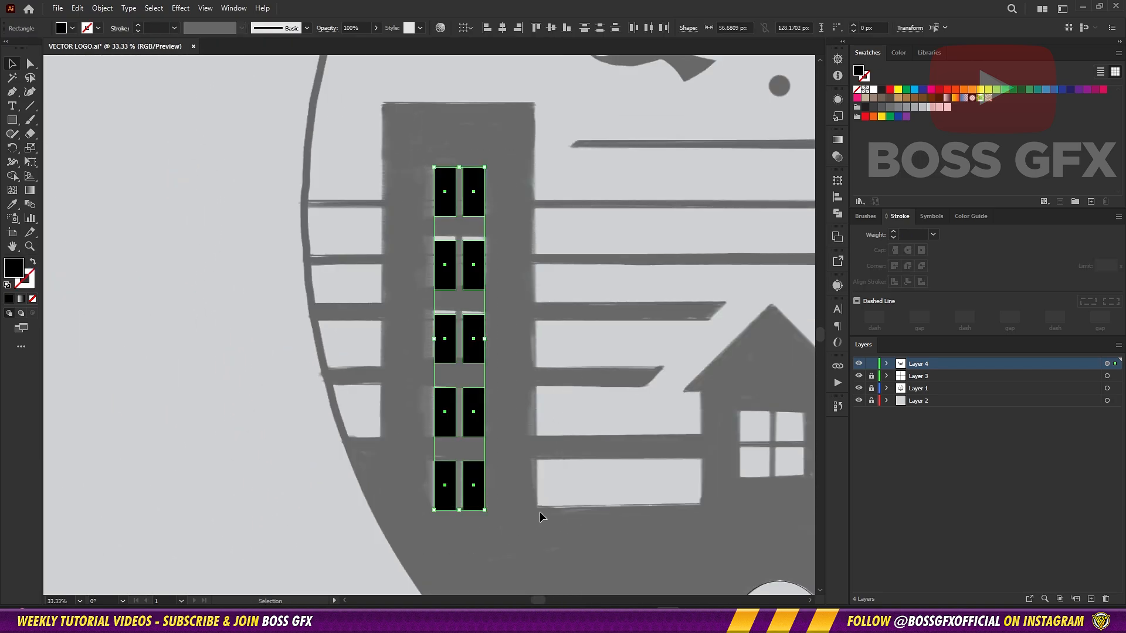
pyautogui.hotkey('shift', 'x')
pyautogui.press('m')
pyautogui.moveTo(385, 104); pyautogui.dragTo(534, 512)
pyautogui.hotkey('shift', 'x')
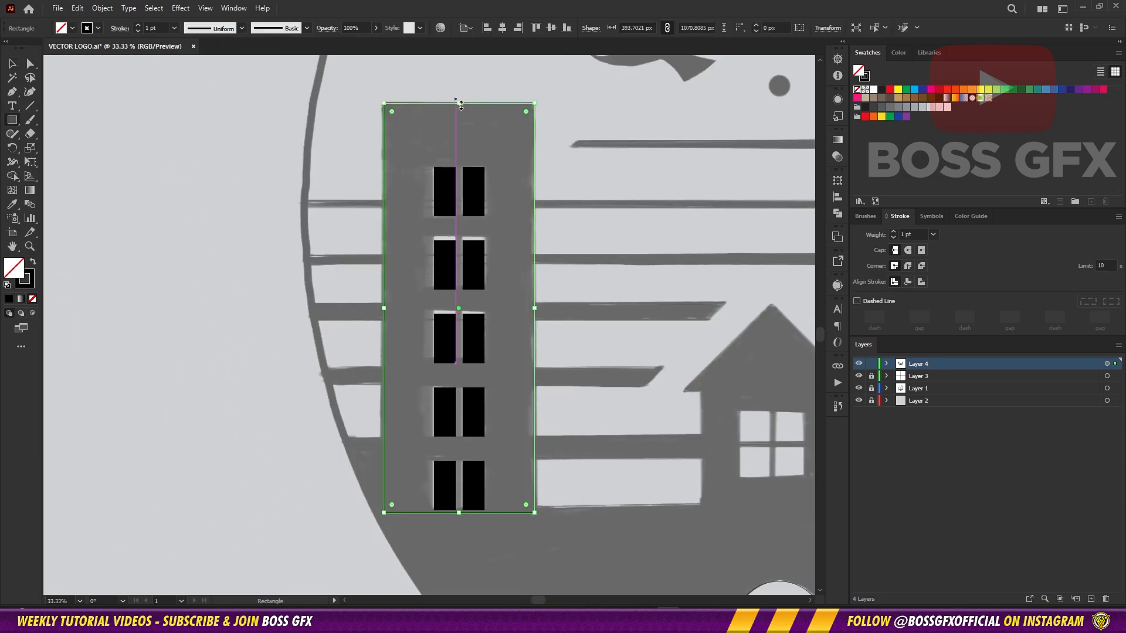
pyautogui.press('v')
# Fit the building rectangle's edges to the sketch at about 403 × 1079 px and fill it black
pyautogui.hotkey('ctrl', '+')
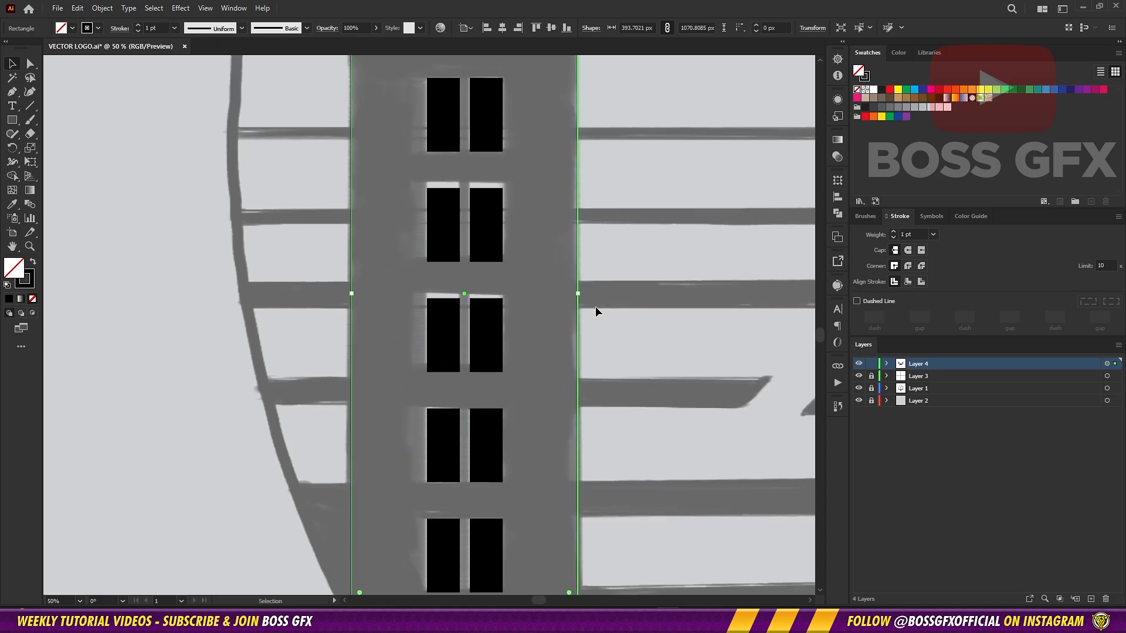
pyautogui.moveTo(555, 267); pyautogui.dragTo(568, 461)
pyautogui.moveTo(476, 181); pyautogui.dragTo(476, 176)
pyautogui.moveTo(546, 498); pyautogui.dragTo(532, 338)
pyautogui.moveTo(575, 553); pyautogui.dragTo(554, 392)
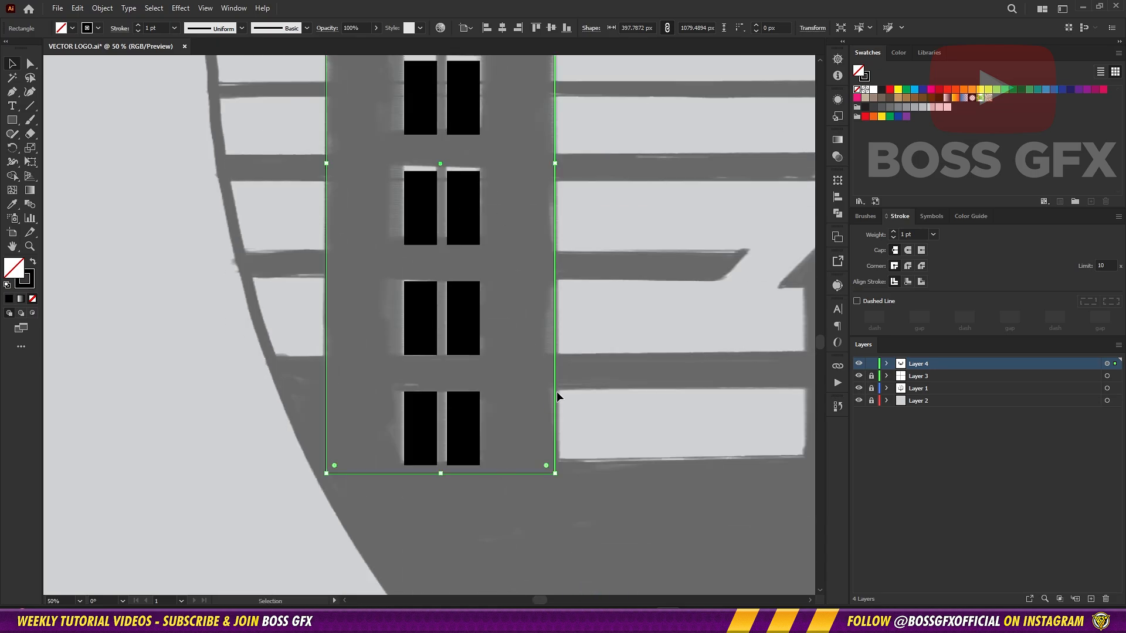
pyautogui.moveTo(555, 164); pyautogui.dragTo(558, 163)
pyautogui.moveTo(592, 222); pyautogui.dragTo(625, 374)
pyautogui.hotkey('shift', 'x')
pyautogui.click(625, 374)
# Select the ten window rectangles without the building, then cut and paste them in front of it
pyautogui.hotkey('ctrl', '-')
pyautogui.hotkey('ctrl', '-')
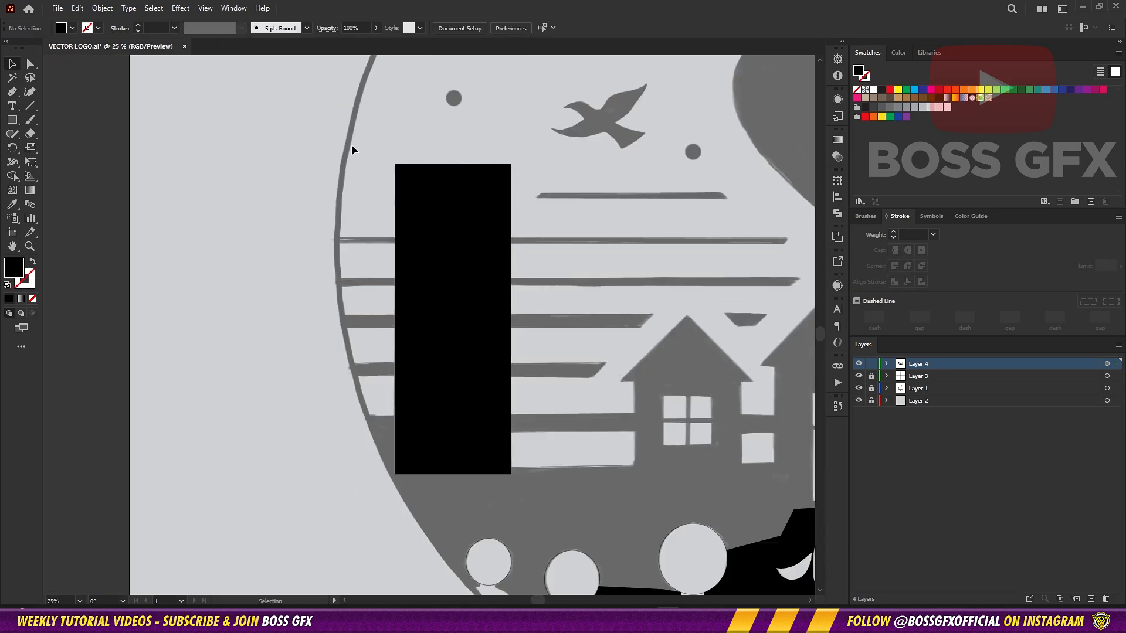
pyautogui.moveTo(368, 158); pyautogui.dragTo(545, 486)
pyautogui.keyDown('shift'); pyautogui.click(486, 238); pyautogui.keyUp('shift')
pyautogui.hotkey('ctrl', 'x')
pyautogui.hotkey('ctrl', 'f')
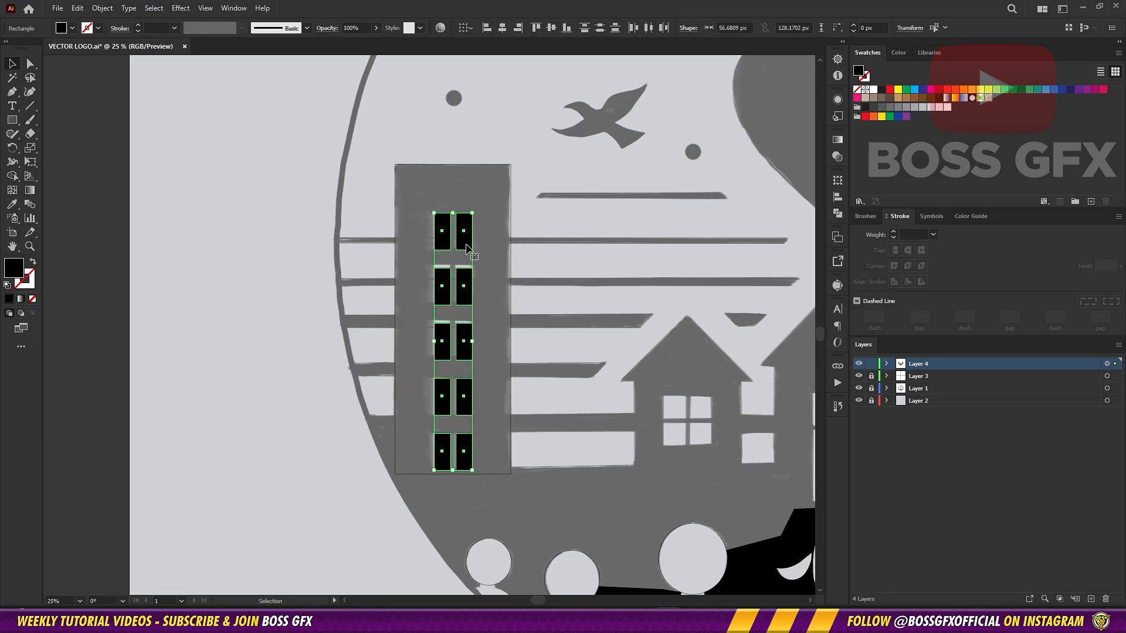
# Nudge the window rectangles slightly upward and swap the building outline to a black fill
pyautogui.moveTo(368, 154); pyautogui.dragTo(546, 487)
pyautogui.click(565, 392)
pyautogui.click(395, 278)
pyautogui.hotkey('shift', 'x')
pyautogui.click(371, 274)
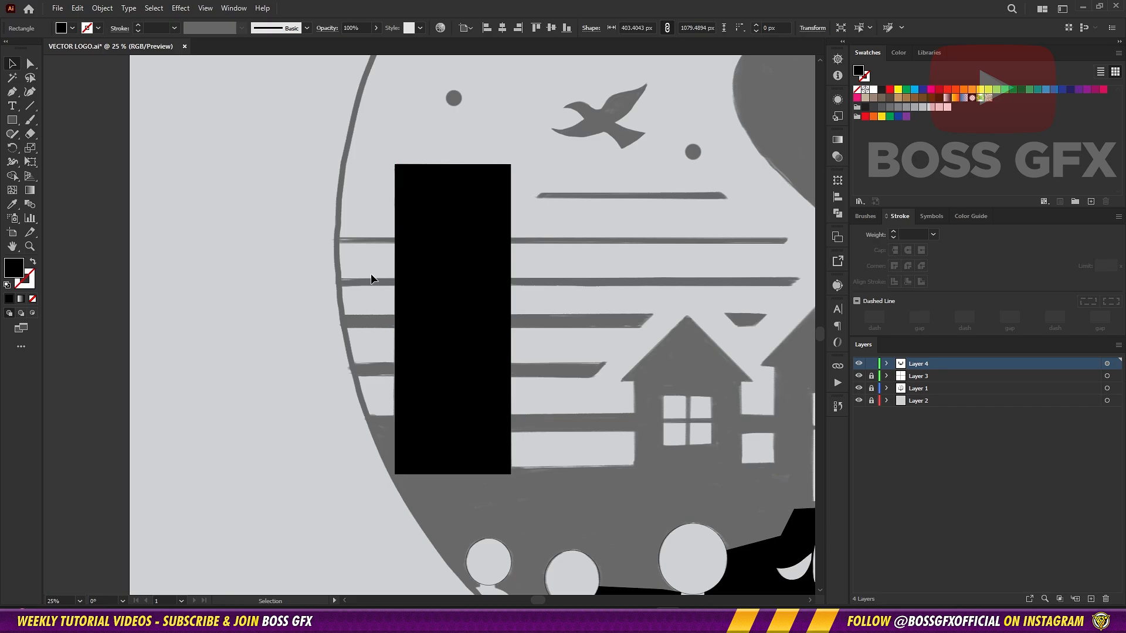
# Try to subtract the window rectangles from the building with Pathfinder Minus Front
pyautogui.moveTo(369, 153); pyautogui.dragTo(545, 486)
pyautogui.click(838, 214)
pyautogui.click(722, 206)
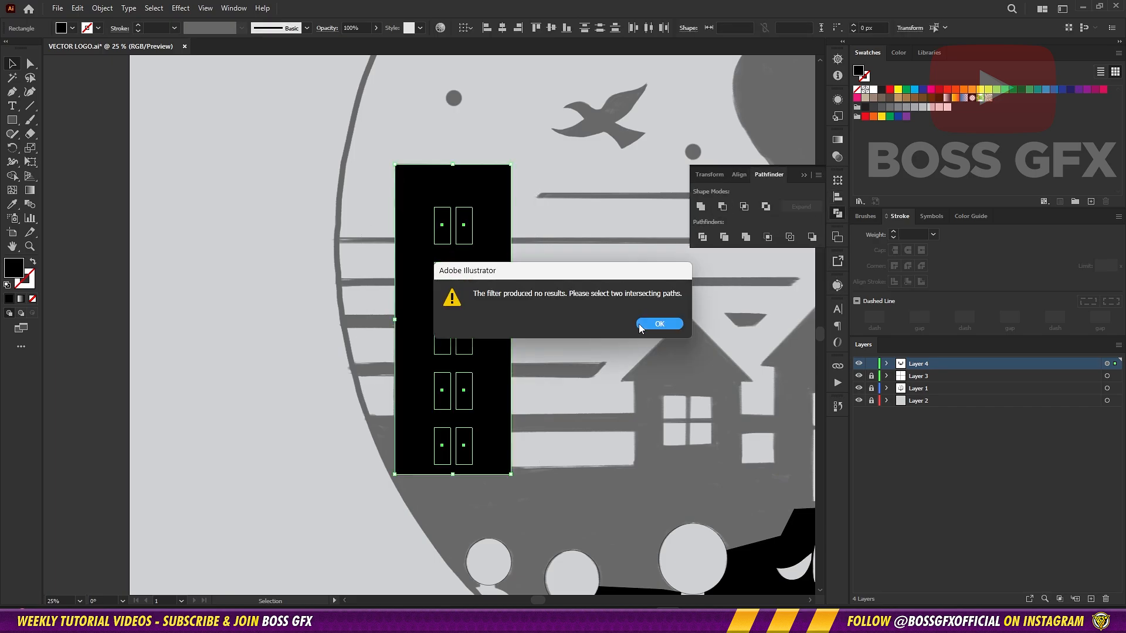
pyautogui.click(656, 322)
# Cut the ten window areas out of the building with the Shape Builder tool and hide the sketch on Layer 1
pyautogui.hotkey('shift', 'm')
pyautogui.keyDown('alt'); pyautogui.click(444, 460); pyautogui.keyUp('alt')
pyautogui.keyDown('alt'); pyautogui.click(464, 393); pyautogui.keyUp('alt')
pyautogui.keyDown('alt'); pyautogui.click(443, 391); pyautogui.keyUp('alt')
pyautogui.keyDown('alt'); pyautogui.click(443, 338); pyautogui.keyUp('alt')
pyautogui.keyDown('alt'); pyautogui.click(464, 338); pyautogui.keyUp('alt')
pyautogui.keyDown('alt'); pyautogui.click(465, 287); pyautogui.keyUp('alt')
pyautogui.keyDown('alt'); pyautogui.click(443, 283); pyautogui.keyUp('alt')
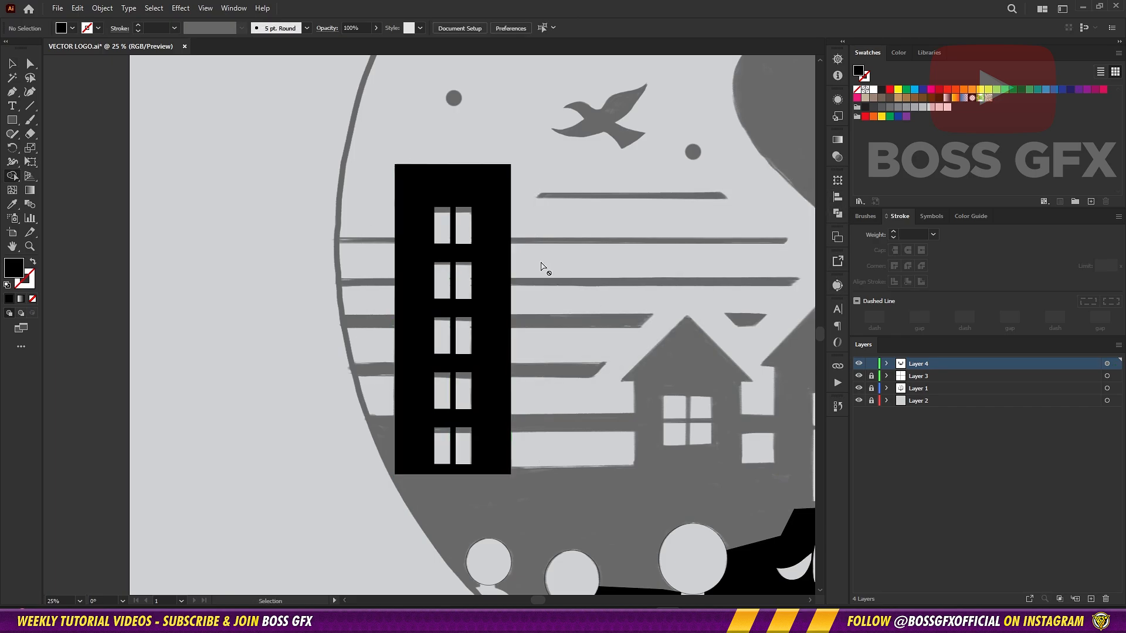
pyautogui.click(858, 389)
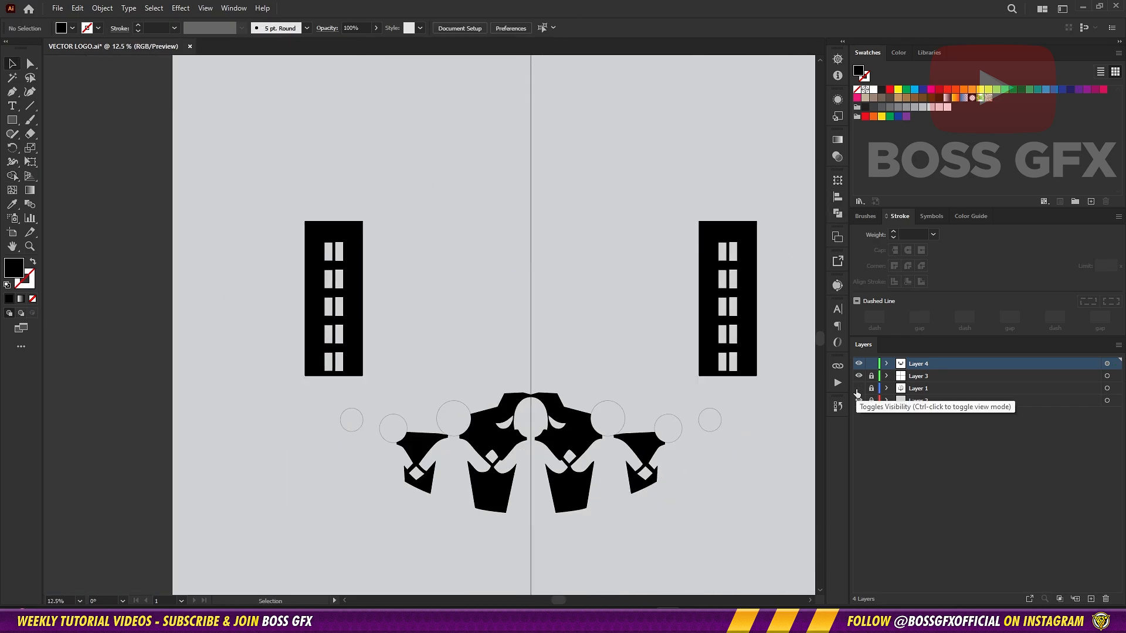
# Show the sketch on Layer 1 and draw a square of about 77 px over one window pane of the small house
pyautogui.click(857, 390)
pyautogui.moveTo(497, 332)
pyautogui.mouseDown()
pyautogui.moveTo(473, 324)
pyautogui.moveTo(509, 312)
pyautogui.moveTo(498, 332)
pyautogui.mouseUp()
pyautogui.hotkey('ctrl', '+')
pyautogui.hotkey('ctrl', '+')
pyautogui.hotkey('ctrl', '+')
pyautogui.hotkey('ctrl', '+')
pyautogui.hotkey('ctrl', '+')
pyautogui.click(11, 120)
pyautogui.moveTo(523, 293); pyautogui.dragTo(582, 353)
# Duplicate the black square across and down to cover all four window panes of the small house
pyautogui.press('v')
pyautogui.moveTo(580, 350)
pyautogui.mouseDown()
pyautogui.moveTo(433, 348)
pyautogui.moveTo(496, 335)
pyautogui.mouseUp()
pyautogui.keyDown('shift'); pyautogui.click(418, 333); pyautogui.keyUp('shift')
pyautogui.moveTo(483, 339); pyautogui.dragTo(485, 411)
pyautogui.click(504, 462)
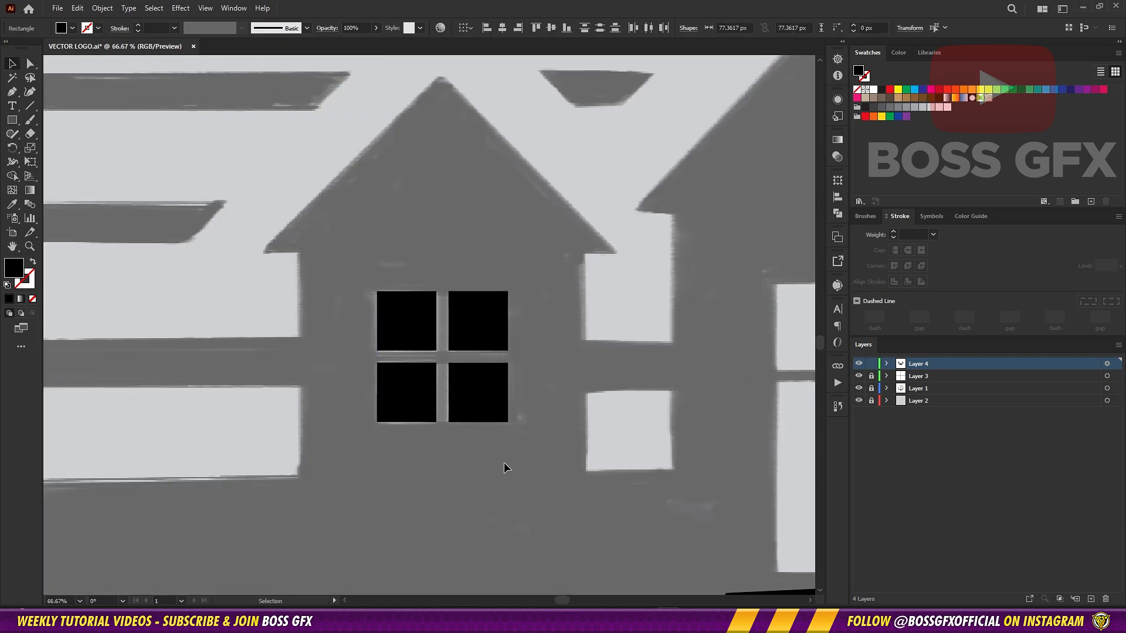
# Draw a rectangle about 370 by 328 px over the small house's wall, with a black outline and no fill
pyautogui.moveTo(301, 242)
pyautogui.mouseDown()
pyautogui.moveTo(558, 490)
pyautogui.moveTo(583, 492)
pyautogui.moveTo(595, 462)
pyautogui.moveTo(355, 203)
pyautogui.mouseUp()
pyautogui.hotkey('shift', 'x')
pyautogui.click(580, 513)
pyautogui.click(589, 331)
pyautogui.press('v')
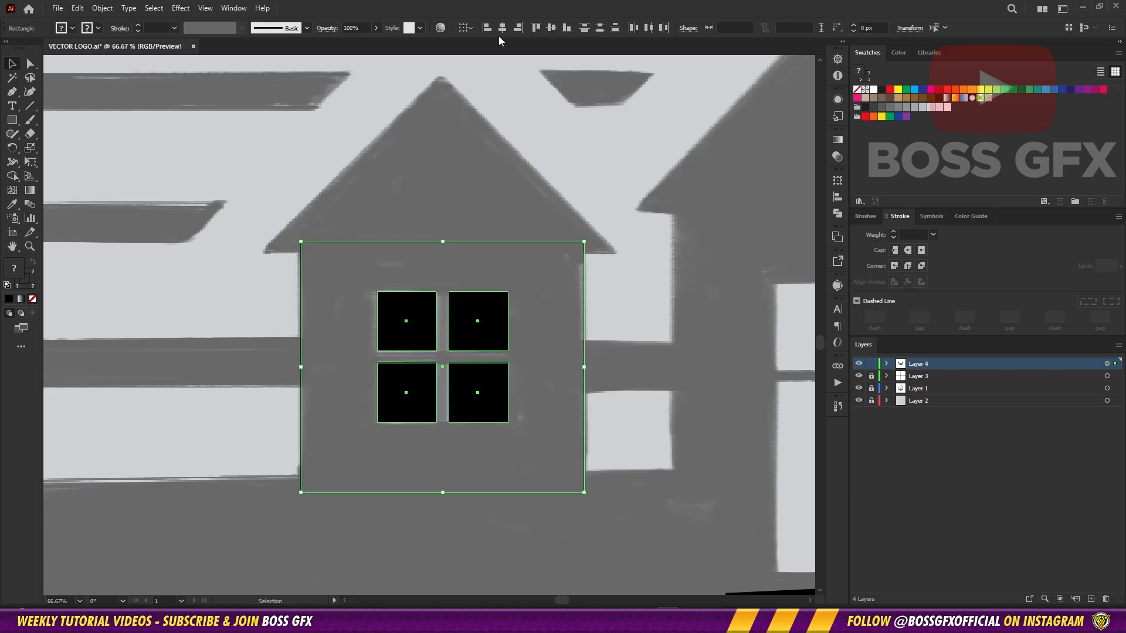
# Group the four window panes and try to center the group horizontally
pyautogui.rightClick(469, 316)
pyautogui.moveTo(625, 446); pyautogui.dragTo(410, 328)
pyautogui.keyDown('shift'); pyautogui.click(584, 353); pyautogui.keyUp('shift')
pyautogui.rightClick(490, 336)
pyautogui.click(533, 164)
pyautogui.click(502, 28)
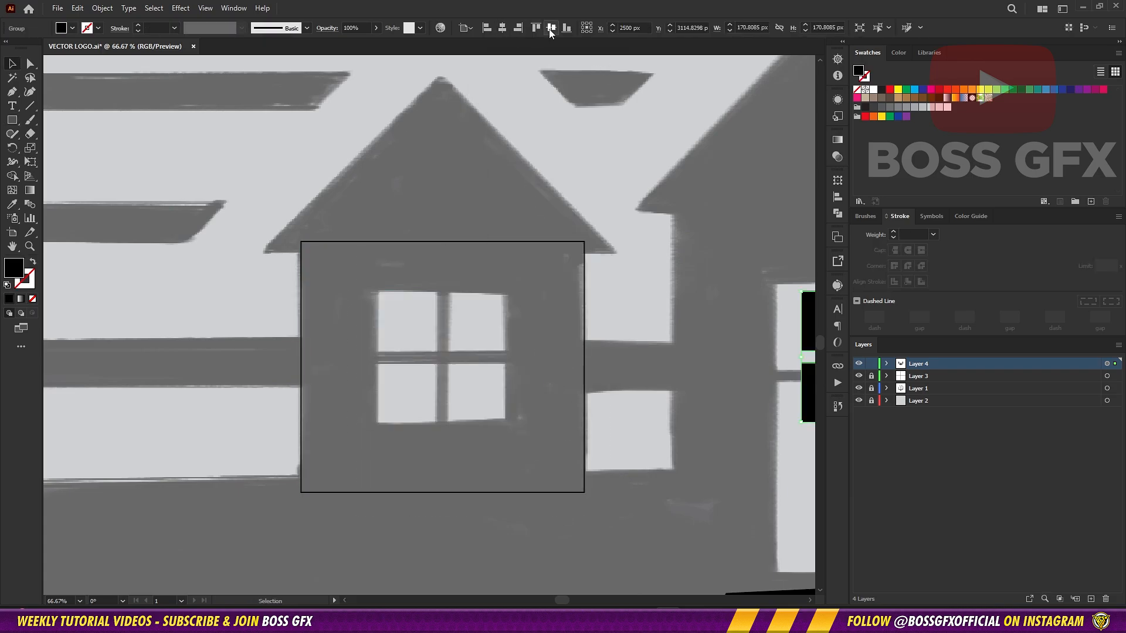
pyautogui.hotkey('ctrl', 'z')
# Center the window group and the small house's wall rectangle on each other horizontally and vertically
pyautogui.keyDown('shift'); pyautogui.click(584, 345); pyautogui.keyUp('shift')
pyautogui.click(503, 27)
pyautogui.click(541, 115)
pyautogui.click(486, 328)
pyautogui.keyDown('shift'); pyautogui.click(584, 387); pyautogui.keyUp('shift')
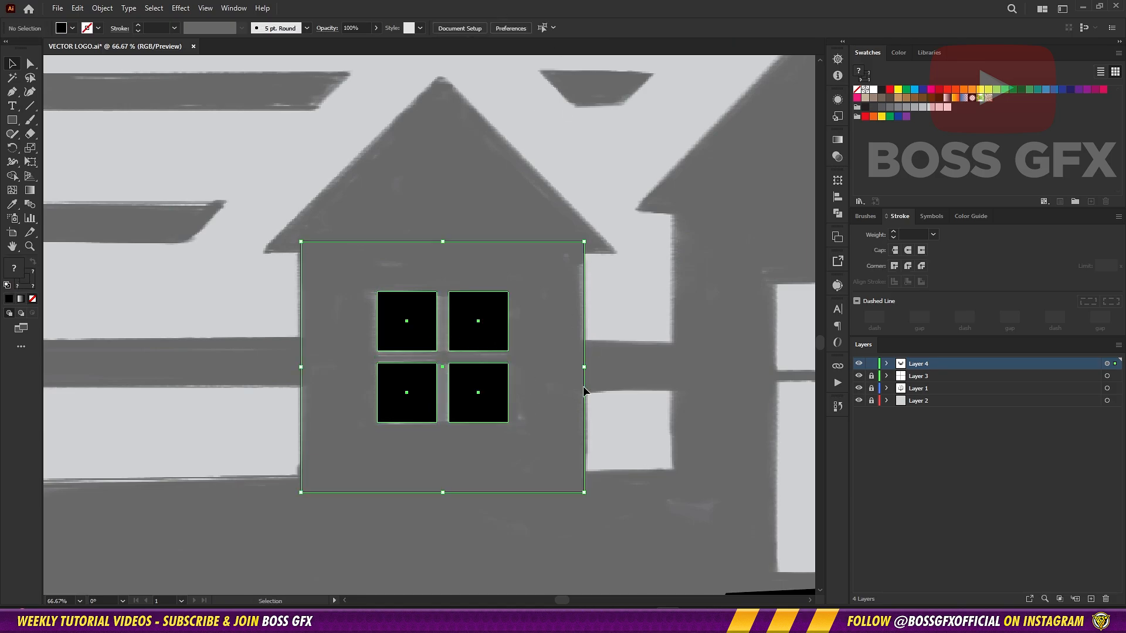
pyautogui.click(551, 28)
pyautogui.click(613, 181)
# Fill the small house's wall with black and cut the four panes out of it with the Shape Builder tool
pyautogui.moveTo(656, 308); pyautogui.dragTo(557, 358)
pyautogui.hotkey('shift', 'x')
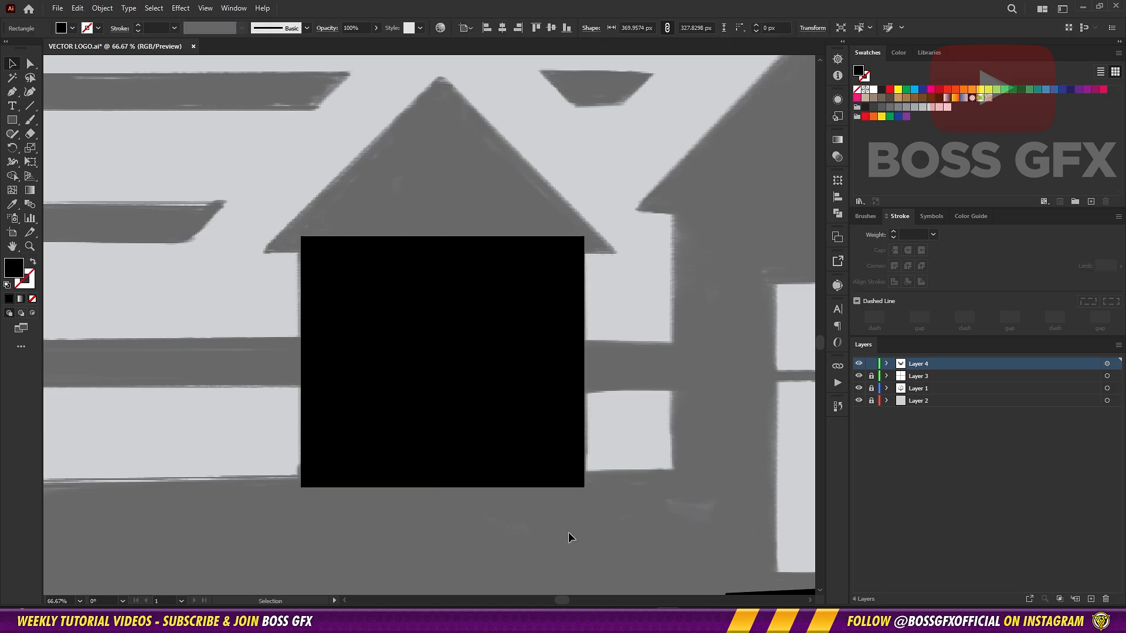
pyautogui.moveTo(568, 533); pyautogui.dragTo(411, 352)
pyautogui.click(837, 213)
pyautogui.click(700, 239)
pyautogui.press('Return')
pyautogui.hotkey('shift', 'm')
pyautogui.keyDown('alt'); pyautogui.click(478, 329); pyautogui.keyUp('alt')
pyautogui.keyDown('alt'); pyautogui.click(407, 328); pyautogui.keyUp('alt')
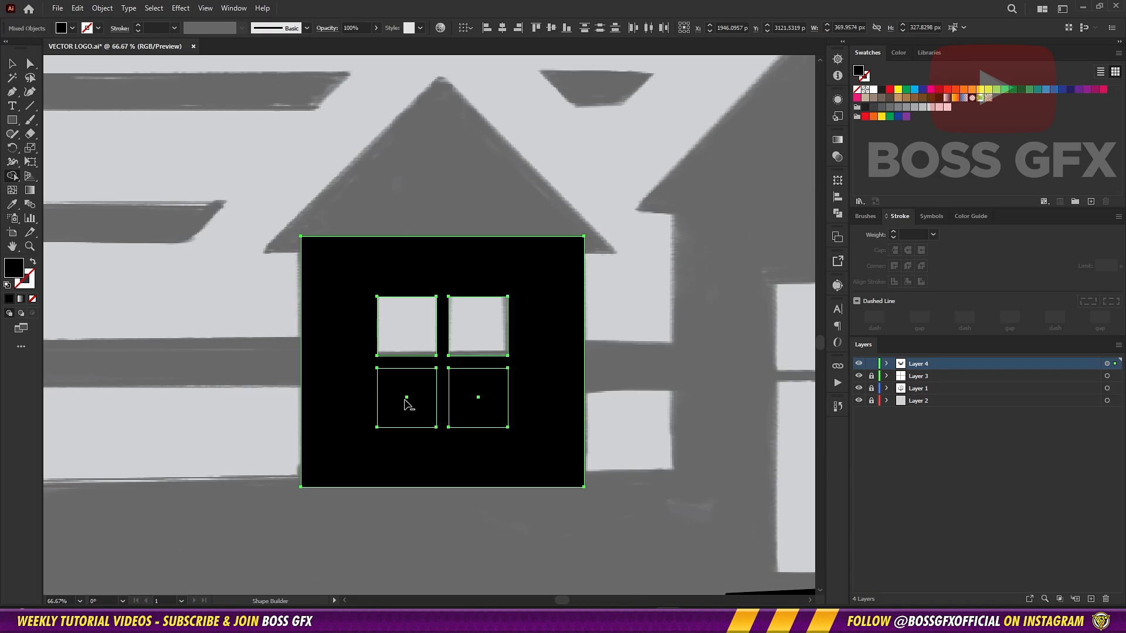
pyautogui.keyDown('alt'); pyautogui.click(408, 403); pyautogui.keyUp('alt')
pyautogui.keyDown('alt'); pyautogui.click(478, 400); pyautogui.keyUp('alt')
# Hide the sketch on Layer 1 to check the traced shapes, and show it again
pyautogui.hotkey('ctrl', '-')
pyautogui.hotkey('ctrl', '-')
pyautogui.hotkey('ctrl', '-')
pyautogui.hotkey('ctrl', '-')
pyautogui.press('v')
pyautogui.moveTo(546, 374); pyautogui.dragTo(576, 380)
pyautogui.click(859, 388)
pyautogui.click(858, 389)
pyautogui.click(858, 388)
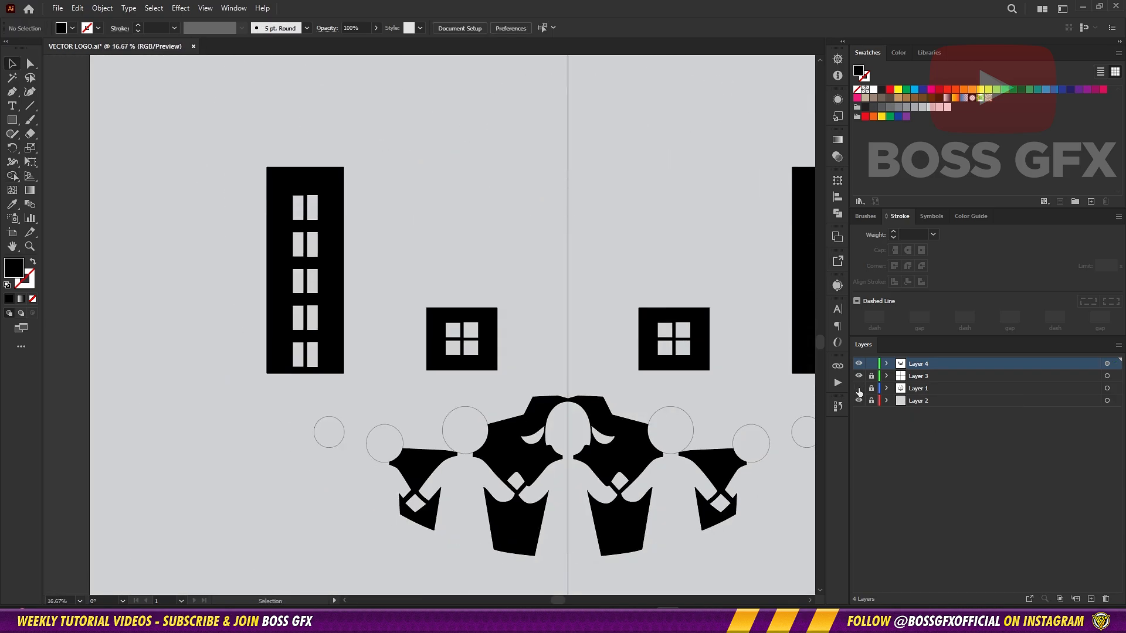
pyautogui.click(858, 388)
# Undo the four window cut-outs in the small house's wall
pyautogui.moveTo(696, 383); pyautogui.dragTo(579, 342)
pyautogui.hotkey('ctrl', '+')
pyautogui.hotkey('ctrl', '+')
pyautogui.hotkey('ctrl', '+')
pyautogui.hotkey('ctrl', '+')
pyautogui.hotkey('ctrl', '+')
pyautogui.moveTo(452, 286); pyautogui.dragTo(716, 347)
pyautogui.moveTo(375, 244); pyautogui.dragTo(606, 324)
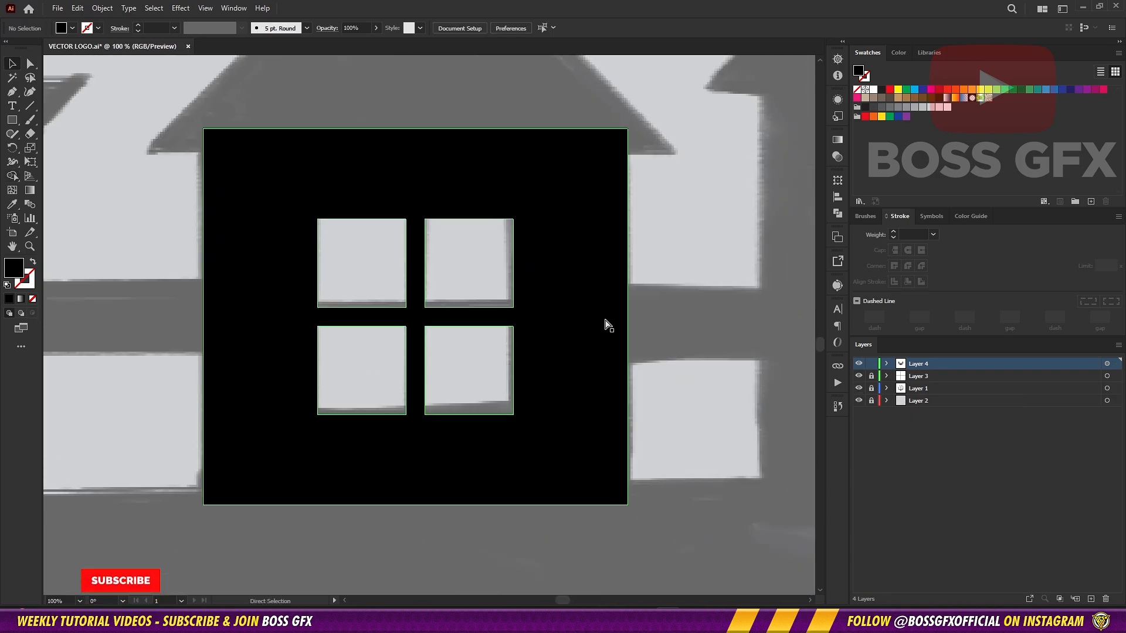
pyautogui.hotkey('ctrl', 'z')
pyautogui.hotkey('ctrl', 'z')
pyautogui.hotkey('ctrl', 'z')
pyautogui.hotkey('ctrl', 'z')
pyautogui.hotkey('ctrl', 'z')
pyautogui.hotkey('ctrl', 'z')
pyautogui.hotkey('ctrl', 'z')
pyautogui.hotkey('ctrl', 'z')
# Swap the small house's wall and panes to black outlines without fill, and ungroup the panes
pyautogui.click(678, 321)
pyautogui.click(571, 303)
pyautogui.hotkey('shift', 'x')
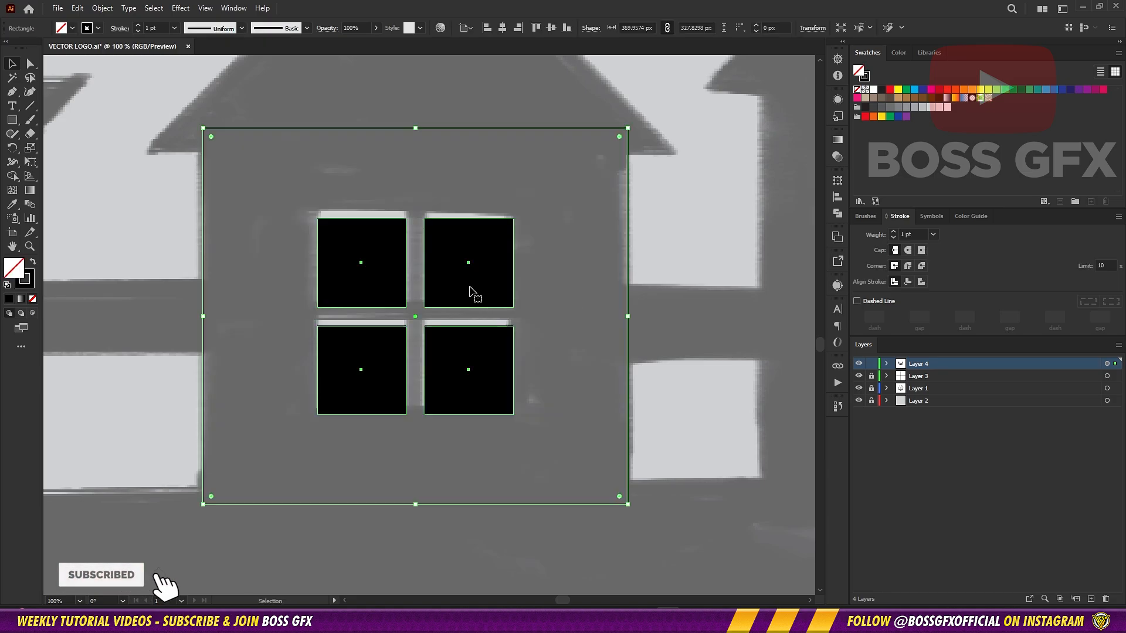
pyautogui.click(436, 300)
pyautogui.moveTo(538, 266); pyautogui.dragTo(359, 372)
pyautogui.rightClick(511, 323)
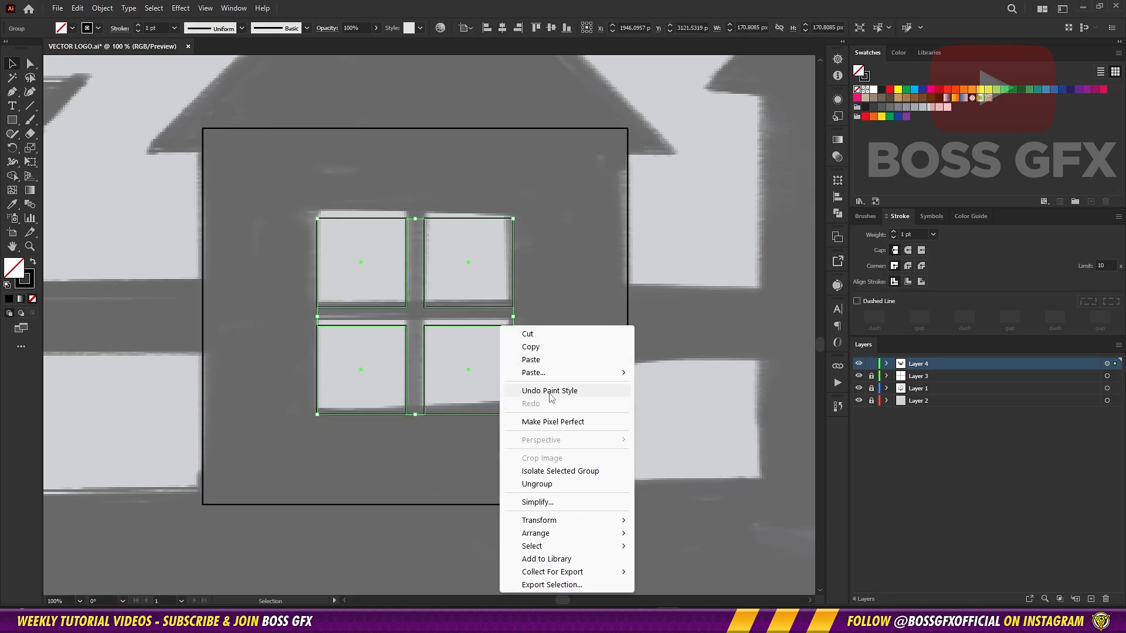
pyautogui.click(522, 468)
# Copy a window pane onto the central house and enlarge it to a square of about 102 px over the sketched pane
pyautogui.click(490, 427)
pyautogui.click(513, 404)
pyautogui.moveTo(535, 407); pyautogui.dragTo(303, 404)
pyautogui.moveTo(278, 371); pyautogui.dragTo(773, 370)
pyautogui.moveTo(750, 465); pyautogui.dragTo(449, 437)
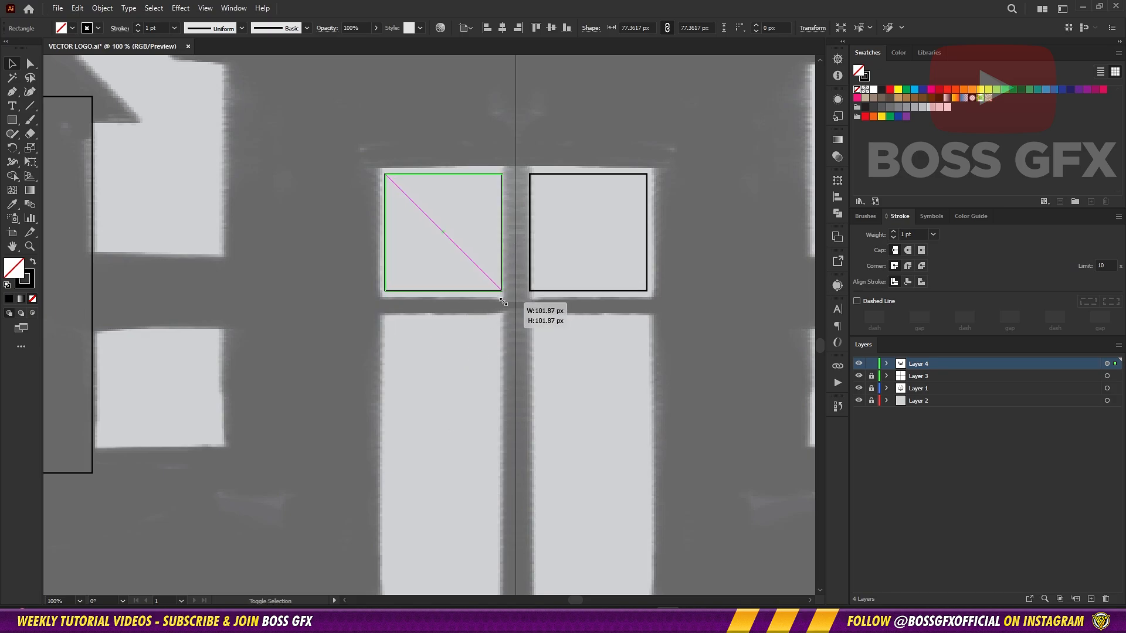
# Duplicate the central house's pane downward and stretch the copy over the tall door panel below
pyautogui.moveTo(463, 293); pyautogui.dragTo(464, 437)
pyautogui.moveTo(465, 498); pyautogui.dragTo(530, 238)
pyautogui.moveTo(507, 178); pyautogui.dragTo(508, 341)
pyautogui.moveTo(528, 231); pyautogui.dragTo(1028, 485)
pyautogui.moveTo(570, 207); pyautogui.dragTo(570, 283)
# Swap the small house's shapes to a black fill and cut the four panes out with the Shape Builder tool
pyautogui.moveTo(202, 144); pyautogui.dragTo(603, 380)
pyautogui.hotkey('shift', 'x')
pyautogui.hotkey('shift', 'm')
pyautogui.keyDown('alt'); pyautogui.click(500, 334); pyautogui.keyUp('alt')
pyautogui.keyDown('alt'); pyautogui.click(410, 337); pyautogui.keyUp('alt')
pyautogui.keyDown('alt'); pyautogui.click(399, 228); pyautogui.keyUp('alt')
pyautogui.keyDown('alt'); pyautogui.click(496, 228); pyautogui.keyUp('alt')
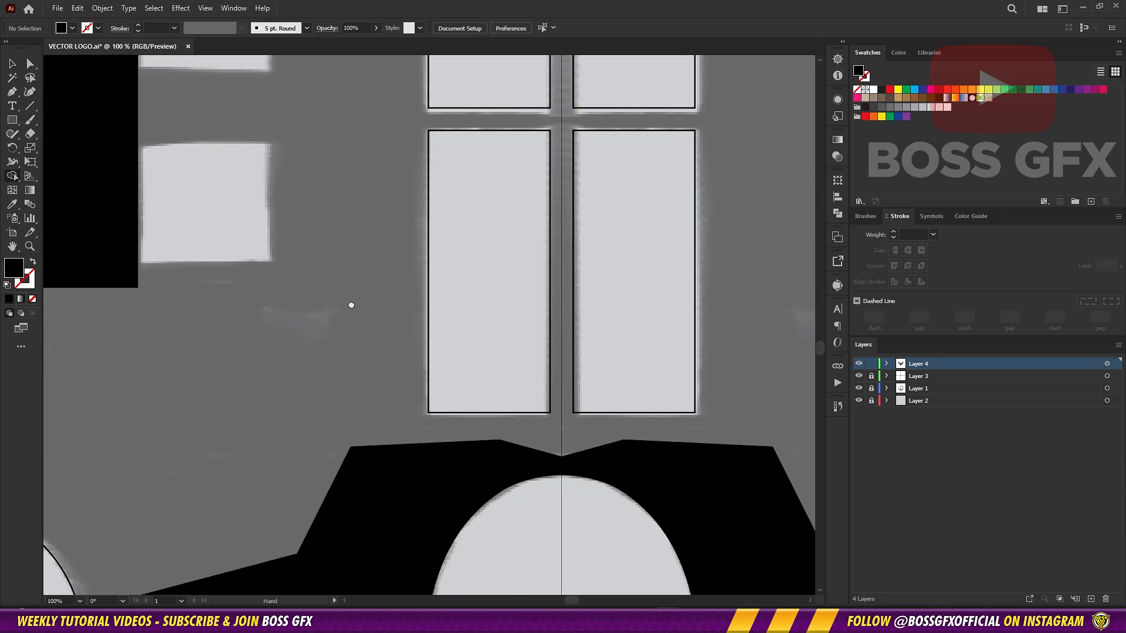
# Draw a black-outlined rectangle about 506 by 482 px over the central house's wall
pyautogui.hotkey('ctrl', '-')
pyautogui.hotkey('ctrl', '-')
pyautogui.click(13, 120)
pyautogui.moveTo(442, 163); pyautogui.dragTo(732, 440)
pyautogui.hotkey('shift', 'x')
pyautogui.moveTo(732, 301); pyautogui.dragTo(596, 315)
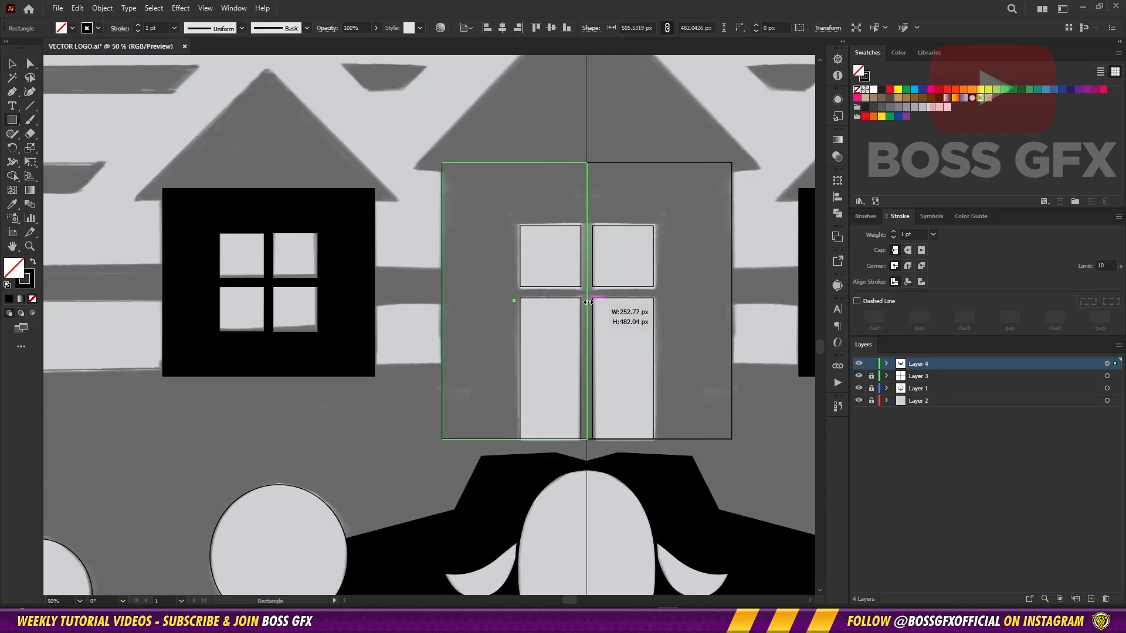
pyautogui.moveTo(733, 311); pyautogui.dragTo(733, 312)
pyautogui.press('v')
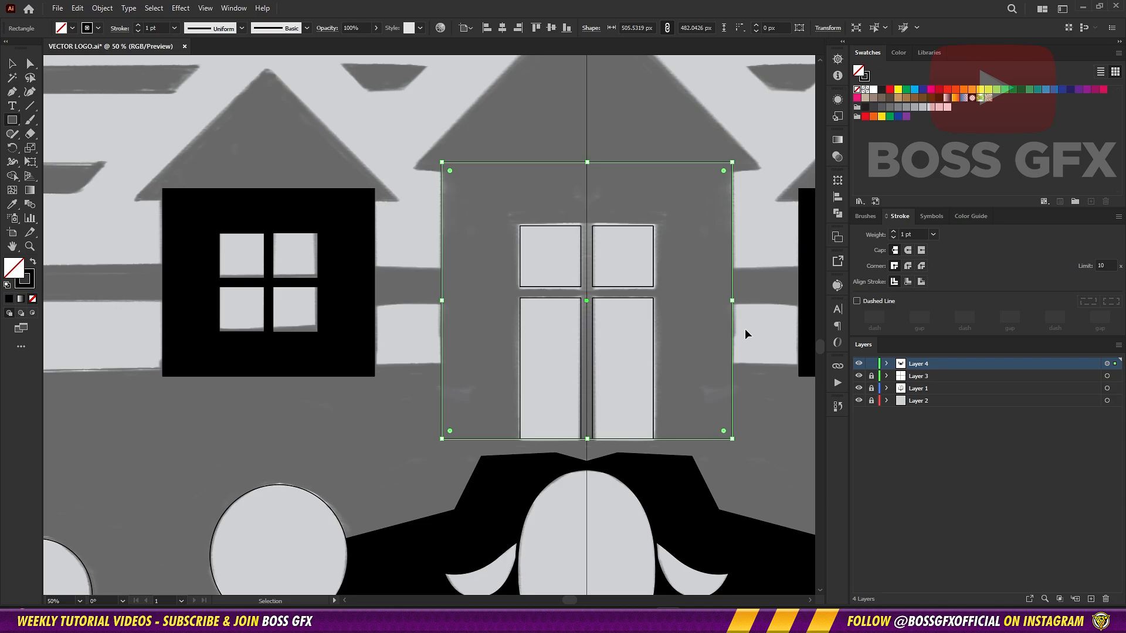
# Extend the central wall rectangle downward to a height of about 506 px
pyautogui.click(745, 330)
pyautogui.moveTo(590, 456); pyautogui.dragTo(590, 457)
pyautogui.click(770, 383)
pyautogui.moveTo(770, 383); pyautogui.dragTo(742, 393)
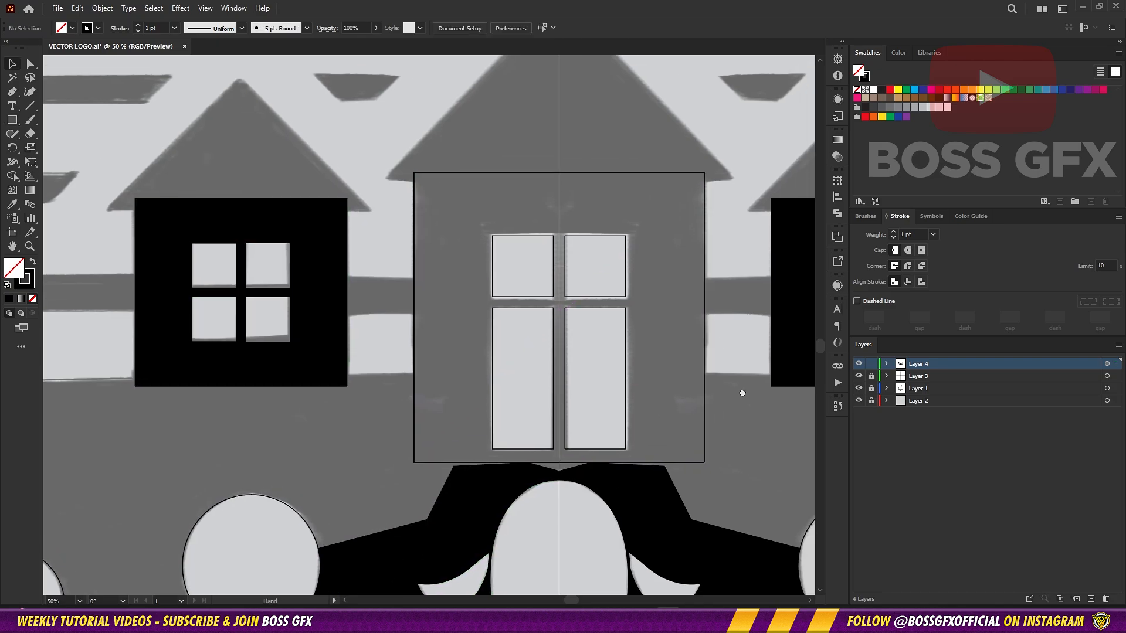
# Nudge the central house's window pane and door panel slightly upward inside the wall
pyautogui.moveTo(480, 273); pyautogui.dragTo(528, 320)
pyautogui.press('Up')
pyautogui.press('Up')
pyautogui.press('Up')
pyautogui.press('Up')
# Try to cut the door panel out of the full-width central wall with a black fill and the Shape Builder tool
pyautogui.click(487, 389)
pyautogui.click(492, 385)
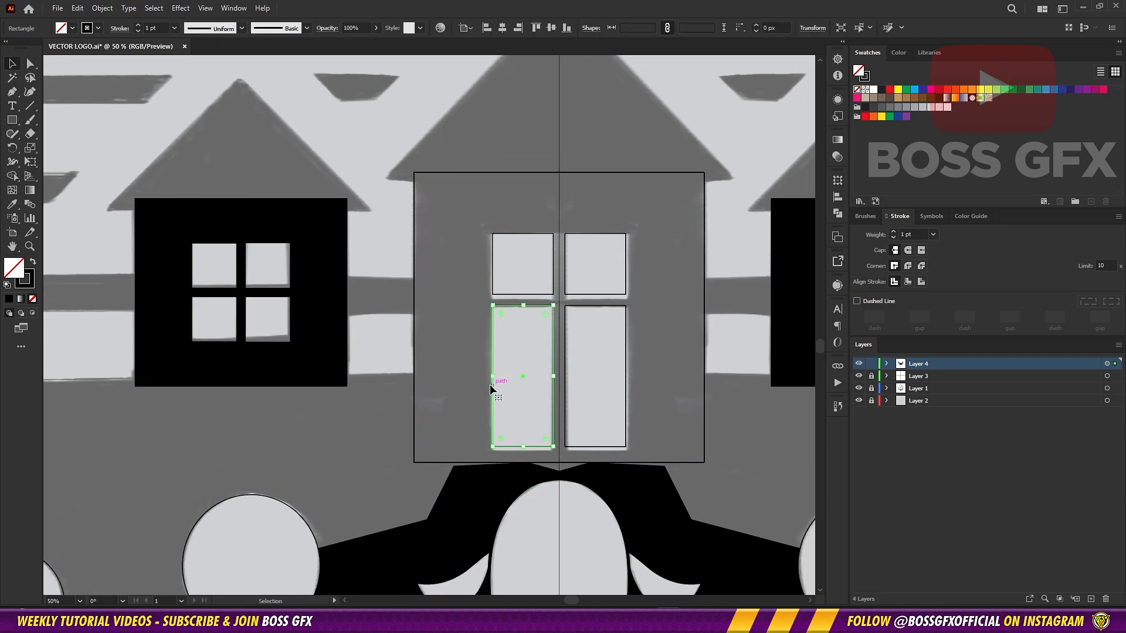
pyautogui.keyDown('shift'); pyautogui.click(496, 463); pyautogui.keyUp('shift')
pyautogui.hotkey('shift', 'x')
pyautogui.hotkey('shift', 'm')
pyautogui.click(517, 346)
pyautogui.keyDown('ctrl'); pyautogui.click(380, 434); pyautogui.keyUp('ctrl')
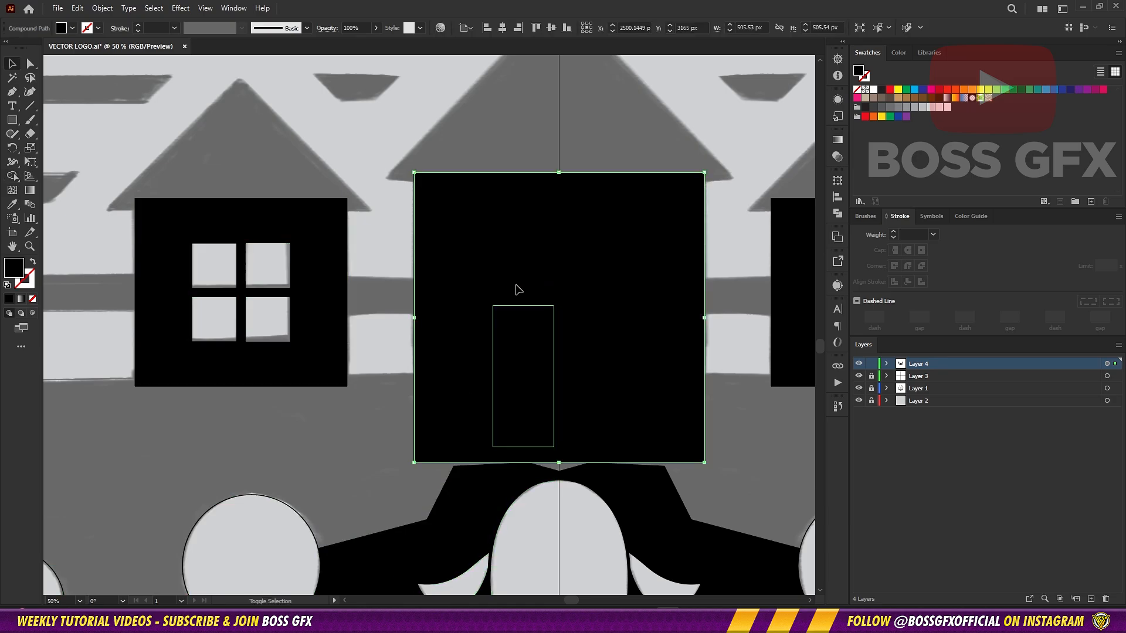
pyautogui.hotkey('ctrl', 'a')
pyautogui.hotkey('ctrl', 'z')
pyautogui.hotkey('ctrl', 'z')
# Swap the central house's window pane and door panel to a black fill
pyautogui.click(369, 462)
pyautogui.click(533, 294)
pyautogui.keyDown('shift'); pyautogui.click(528, 306); pyautogui.keyUp('shift')
pyautogui.hotkey('shift', 'x')
# Try filling the full-width central wall with black for a Shape Builder cut, and undo the fill
pyautogui.click(406, 408)
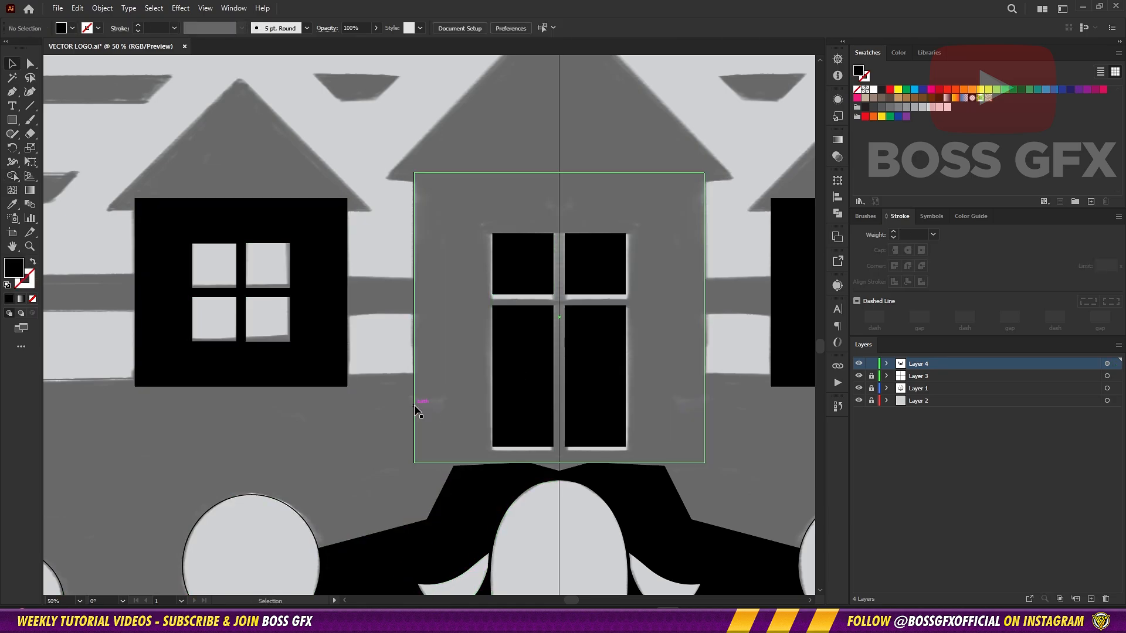
pyautogui.click(416, 409)
pyautogui.hotkey('shift', 'x')
pyautogui.moveTo(368, 400); pyautogui.dragTo(527, 441)
pyautogui.hotkey('shift', 'm')
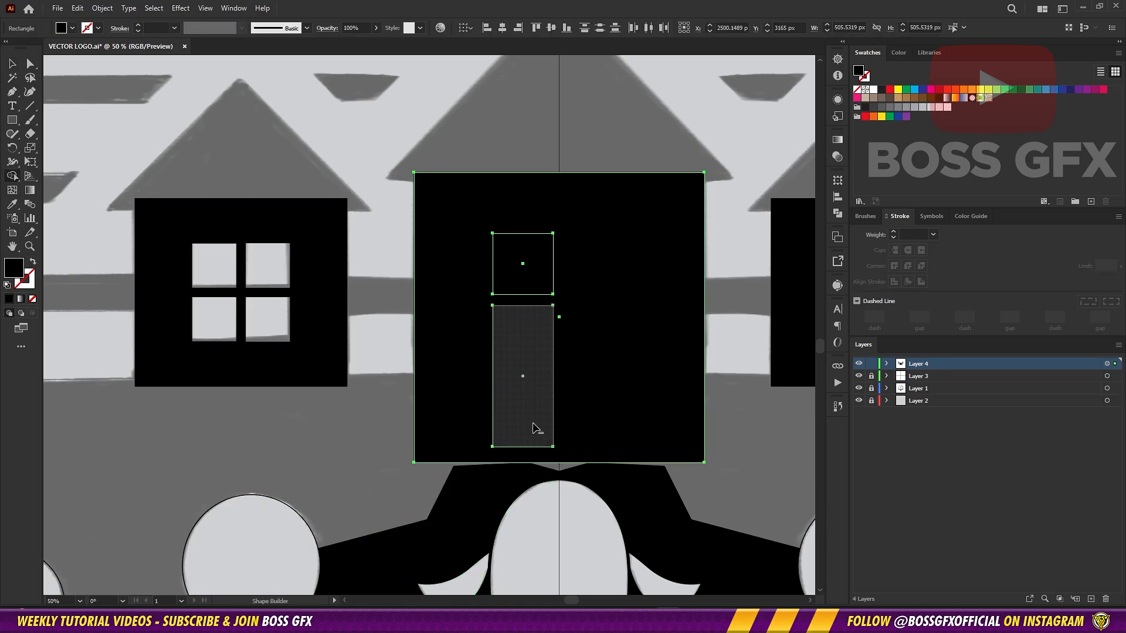
pyautogui.press('v')
pyautogui.hotkey('ctrl', 'a')
pyautogui.hotkey('ctrl', 'z')
# Narrow the central wall rectangle to its left half, about 253 px wide, ending at the center line
pyautogui.click(647, 338)
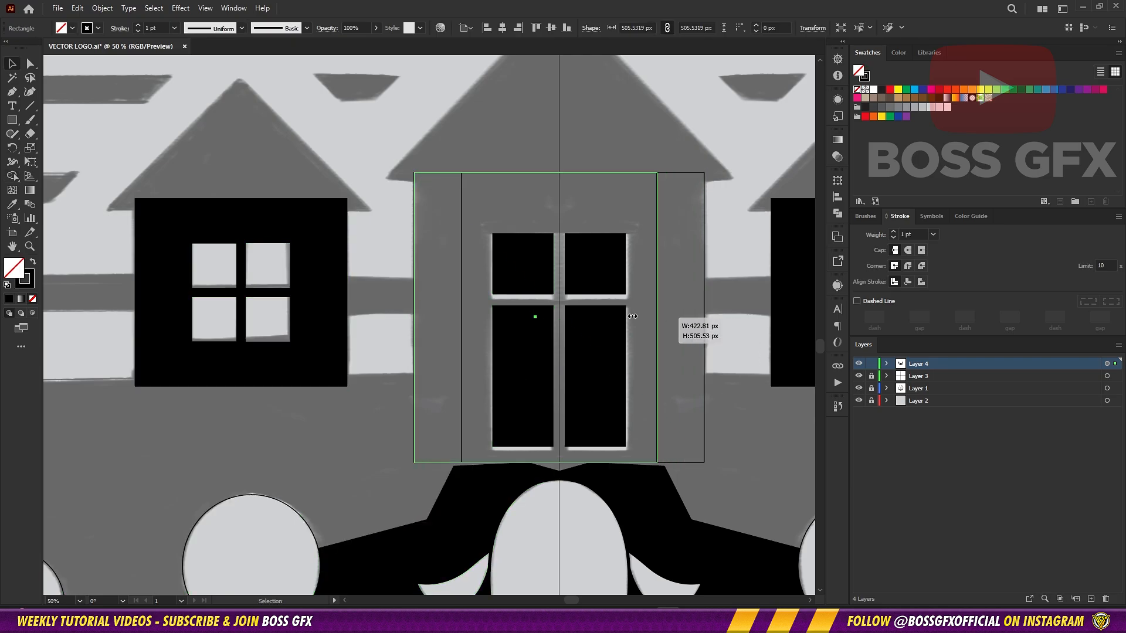
pyautogui.moveTo(559, 320); pyautogui.dragTo(445, 314)
pyautogui.scroll(5, 549, 301)
pyautogui.moveTo(505, 412); pyautogui.dragTo(506, 415)
pyautogui.moveTo(524, 365); pyautogui.dragTo(533, 586)
pyautogui.click(568, 287)
pyautogui.moveTo(516, 528); pyautogui.dragTo(762, 217)
pyautogui.click(237, 521)
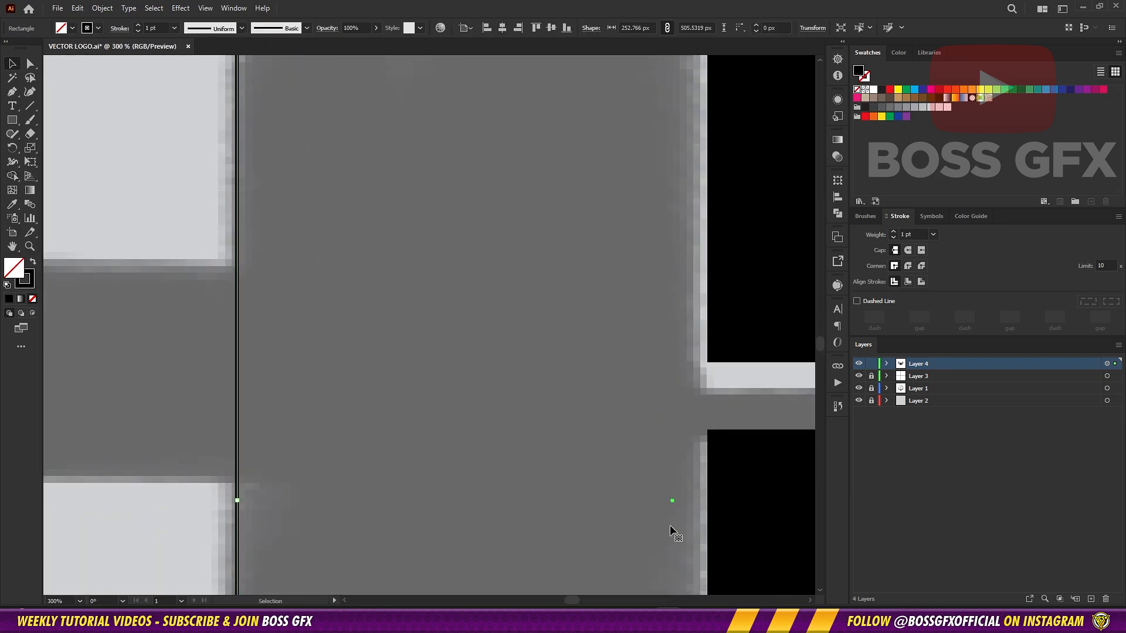
# Fill the half wall with black and cut the window pane and door panel out of it with the Shape Builder tool
pyautogui.hotkey('shift', 'x')
pyautogui.hotkey('ctrl', '-')
pyautogui.hotkey('ctrl', '-')
pyautogui.hotkey('ctrl', '-')
pyautogui.hotkey('ctrl', '-')
pyautogui.moveTo(309, 249); pyautogui.dragTo(478, 424)
pyautogui.hotkey('shift', 'm')
pyautogui.keyDown('alt'); pyautogui.click(502, 445); pyautogui.keyUp('alt')
pyautogui.keyDown('alt'); pyautogui.click(478, 258); pyautogui.keyUp('alt')
pyautogui.click(304, 440)
pyautogui.hotkey('ctrl', '-')
pyautogui.hotkey('ctrl', '-')
pyautogui.hotkey('ctrl', '-')
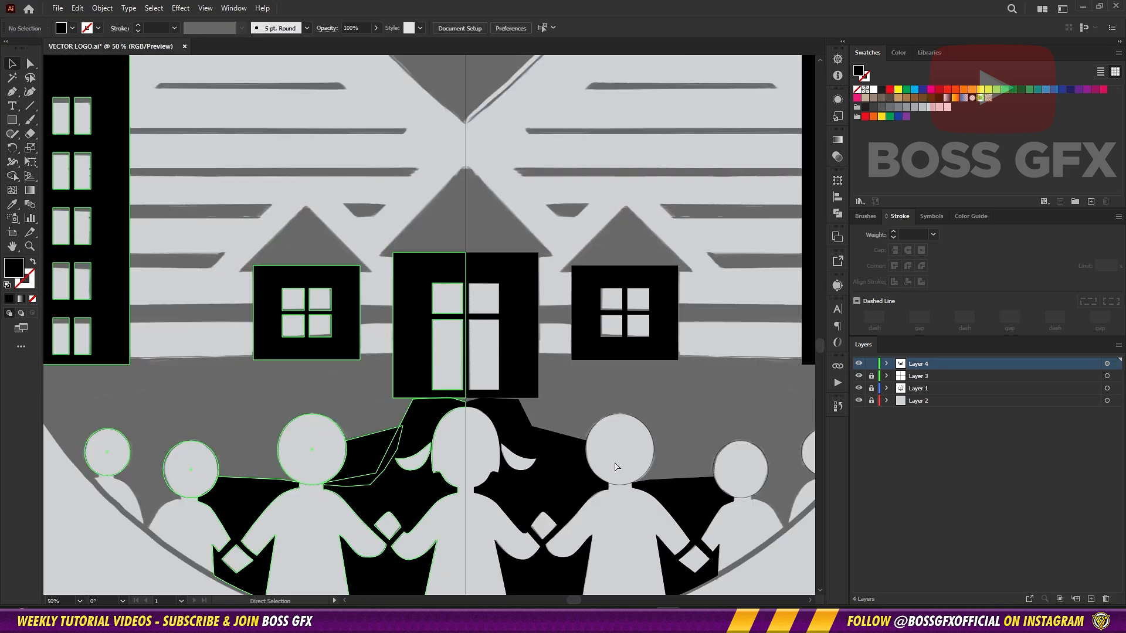
# Hide the sketch on Layer 1 to inspect the traced tower, house and figures, and show it again at full artboard view
pyautogui.click(859, 388)
pyautogui.moveTo(716, 374); pyautogui.dragTo(1025, 436)
pyautogui.click(332, 377)
pyautogui.moveTo(470, 108); pyautogui.dragTo(307, 450)
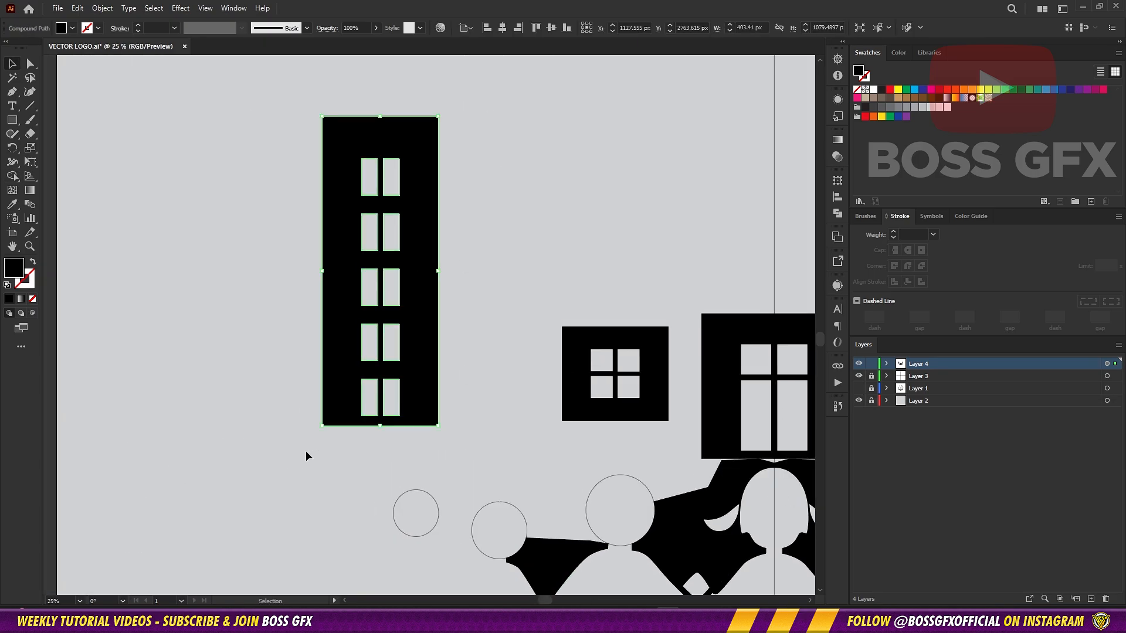
pyautogui.click(305, 451)
pyautogui.click(859, 389)
pyautogui.moveTo(606, 154); pyautogui.dragTo(434, 167)
pyautogui.hotkey('ctrl', '0')
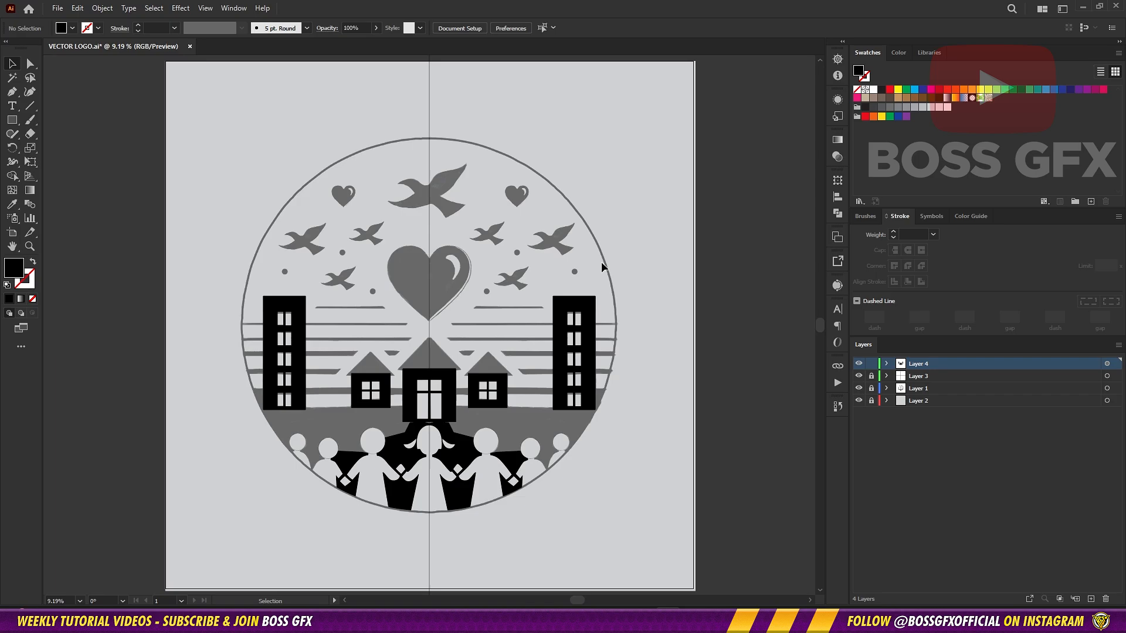
# Draw the left half of the central house's roof as a black Pen shape from apex to eave to center line
pyautogui.moveTo(381, 490); pyautogui.dragTo(481, 389)
pyautogui.hotkey('ctrl', '+')
pyautogui.hotkey('ctrl', '+')
pyautogui.hotkey('ctrl', '+')
pyautogui.hotkey('ctrl', '+')
pyautogui.hotkey('ctrl', '+')
pyautogui.moveTo(695, 71); pyautogui.dragTo(498, 375)
pyautogui.hotkey('ctrl', '+')
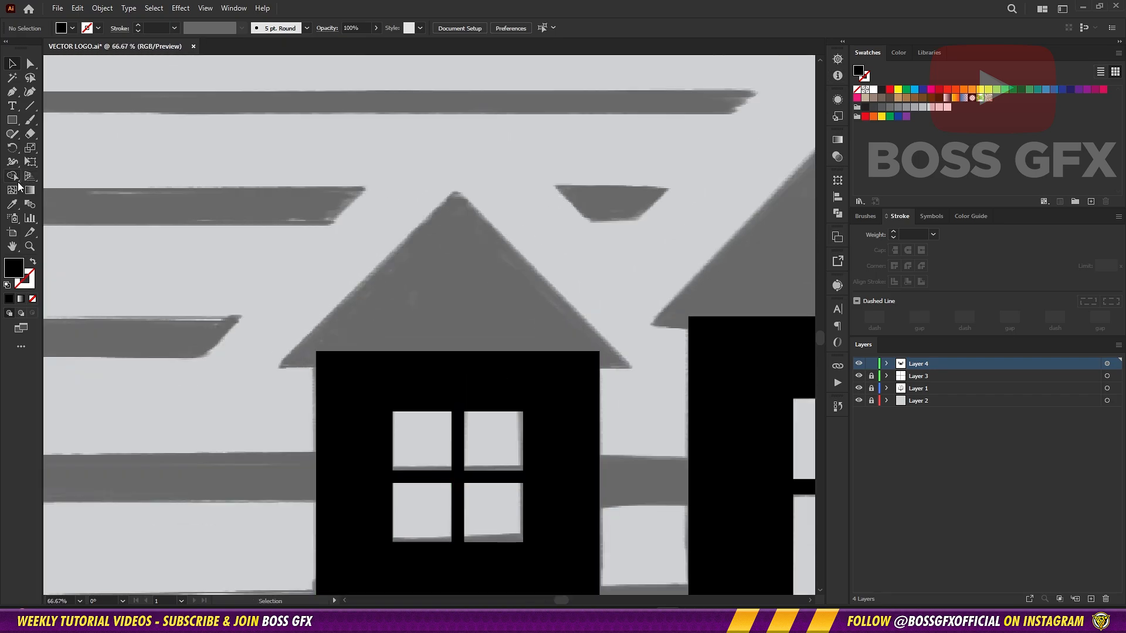
pyautogui.click(13, 122)
pyautogui.press('space')
pyautogui.press('p')
pyautogui.moveTo(598, 338); pyautogui.dragTo(387, 398)
pyautogui.click(477, 189)
pyautogui.click(294, 364)
pyautogui.click(525, 365)
pyautogui.moveTo(483, 260); pyautogui.dragTo(610, 208)
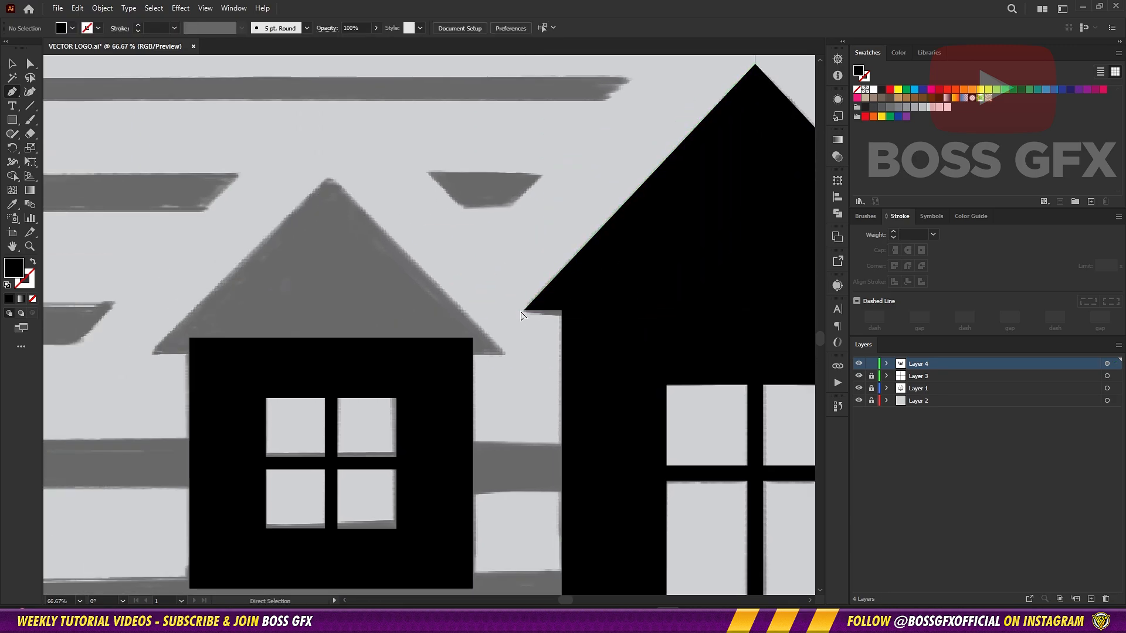
pyautogui.moveTo(755, 310); pyautogui.dragTo(755, 313)
pyautogui.keyDown('ctrl'); pyautogui.click(536, 358); pyautogui.keyUp('ctrl')
pyautogui.hotkey('ctrl', 'z')
pyautogui.hotkey('ctrl', 'shift', 'z')
# Draw the left small house's roof as a black triangle over its wall with the Pen tool
pyautogui.moveTo(536, 359); pyautogui.dragTo(696, 357)
pyautogui.click(312, 353)
pyautogui.click(665, 352)
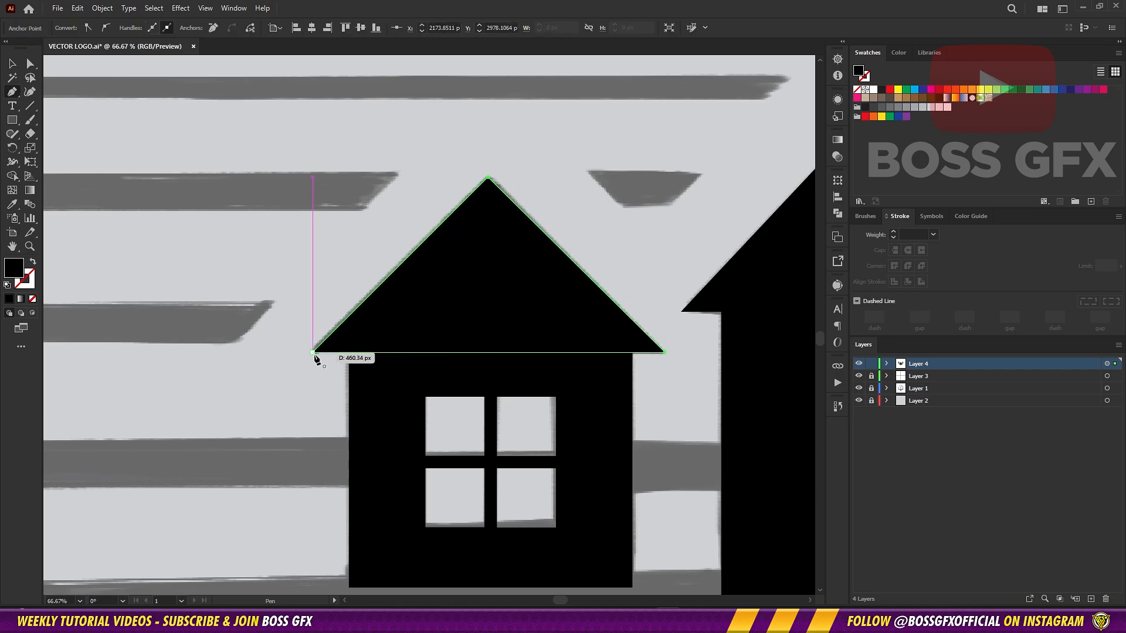
pyautogui.click(313, 353)
pyautogui.keyDown('ctrl'); pyautogui.click(320, 364); pyautogui.keyUp('ctrl')
# Pull in the small house's roof eaves slightly so the overhangs match, checking the shape with Layer 1 hidden
pyautogui.press('v')
pyautogui.moveTo(313, 353); pyautogui.dragTo(318, 351)
pyautogui.keyDown('ctrl'); pyautogui.click(326, 377); pyautogui.keyUp('ctrl')
pyautogui.moveTo(781, 378); pyautogui.dragTo(741, 377)
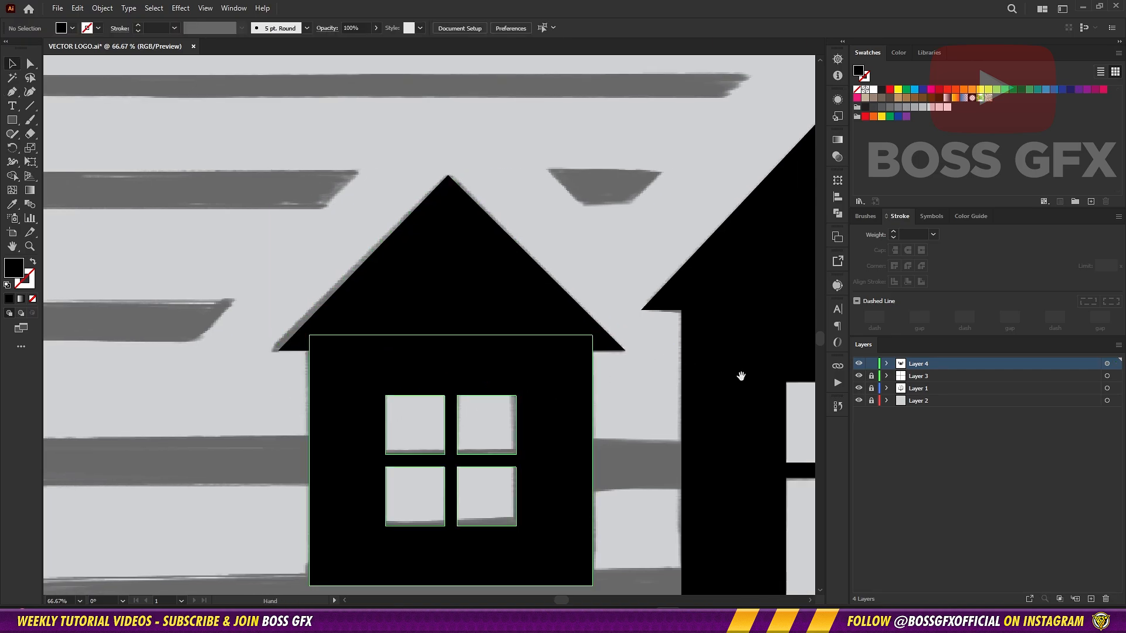
pyautogui.click(859, 388)
pyautogui.moveTo(625, 351); pyautogui.dragTo(668, 372)
pyautogui.keyDown('ctrl'); pyautogui.click(627, 374); pyautogui.keyUp('ctrl')
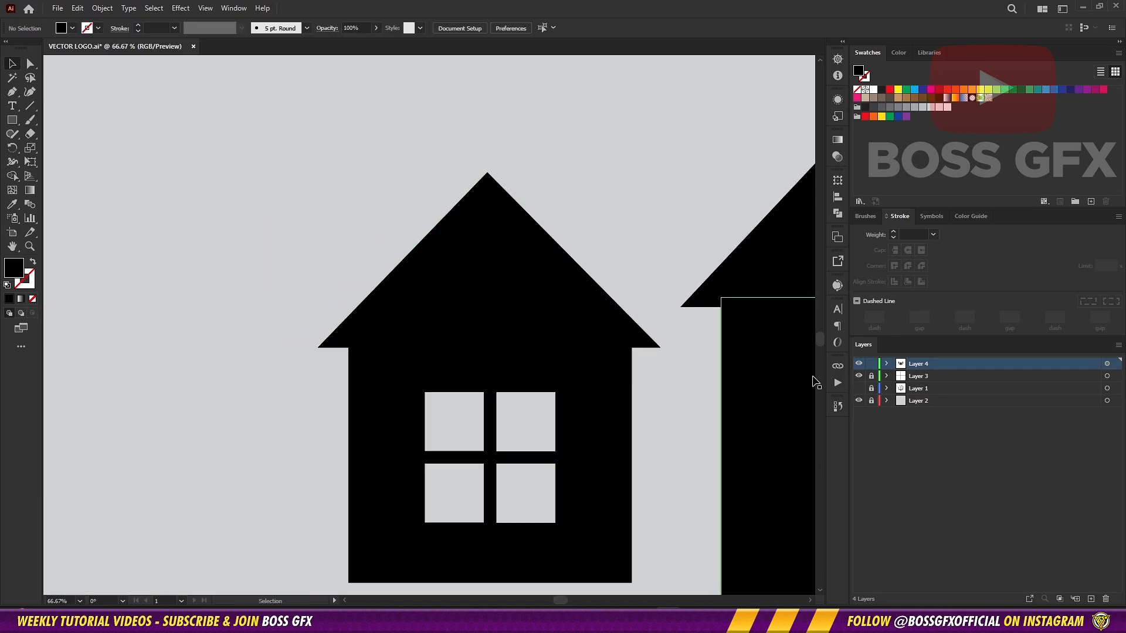
# Show Layer 1 and the rulers, place a vertical guide through the small house's middle, and align the roof apex to it
pyautogui.click(858, 388)
pyautogui.hotkey('ctrl', 'r')
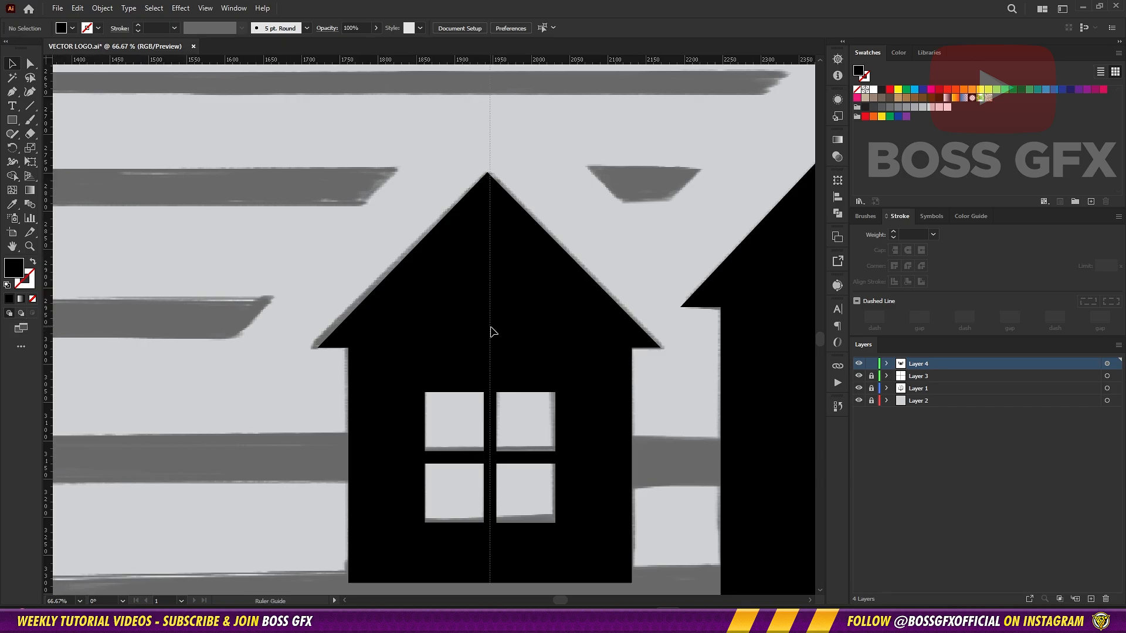
pyautogui.moveTo(491, 327); pyautogui.dragTo(491, 327)
pyautogui.press('p')
pyautogui.moveTo(487, 172); pyautogui.dragTo(490, 170)
pyautogui.keyDown('ctrl'); pyautogui.click(602, 205); pyautogui.keyUp('ctrl')
pyautogui.moveTo(602, 205); pyautogui.dragTo(645, 206)
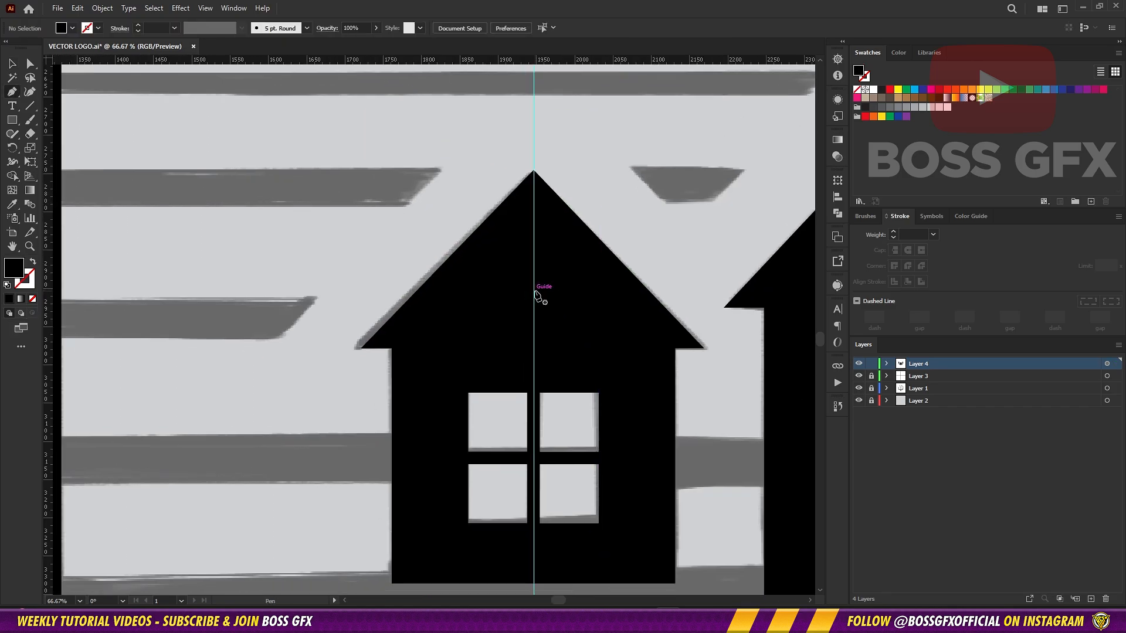
# Review the traced houses from a wider view, toggling the visibility of Layer 1 for comparison
pyautogui.moveTo(536, 293); pyautogui.dragTo(426, 313)
pyautogui.moveTo(766, 315)
pyautogui.mouseDown()
pyautogui.moveTo(180, 218)
pyautogui.moveTo(382, 268)
pyautogui.moveTo(342, 294)
pyautogui.moveTo(129, 299)
pyautogui.mouseUp()
pyautogui.scroll(-2, 367, 266)
pyautogui.click(858, 389)
pyautogui.click(859, 390)
pyautogui.moveTo(294, 362)
pyautogui.mouseDown()
pyautogui.moveTo(550, 329)
pyautogui.moveTo(371, 413)
pyautogui.mouseUp()
pyautogui.moveTo(196, 424); pyautogui.dragTo(557, 228)
# Start the ground outline with the Pen tool, from the circle's left edge along the house bases and around the door to the center line
pyautogui.hotkey('ctrl', '=')
pyautogui.hotkey('ctrl', '=')
pyautogui.click(230, 298)
pyautogui.moveTo(721, 287); pyautogui.dragTo(272, 281)
pyautogui.moveTo(722, 281); pyautogui.dragTo(272, 275)
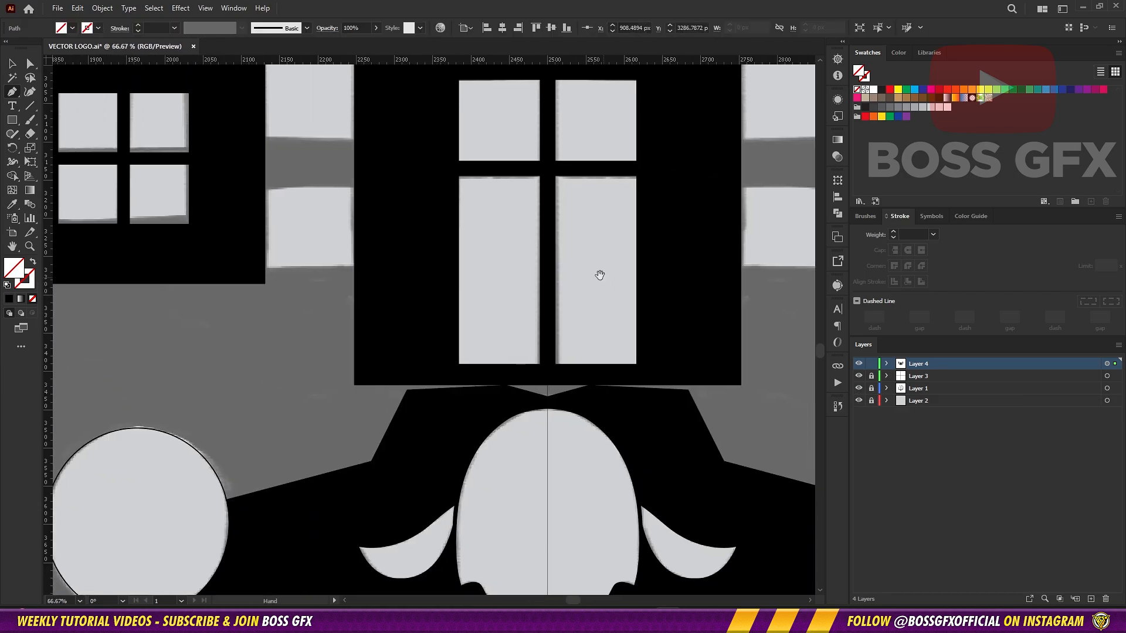
pyautogui.click(447, 285)
pyautogui.click(548, 374)
pyautogui.click(548, 402)
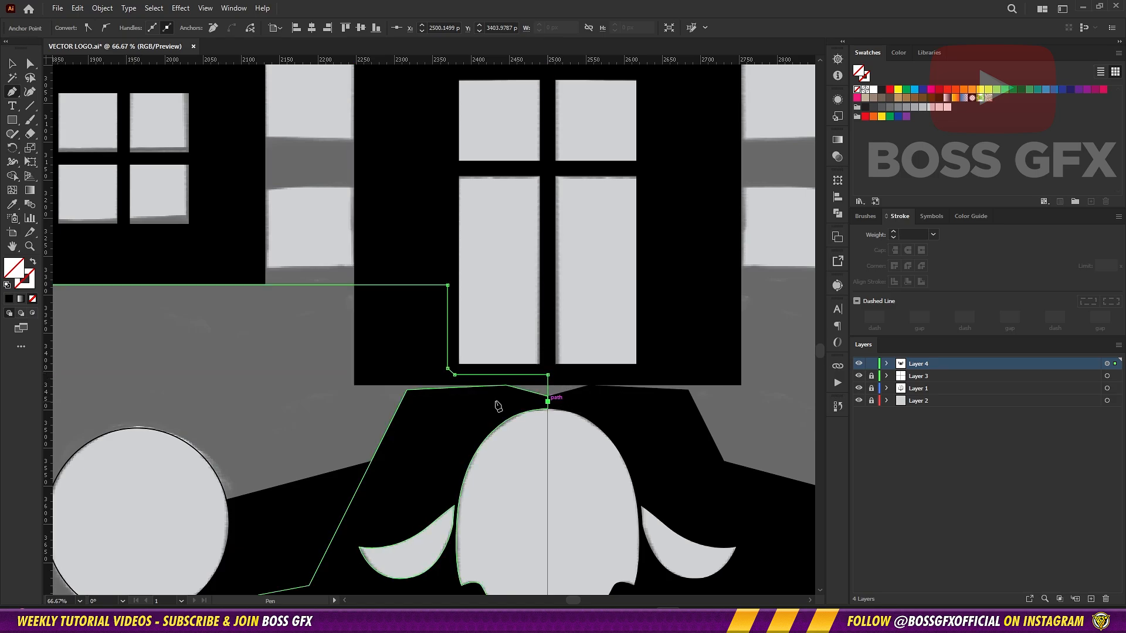
# Continue the ground outline along the central pathway and loosely around the large figure's head with straight segments
pyautogui.click(390, 493)
pyautogui.moveTo(390, 493); pyautogui.dragTo(739, 379)
pyautogui.click(600, 409)
pyautogui.click(394, 285)
pyautogui.click(596, 287)
pyautogui.moveTo(394, 285); pyautogui.dragTo(529, 292)
pyautogui.click(733, 392)
pyautogui.click(707, 302)
pyautogui.click(648, 276)
pyautogui.click(558, 278)
pyautogui.click(520, 306)
pyautogui.click(494, 372)
pyautogui.click(496, 435)
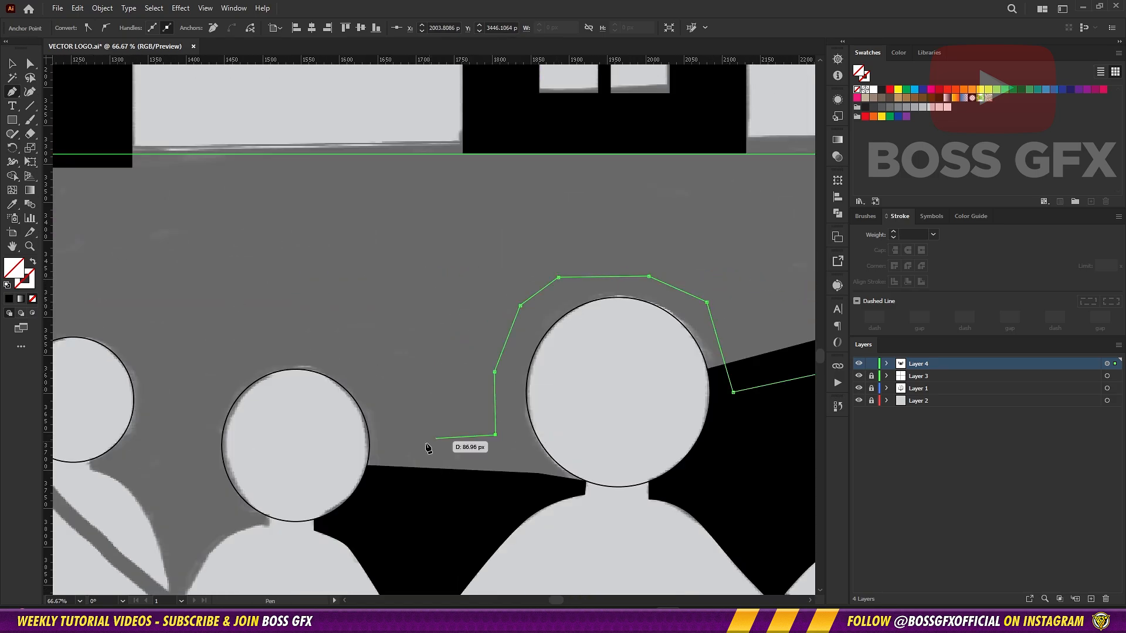
# Take the ground outline around the two outer figures' heads and close it with a curve following the circle's left edge
pyautogui.click(165, 400)
pyautogui.moveTo(166, 400); pyautogui.dragTo(623, 388)
pyautogui.click(602, 322)
pyautogui.click(565, 293)
pyautogui.click(478, 293)
pyautogui.click(432, 370)
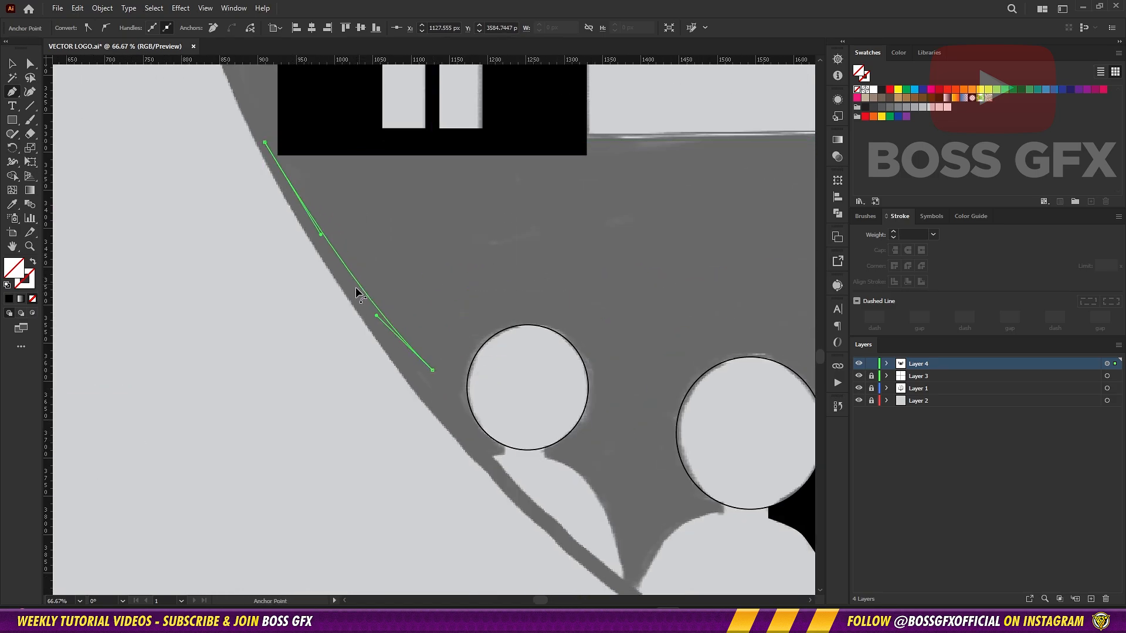
pyautogui.keyDown('ctrl'); pyautogui.click(420, 359); pyautogui.keyUp('ctrl')
pyautogui.keyDown('ctrl'); pyautogui.click(432, 370); pyautogui.keyUp('ctrl')
# Fill the ground shape with black sampled from the tower using the Eyedropper, and deselect it
pyautogui.press('i')
pyautogui.click(437, 142)
pyautogui.keyDown('ctrl'); pyautogui.click(461, 106); pyautogui.keyUp('ctrl')
pyautogui.moveTo(596, 254); pyautogui.dragTo(22, 338)
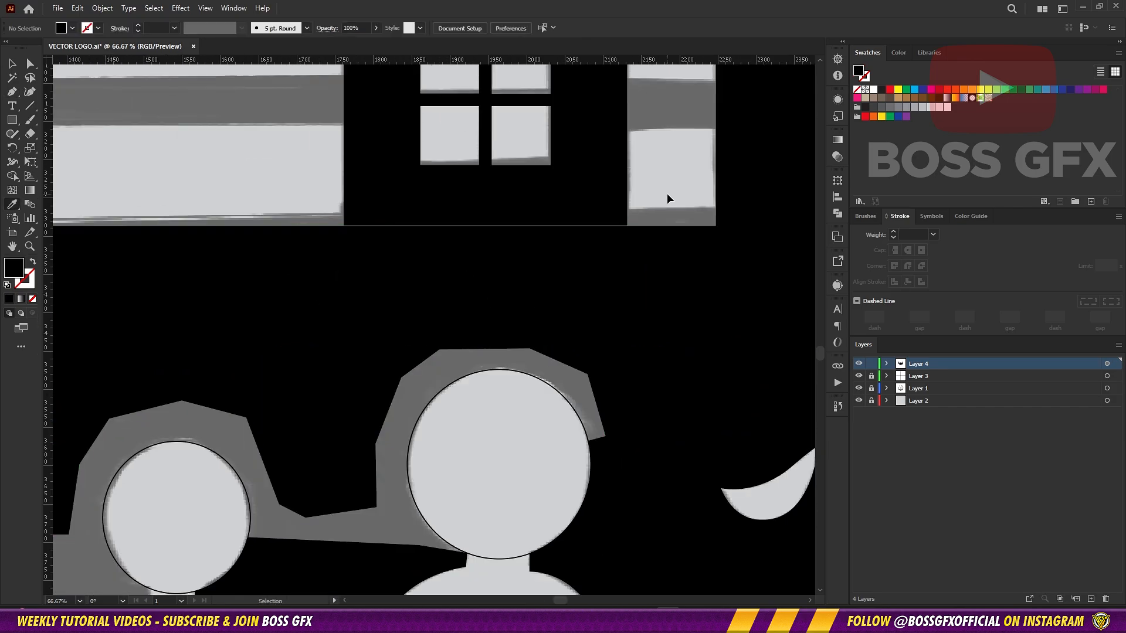
pyautogui.press('v')
pyautogui.scroll(-2, 656, 342)
pyautogui.click(603, 323)
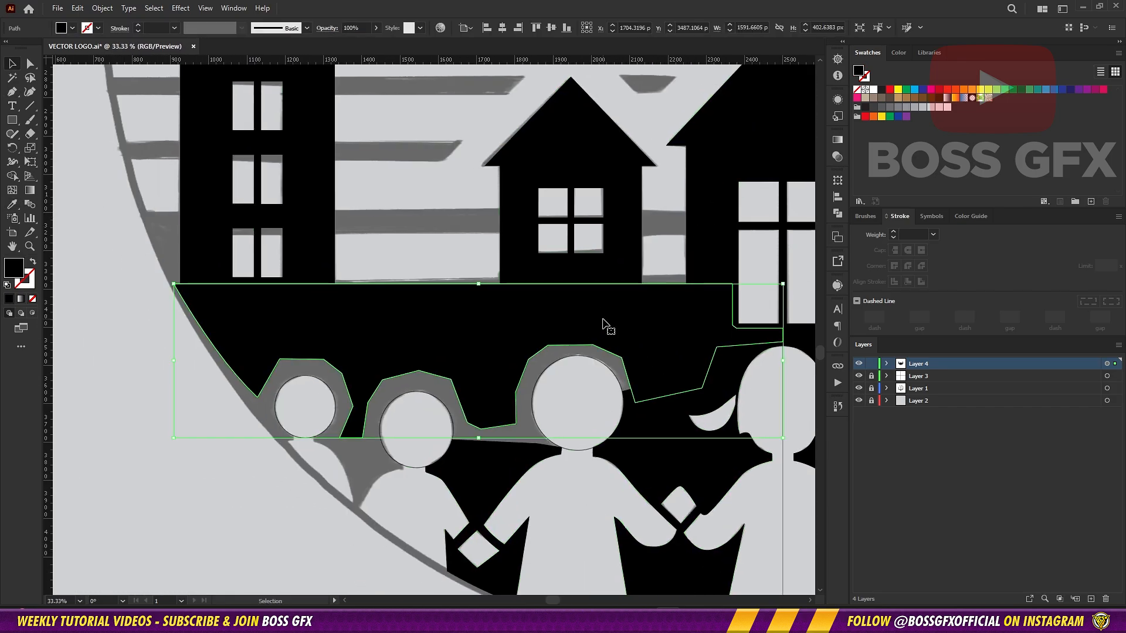
pyautogui.hotkey('ctrl', 'shift', 'a')
# Check the black ground shape with Layer 1 hidden, and restore the sketch at full artboard view
pyautogui.moveTo(584, 333)
pyautogui.mouseDown()
pyautogui.moveTo(387, 330)
pyautogui.moveTo(567, 398)
pyautogui.mouseUp()
pyautogui.click(858, 388)
pyautogui.hotkey('ctrl', '-')
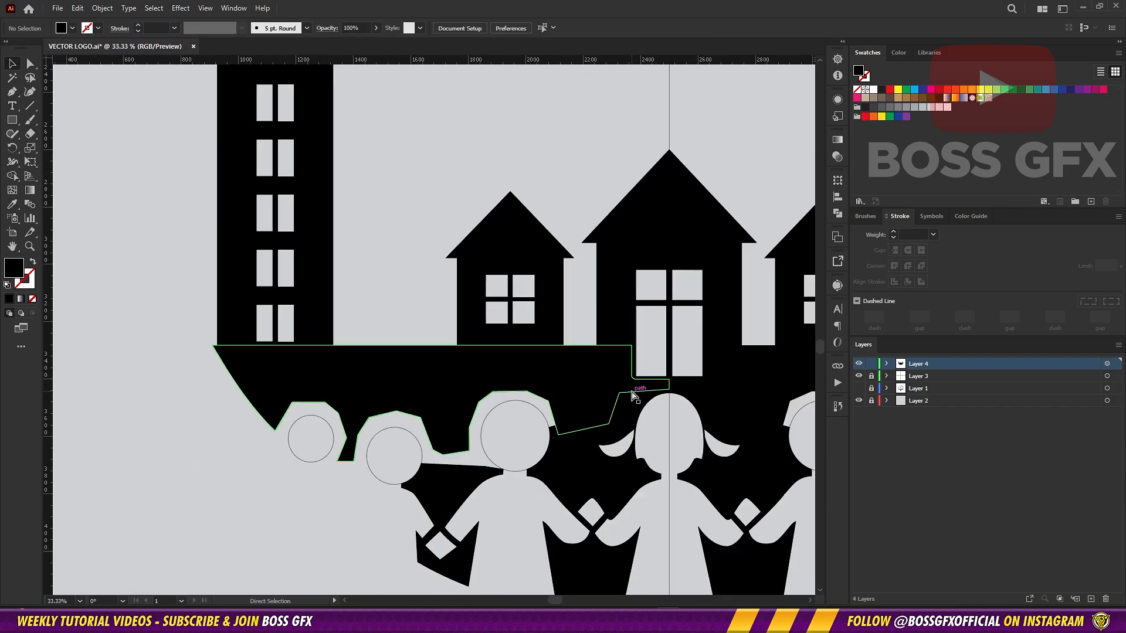
pyautogui.hotkey('ctrl', '-')
pyautogui.moveTo(513, 211)
pyautogui.mouseDown()
pyautogui.moveTo(673, 211)
pyautogui.moveTo(487, 196)
pyautogui.moveTo(625, 195)
pyautogui.mouseUp()
pyautogui.hotkey('ctrl', '0')
pyautogui.click(858, 388)
pyautogui.moveTo(580, 540)
pyautogui.mouseDown()
pyautogui.moveTo(621, 526)
pyautogui.moveTo(714, 450)
pyautogui.mouseUp()
# Trace the second figure's left shoulder with the Pen tool, curving from the circle's ring up to the neck
pyautogui.press('p')
pyautogui.hotkey('ctrl', '+')
pyautogui.hotkey('ctrl', '+')
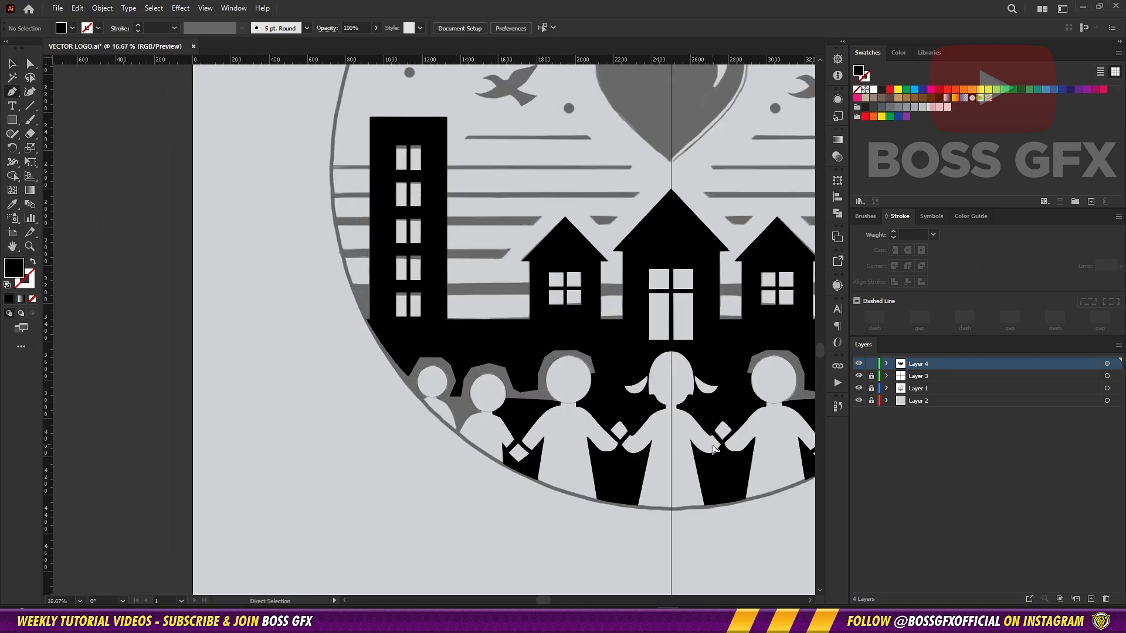
pyautogui.moveTo(731, 347); pyautogui.dragTo(715, 308)
pyautogui.hotkey('ctrl', '+')
pyautogui.hotkey('ctrl', '+')
pyautogui.hotkey('ctrl', '+')
pyautogui.hotkey('ctrl', '+')
pyautogui.hotkey('ctrl', '+')
pyautogui.moveTo(238, 377); pyautogui.dragTo(475, 284)
pyautogui.hotkey('ctrl', '+')
pyautogui.moveTo(484, 366); pyautogui.dragTo(261, 226)
pyautogui.hotkey('ctrl', '+')
pyautogui.moveTo(812, 545); pyautogui.dragTo(482, 299)
pyautogui.click(407, 482)
pyautogui.click(669, 249)
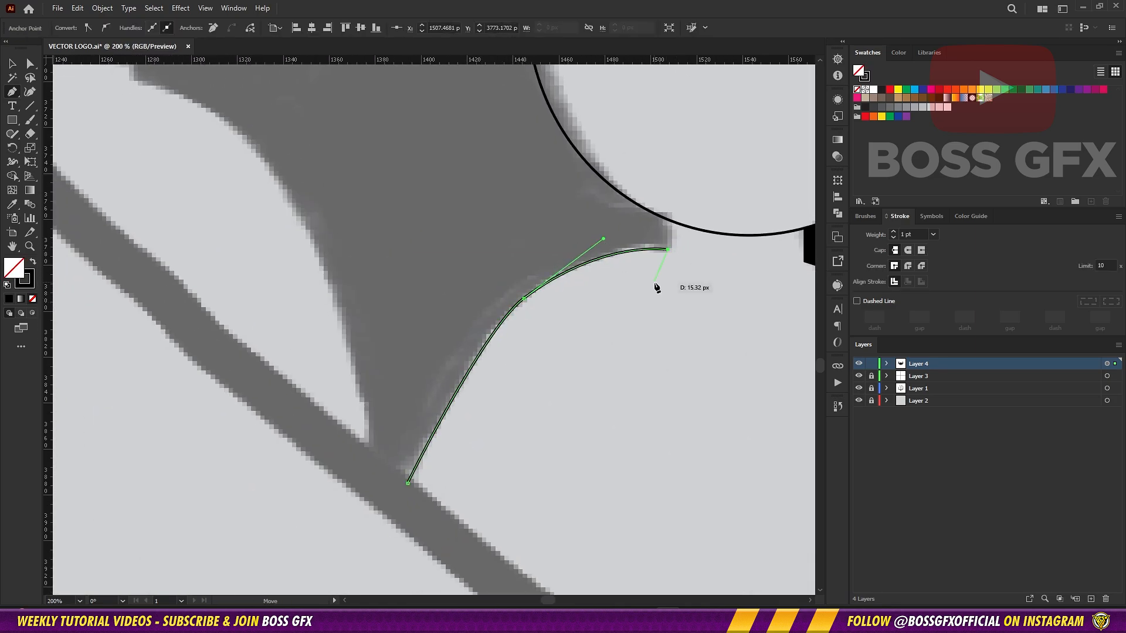
# Continue the path up the second figure's neck and curve it around the outside of the head
pyautogui.moveTo(655, 284); pyautogui.dragTo(641, 507)
pyautogui.click(592, 367)
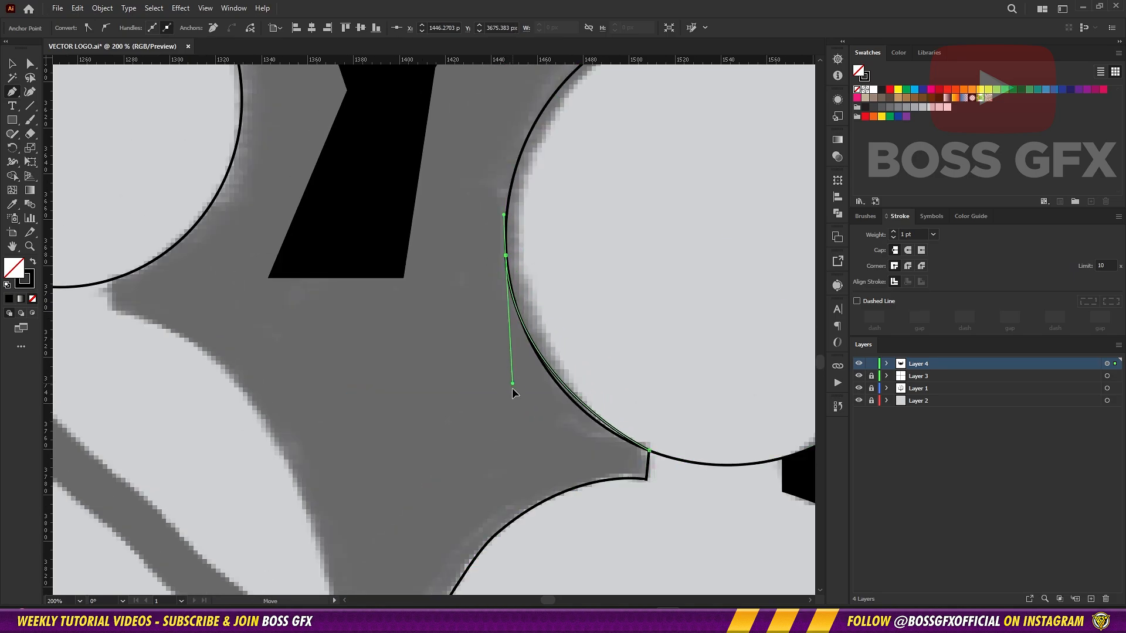
pyautogui.moveTo(534, 252); pyautogui.dragTo(548, 482)
pyautogui.moveTo(686, 246); pyautogui.dragTo(723, 245)
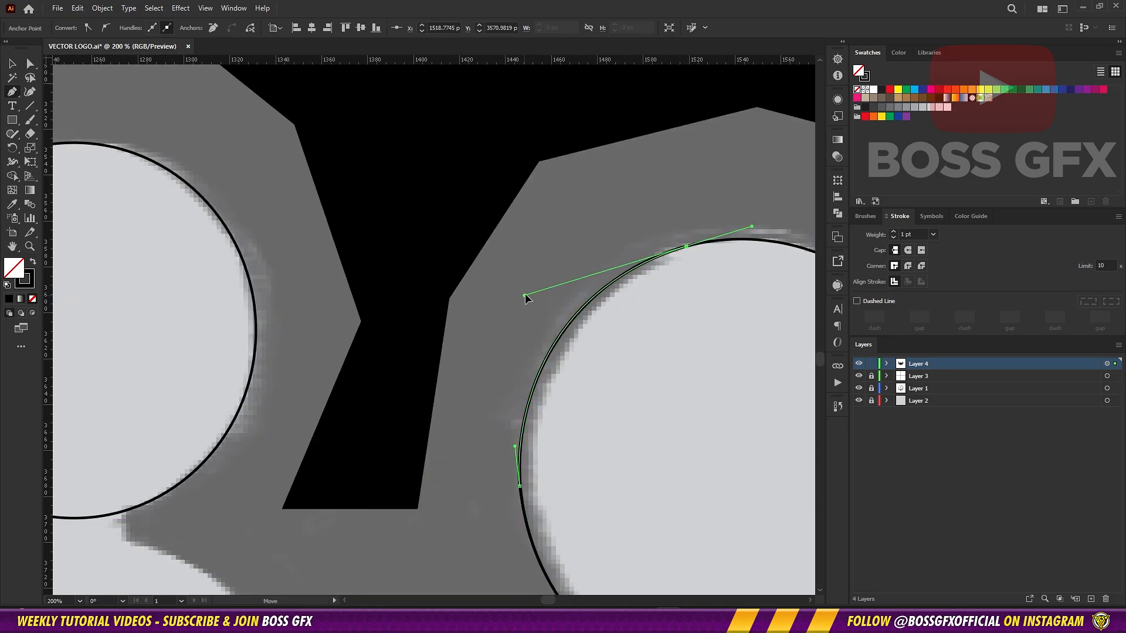
pyautogui.moveTo(525, 296); pyautogui.dragTo(526, 294)
pyautogui.moveTo(745, 326); pyautogui.dragTo(331, 270)
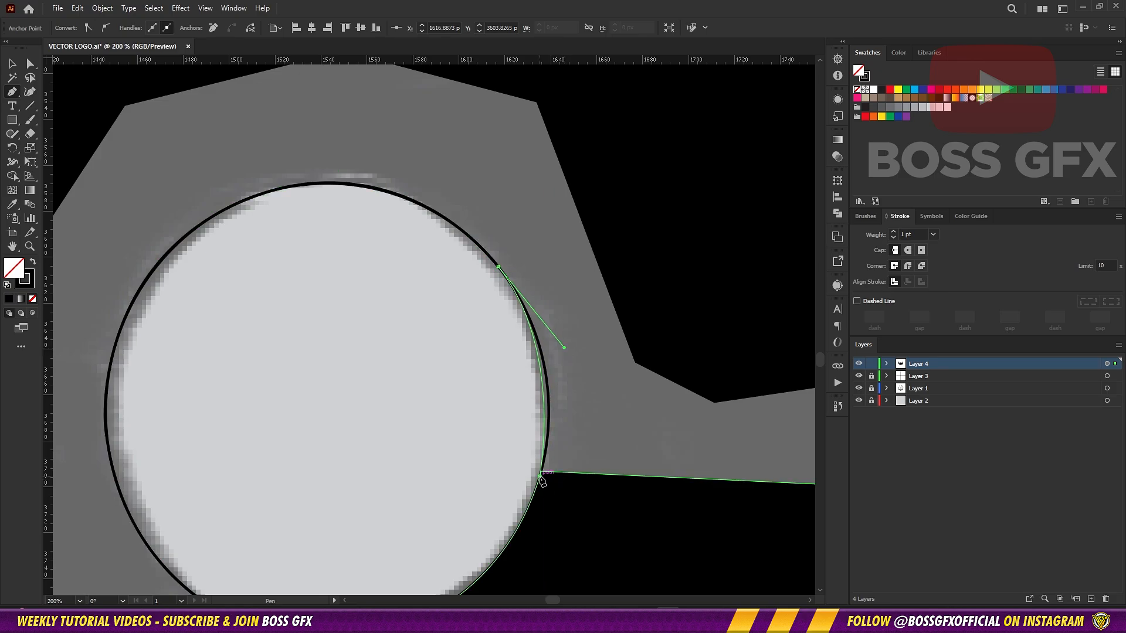
pyautogui.moveTo(578, 367); pyautogui.dragTo(578, 369)
# Extend the path along the black area's upper edge to the large figure and curve it around that head
pyautogui.click(606, 493)
pyautogui.moveTo(714, 492); pyautogui.dragTo(45, 422)
pyautogui.click(393, 486)
pyautogui.moveTo(327, 190); pyautogui.dragTo(327, 191)
pyautogui.moveTo(336, 195); pyautogui.dragTo(412, 439)
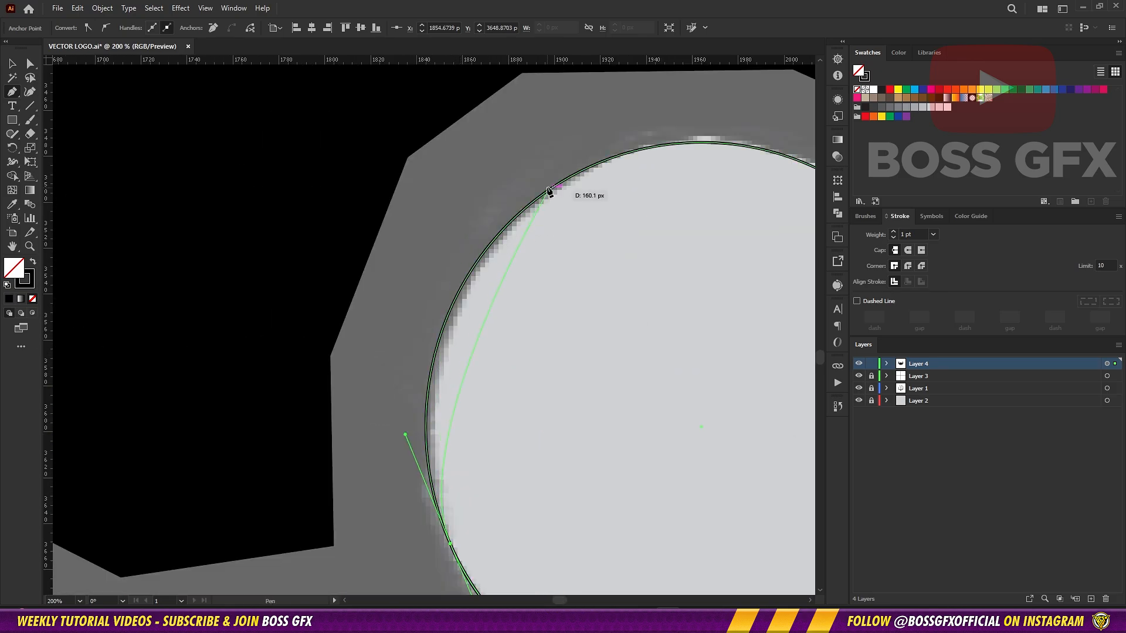
pyautogui.moveTo(772, 176); pyautogui.dragTo(510, 195)
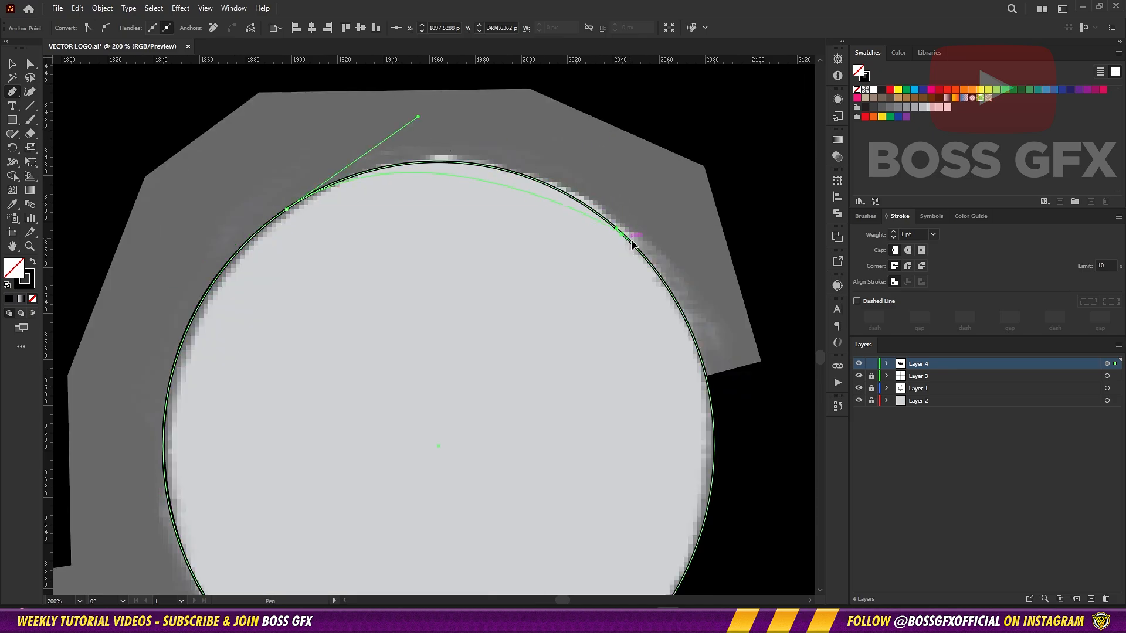
pyautogui.moveTo(700, 300); pyautogui.dragTo(726, 378)
# Refine the anchors and handles on the path's upper-right arc so it follows the large figure's head
pyautogui.keyDown('ctrl'); pyautogui.click(646, 311); pyautogui.keyUp('ctrl')
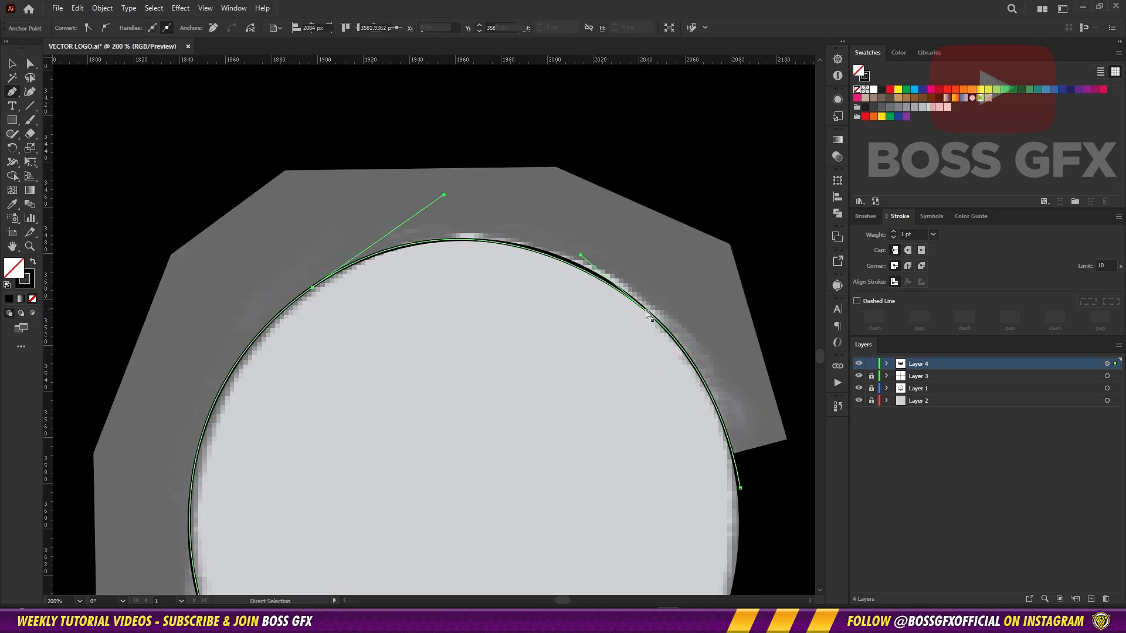
pyautogui.moveTo(649, 316); pyautogui.dragTo(651, 315)
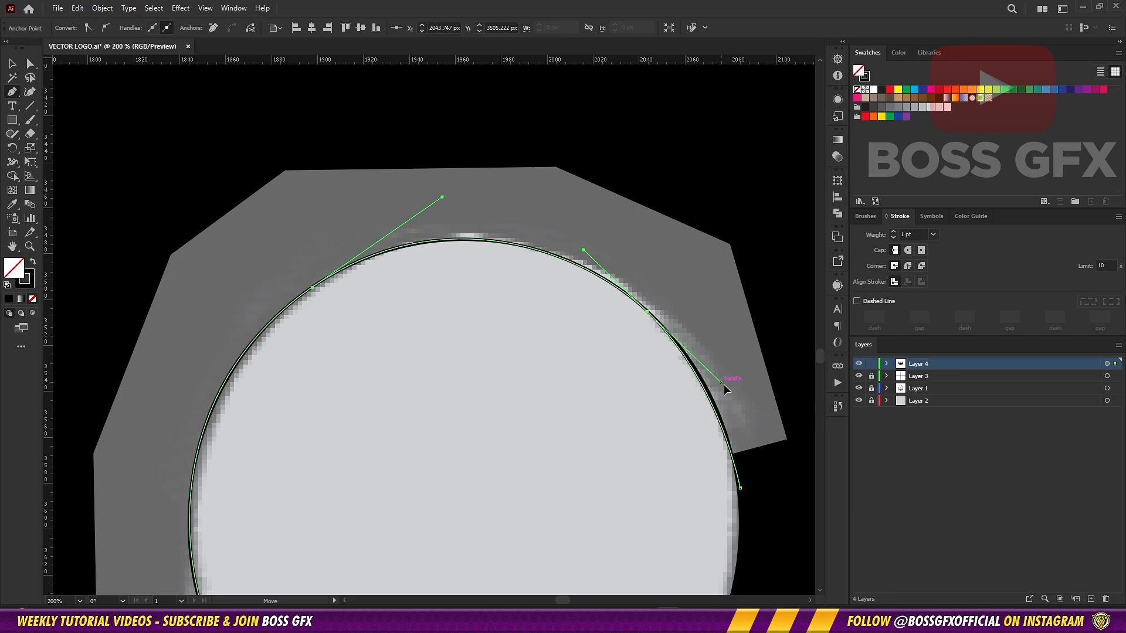
pyautogui.click(740, 488)
pyautogui.moveTo(762, 484); pyautogui.dragTo(712, 495)
# Close the path back over the ground area and down to the shoulder's start at the ring, and swap its stroke to a black fill
pyautogui.click(749, 470)
pyautogui.click(149, 154)
pyautogui.moveTo(125, 224); pyautogui.dragTo(801, 63)
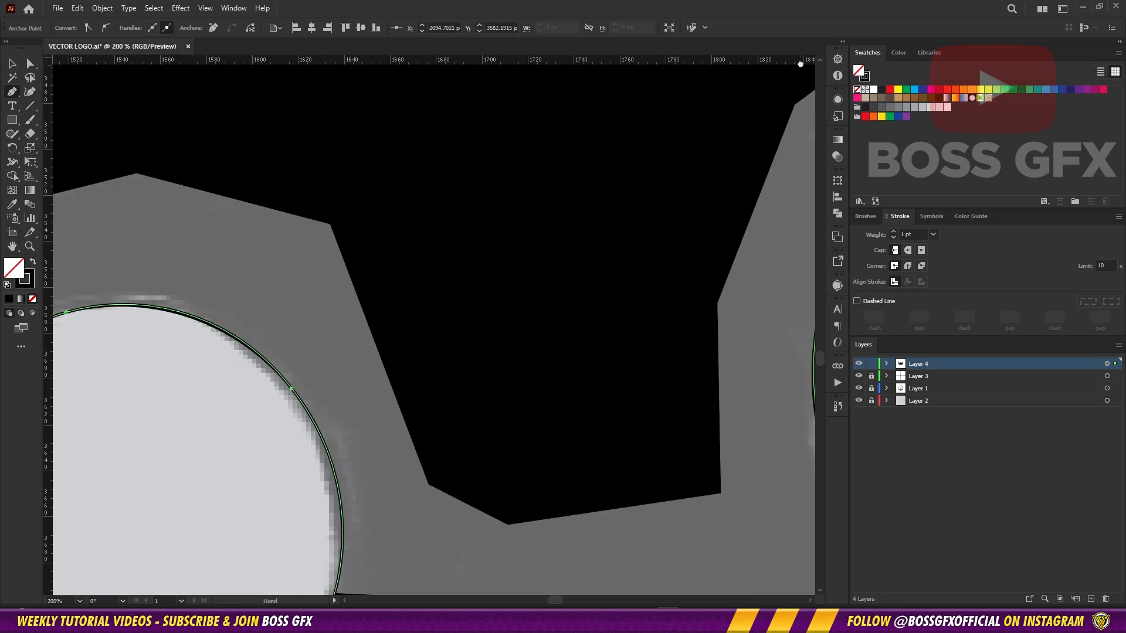
pyautogui.click(506, 413)
pyautogui.click(333, 168)
pyautogui.moveTo(263, 144); pyautogui.dragTo(699, 142)
pyautogui.click(174, 504)
pyautogui.moveTo(174, 504); pyautogui.dragTo(360, 96)
pyautogui.click(374, 332)
pyautogui.moveTo(374, 332); pyautogui.dragTo(390, 246)
pyautogui.click(397, 510)
pyautogui.click(417, 515)
pyautogui.hotkey('shift', 'x')
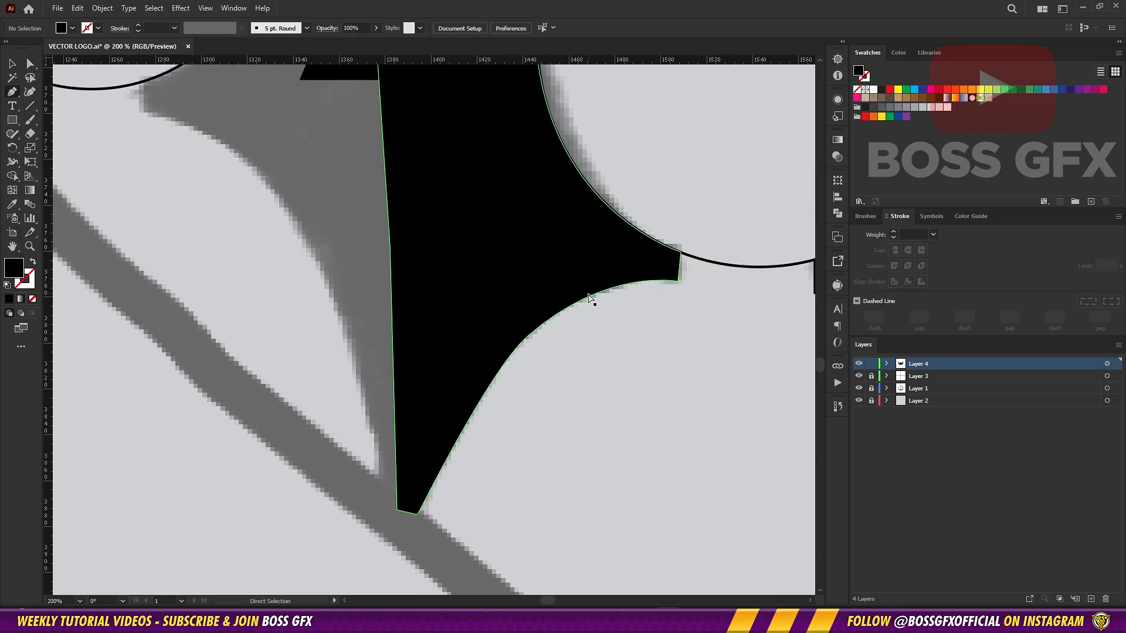
# Adjust the anchor and handles on the second figure's left shoulder so the black edge follows the sketch smoothly
pyautogui.keyDown('ctrl'); pyautogui.click(527, 336); pyautogui.keyUp('ctrl')
pyautogui.moveTo(616, 351); pyautogui.dragTo(379, 458)
pyautogui.moveTo(290, 445); pyautogui.dragTo(280, 455)
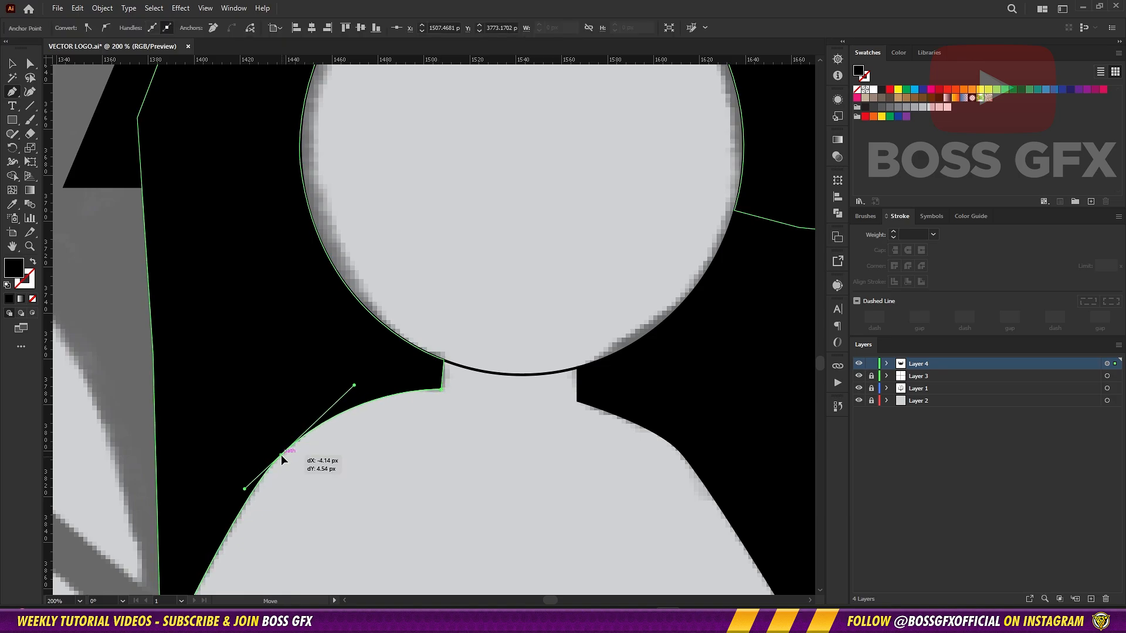
pyautogui.moveTo(351, 379); pyautogui.dragTo(348, 383)
pyautogui.keyDown('ctrl'); pyautogui.click(510, 437); pyautogui.keyUp('ctrl')
pyautogui.moveTo(701, 438); pyautogui.dragTo(597, 346)
pyautogui.keyDown('ctrl'); pyautogui.click(637, 393); pyautogui.keyUp('ctrl')
pyautogui.keyDown('ctrl'); pyautogui.click(237, 395); pyautogui.keyUp('ctrl')
pyautogui.moveTo(304, 322); pyautogui.dragTo(308, 319)
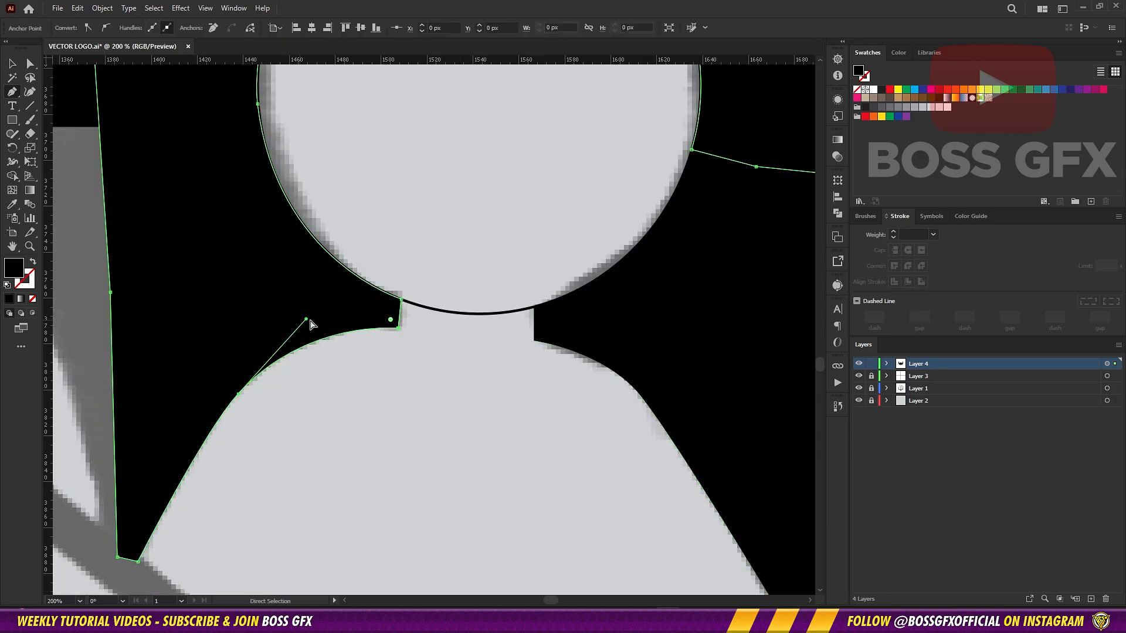
pyautogui.keyDown('ctrl'); pyautogui.click(545, 398); pyautogui.keyUp('ctrl')
# Adjust the anchors and handles around the second figure's head so the black edge follows the head circle
pyautogui.scroll(6, 555, 403)
pyautogui.keyDown('ctrl'); pyautogui.click(461, 255); pyautogui.keyUp('ctrl')
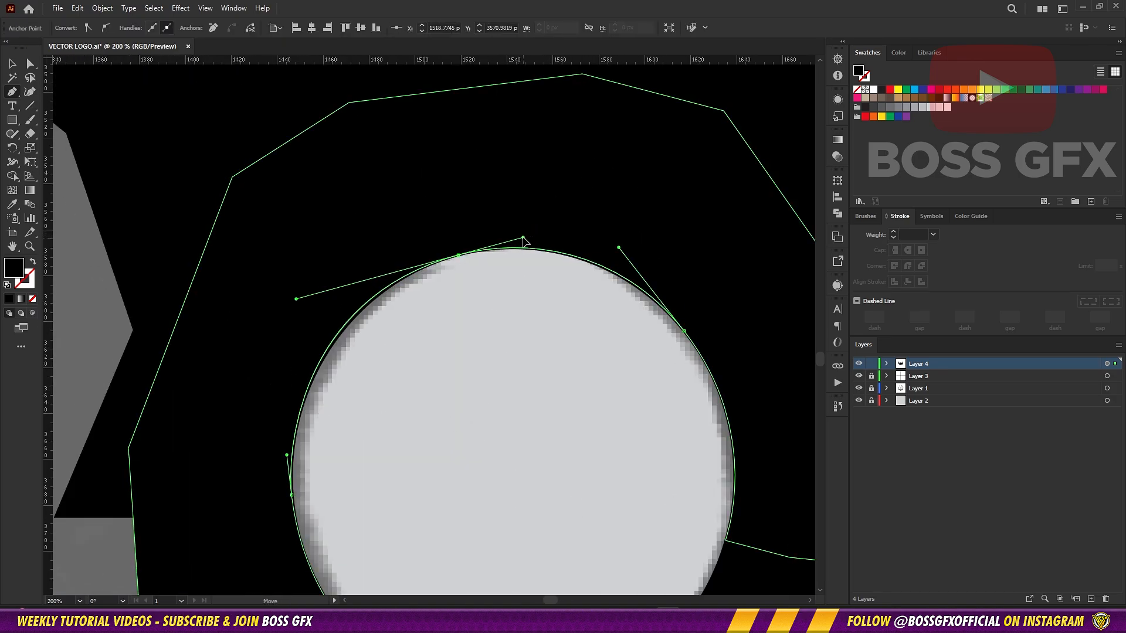
pyautogui.moveTo(285, 450); pyautogui.dragTo(308, 298)
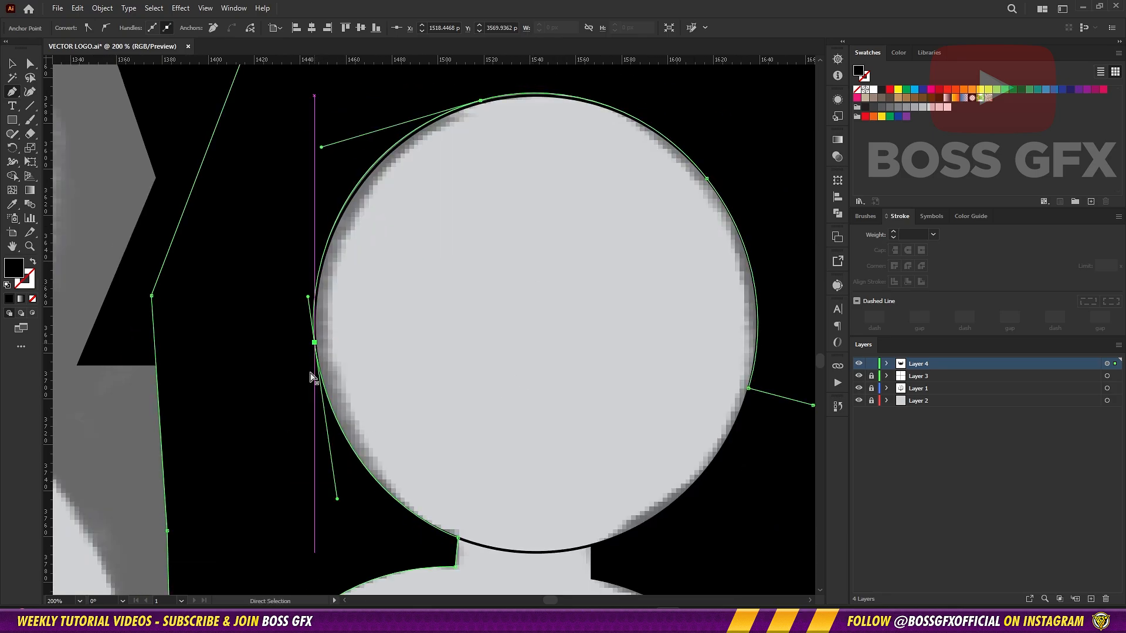
pyautogui.moveTo(706, 182); pyautogui.dragTo(606, 307)
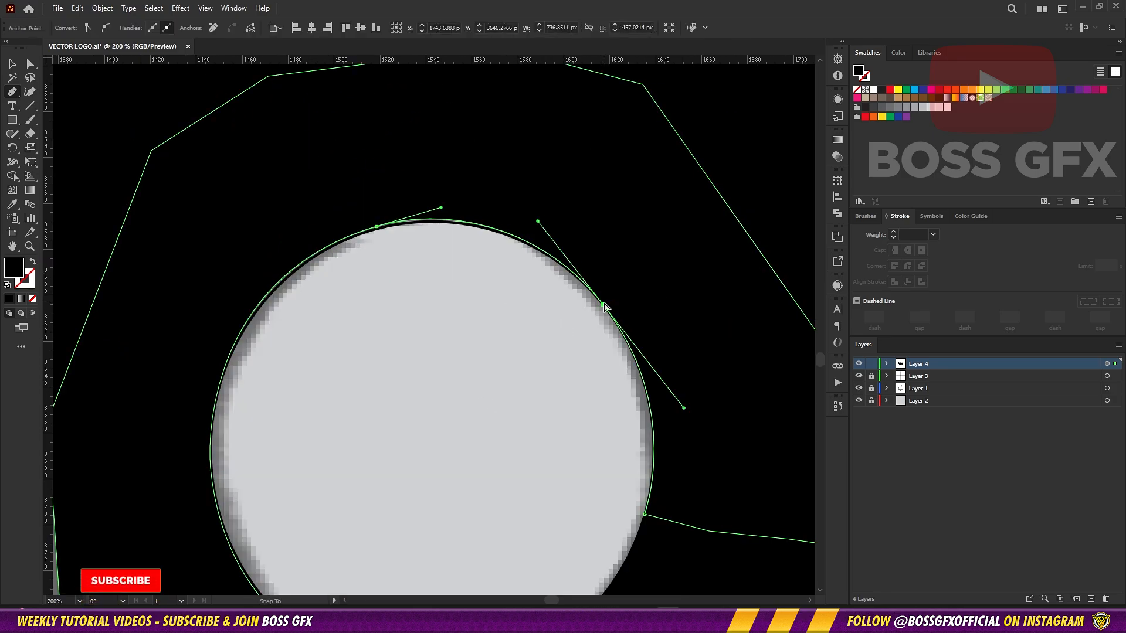
# Set the stroke weight of the second figure's head circle to 3 pt
pyautogui.press('v')
pyautogui.click(465, 282)
pyautogui.click(175, 28)
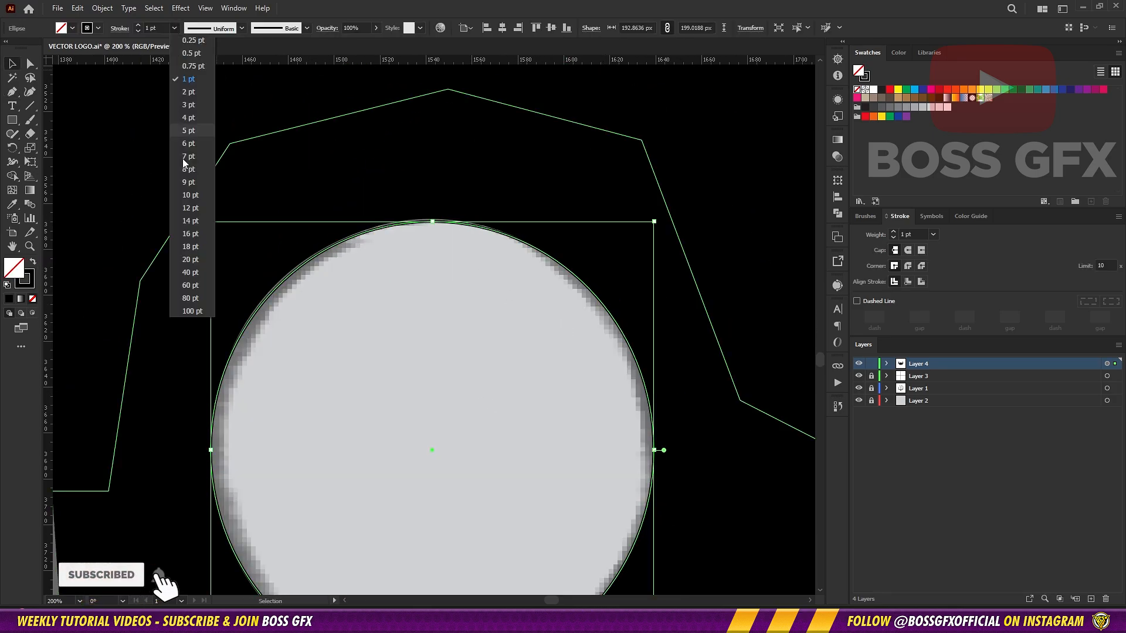
pyautogui.click(188, 78)
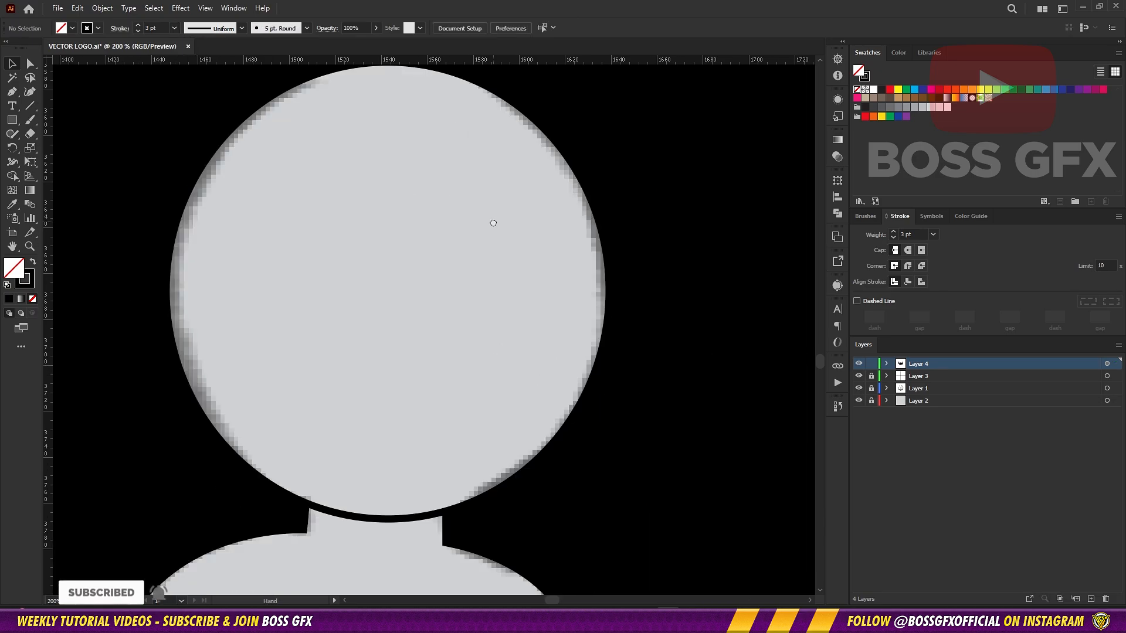
pyautogui.moveTo(150, 348); pyautogui.dragTo(364, 307)
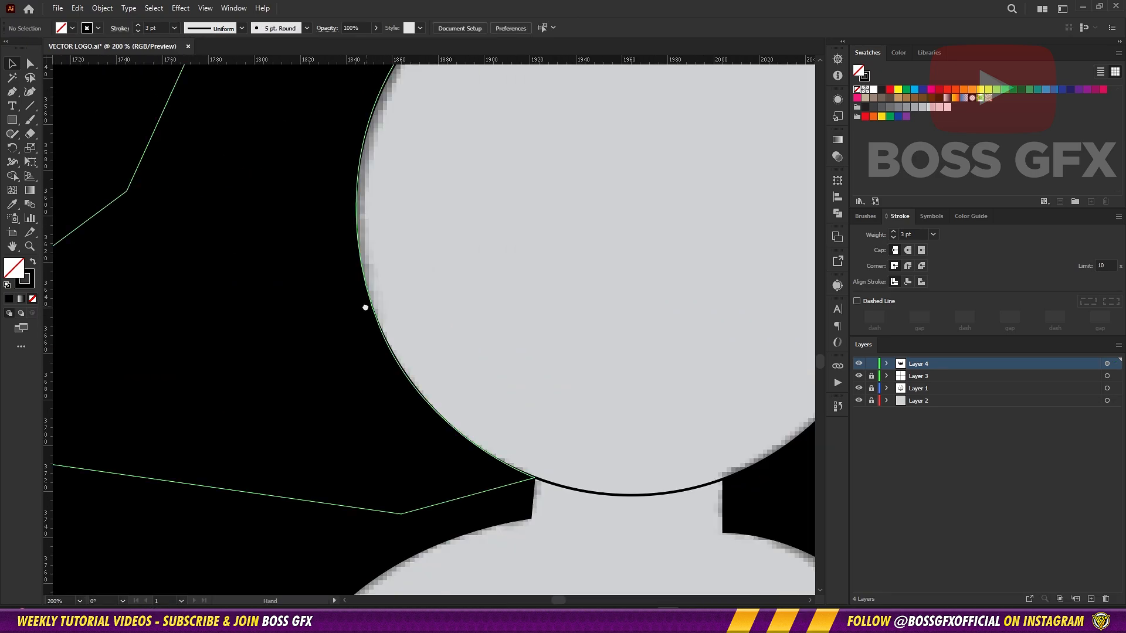
# Set the stroke weight of the large figure's head circle to 3 pt
pyautogui.click(369, 306)
pyautogui.click(176, 29)
pyautogui.click(189, 106)
pyautogui.click(584, 281)
pyautogui.moveTo(584, 281); pyautogui.dragTo(442, 247)
pyautogui.hotkey('ctrl', '-')
pyautogui.hotkey('ctrl', '-')
pyautogui.hotkey('ctrl', '-')
pyautogui.hotkey('ctrl', '-')
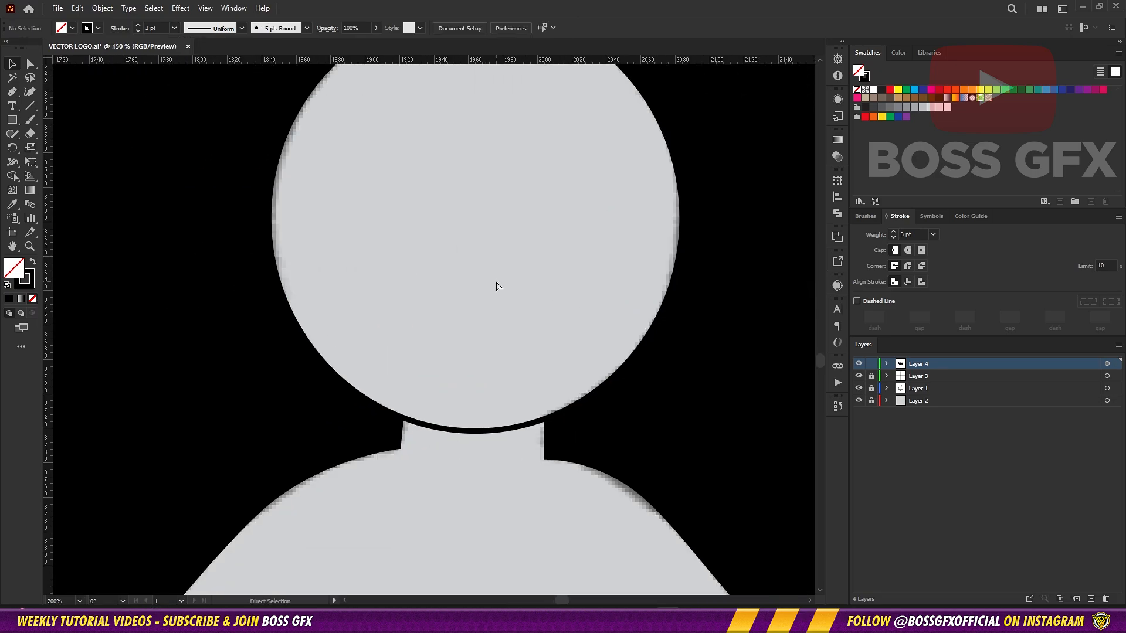
# Compare the shapes with the sketch layer hidden and shown, and undo the trial move of the artwork
pyautogui.click(858, 388)
pyautogui.click(857, 388)
pyautogui.moveTo(465, 397); pyautogui.dragTo(625, 368)
pyautogui.click(606, 326)
pyautogui.moveTo(604, 327); pyautogui.dragTo(610, 490)
pyautogui.hotkey('ctrl', 'z')
pyautogui.click(628, 386)
# Draw a closed four-sided outline with a black stroke across the large figure's neck, enclosing the lower arc of the head circle
pyautogui.hotkey('ctrl', '+')
pyautogui.hotkey('ctrl', '+')
pyautogui.hotkey('ctrl', '+')
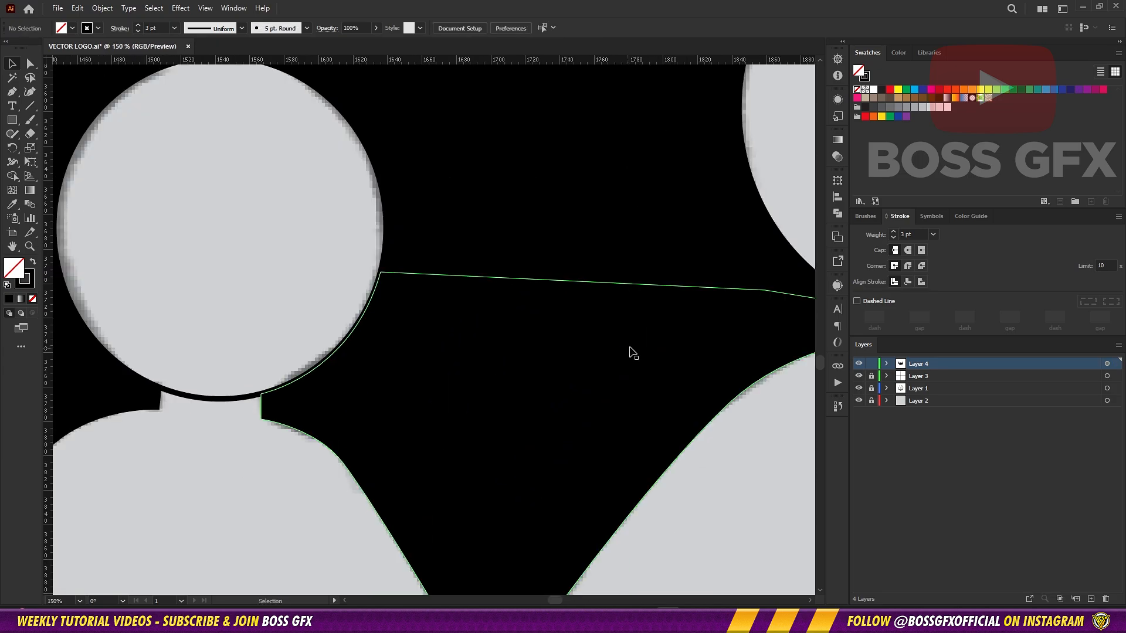
pyautogui.moveTo(631, 354); pyautogui.dragTo(282, 398)
pyautogui.moveTo(633, 402); pyautogui.dragTo(544, 400)
pyautogui.hotkey('ctrl', '+')
pyautogui.hotkey('ctrl', '+')
pyautogui.press('a')
pyautogui.click(711, 446)
pyautogui.press('p')
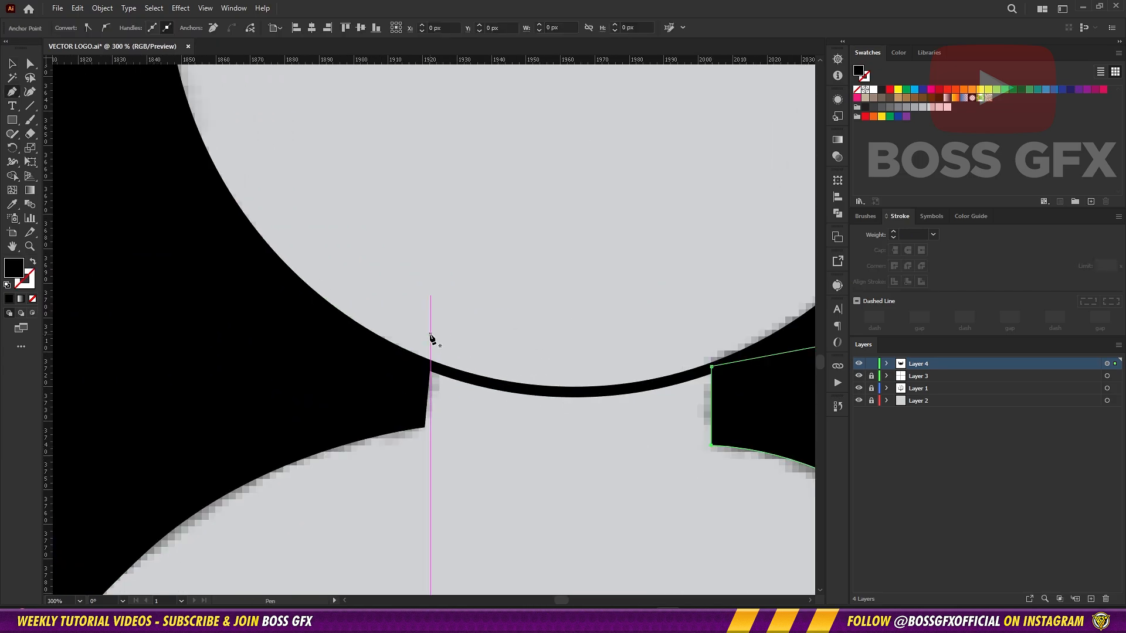
pyautogui.click(431, 333)
pyautogui.click(424, 451)
pyautogui.click(711, 470)
pyautogui.hotkey('shift', 'x')
pyautogui.click(711, 339)
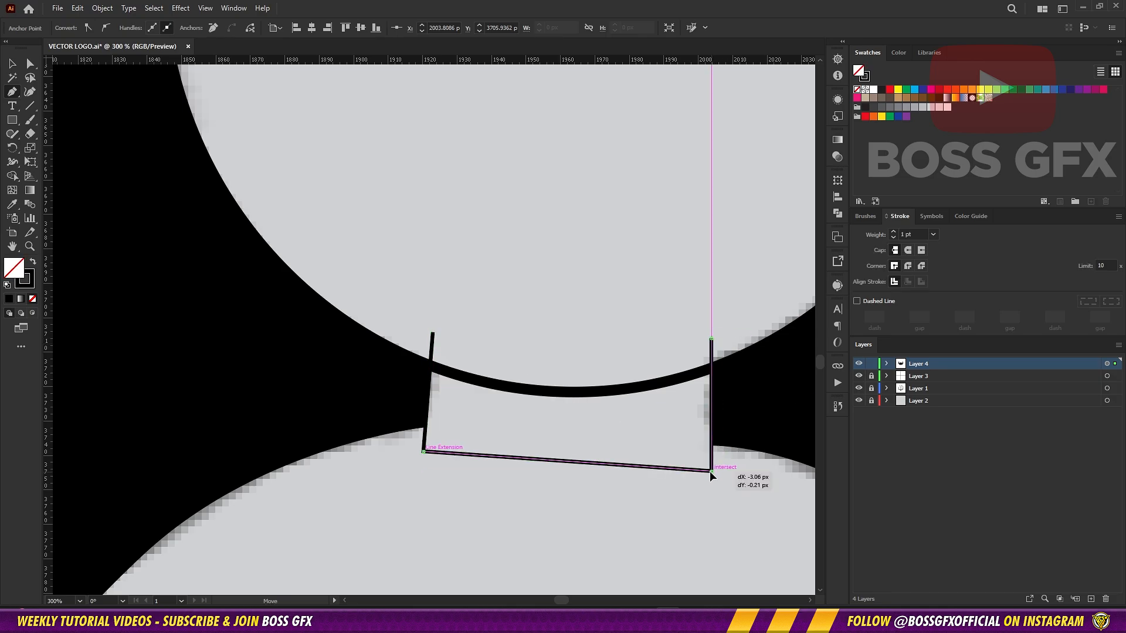
pyautogui.click(433, 333)
# Remove the head circle's arc inside the large figure's neck outline with Shape Builder
pyautogui.press('v')
pyautogui.click(481, 305)
pyautogui.click(432, 351)
pyautogui.hotkey('shift', 'x')
pyautogui.hotkey('shift', 'x')
pyautogui.click(535, 394)
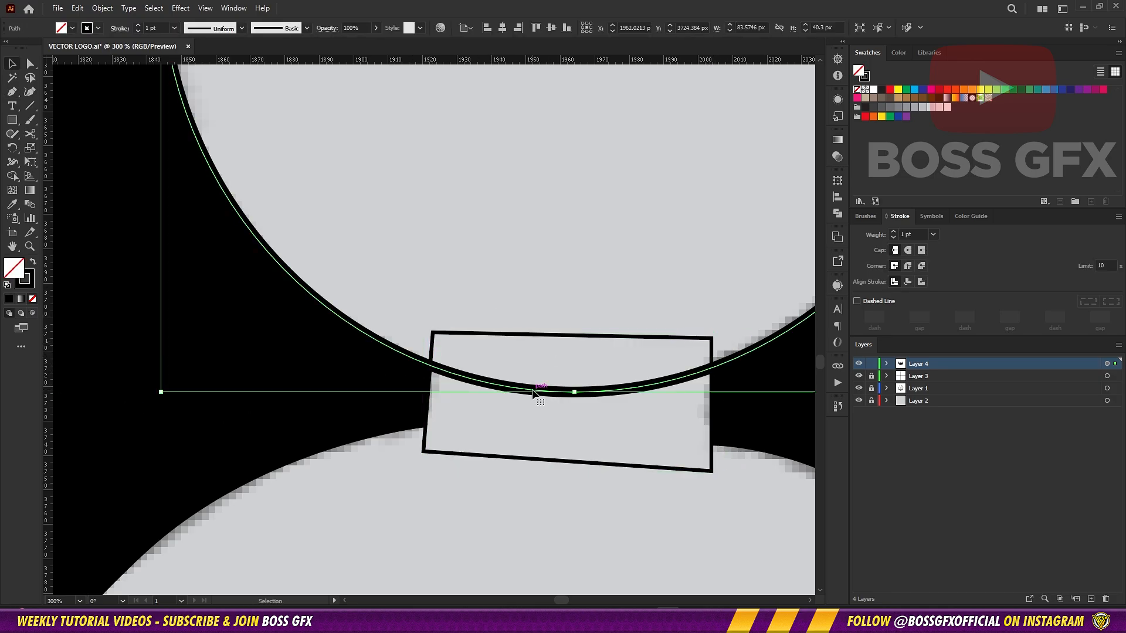
pyautogui.keyDown('shift'); pyautogui.click(550, 335); pyautogui.keyUp('shift')
pyautogui.hotkey('shift', 'm')
pyautogui.moveTo(561, 358); pyautogui.dragTo(582, 435)
pyautogui.hotkey('ctrl', 'z')
pyautogui.keyDown('alt'); pyautogui.click(573, 392); pyautogui.keyUp('alt')
# Delete the four-sided helper outline from the large figure's neck
pyautogui.press('v')
pyautogui.click(552, 486)
pyautogui.click(567, 462)
pyautogui.press('Delete')
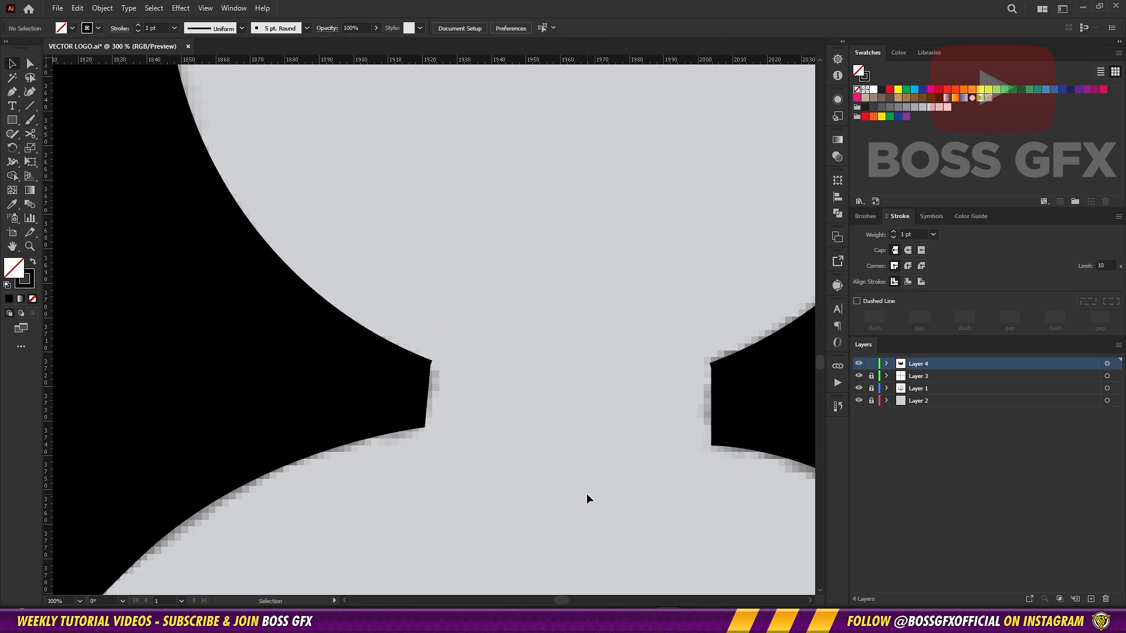
# Adjust the upper corner anchor of the black shape right of the large figure's neck toward the head circle's cut end
pyautogui.click(713, 367)
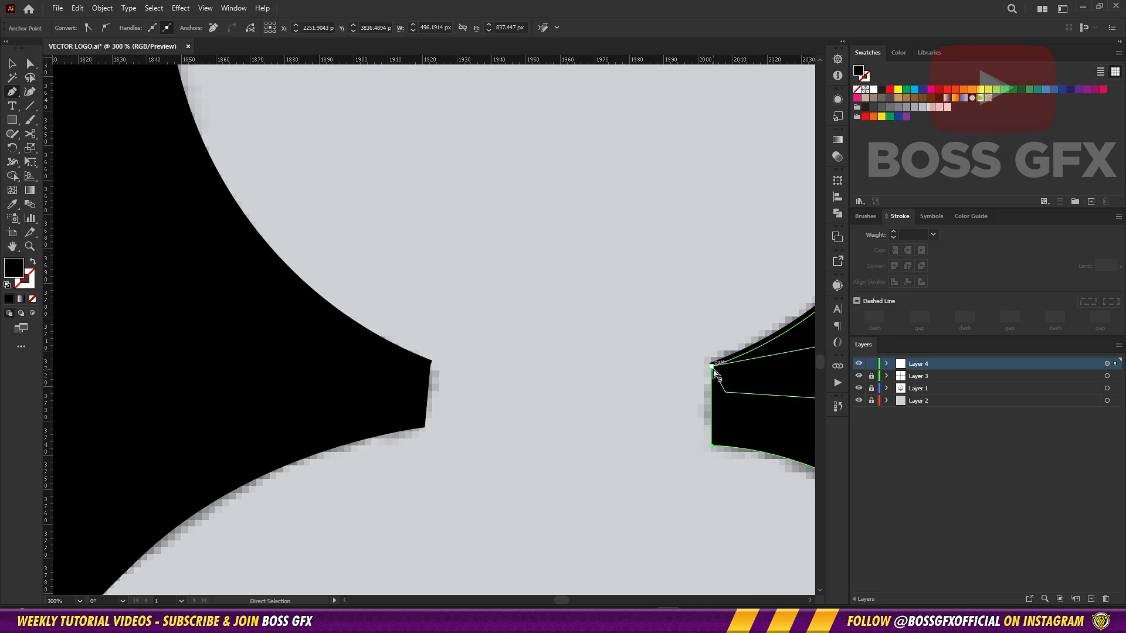
pyautogui.keyDown('ctrl'); pyautogui.click(689, 409); pyautogui.keyUp('ctrl')
pyautogui.hotkey('ctrl', '=')
pyautogui.hotkey('ctrl', '=')
pyautogui.moveTo(431, 394); pyautogui.dragTo(436, 398)
pyautogui.keyDown('ctrl'); pyautogui.click(651, 416); pyautogui.keyUp('ctrl')
pyautogui.moveTo(662, 421); pyautogui.dragTo(623, 397)
# Move the upper corner of the black shape left of the large figure's neck onto the head circle's cut end
pyautogui.keyDown('ctrl'); pyautogui.click(396, 376); pyautogui.keyUp('ctrl')
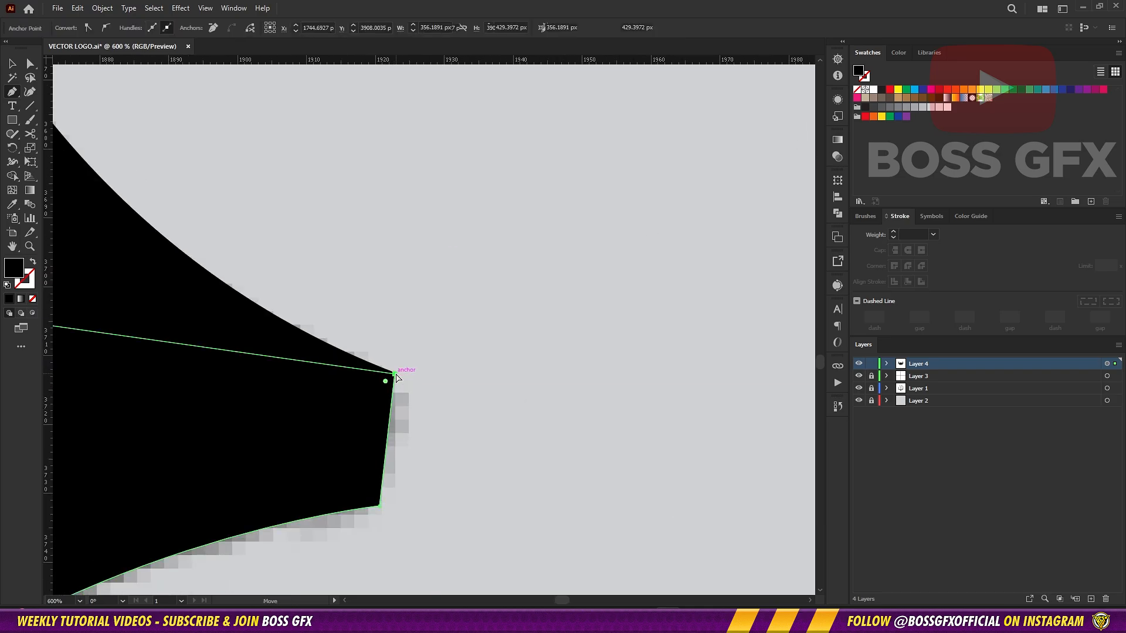
pyautogui.keyDown('ctrl'); pyautogui.click(434, 380); pyautogui.keyUp('ctrl')
pyautogui.moveTo(472, 389); pyautogui.dragTo(607, 347)
pyautogui.scroll(3, 531, 362)
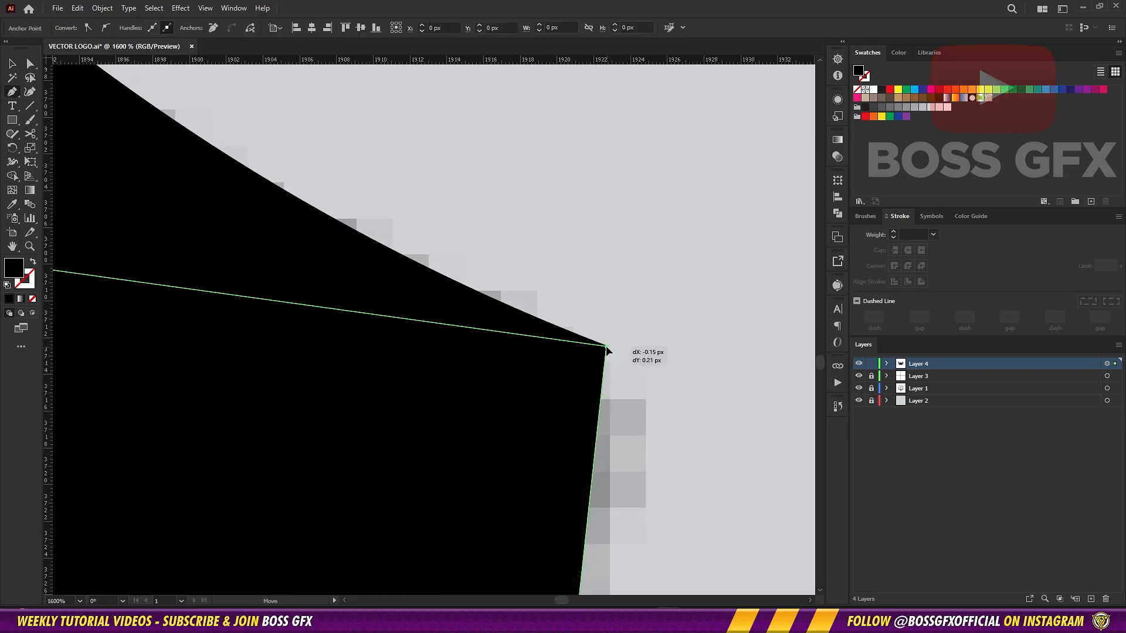
pyautogui.keyDown('ctrl'); pyautogui.click(614, 354); pyautogui.keyUp('ctrl')
pyautogui.keyDown('ctrl'); pyautogui.click(622, 355); pyautogui.keyUp('ctrl')
pyautogui.moveTo(670, 375); pyautogui.dragTo(486, 361)
pyautogui.scroll(3, 422, 293)
pyautogui.keyDown('ctrl'); pyautogui.click(479, 361); pyautogui.keyUp('ctrl')
pyautogui.keyDown('ctrl'); pyautogui.click(493, 354); pyautogui.keyUp('ctrl')
# Move the right neck corner outward so the black edge meets the tip of the head circle's stroke
pyautogui.moveTo(492, 275); pyautogui.dragTo(344, 266)
pyautogui.scroll(-3, 604, 339)
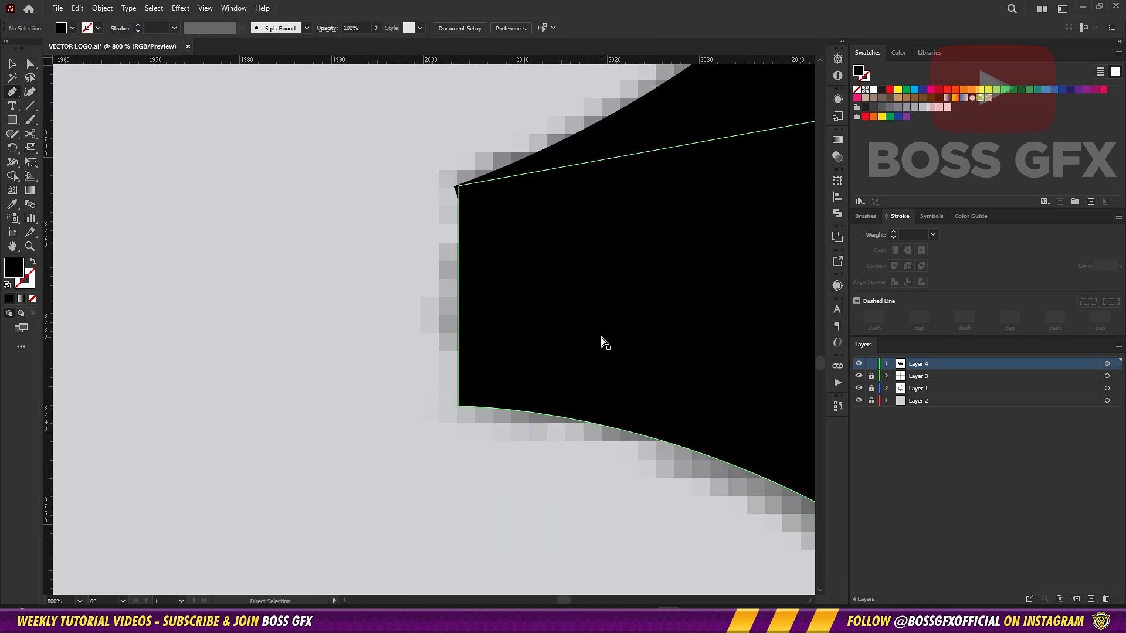
pyautogui.keyDown('ctrl'); pyautogui.moveTo(560, 360); pyautogui.dragTo(559, 360); pyautogui.keyUp('ctrl')
pyautogui.keyDown('ctrl'); pyautogui.click(571, 377); pyautogui.keyUp('ctrl')
pyautogui.keyDown('ctrl'); pyautogui.click(559, 360); pyautogui.keyUp('ctrl')
pyautogui.scroll(2, 558, 360)
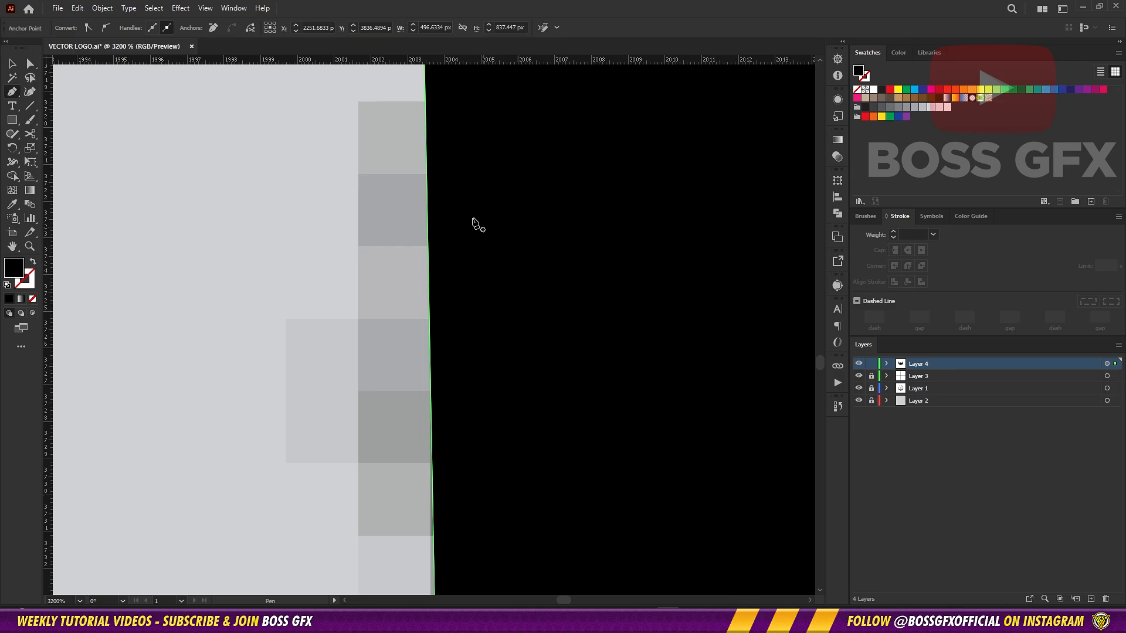
pyautogui.moveTo(475, 224); pyautogui.dragTo(591, 384)
pyautogui.keyDown('ctrl'); pyautogui.moveTo(590, 384); pyautogui.dragTo(587, 384); pyautogui.keyUp('ctrl')
pyautogui.keyDown('ctrl'); pyautogui.click(539, 408); pyautogui.keyUp('ctrl')
# Nudge the lower corner right of the large figure's neck outward and adjust the curve beginning that shoulder
pyautogui.scroll(-1, 538, 408)
pyautogui.scroll(-11, 539, 408)
pyautogui.moveTo(511, 484); pyautogui.dragTo(402, 407)
pyautogui.scroll(4, 425, 337)
pyautogui.moveTo(431, 346); pyautogui.dragTo(643, 379)
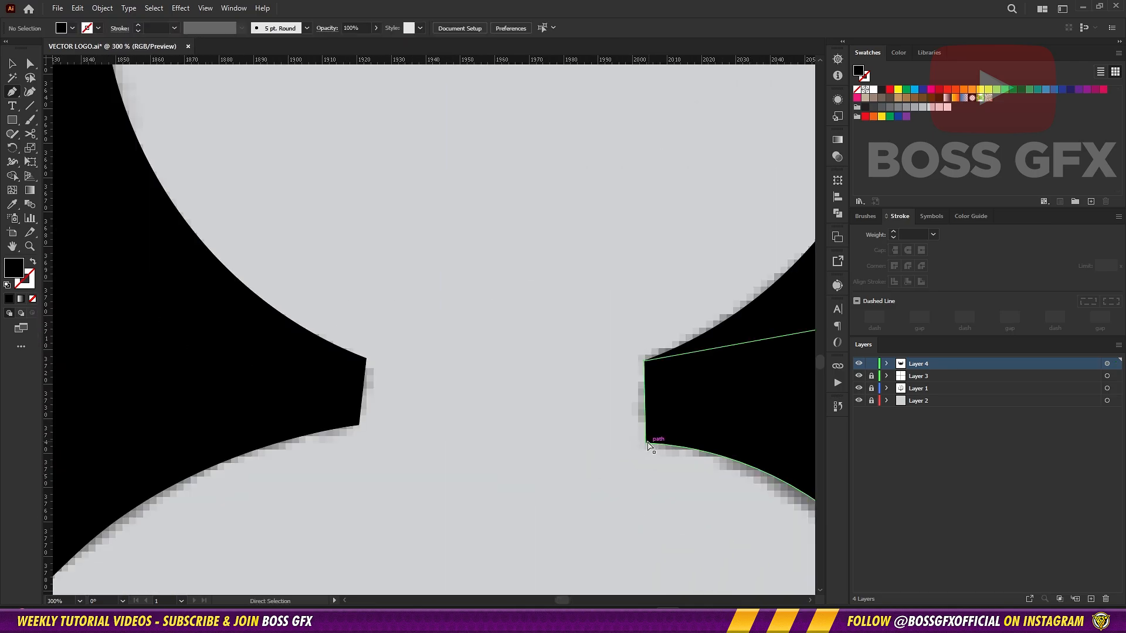
pyautogui.keyDown('ctrl'); pyautogui.moveTo(648, 440); pyautogui.dragTo(643, 441); pyautogui.keyUp('ctrl')
pyautogui.keyDown('ctrl'); pyautogui.click(604, 447); pyautogui.keyUp('ctrl')
pyautogui.moveTo(407, 453); pyautogui.dragTo(35, 280)
pyautogui.keyDown('ctrl'); pyautogui.click(377, 287); pyautogui.keyUp('ctrl')
pyautogui.keyDown('ctrl'); pyautogui.moveTo(380, 268); pyautogui.dragTo(374, 271); pyautogui.keyUp('ctrl')
pyautogui.keyDown('ctrl'); pyautogui.click(352, 342); pyautogui.keyUp('ctrl')
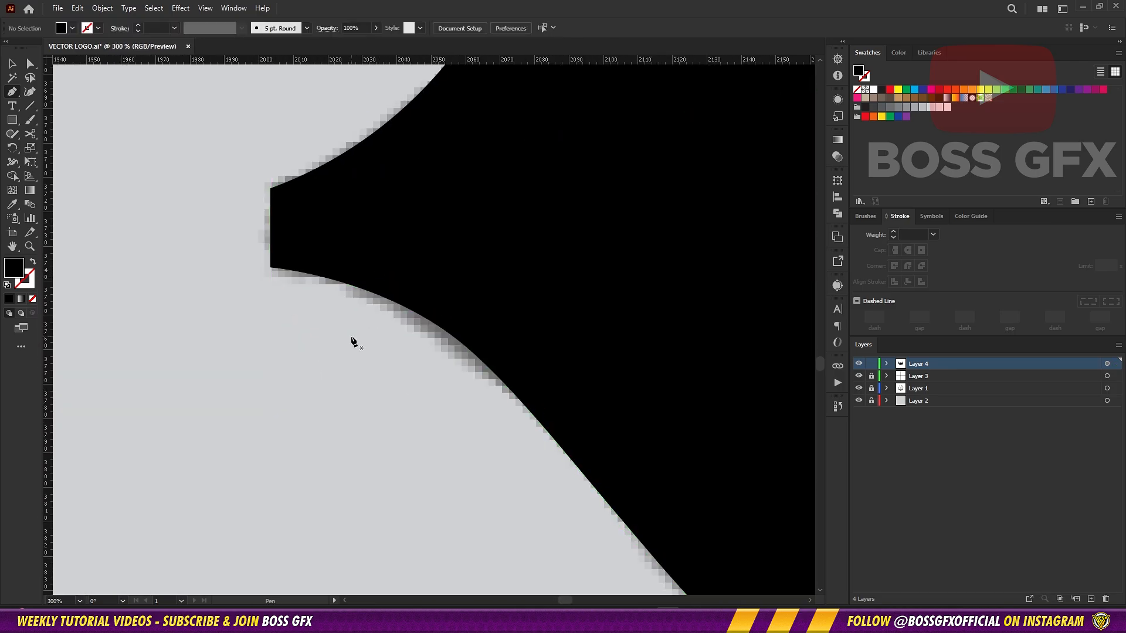
# Review the whole logo with the sketch layer hidden
pyautogui.hotkey('ctrl', '-')
pyautogui.hotkey('ctrl', '-')
pyautogui.hotkey('ctrl', '-')
pyautogui.hotkey('ctrl', '-')
pyautogui.hotkey('ctrl', '-')
pyautogui.moveTo(290, 377); pyautogui.dragTo(655, 420)
pyautogui.scroll(-8, 654, 420)
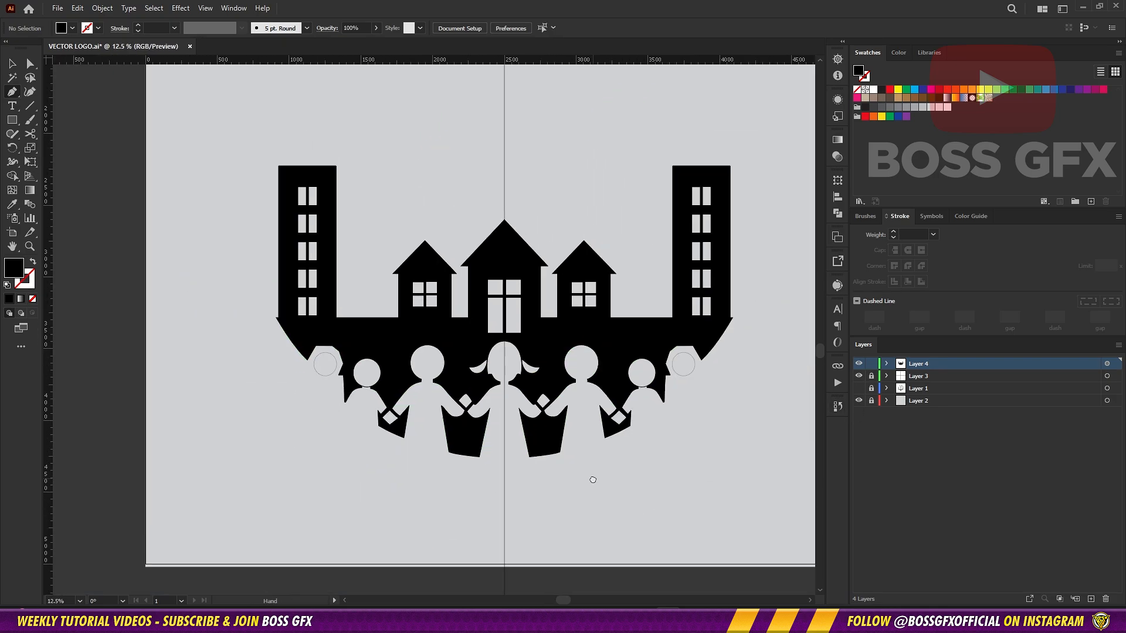
# Draw a closed four-sided outline with a black stroke across the second figure's neck, enclosing the head circle's lower arc
pyautogui.scroll(13, 609, 287)
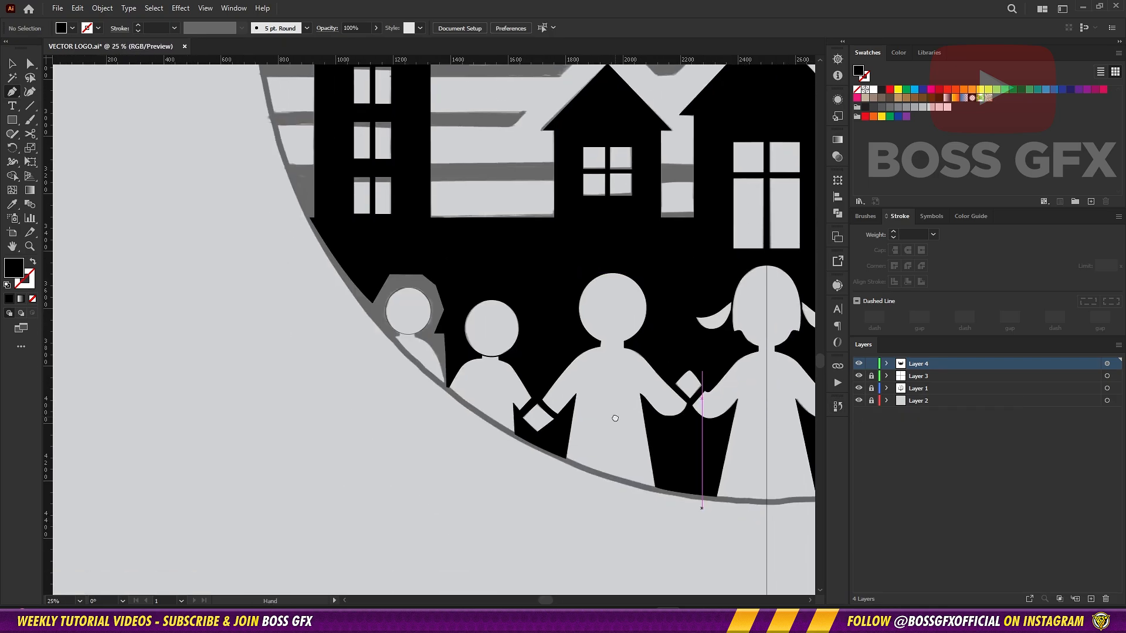
pyautogui.scroll(2, 610, 287)
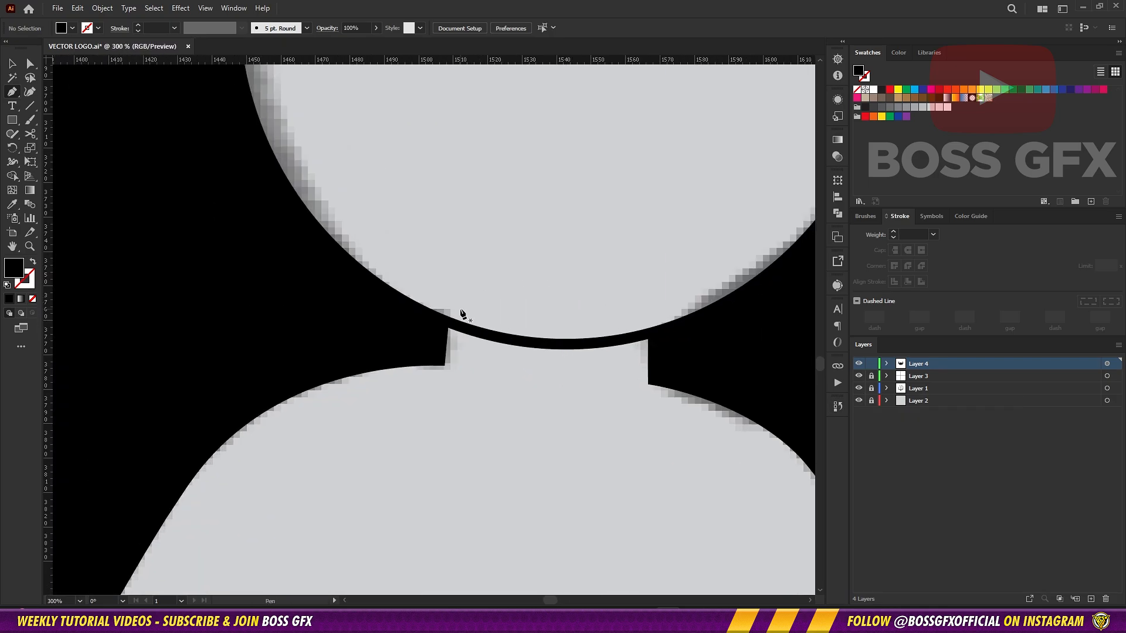
pyautogui.click(441, 390)
pyautogui.click(648, 395)
pyautogui.click(648, 298)
pyautogui.click(450, 300)
pyautogui.hotkey('shift', 'x')
pyautogui.hotkey('ctrl', 'shift', 'a')
pyautogui.press('v')
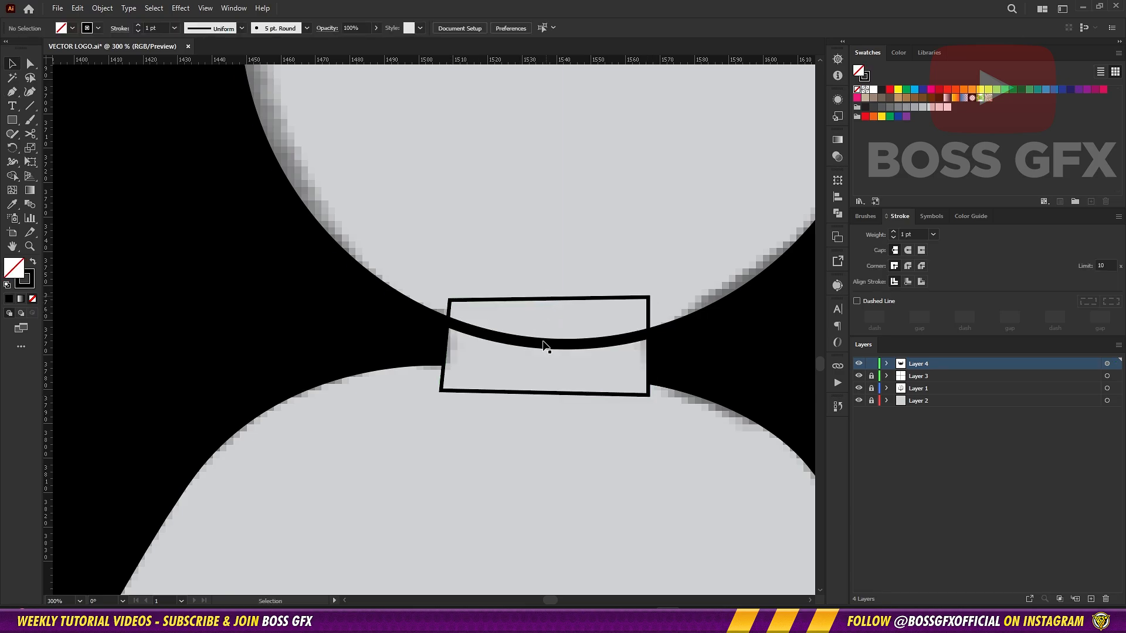
# Remove the head circle's arc inside the second figure's neck outline with Shape Builder, and delete the outline
pyautogui.click(544, 343)
pyautogui.keyDown('shift'); pyautogui.click(540, 393); pyautogui.keyUp('shift')
pyautogui.hotkey('shift', 'm')
pyautogui.keyDown('alt'); pyautogui.click(543, 344); pyautogui.keyUp('alt')
pyautogui.press('v')
pyautogui.click(534, 435)
pyautogui.click(587, 393)
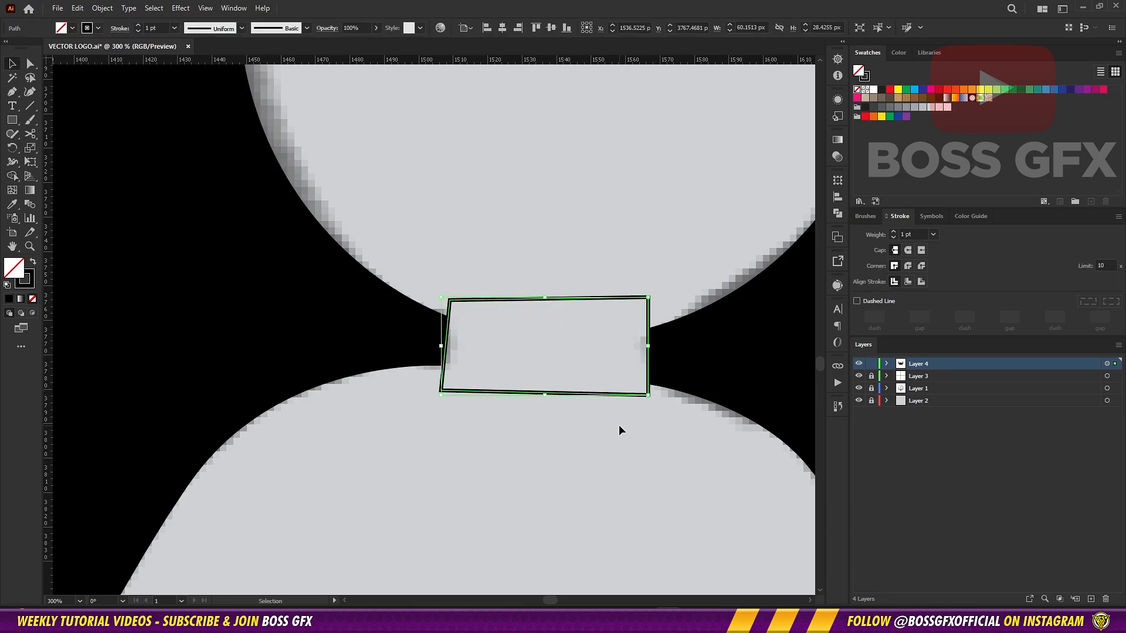
pyautogui.press('Delete')
# Move the upper corner of the black shape left of the second figure's neck onto the head circle's cut end
pyautogui.scroll(5, 433, 327)
pyautogui.press('p')
pyautogui.scroll(1, 500, 345)
pyautogui.moveTo(574, 315); pyautogui.dragTo(583, 273)
pyautogui.scroll(2, 614, 267)
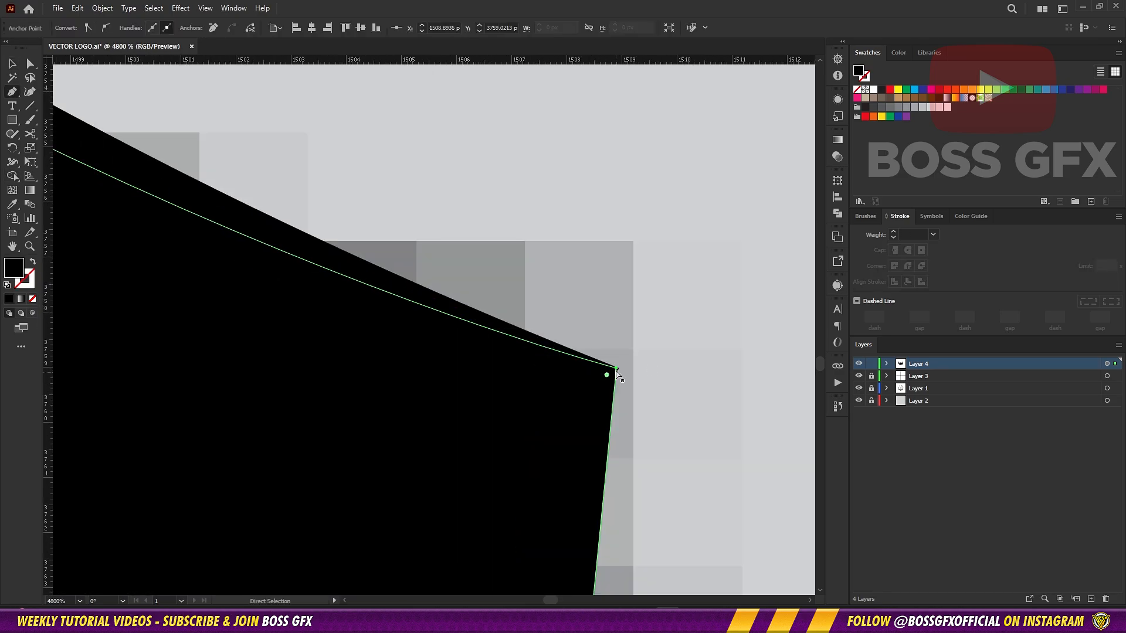
pyautogui.scroll(2, 594, 428)
pyautogui.moveTo(641, 324); pyautogui.dragTo(639, 320)
pyautogui.keyDown('ctrl'); pyautogui.click(724, 347); pyautogui.keyUp('ctrl')
pyautogui.keyDown('ctrl'); pyautogui.click(675, 318); pyautogui.keyUp('ctrl')
# Fine-tune that left neck corner at very high magnification so it lines up exactly with the stroke's tip
pyautogui.scroll(2, 676, 318)
pyautogui.moveTo(571, 326); pyautogui.dragTo(568, 326)
pyautogui.keyDown('ctrl'); pyautogui.click(577, 322); pyautogui.keyUp('ctrl')
pyautogui.scroll(2, 558, 329)
pyautogui.moveTo(716, 216); pyautogui.dragTo(624, 384)
pyautogui.moveTo(648, 338); pyautogui.dragTo(653, 334)
pyautogui.keyDown('ctrl'); pyautogui.click(671, 335); pyautogui.keyUp('ctrl')
pyautogui.scroll(-3, 671, 335)
pyautogui.scroll(3, 550, 263)
# Move the upper corner of the black shape right of the second figure's neck onto the head circle's cut end
pyautogui.moveTo(461, 331); pyautogui.dragTo(621, 372)
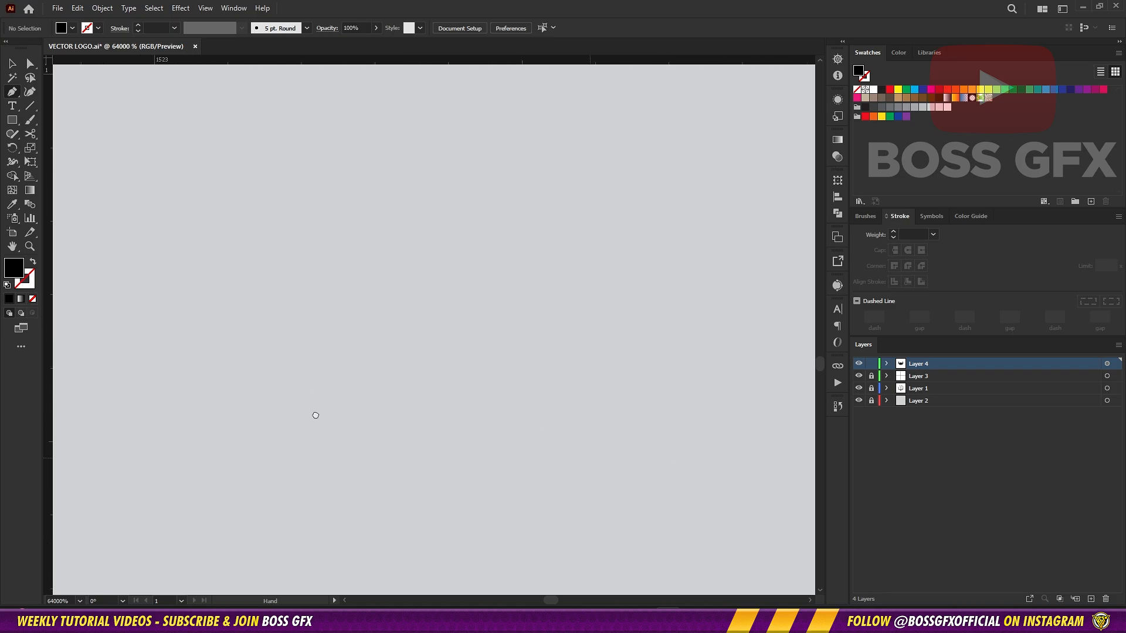
pyautogui.scroll(-5, 603, 405)
pyautogui.scroll(3, 805, 383)
pyautogui.moveTo(805, 383); pyautogui.dragTo(536, 367)
pyautogui.scroll(4, 456, 327)
pyautogui.moveTo(456, 328); pyautogui.dragTo(440, 299)
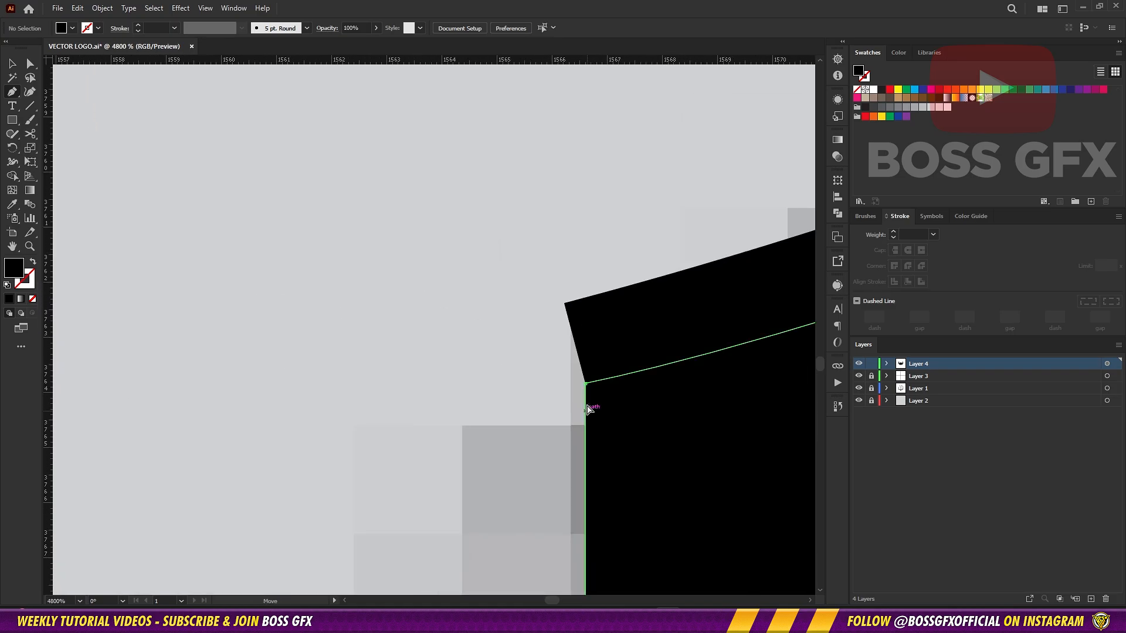
pyautogui.moveTo(584, 383); pyautogui.dragTo(566, 305)
pyautogui.scroll(2, 605, 341)
pyautogui.moveTo(455, 319); pyautogui.dragTo(553, 442)
pyautogui.moveTo(454, 349); pyautogui.dragTo(447, 341)
pyautogui.keyDown('ctrl'); pyautogui.click(337, 362); pyautogui.keyUp('ctrl')
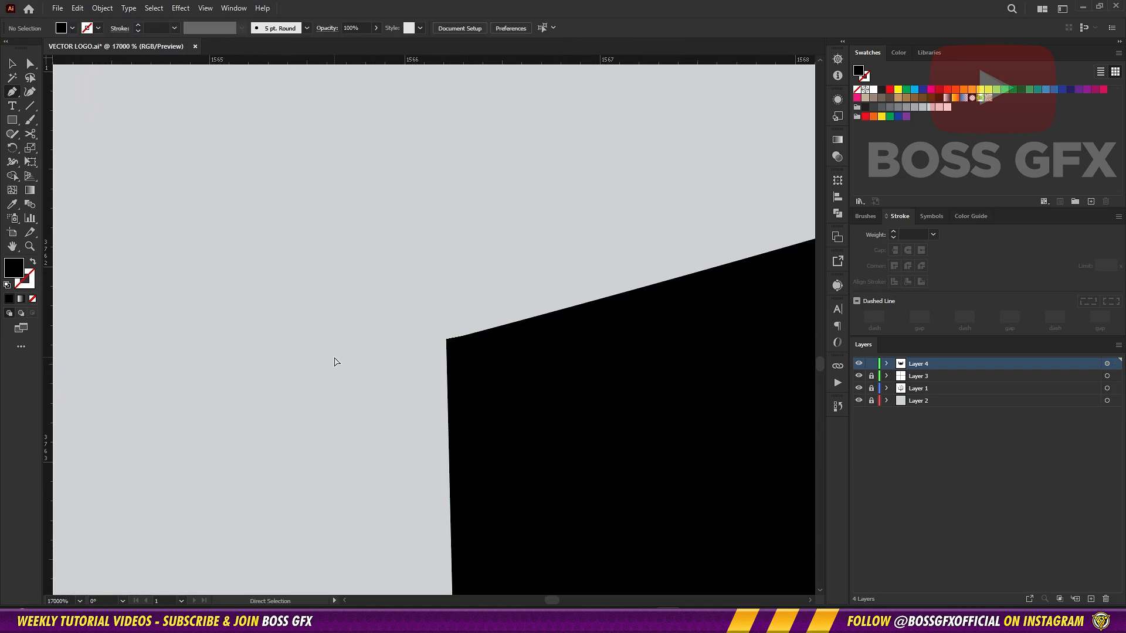
# Fine-tune the second figure's right neck corner at very high magnification until it sits exactly on the stroke's tip
pyautogui.scroll(3, 369, 401)
pyautogui.moveTo(370, 402); pyautogui.dragTo(152, 590)
pyautogui.moveTo(459, 345); pyautogui.dragTo(463, 352)
pyautogui.keyDown('ctrl'); pyautogui.click(340, 404); pyautogui.keyUp('ctrl')
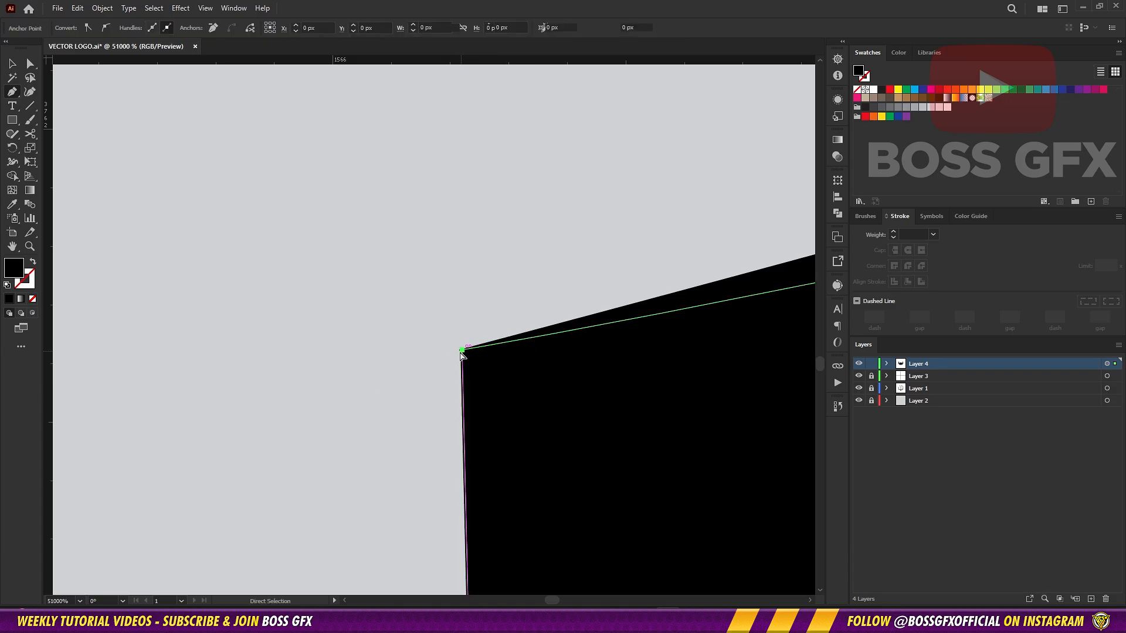
pyautogui.keyDown('ctrl'); pyautogui.click(406, 377); pyautogui.keyUp('ctrl')
# Start a new unfilled outline at the narrow gap between the leftmost figure and its neighbour, heading up the leftmost figure's right arm
pyautogui.scroll(-10, 405, 377)
pyautogui.moveTo(463, 403); pyautogui.dragTo(749, 532)
pyautogui.scroll(5, 583, 422)
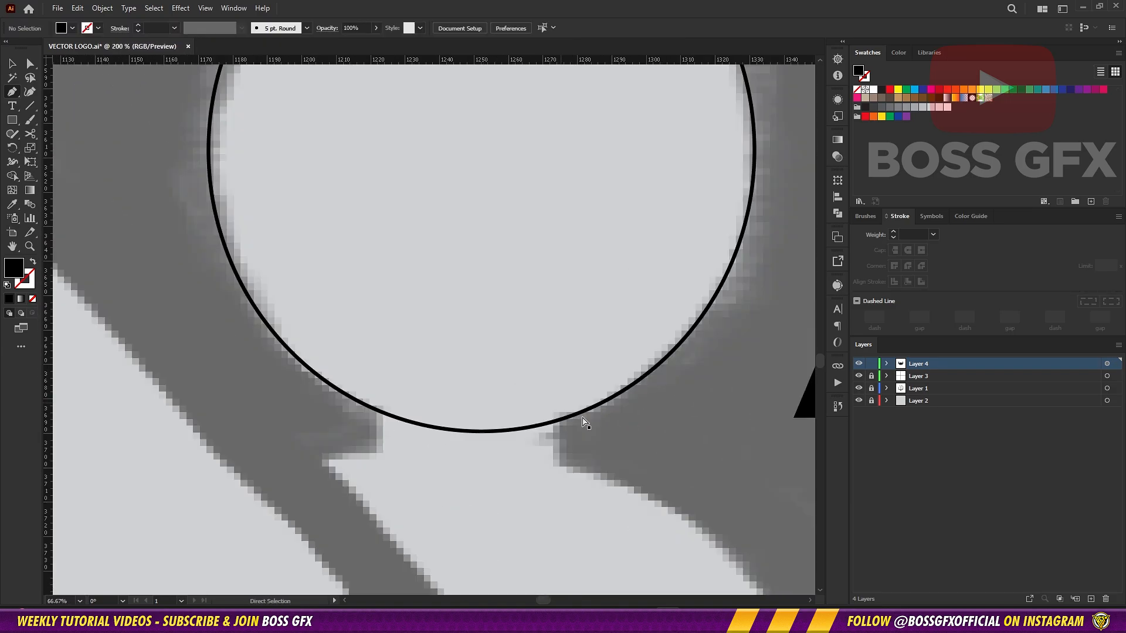
pyautogui.moveTo(582, 422); pyautogui.dragTo(293, 88)
pyautogui.moveTo(648, 539); pyautogui.dragTo(463, 272)
pyautogui.scroll(2, 446, 316)
pyautogui.click(526, 562)
pyautogui.click(486, 571)
pyautogui.click(428, 483)
pyautogui.scroll(-2, 394, 207)
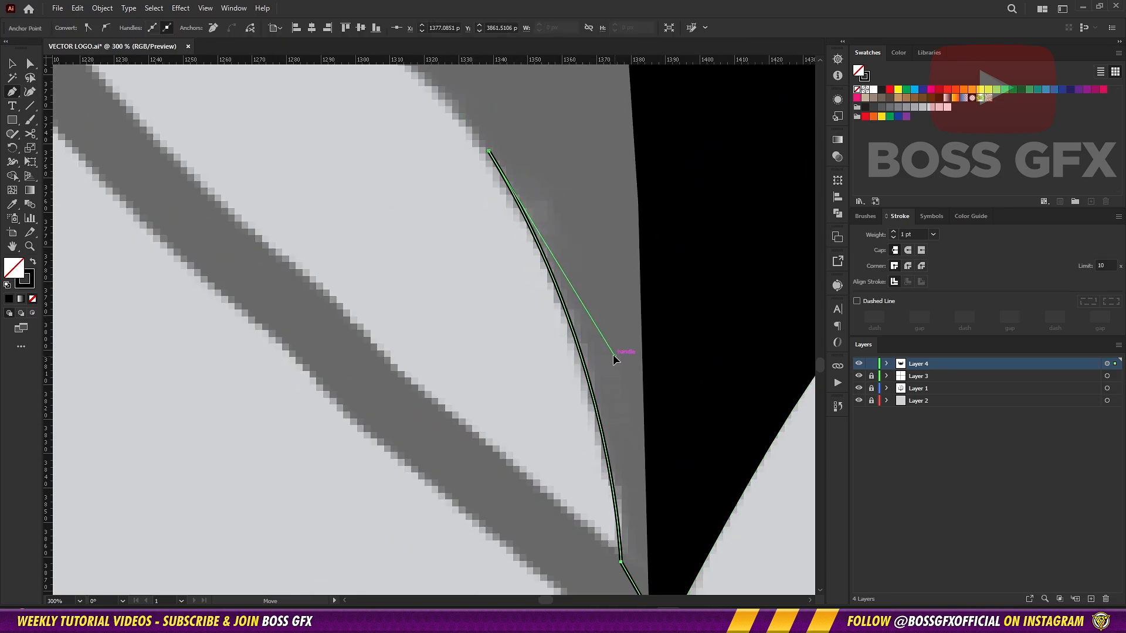
# Trace the leftmost figure's right arm and shoulder with curved segments up to the base of its neck
pyautogui.moveTo(614, 355); pyautogui.dragTo(593, 298)
pyautogui.moveTo(434, 135); pyautogui.dragTo(550, 260)
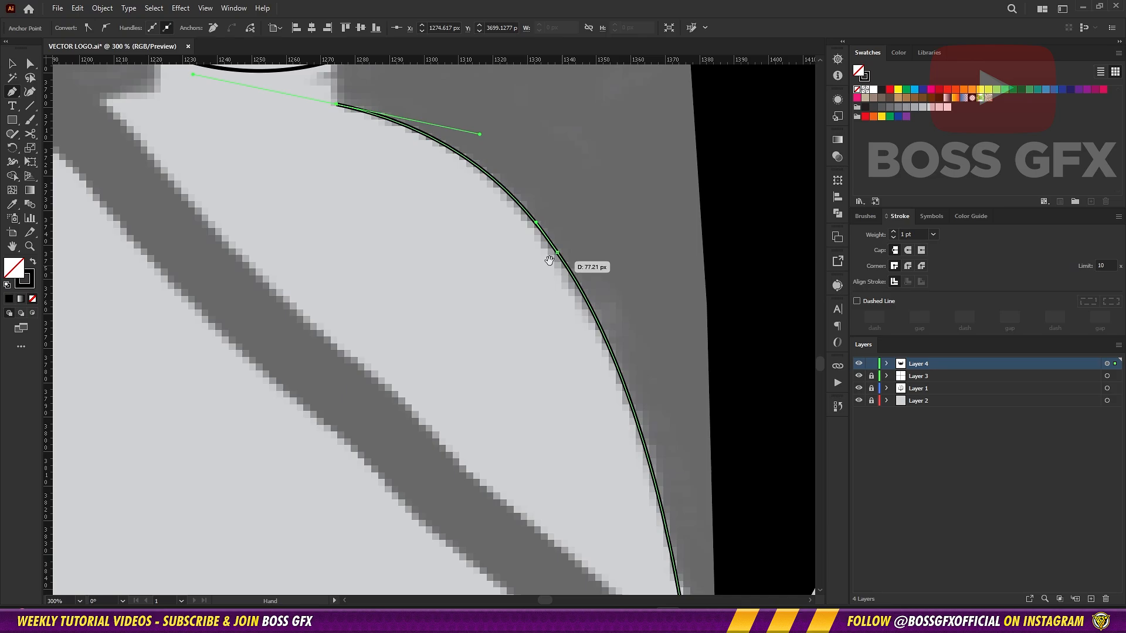
pyautogui.moveTo(659, 403); pyautogui.dragTo(661, 403)
pyautogui.moveTo(482, 137); pyautogui.dragTo(581, 275)
pyautogui.moveTo(463, 274); pyautogui.dragTo(599, 358)
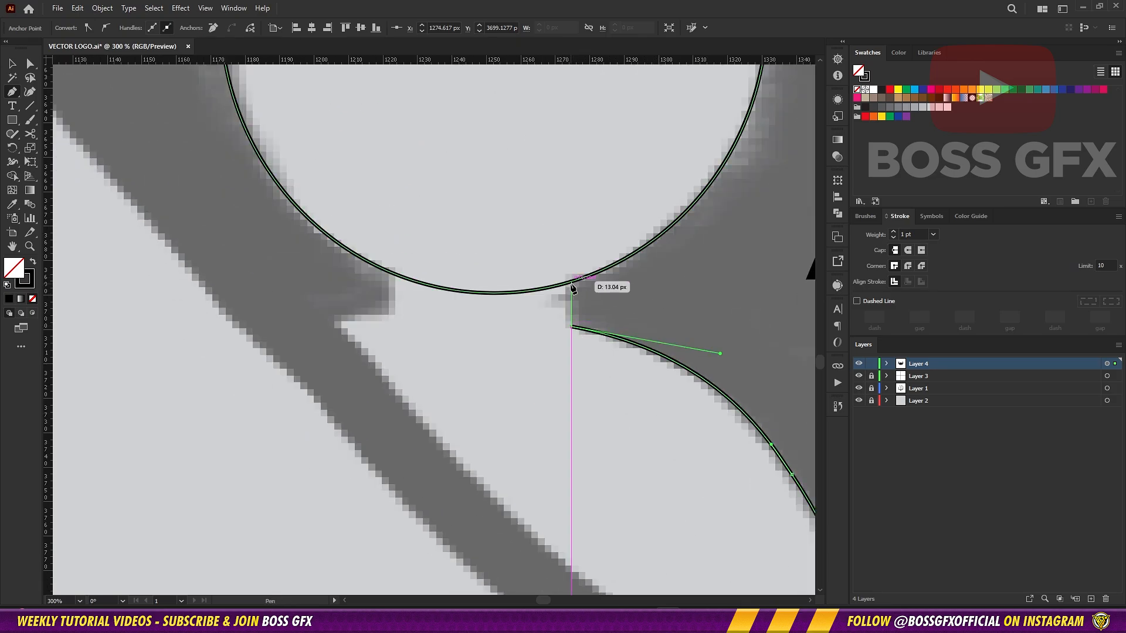
# Draw the right edge of the leftmost figure's neck up to the head circle and trace the head's lower right arc
pyautogui.click(573, 282)
pyautogui.moveTo(634, 296); pyautogui.dragTo(493, 322)
pyautogui.scroll(4, 481, 275)
pyautogui.moveTo(699, 169); pyautogui.dragTo(516, 336)
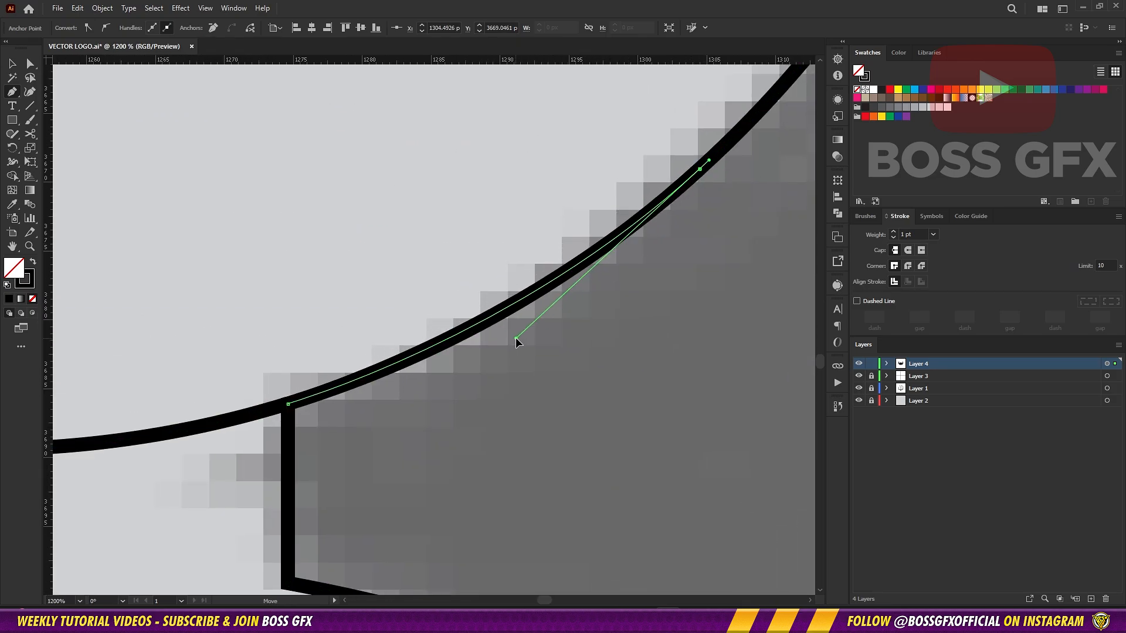
pyautogui.moveTo(639, 205); pyautogui.dragTo(379, 499)
pyautogui.moveTo(701, 108); pyautogui.dragTo(621, 298)
pyautogui.moveTo(756, 83); pyautogui.dragTo(579, 449)
# Continue the curved outline along the right side of the leftmost figure's head, following the circle
pyautogui.moveTo(624, 113); pyautogui.dragTo(628, 133)
pyautogui.moveTo(605, 314); pyautogui.dragTo(606, 317)
pyautogui.moveTo(654, 112); pyautogui.dragTo(662, 495)
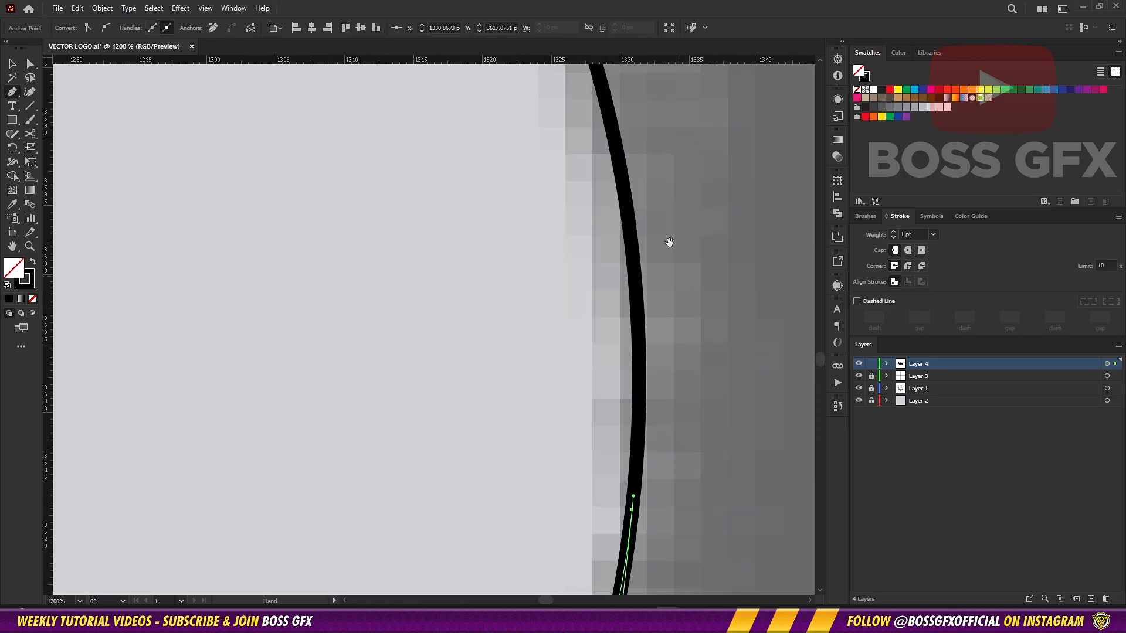
pyautogui.moveTo(668, 244); pyautogui.dragTo(686, 494)
pyautogui.moveTo(580, 200); pyautogui.dragTo(586, 218)
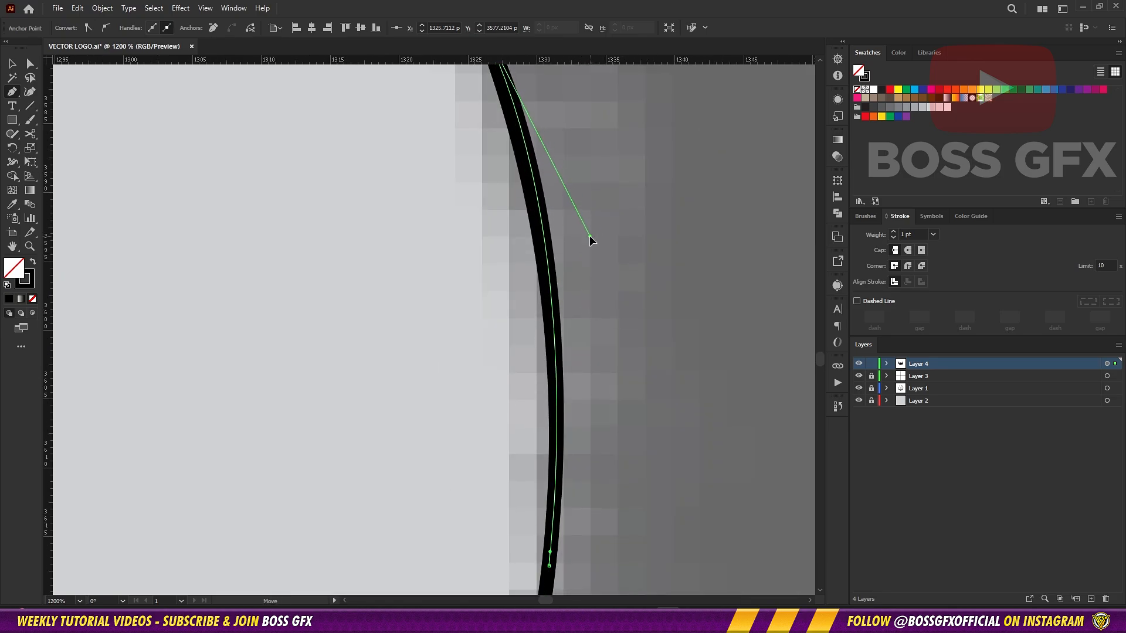
pyautogui.moveTo(588, 267); pyautogui.dragTo(678, 419)
# Carry the outline over the top of the leftmost figure's head with smooth curved segments along the circle
pyautogui.moveTo(425, 126); pyautogui.dragTo(396, 101)
pyautogui.moveTo(454, 150); pyautogui.dragTo(660, 320)
pyautogui.moveTo(364, 123); pyautogui.dragTo(621, 396)
pyautogui.moveTo(547, 307); pyautogui.dragTo(665, 326)
pyautogui.moveTo(318, 186); pyautogui.dragTo(283, 181)
pyautogui.moveTo(354, 191); pyautogui.dragTo(590, 224)
pyautogui.moveTo(282, 217); pyautogui.dragTo(629, 296)
pyautogui.moveTo(156, 289); pyautogui.dragTo(413, 216)
pyautogui.moveTo(78, 454); pyautogui.dragTo(610, 276)
# Trace the upper left arc of the leftmost figure's head, adjusting the curve handles to match the circle
pyautogui.moveTo(225, 390); pyautogui.dragTo(204, 414)
pyautogui.moveTo(247, 365); pyautogui.dragTo(392, 197)
pyautogui.moveTo(139, 568); pyautogui.dragTo(606, 108)
pyautogui.moveTo(448, 307); pyautogui.dragTo(438, 411)
pyautogui.moveTo(455, 199); pyautogui.dragTo(407, 392)
pyautogui.moveTo(407, 392); pyautogui.dragTo(403, 376)
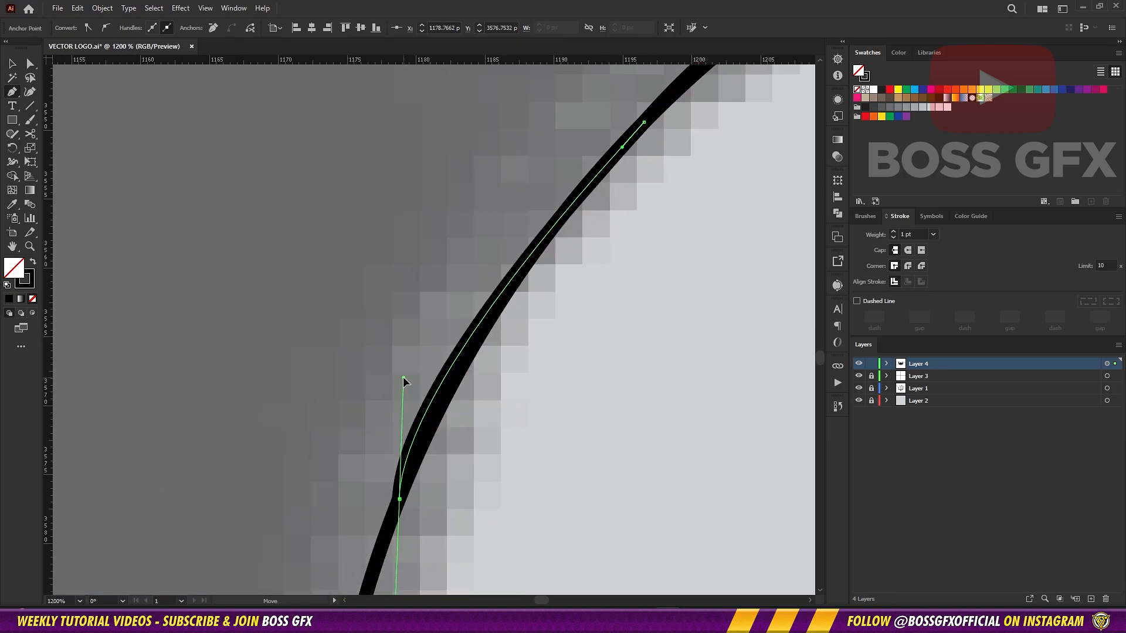
pyautogui.moveTo(369, 580); pyautogui.dragTo(569, 59)
# Continue the outline down the left side of the leftmost figure's head along the circle
pyautogui.moveTo(526, 468); pyautogui.dragTo(531, 503)
pyautogui.moveTo(521, 433); pyautogui.dragTo(503, 179)
pyautogui.moveTo(580, 580); pyautogui.dragTo(455, 199)
pyautogui.moveTo(528, 437); pyautogui.dragTo(544, 462)
pyautogui.moveTo(512, 413); pyautogui.dragTo(381, 206)
pyautogui.moveTo(420, 283); pyautogui.dragTo(508, 457)
pyautogui.moveTo(468, 378); pyautogui.dragTo(471, 376)
pyautogui.moveTo(662, 578); pyautogui.dragTo(391, 111)
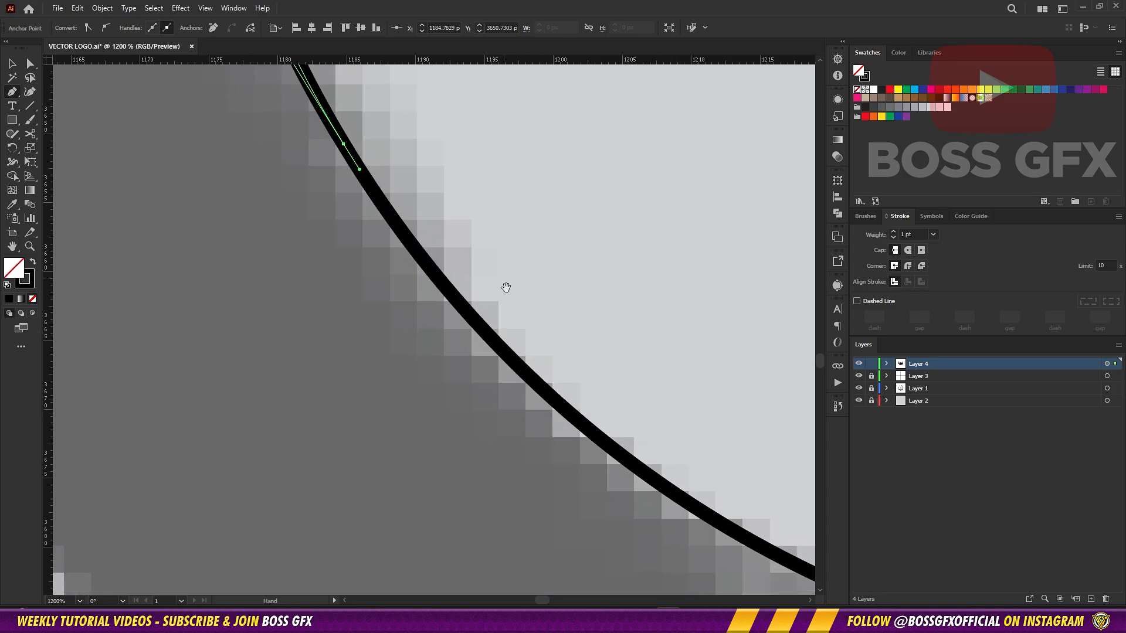
# Finish the head's lower left arc at the neck and draw the neck's left edge down to the shoulder
pyautogui.moveTo(660, 488); pyautogui.dragTo(200, 87)
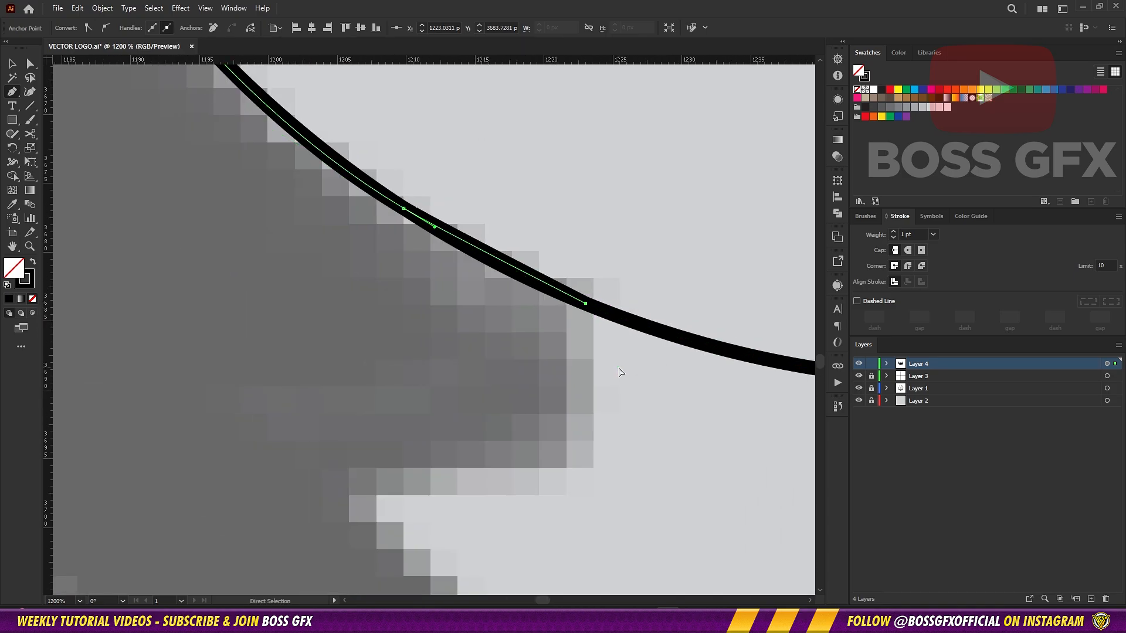
pyautogui.moveTo(619, 368); pyautogui.dragTo(627, 377)
pyautogui.moveTo(442, 235); pyautogui.dragTo(505, 276)
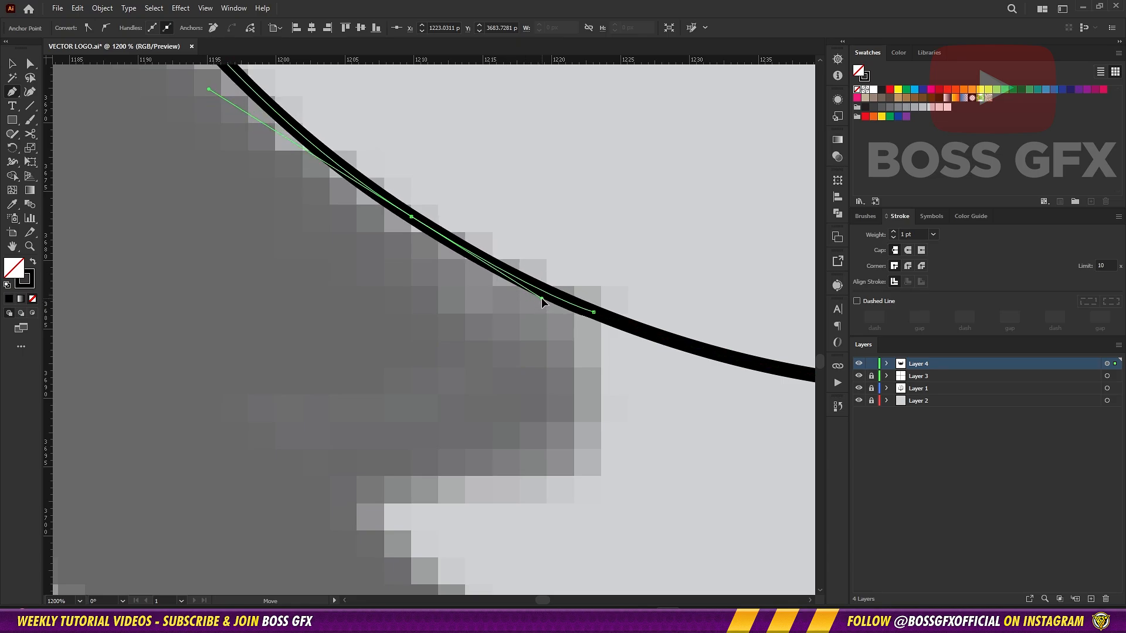
pyautogui.click(582, 467)
# Add a short curved segment along the shoulder from the neck's lower left corner and make its end a corner point
pyautogui.hotkey('ctrl', '-')
pyautogui.hotkey('ctrl', '-')
pyautogui.moveTo(295, 353); pyautogui.dragTo(457, 386)
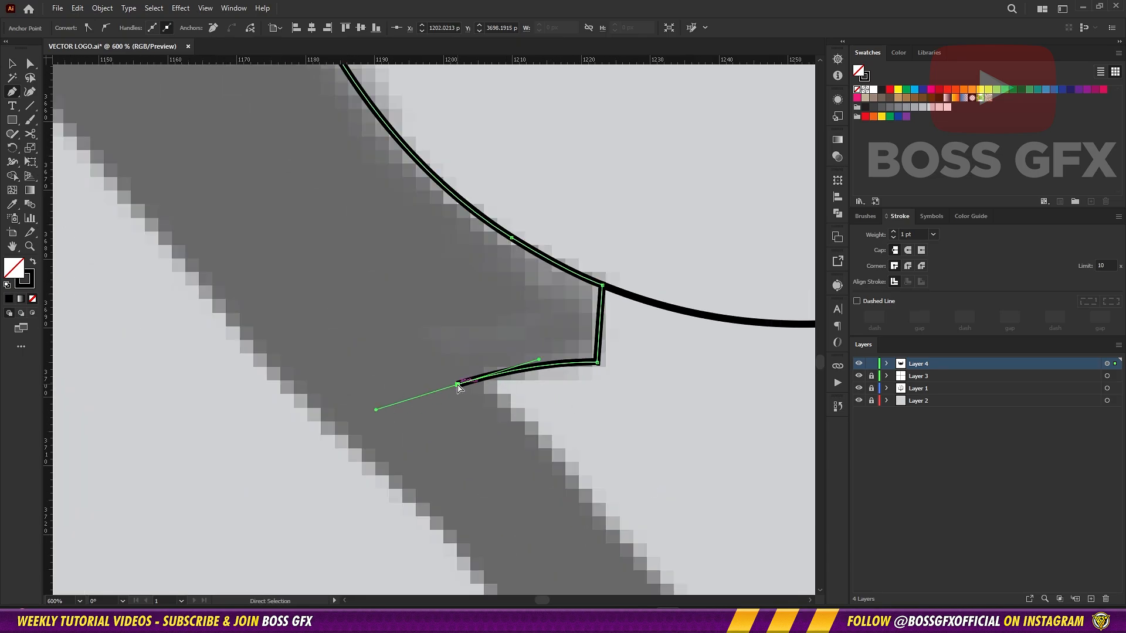
pyautogui.moveTo(648, 344); pyautogui.dragTo(612, 350)
pyautogui.moveTo(509, 353); pyautogui.dragTo(505, 357)
pyautogui.click(473, 381)
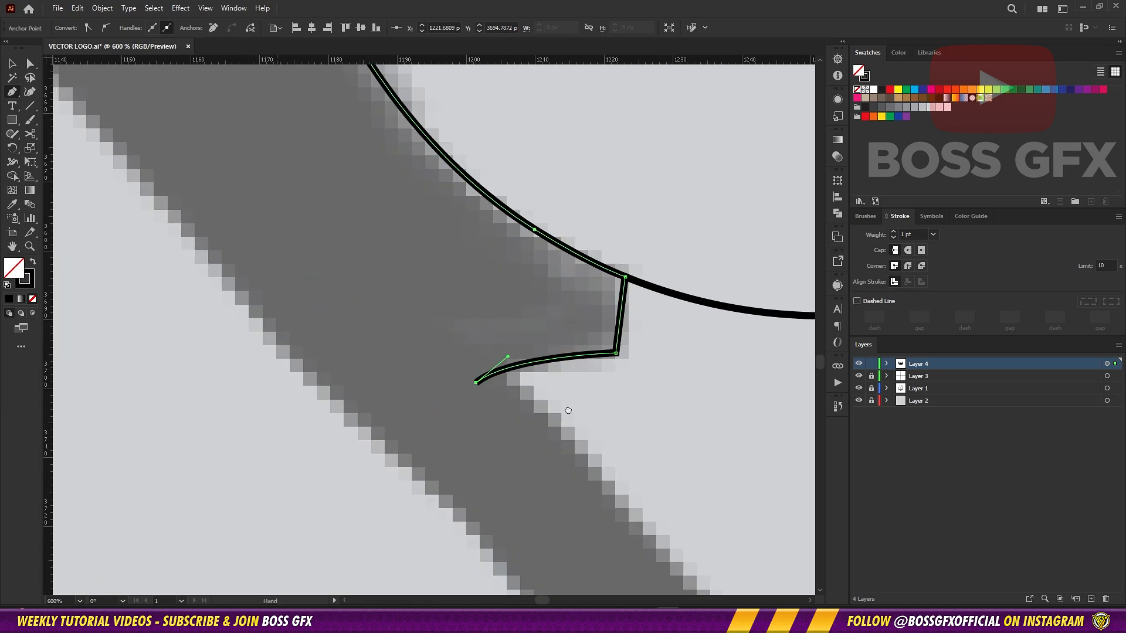
# Trace the edge along the inside of the outer ring from the shoulder up to beside the black ground shape's lower tip
pyautogui.moveTo(153, 111); pyautogui.dragTo(699, 548)
pyautogui.moveTo(653, 502); pyautogui.dragTo(609, 436)
pyautogui.hotkey('ctrl', '-')
pyautogui.hotkey('ctrl', '-')
pyautogui.hotkey('ctrl', '-')
pyautogui.moveTo(258, 117); pyautogui.dragTo(495, 297)
pyautogui.hotkey('ctrl', 'z')
pyautogui.moveTo(459, 178); pyautogui.dragTo(475, 262)
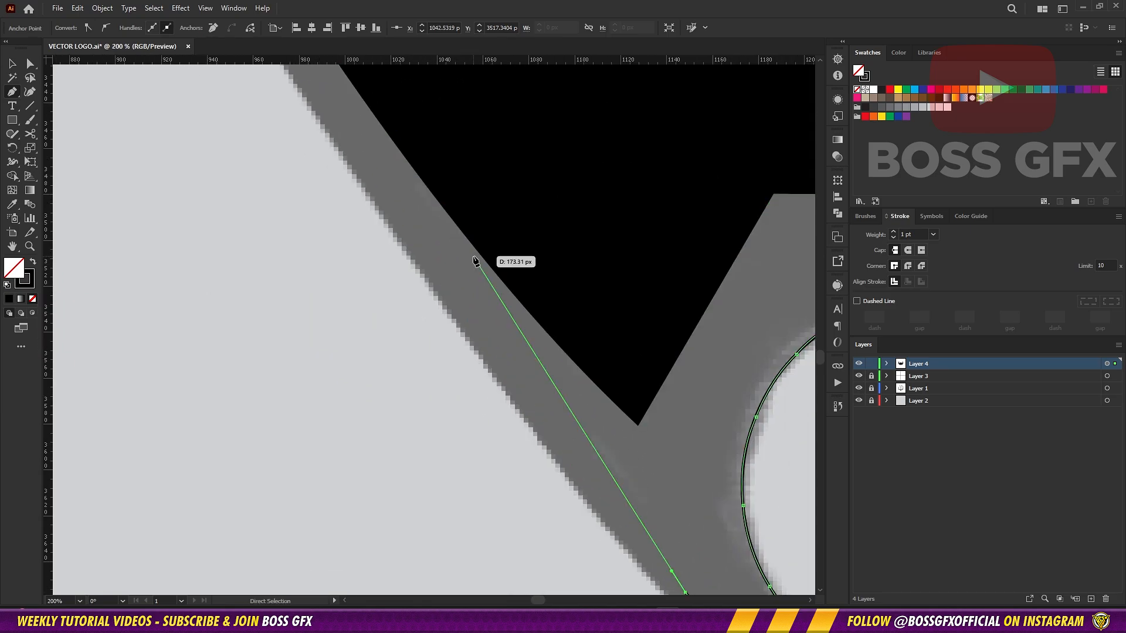
pyautogui.click(593, 457)
pyautogui.click(579, 296)
pyautogui.moveTo(687, 592); pyautogui.dragTo(434, 316)
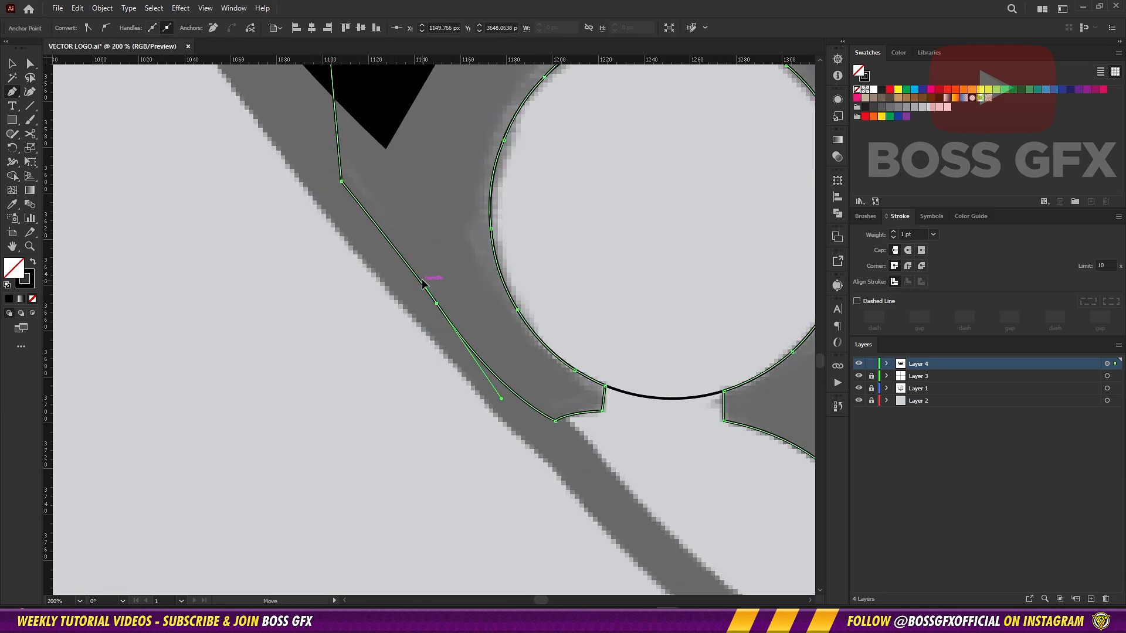
# Close the outline around the leftmost figure's head inside the black ground shape and give it a solid black fill
pyautogui.moveTo(434, 176); pyautogui.dragTo(469, 442)
pyautogui.click(487, 156)
pyautogui.click(596, 126)
pyautogui.hotkey('ctrl', '-')
pyautogui.hotkey('ctrl', '-')
pyautogui.hotkey('ctrl', '-')
pyautogui.click(569, 314)
pyautogui.click(579, 396)
pyautogui.hotkey('shift', 'x')
pyautogui.keyDown('ctrl'); pyautogui.click(471, 422); pyautogui.keyUp('ctrl')
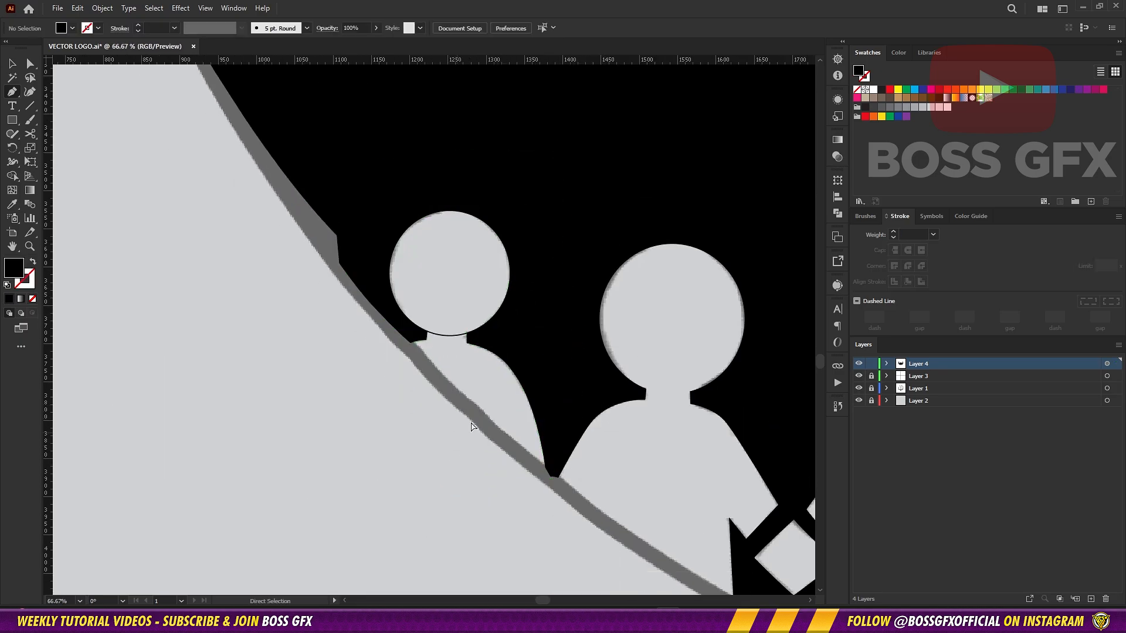
# Reshape the ground shape's left edge so it follows the outer ring down to the new head surround
pyautogui.moveTo(352, 252); pyautogui.dragTo(446, 339)
pyautogui.moveTo(389, 289); pyautogui.dragTo(361, 231)
pyautogui.moveTo(347, 191); pyautogui.dragTo(339, 191)
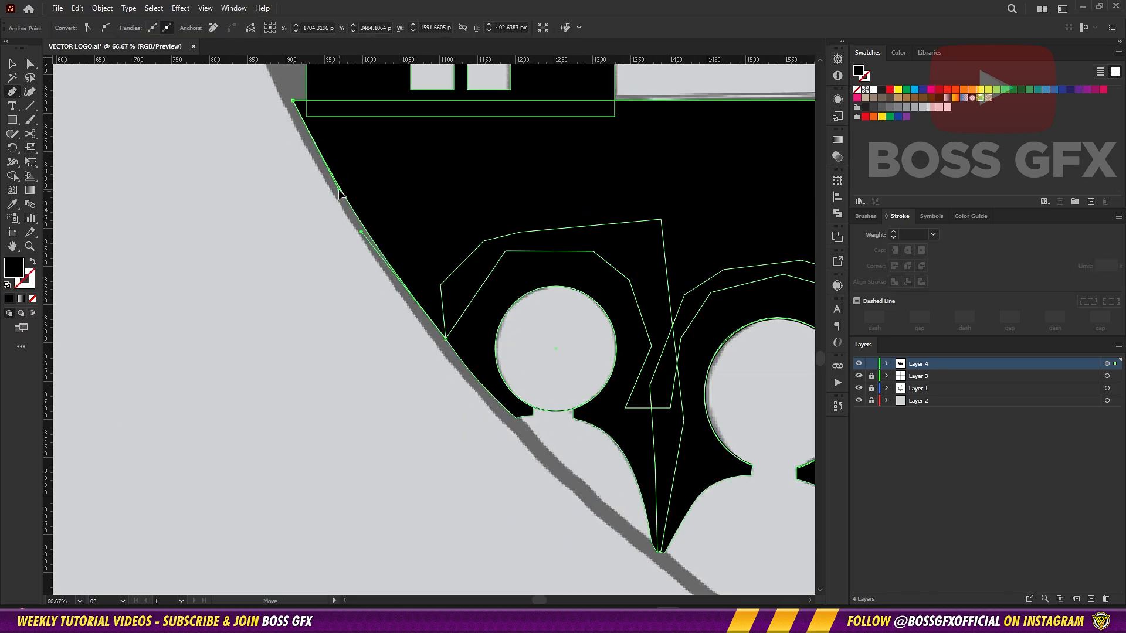
pyautogui.keyDown('ctrl'); pyautogui.click(285, 218); pyautogui.keyUp('ctrl')
# Draw a closed four-sided shape across the leftmost figure's neck opening, overlapping the bottom of the head circle
pyautogui.moveTo(450, 390); pyautogui.dragTo(320, 307)
pyautogui.hotkey('ctrl', '+')
pyautogui.hotkey('ctrl', '+')
pyautogui.hotkey('ctrl', '+')
pyautogui.hotkey('ctrl', '+')
pyautogui.hotkey('ctrl', '+')
pyautogui.moveTo(322, 359); pyautogui.dragTo(519, 374)
pyautogui.click(465, 384)
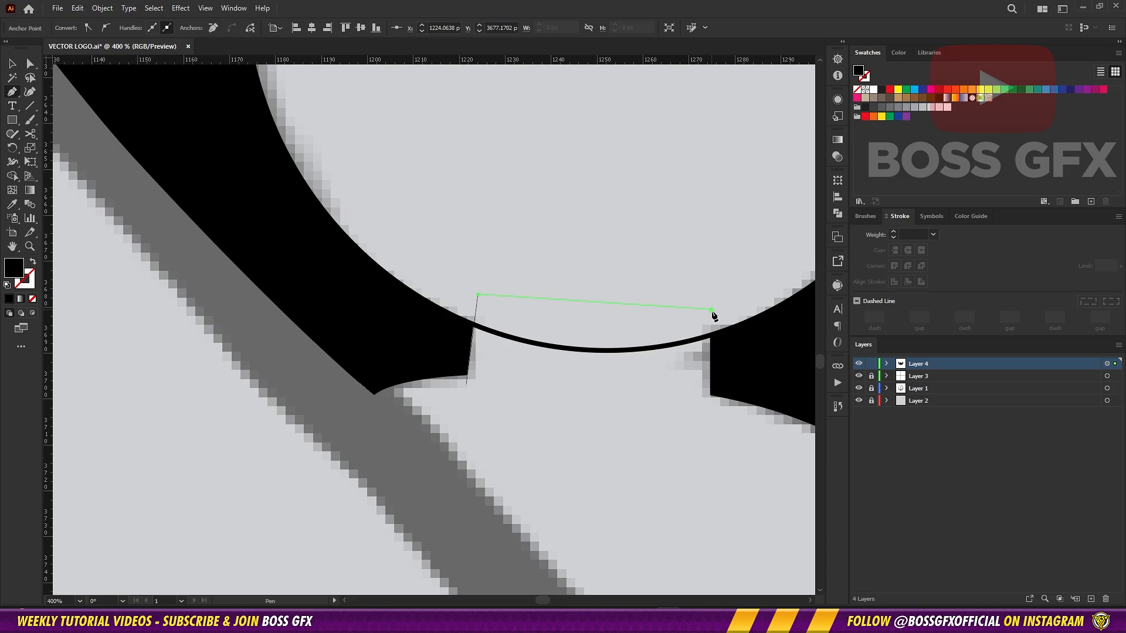
pyautogui.click(709, 419)
pyautogui.click(468, 384)
# Turn the neck shape into an outline, cut it from the head circle with Shape Builder, and delete the leftover outline
pyautogui.hotkey('shift', 'x')
pyautogui.press('v')
pyautogui.moveTo(597, 413); pyautogui.dragTo(593, 346)
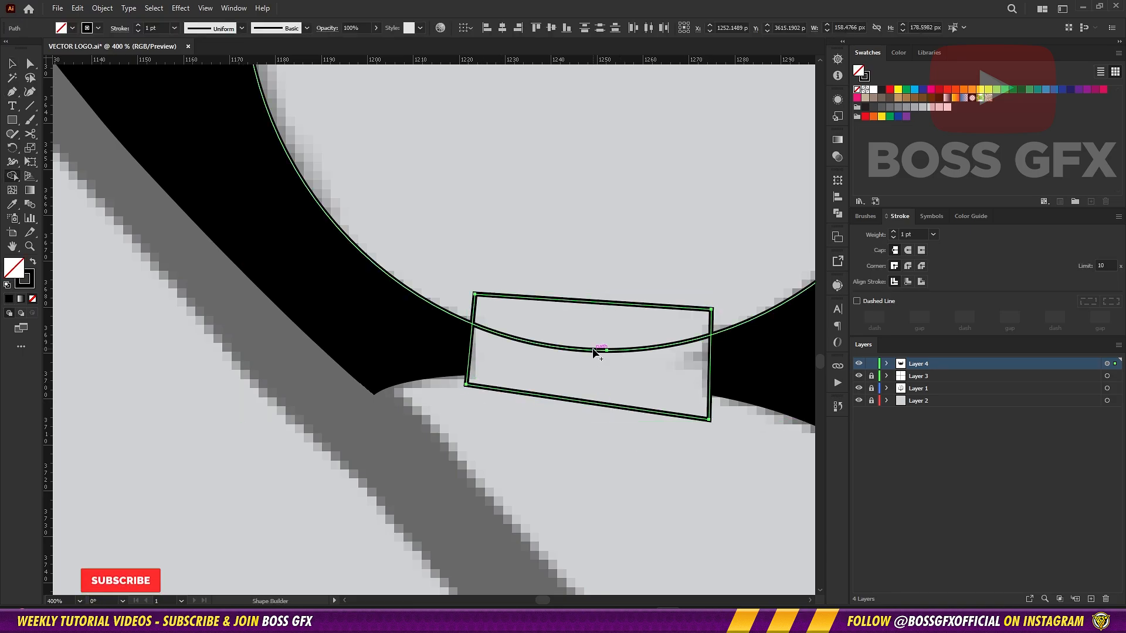
pyautogui.hotkey('shift', 'm')
pyautogui.press('v')
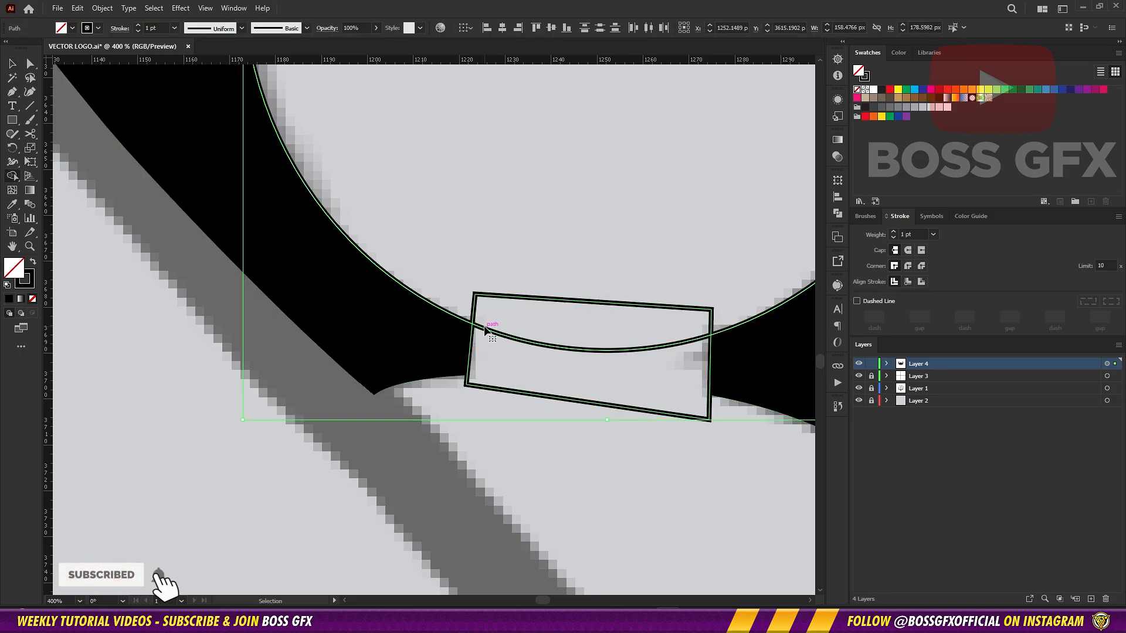
pyautogui.keyDown('shift'); pyautogui.click(556, 351); pyautogui.keyUp('shift')
pyautogui.hotkey('shift', 'm')
pyautogui.keyDown('alt'); pyautogui.click(573, 350); pyautogui.keyUp('alt')
pyautogui.press('v')
pyautogui.click(589, 403)
pyautogui.press('Delete')
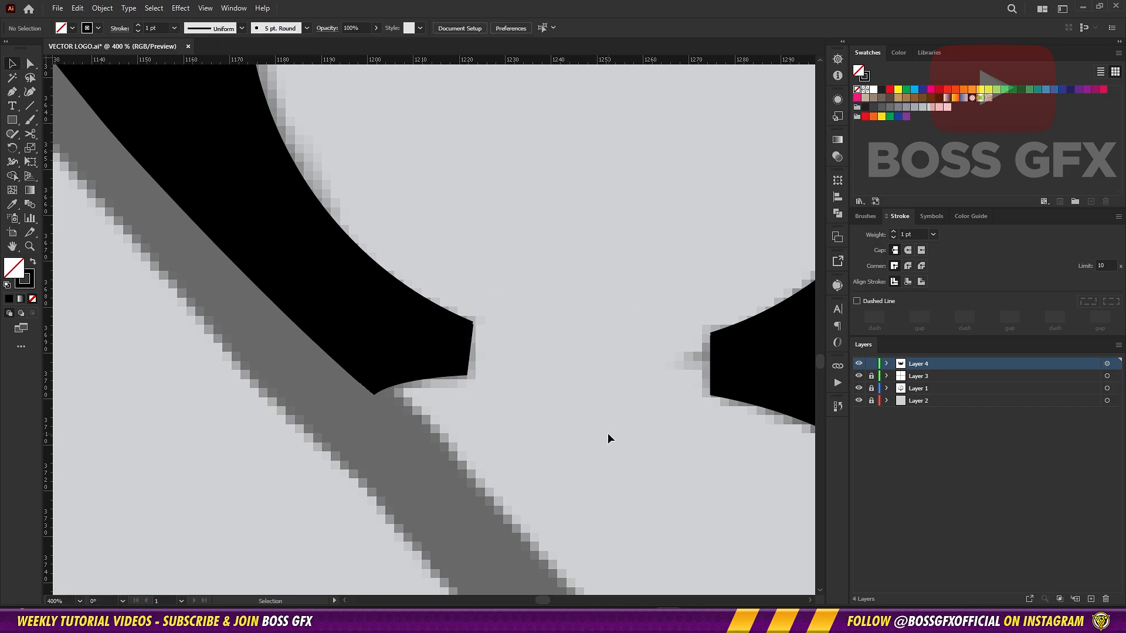
# Align the upper corner of the black shape left of the leftmost figure's neck with the head's edge at high magnification
pyautogui.press('p')
pyautogui.scroll(6, 451, 328)
pyautogui.moveTo(485, 332); pyautogui.dragTo(404, 346)
pyautogui.moveTo(578, 346); pyautogui.dragTo(387, 392)
pyautogui.scroll(3, 575, 327)
pyautogui.keyDown('ctrl'); pyautogui.click(515, 327); pyautogui.keyUp('ctrl')
# Align the upper corner of the black shape right of the leftmost figure's neck with the head's edge at high magnification
pyautogui.hscroll(4, 515, 327)
pyautogui.scroll(-5, 515, 326)
pyautogui.moveTo(762, 375); pyautogui.dragTo(269, 304)
pyautogui.scroll(4, 398, 358)
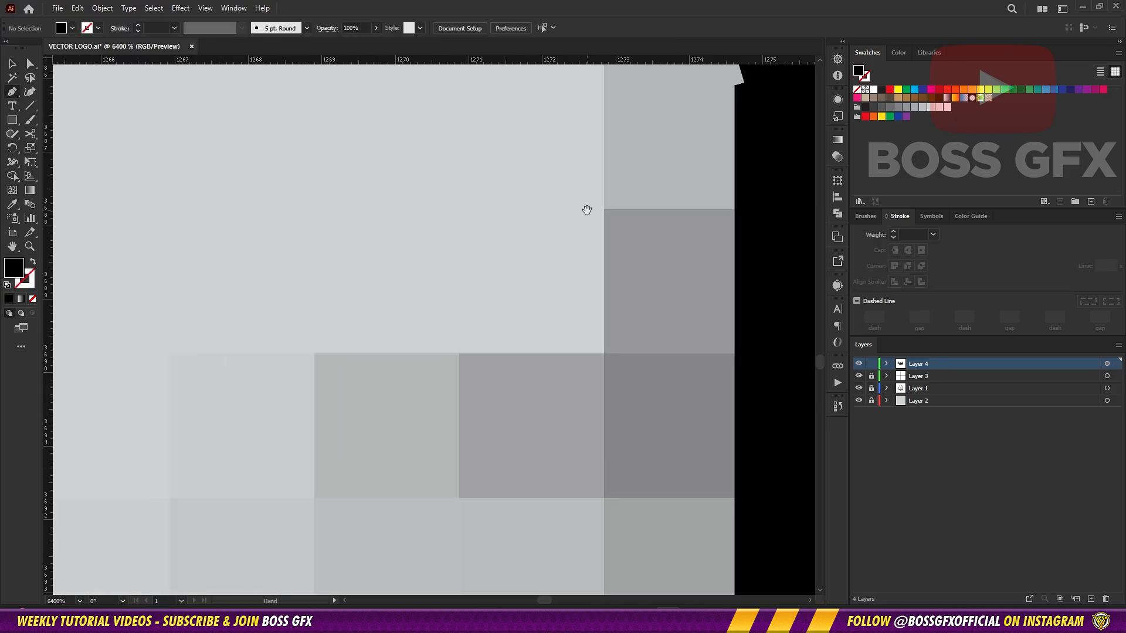
pyautogui.moveTo(588, 211); pyautogui.dragTo(349, 441)
pyautogui.keyDown('ctrl'); pyautogui.click(495, 320); pyautogui.keyUp('ctrl')
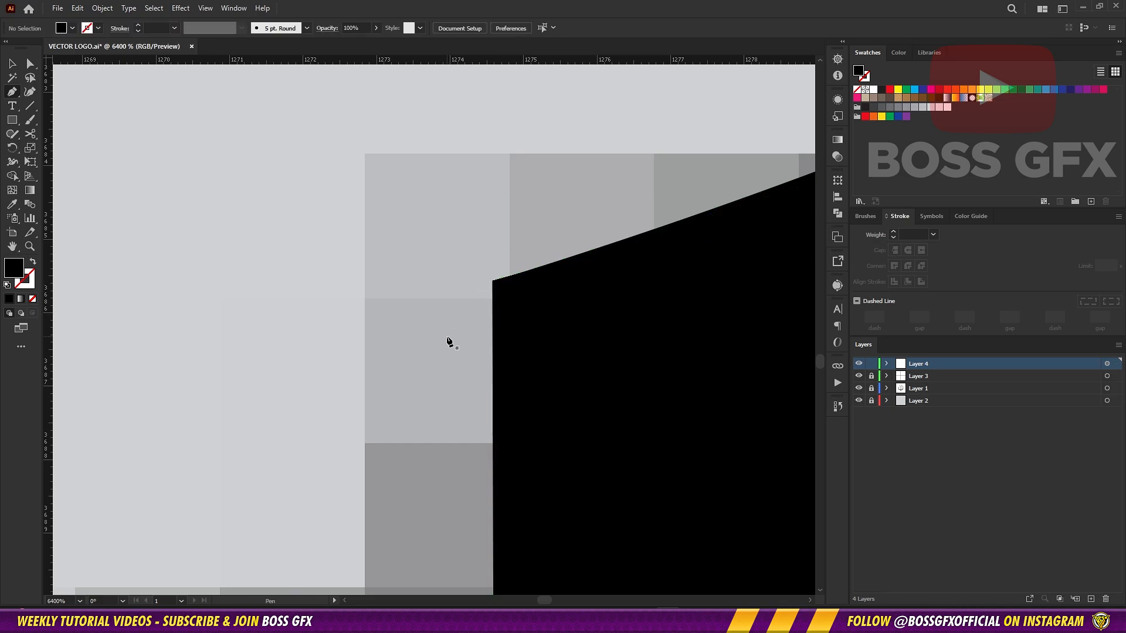
# Fine-tune the lower corner and pointed tip of the black shape beside the left side of the leftmost figure's neck
pyautogui.scroll(-6, 448, 339)
pyautogui.moveTo(457, 416); pyautogui.dragTo(460, 415)
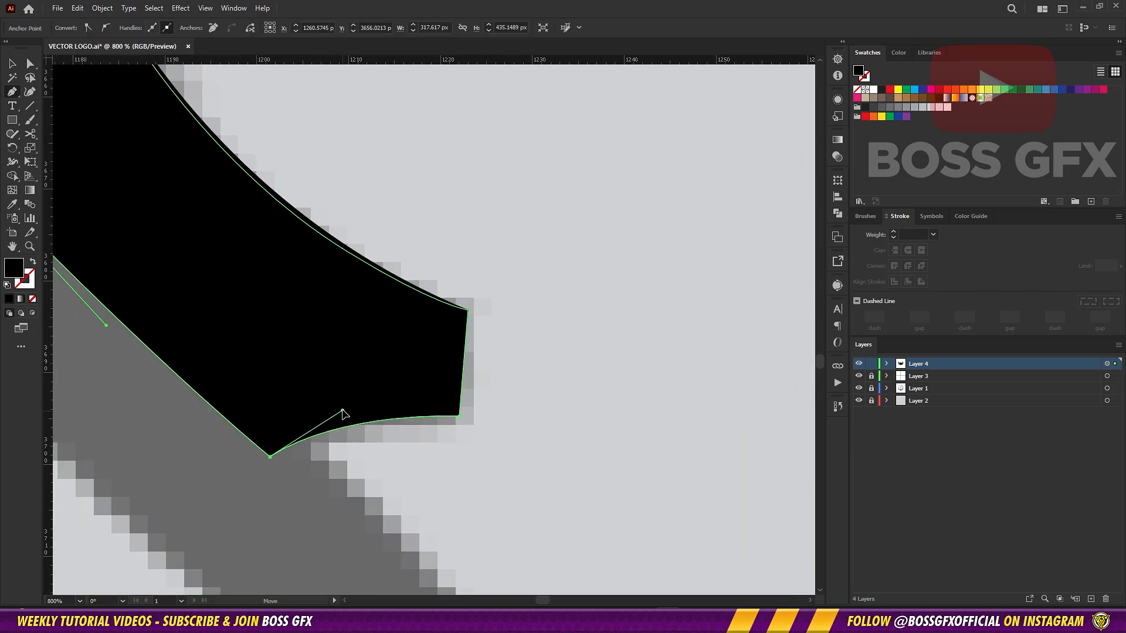
pyautogui.hotkey('ctrl', '-')
pyautogui.moveTo(347, 395); pyautogui.dragTo(345, 397)
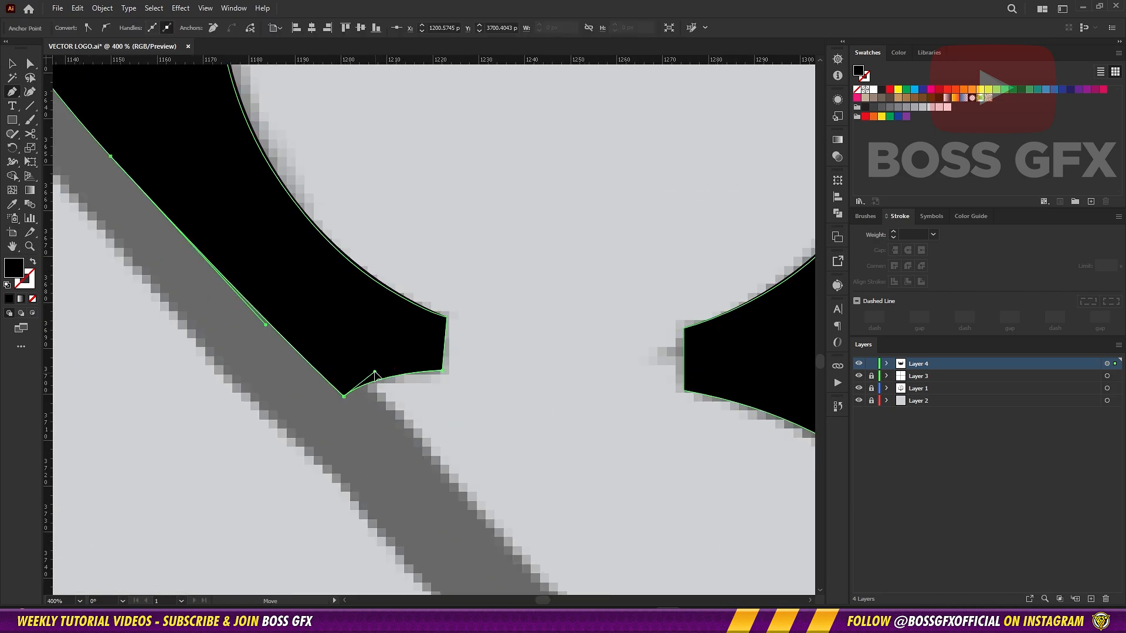
pyautogui.keyDown('ctrl'); pyautogui.click(685, 390); pyautogui.keyUp('ctrl')
pyautogui.hscroll(5, 445, 375)
pyautogui.scroll(-1, 446, 376)
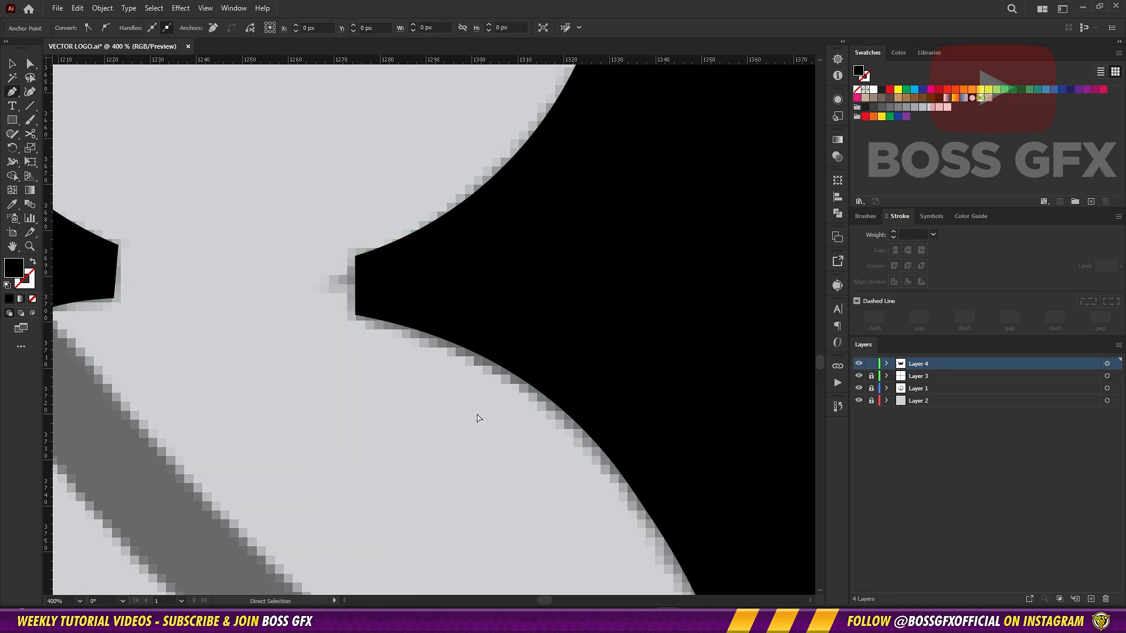
pyautogui.keyDown('ctrl'); pyautogui.click(480, 418); pyautogui.keyUp('ctrl')
# Compare the whole logo with the sketch on Layer 1 hidden and shown, and inspect the untraced area beside the left tall building
pyautogui.hotkey('ctrl', '-')
pyautogui.hotkey('ctrl', '-')
pyautogui.hotkey('ctrl', '-')
pyautogui.hotkey('ctrl', '-')
pyautogui.hotkey('ctrl', '-')
pyautogui.hotkey('ctrl', '-')
pyautogui.moveTo(512, 314); pyautogui.dragTo(465, 400)
pyautogui.click(858, 389)
pyautogui.click(858, 388)
pyautogui.moveTo(718, 355); pyautogui.dragTo(247, 258)
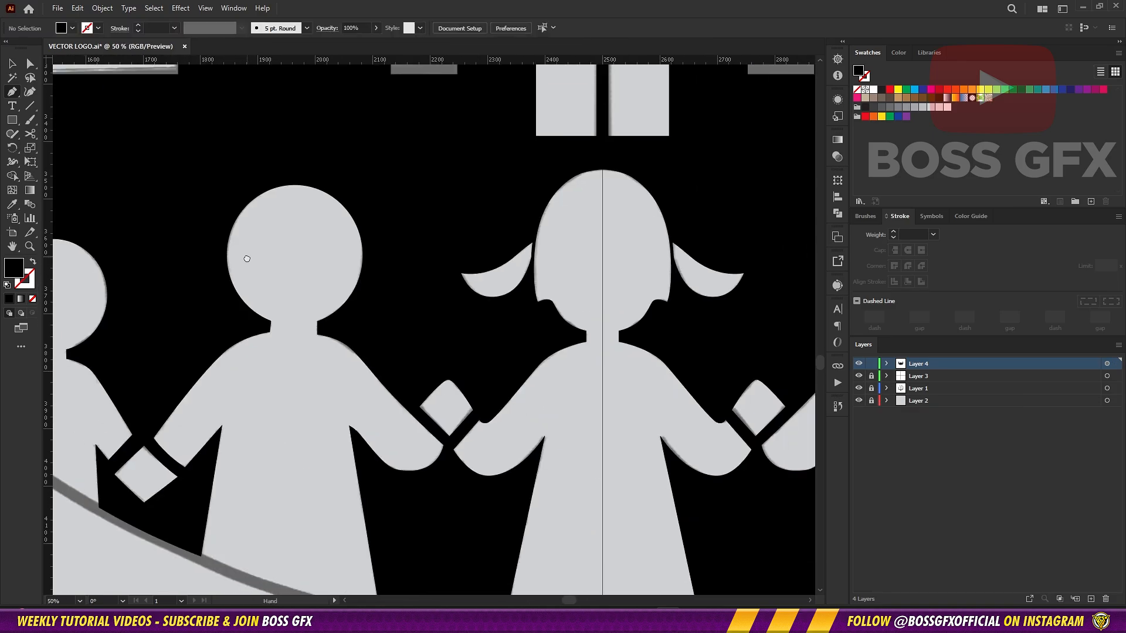
pyautogui.hotkey('ctrl', '-')
pyautogui.click(859, 388)
pyautogui.moveTo(472, 498); pyautogui.dragTo(491, 340)
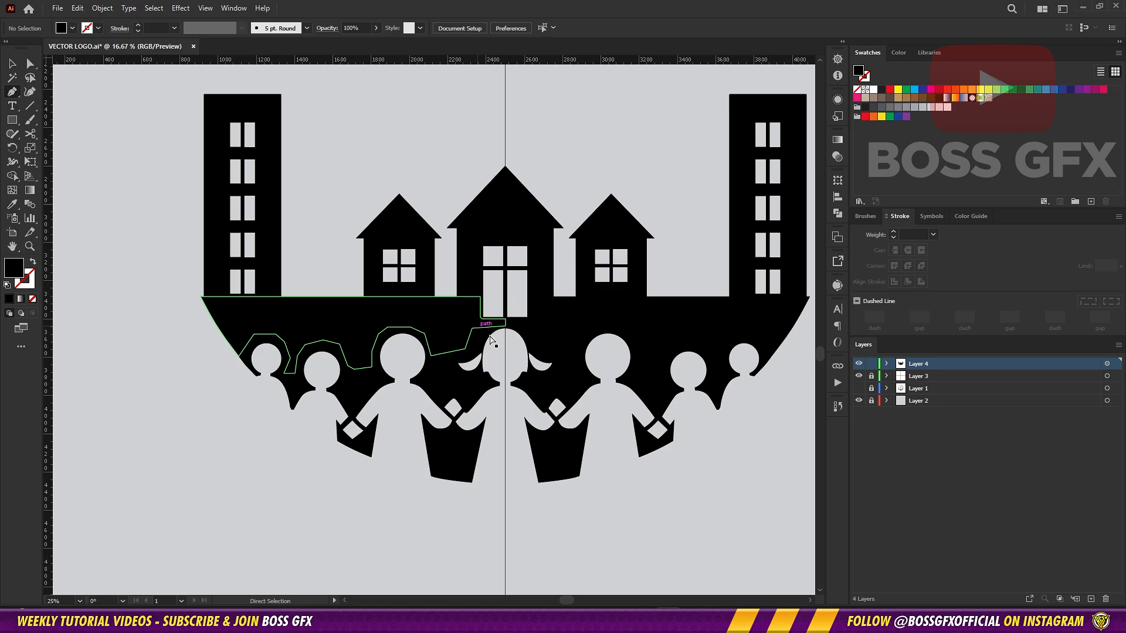
pyautogui.hotkey('ctrl', '-')
pyautogui.click(859, 388)
pyautogui.hotkey('ctrl', '+')
pyautogui.click(858, 388)
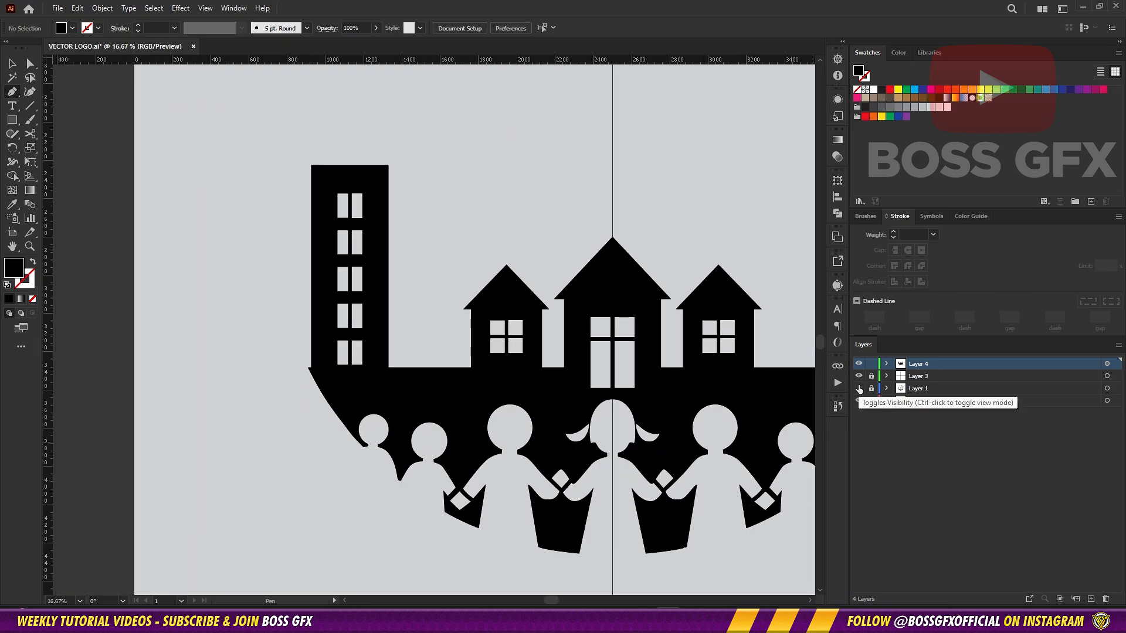
pyautogui.click(858, 388)
pyautogui.hotkey('ctrl', '+')
pyautogui.hotkey('ctrl', '+')
pyautogui.hotkey('ctrl', '+')
pyautogui.hotkey('ctrl', '+')
pyautogui.hotkey('ctrl', '+')
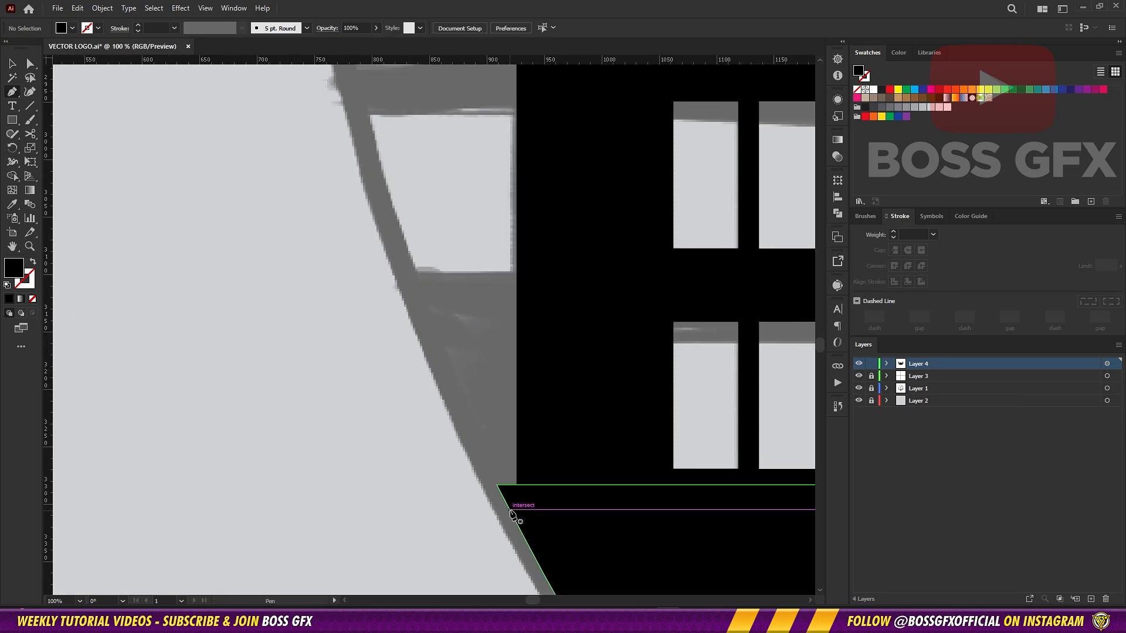
pyautogui.click(536, 273)
pyautogui.click(536, 510)
pyautogui.click(514, 510)
pyautogui.moveTo(457, 388); pyautogui.dragTo(452, 390)
pyautogui.hotkey('ctrl', 'shift', 'a')
pyautogui.moveTo(592, 350); pyautogui.dragTo(255, 431)
pyautogui.press('Delete')
# Draw the top edge of a horizontal bar from the circle's inner left edge to the logo's centre line, at the sketched lower band
pyautogui.moveTo(251, 388); pyautogui.dragTo(342, 386)
pyautogui.click(163, 353)
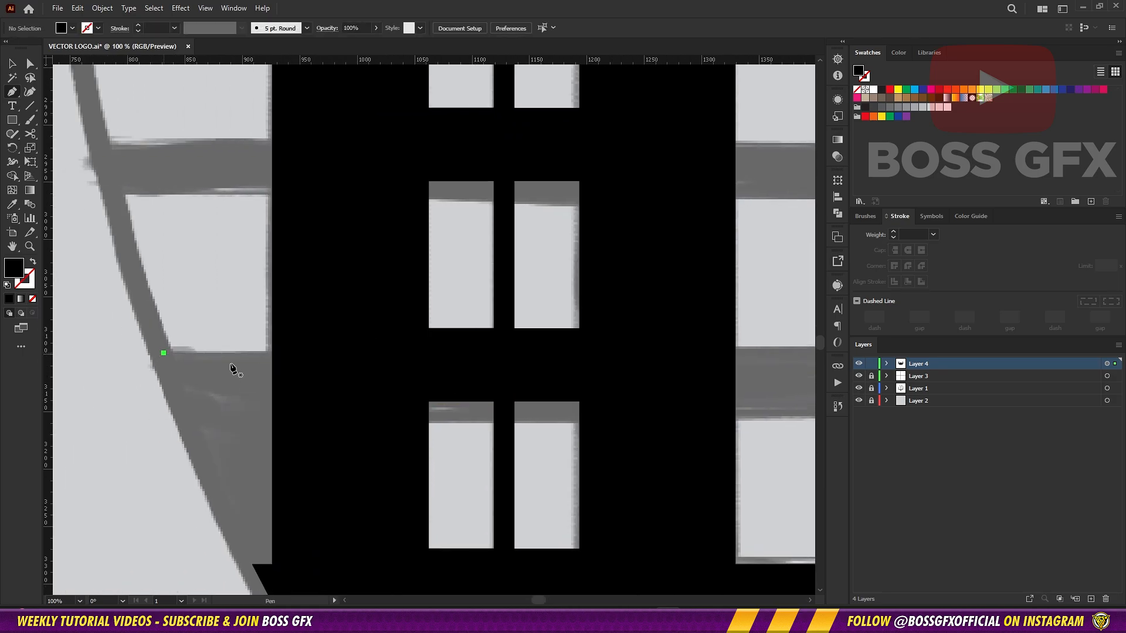
pyautogui.moveTo(762, 352); pyautogui.dragTo(293, 328)
pyautogui.moveTo(803, 320); pyautogui.dragTo(427, 264)
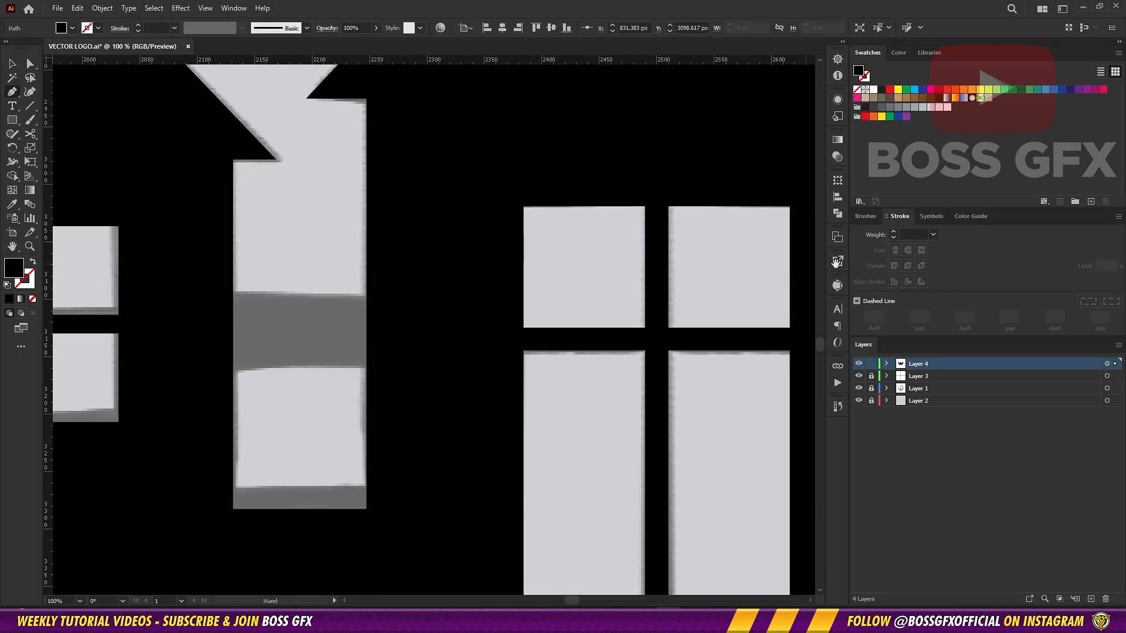
pyautogui.moveTo(279, 344); pyautogui.dragTo(1044, 345)
pyautogui.moveTo(106, 319); pyautogui.dragTo(997, 315)
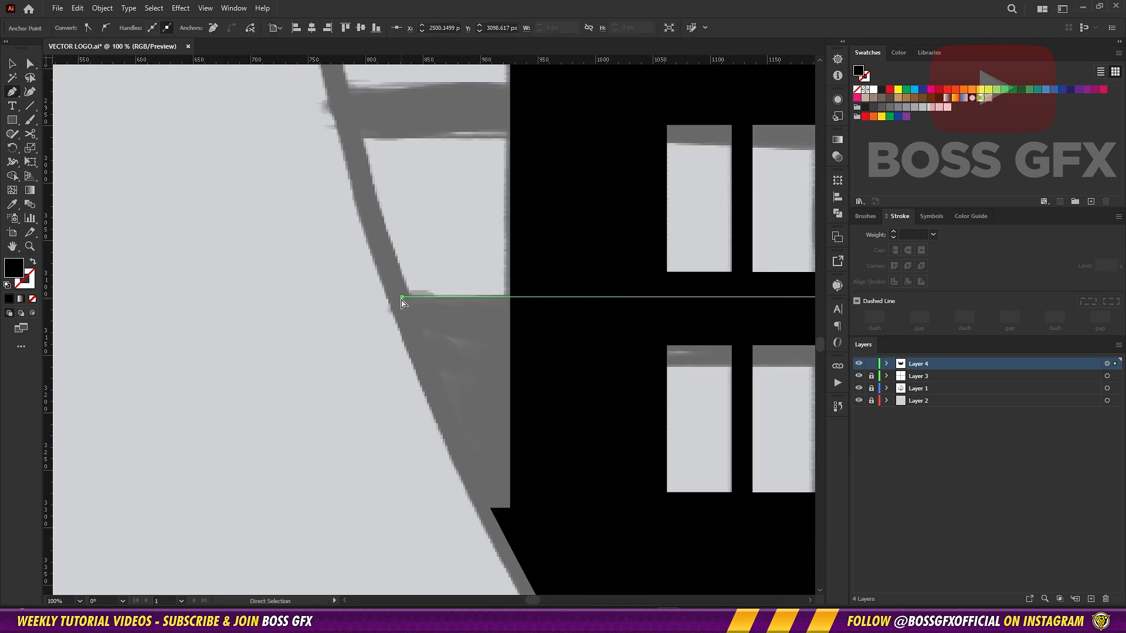
# Draw the bar's lower edge, close its slanted left end along the circle, and fill it black, about 1669 by 56 px overall
pyautogui.moveTo(786, 384); pyautogui.dragTo(355, 356)
pyautogui.hotkey('shift', 'x')
pyautogui.click(226, 352)
pyautogui.moveTo(618, 355)
pyautogui.mouseDown()
pyautogui.moveTo(846, 375)
pyautogui.moveTo(88, 349)
pyautogui.mouseUp()
pyautogui.moveTo(799, 350)
pyautogui.mouseDown()
pyautogui.moveTo(379, 348)
pyautogui.moveTo(378, 339)
pyautogui.mouseUp()
pyautogui.moveTo(281, 347); pyautogui.dragTo(733, 352)
pyautogui.moveTo(336, 350); pyautogui.dragTo(166, 352)
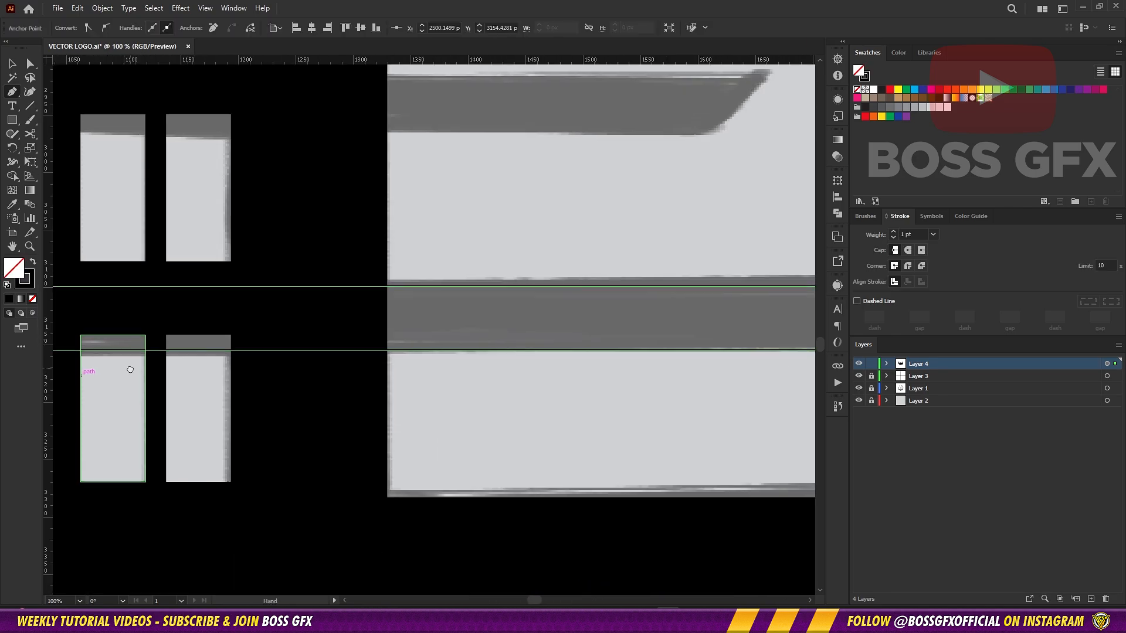
pyautogui.moveTo(756, 357); pyautogui.dragTo(364, 373)
pyautogui.moveTo(667, 422); pyautogui.dragTo(469, 408)
pyautogui.hotkey('shift', 'x')
pyautogui.keyDown('ctrl'); pyautogui.click(469, 408); pyautogui.keyUp('ctrl')
pyautogui.moveTo(176, 346); pyautogui.dragTo(791, 349)
pyautogui.moveTo(176, 347); pyautogui.dragTo(792, 350)
pyautogui.moveTo(109, 348); pyautogui.dragTo(639, 349)
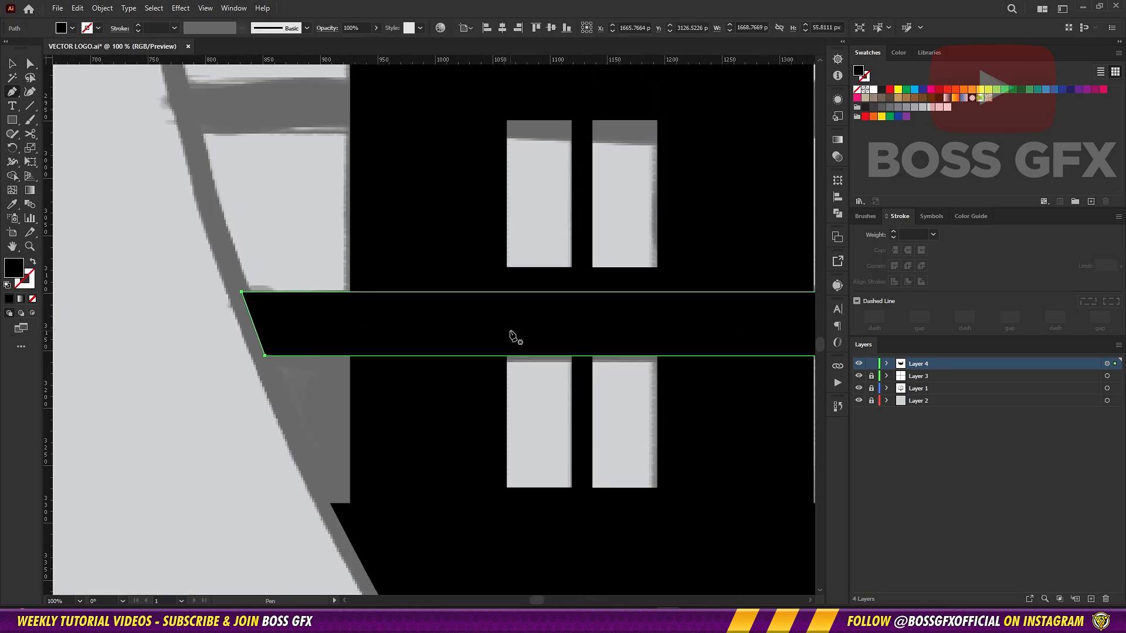
# Switch the bar to an outline and move it up between the left tall building's two lowest window rows
pyautogui.hotkey('shift', 'x')
pyautogui.click(683, 342)
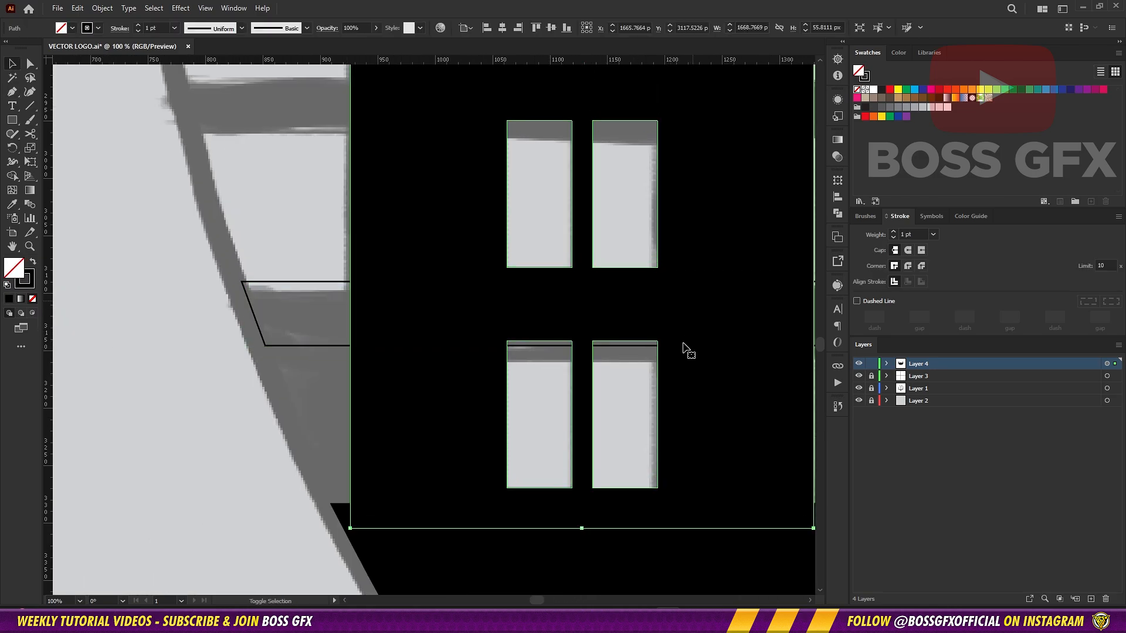
pyautogui.moveTo(330, 345); pyautogui.dragTo(329, 334)
pyautogui.moveTo(791, 330); pyautogui.dragTo(279, 333)
pyautogui.moveTo(804, 318); pyautogui.dragTo(407, 321)
pyautogui.moveTo(740, 316); pyautogui.dragTo(547, 312)
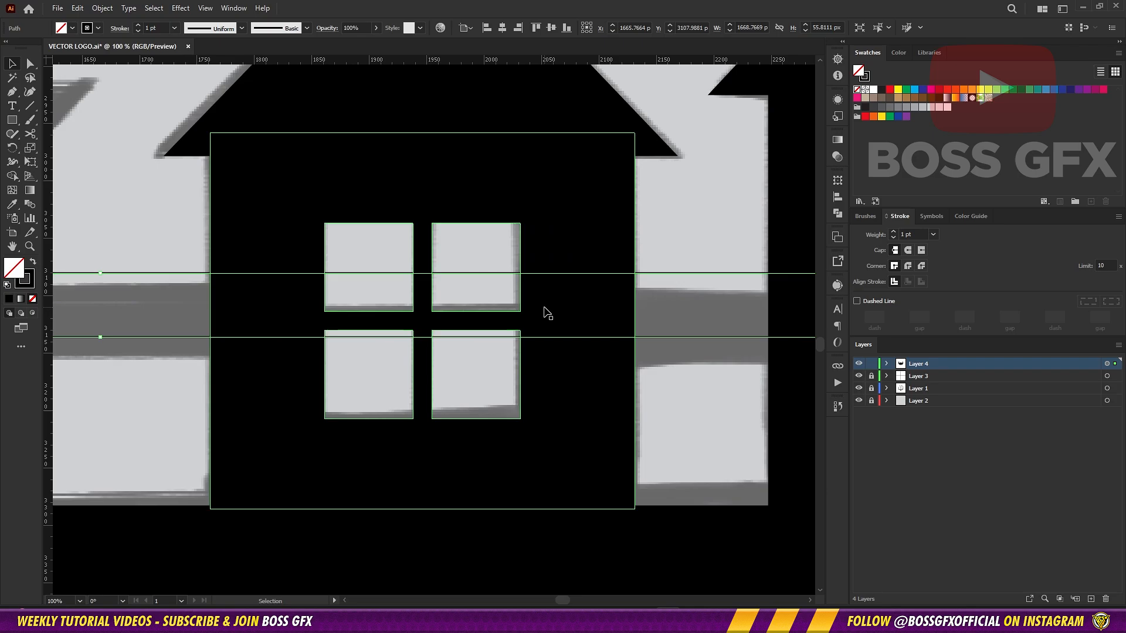
# Cut the bar away where it crosses the left house and the left half of the central house, using Shape Builder
pyautogui.hotkey('ctrl', 'a')
pyautogui.hotkey('shift', 'm')
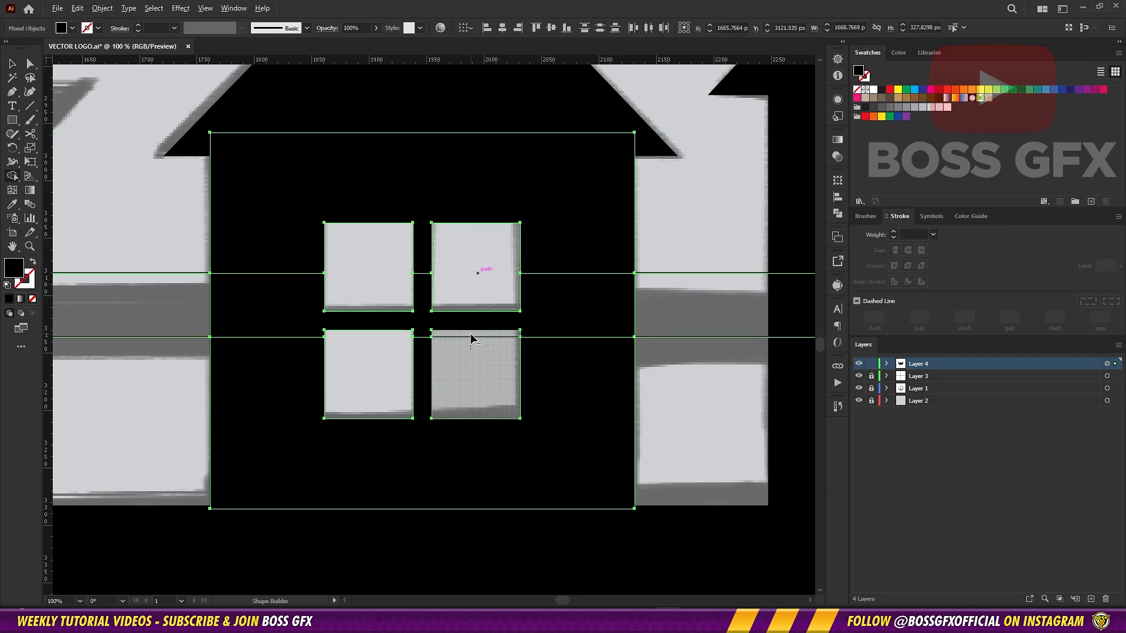
pyautogui.moveTo(427, 320); pyautogui.dragTo(423, 258)
pyautogui.moveTo(795, 363); pyautogui.dragTo(222, 366)
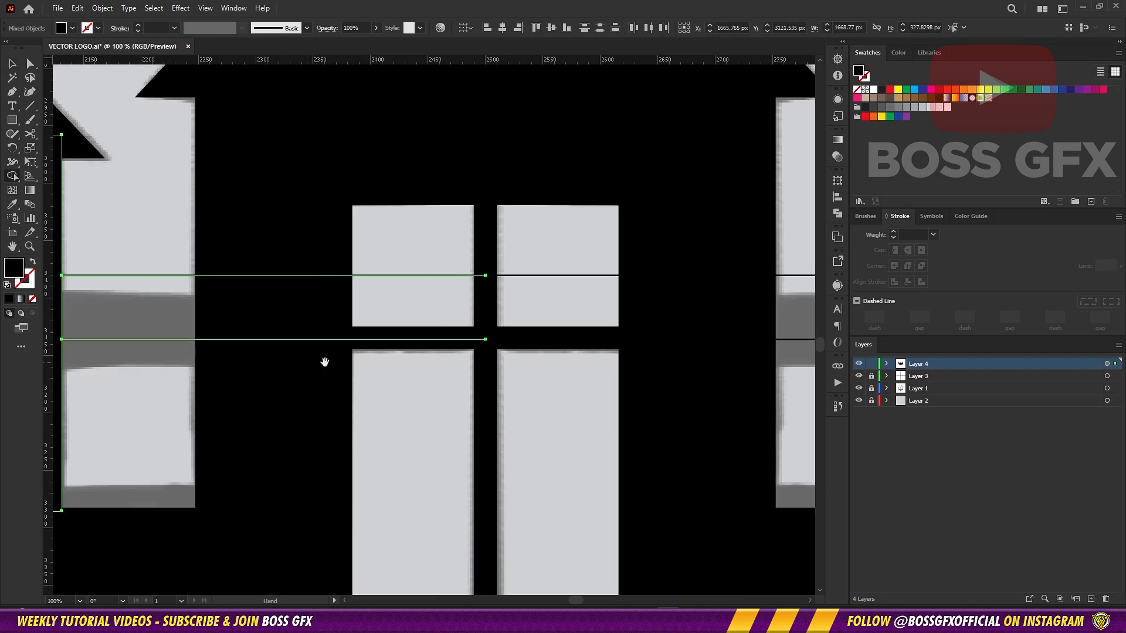
pyautogui.press('v')
pyautogui.moveTo(163, 226); pyautogui.dragTo(481, 421)
pyautogui.hotkey('shift', 'm')
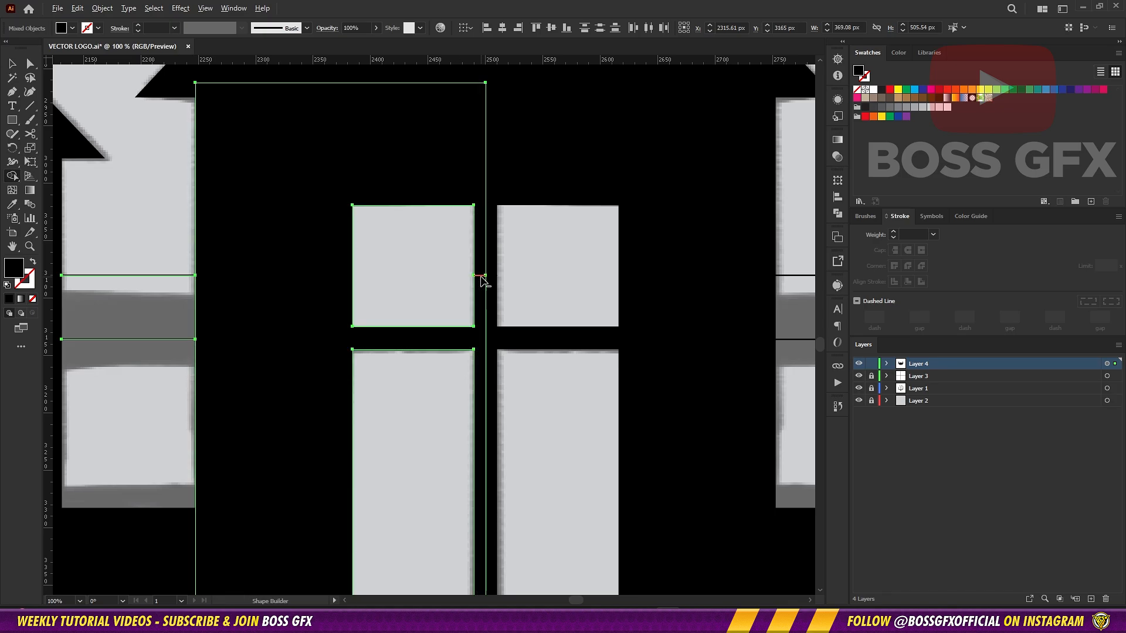
pyautogui.keyDown('alt'); pyautogui.click(481, 277); pyautogui.keyUp('alt')
# Ungroup the cut pieces, then close the bar segment between the left house and the central house and fill it black
pyautogui.press('v')
pyautogui.moveTo(162, 361); pyautogui.dragTo(594, 287)
pyautogui.hotkey('ctrl', 'shift', 'g')
pyautogui.click(594, 286)
pyautogui.click(558, 336)
pyautogui.press('p')
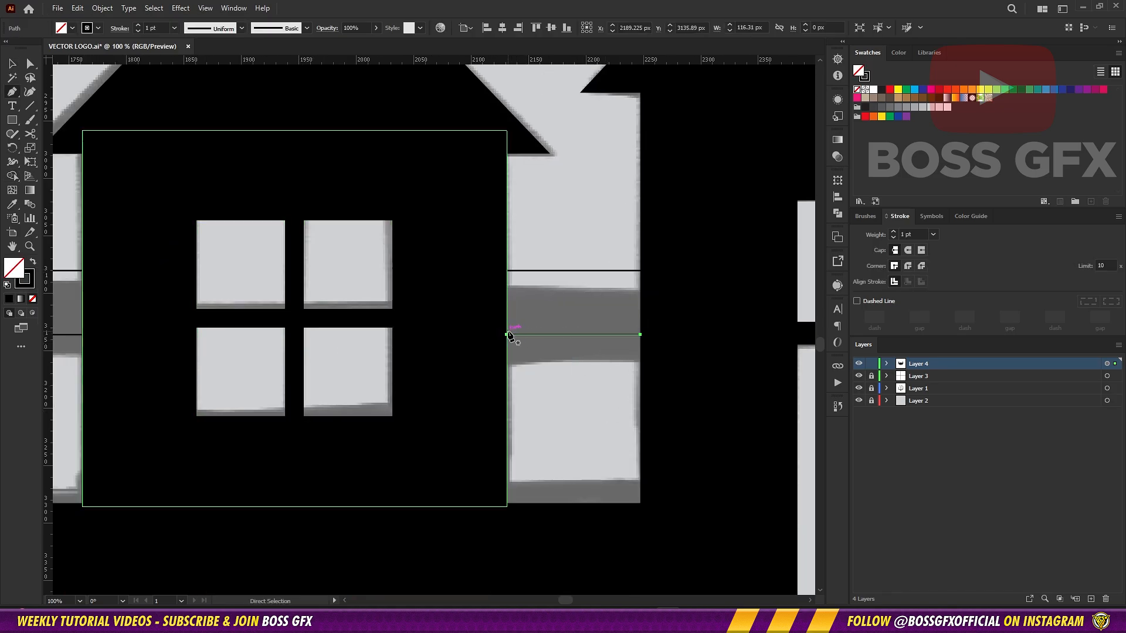
pyautogui.hotkey('shift', 'x')
pyautogui.hotkey('ctrl', 'shift', 'a')
# Close the bar segment running from the circle's left edge to the left house and fill it black
pyautogui.hotkey('shift', 'x')
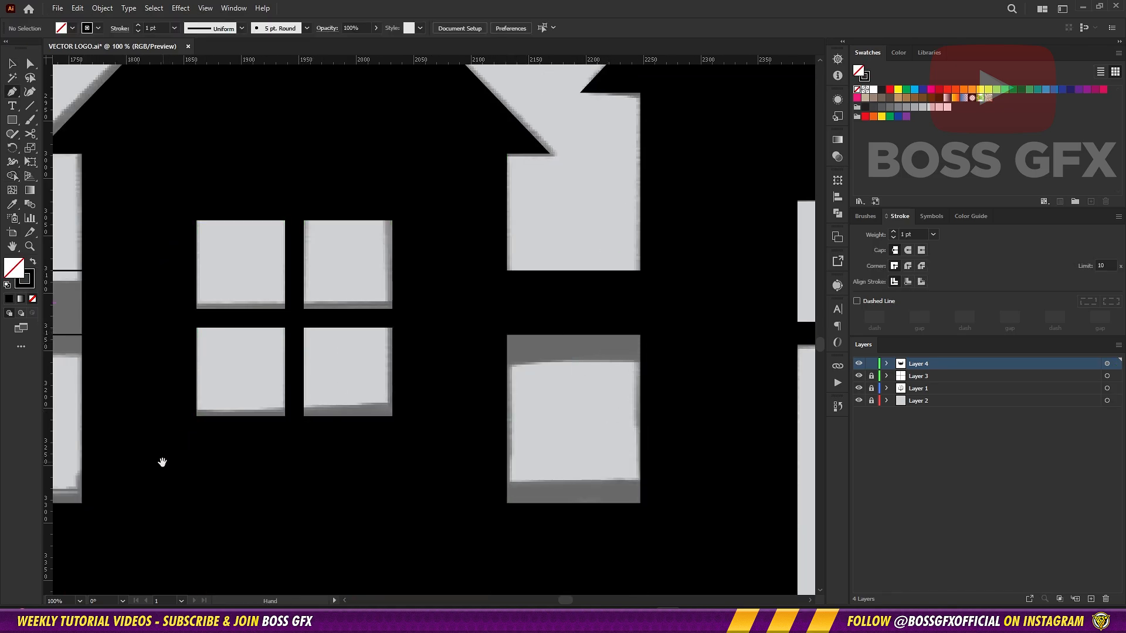
pyautogui.moveTo(163, 462); pyautogui.dragTo(640, 352)
pyautogui.click(721, 271)
pyautogui.hotkey('shift', 'x')
pyautogui.moveTo(241, 444); pyautogui.dragTo(809, 460)
pyautogui.hotkey('ctrl', 'shift', 'a')
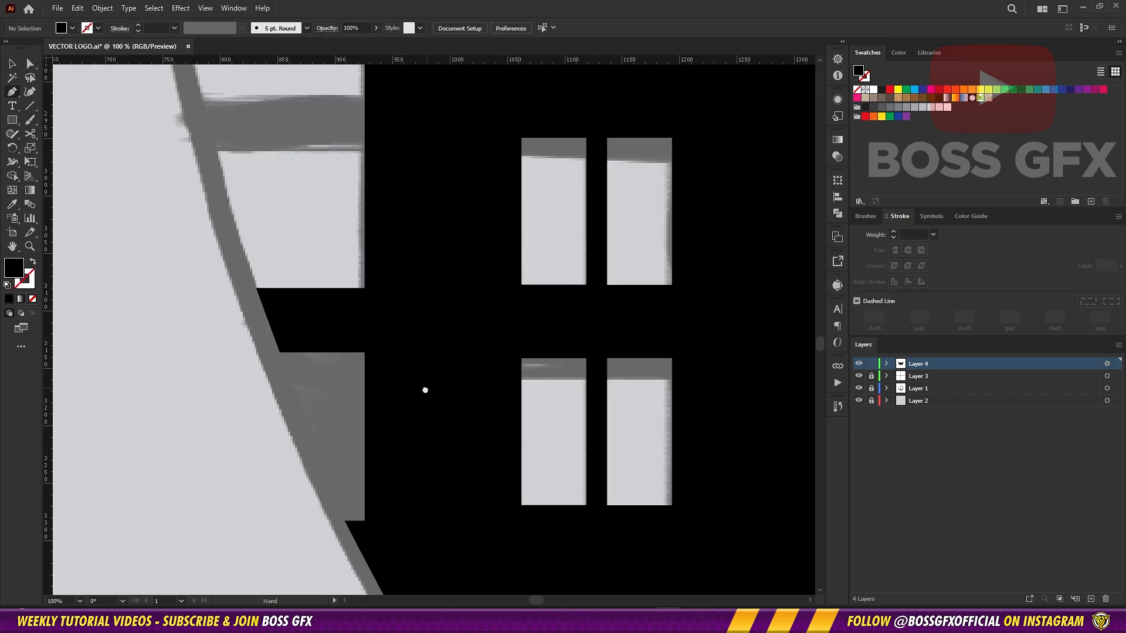
# Compare the traced bar segments with the sketch by hiding and showing Layer 1
pyautogui.moveTo(762, 390); pyautogui.dragTo(158, 352)
pyautogui.hotkey('ctrl', '-')
pyautogui.hotkey('ctrl', '-')
pyautogui.hotkey('ctrl', '-')
pyautogui.hotkey('ctrl', '-')
pyautogui.hotkey('ctrl', '-')
pyautogui.click(859, 389)
pyautogui.click(859, 389)
# Duplicate both bar segments straight down, midway between the existing bar and the ground, and hide the sketch on Layer 1
pyautogui.moveTo(617, 367); pyautogui.dragTo(528, 360)
pyautogui.press('v')
pyautogui.click(444, 331)
pyautogui.hotkey('ctrl', '+')
pyautogui.hotkey('ctrl', '+')
pyautogui.moveTo(347, 353); pyautogui.dragTo(597, 346)
pyautogui.keyDown('shift'); pyautogui.click(509, 321); pyautogui.keyUp('shift')
pyautogui.moveTo(686, 323); pyautogui.dragTo(686, 358)
pyautogui.click(477, 303)
pyautogui.click(859, 389)
# Remove the parts of the lower bar covering the left tall building's lowest windows, using Shape Builder
pyautogui.moveTo(295, 353); pyautogui.dragTo(435, 350)
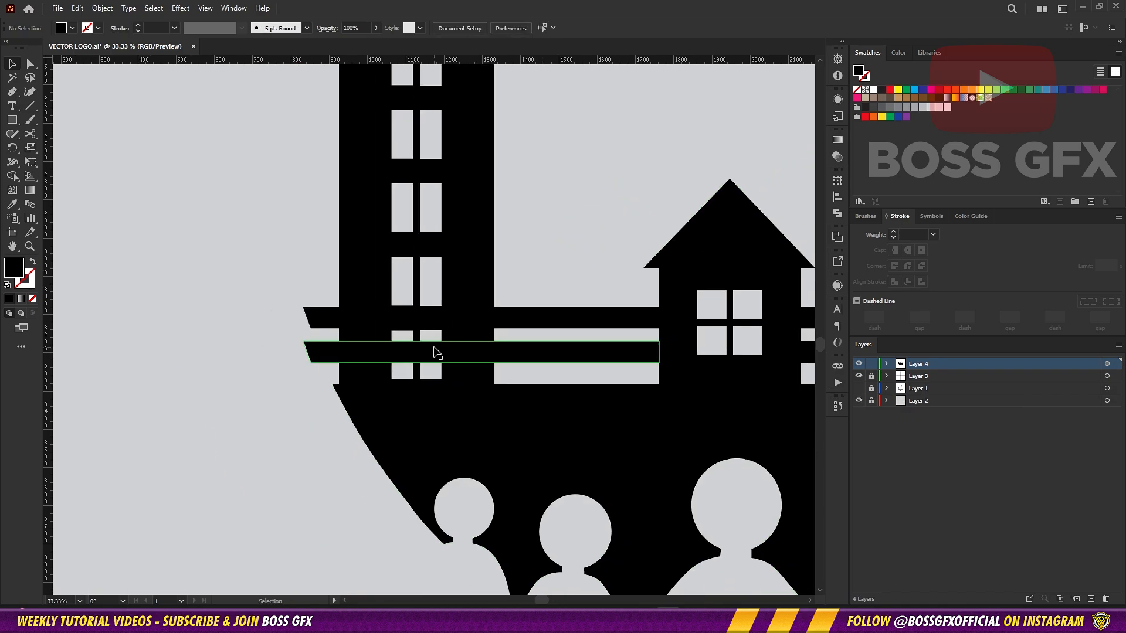
pyautogui.click(434, 351)
pyautogui.keyDown('shift'); pyautogui.click(446, 319); pyautogui.keyUp('shift')
pyautogui.click(463, 353)
pyautogui.keyDown('shift'); pyautogui.click(466, 374); pyautogui.keyUp('shift')
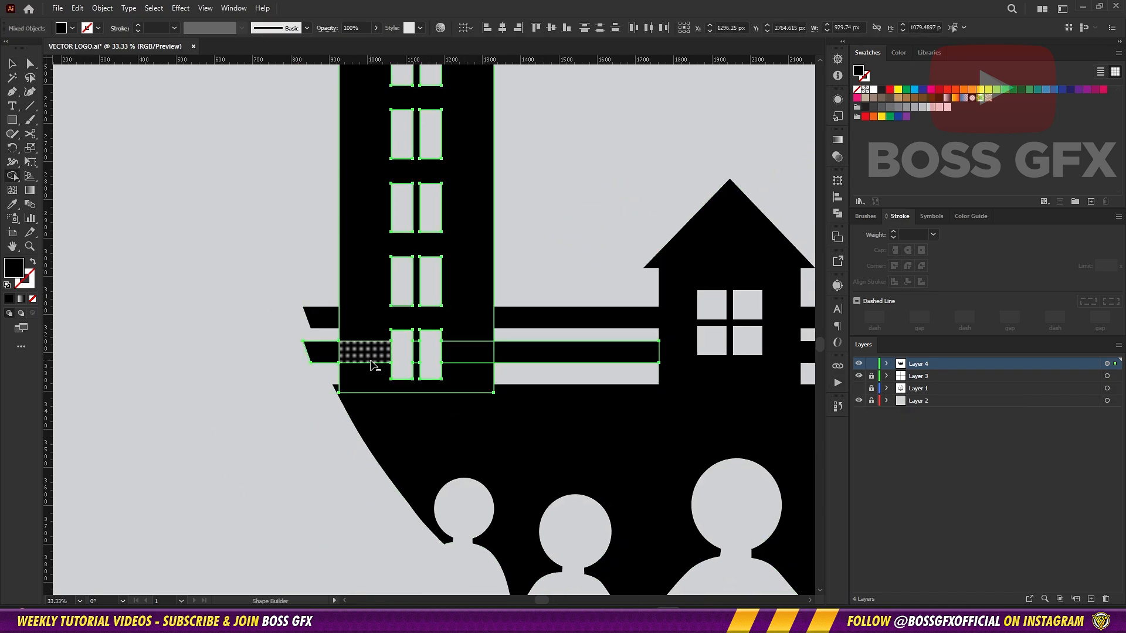
pyautogui.click(286, 380)
pyautogui.click(355, 353)
pyautogui.hotkey('shift', 'x')
pyautogui.hotkey('ctrl', 'z')
pyautogui.hotkey('ctrl', 'z')
pyautogui.click(517, 379)
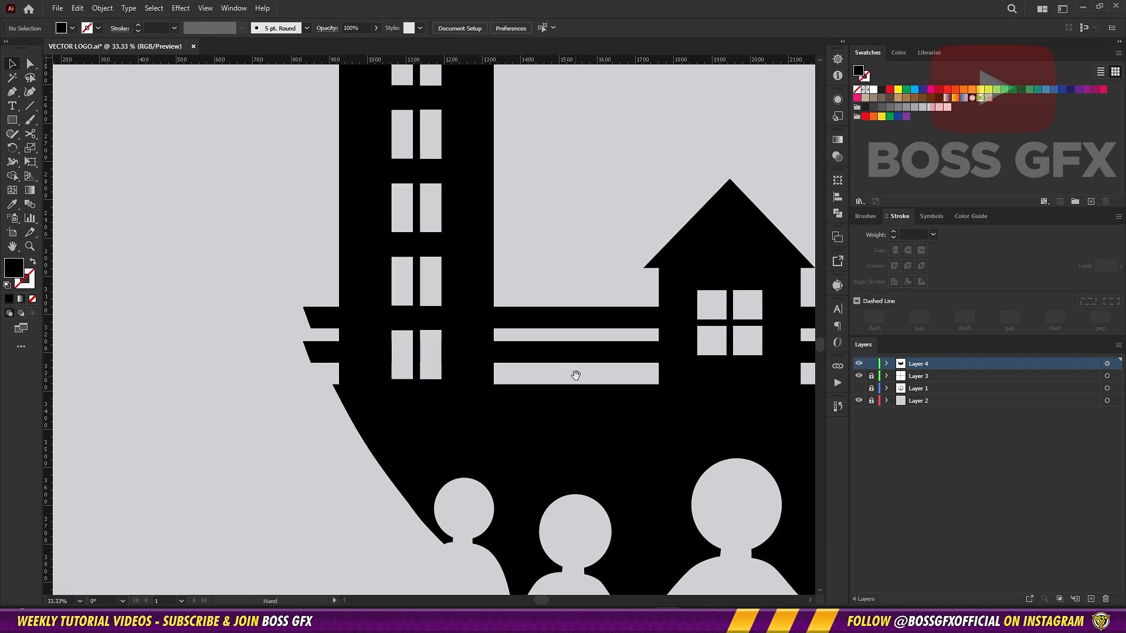
# Review the bars in the whole logo and show the sketch on Layer 1
pyautogui.moveTo(575, 375); pyautogui.dragTo(327, 388)
pyautogui.hotkey('ctrl', '-')
pyautogui.hotkey('ctrl', '-')
pyautogui.hotkey('ctrl', '-')
pyautogui.hotkey('ctrl', '+')
pyautogui.hotkey('ctrl', '+')
pyautogui.hotkey('ctrl', '+')
pyautogui.click(858, 388)
# Draw the top edge of the next bar up, from the circle's inner left edge to the band's pointed end near the left house
pyautogui.press('p')
pyautogui.moveTo(444, 284); pyautogui.dragTo(733, 299)
pyautogui.moveTo(618, 317); pyautogui.dragTo(691, 384)
pyautogui.hotkey('ctrl', '+')
pyautogui.hotkey('ctrl', '+')
pyautogui.hotkey('ctrl', '+')
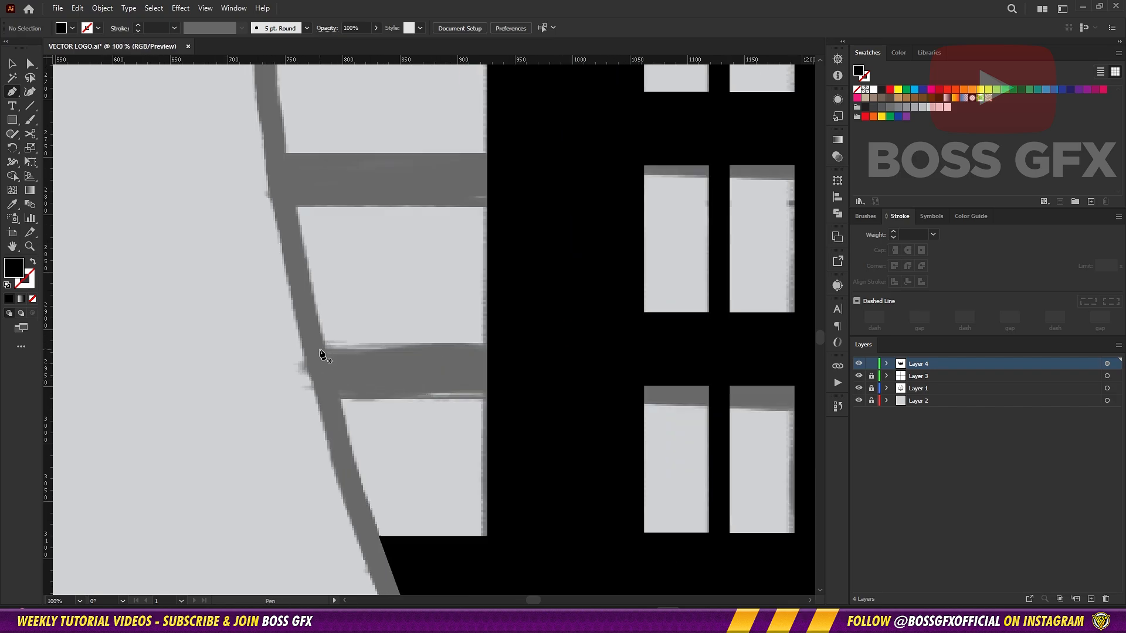
pyautogui.click(320, 352)
pyautogui.moveTo(789, 352); pyautogui.dragTo(58, 340)
pyautogui.click(544, 390)
pyautogui.hotkey('ctrl', 'z')
pyautogui.moveTo(687, 336); pyautogui.dragTo(639, 332)
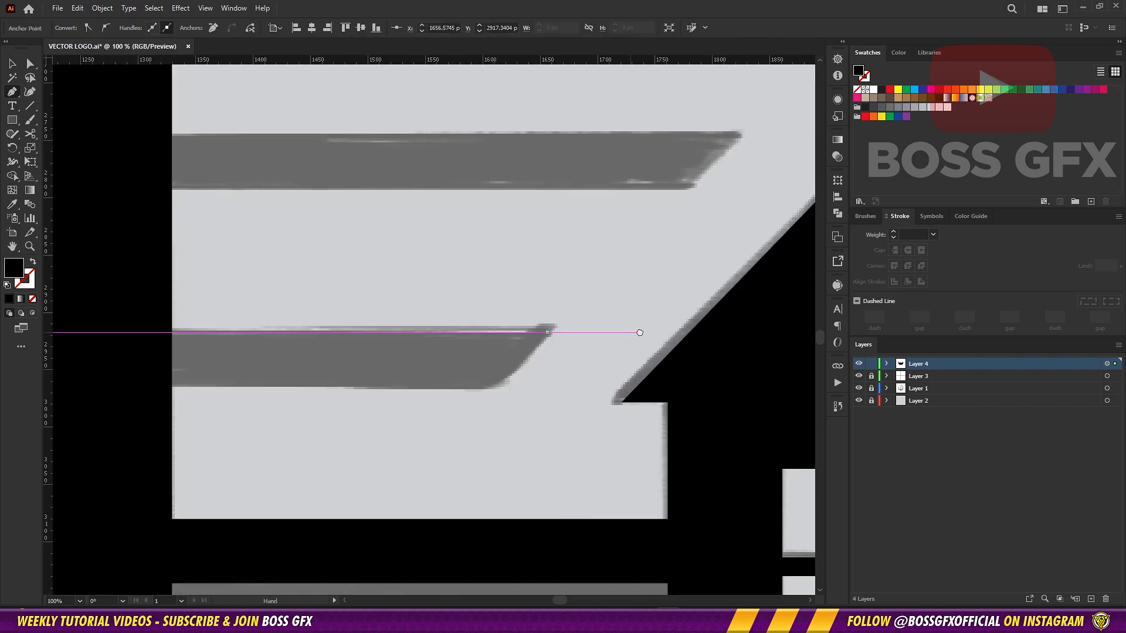
# Close the bar with a slanted right end and a left end following the circle, and fill it black, about 945 by 48 px
pyautogui.hscroll(-10, 646, 408)
pyautogui.hotkey('shift', 'x')
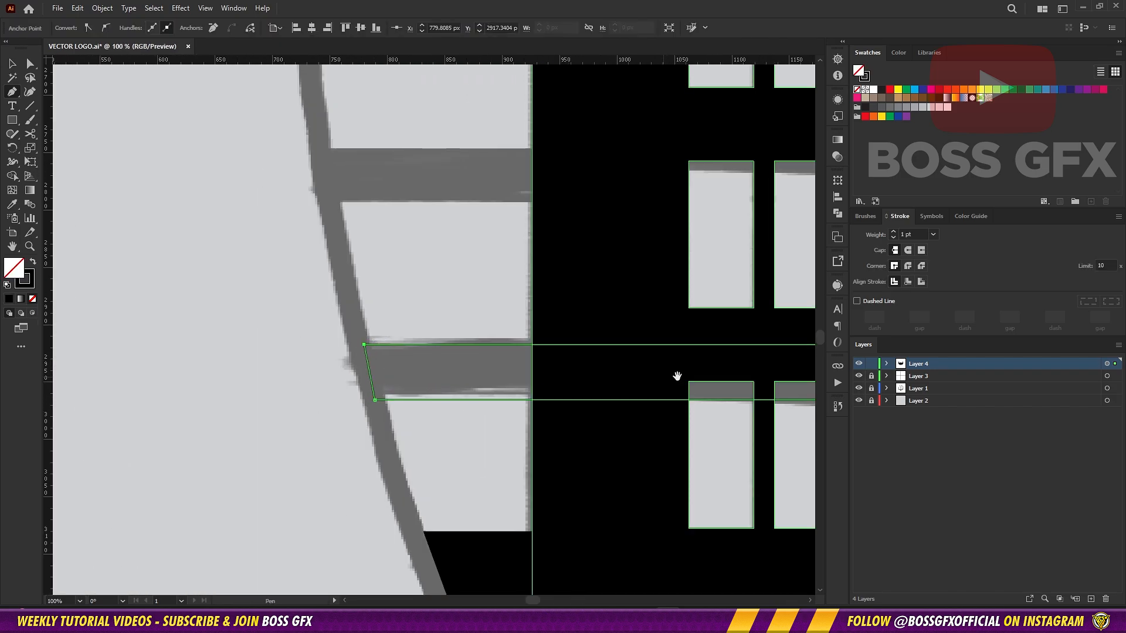
pyautogui.moveTo(677, 376); pyautogui.dragTo(64, 370)
pyautogui.hotkey('shift', 'x')
pyautogui.hotkey('ctrl', 'shift', 'a')
pyautogui.moveTo(76, 416)
pyautogui.mouseDown()
pyautogui.moveTo(588, 414)
pyautogui.moveTo(64, 403)
pyautogui.mouseUp()
pyautogui.moveTo(183, 404)
pyautogui.mouseDown()
pyautogui.moveTo(599, 402)
pyautogui.moveTo(539, 403)
pyautogui.mouseUp()
# Move the slanted-end bar slightly up on the sketched band and deselect it
pyautogui.press('v')
pyautogui.moveTo(720, 353); pyautogui.dragTo(713, 349)
pyautogui.moveTo(596, 405); pyautogui.dragTo(252, 405)
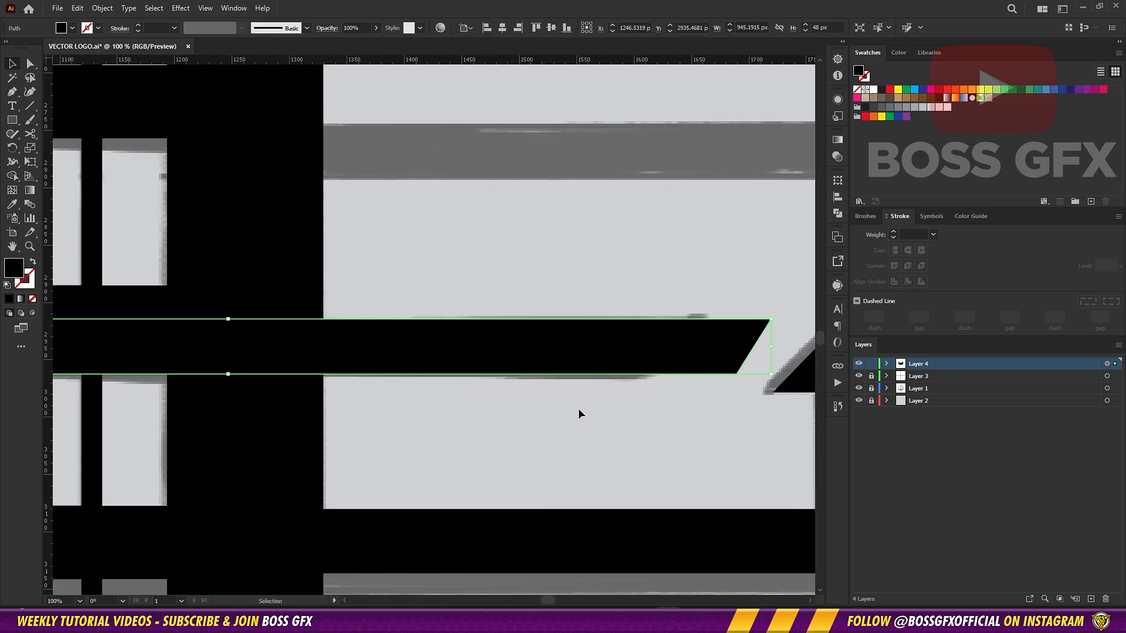
pyautogui.click(578, 414)
# Cut away the parts of the slanted-end bar overlapping the left tall building's window tops, using Shape Builder
pyautogui.scroll(-6, 578, 414)
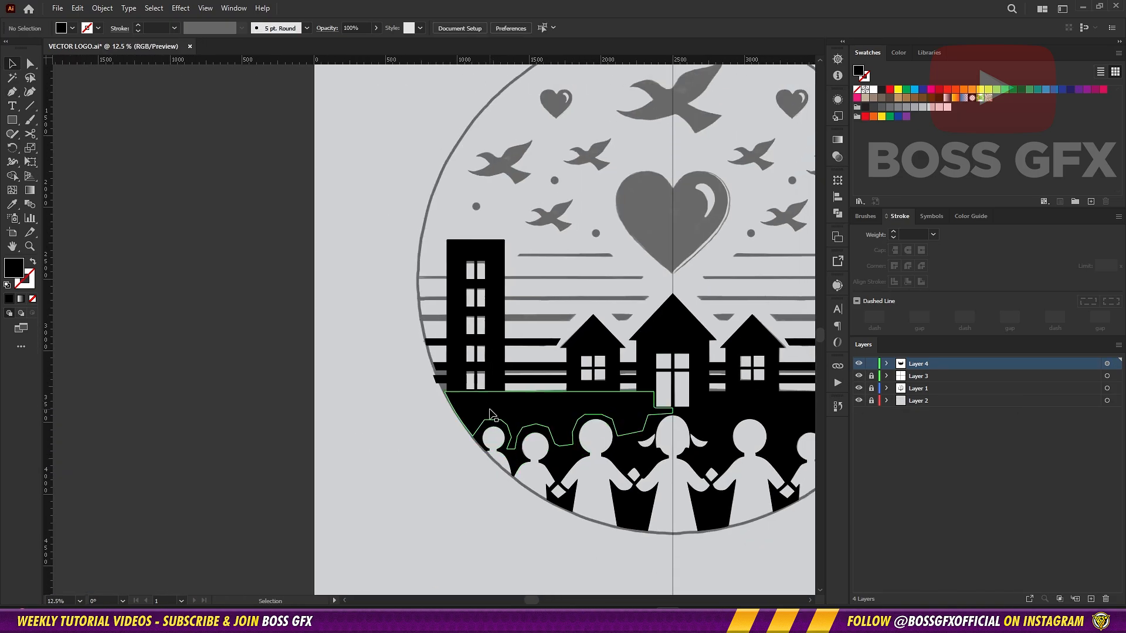
pyautogui.scroll(8, 490, 414)
pyautogui.scroll(-3, 345, 485)
pyautogui.moveTo(485, 418); pyautogui.dragTo(493, 417)
pyautogui.click(458, 375)
pyautogui.moveTo(448, 321); pyautogui.dragTo(464, 394)
pyautogui.hscroll(5, 461, 348)
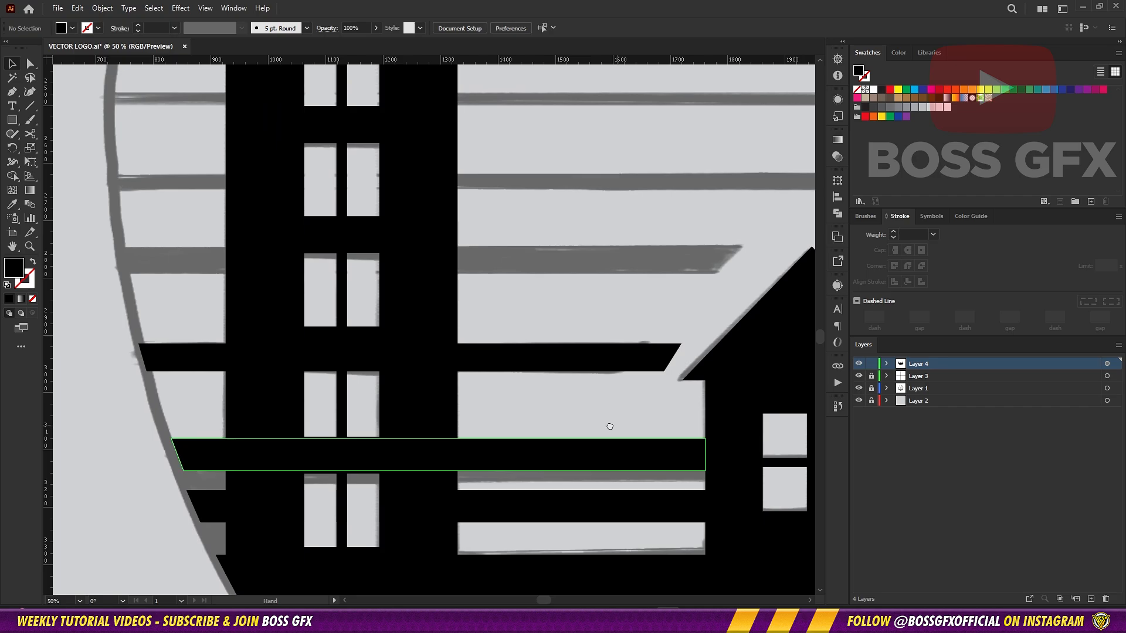
pyautogui.hscroll(-3, 533, 394)
pyautogui.hotkey('ctrl', 'a')
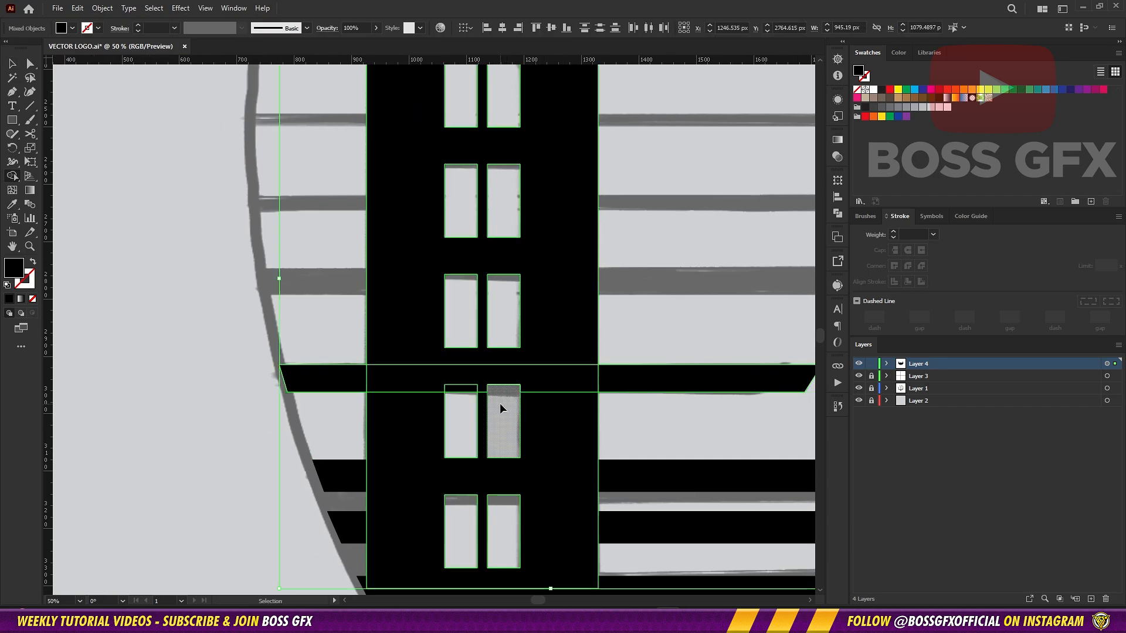
pyautogui.hotkey('ctrl', 'shift', 'a')
pyautogui.scroll(6, 555, 469)
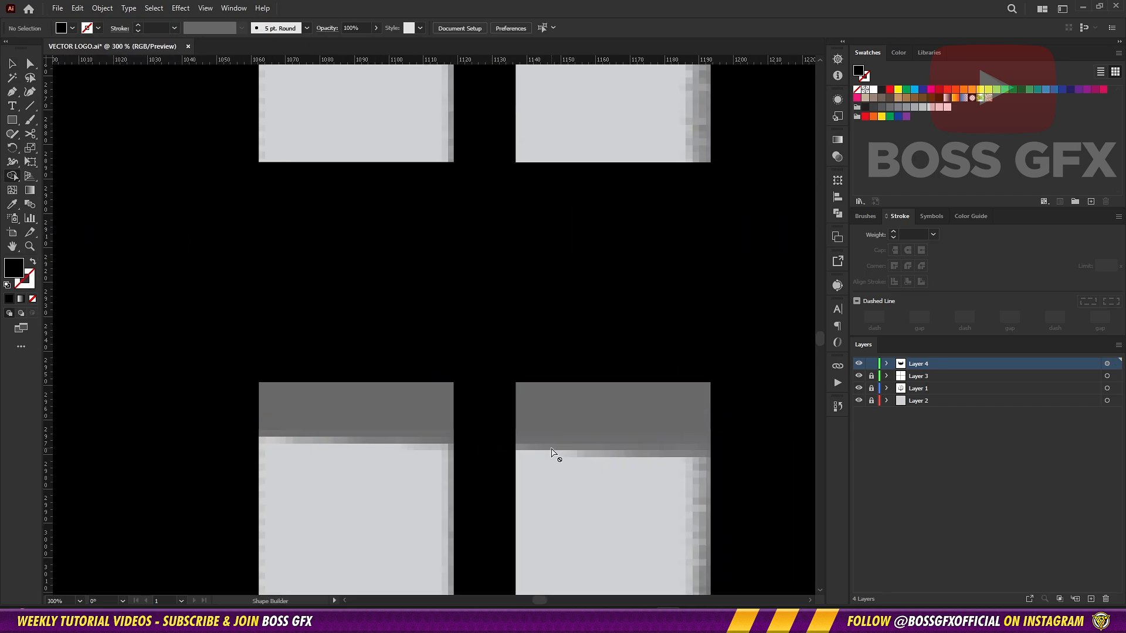
pyautogui.moveTo(553, 453); pyautogui.dragTo(606, 389)
# Hide the sketch on Layer 1 and bring the left tall building's upper windows into close view
pyautogui.click(858, 388)
pyautogui.keyDown('ctrl'); pyautogui.click(639, 296); pyautogui.keyUp('ctrl')
pyautogui.moveTo(241, 397)
pyautogui.mouseDown()
pyautogui.moveTo(576, 409)
pyautogui.moveTo(602, 458)
pyautogui.mouseUp()
# Try to turn the slanted-end bar into an outline and combine it with the left tall building using Shape Builder
pyautogui.hotkey('shift', 'x')
pyautogui.hotkey('ctrl', 'a')
pyautogui.hotkey('shift', 'm')
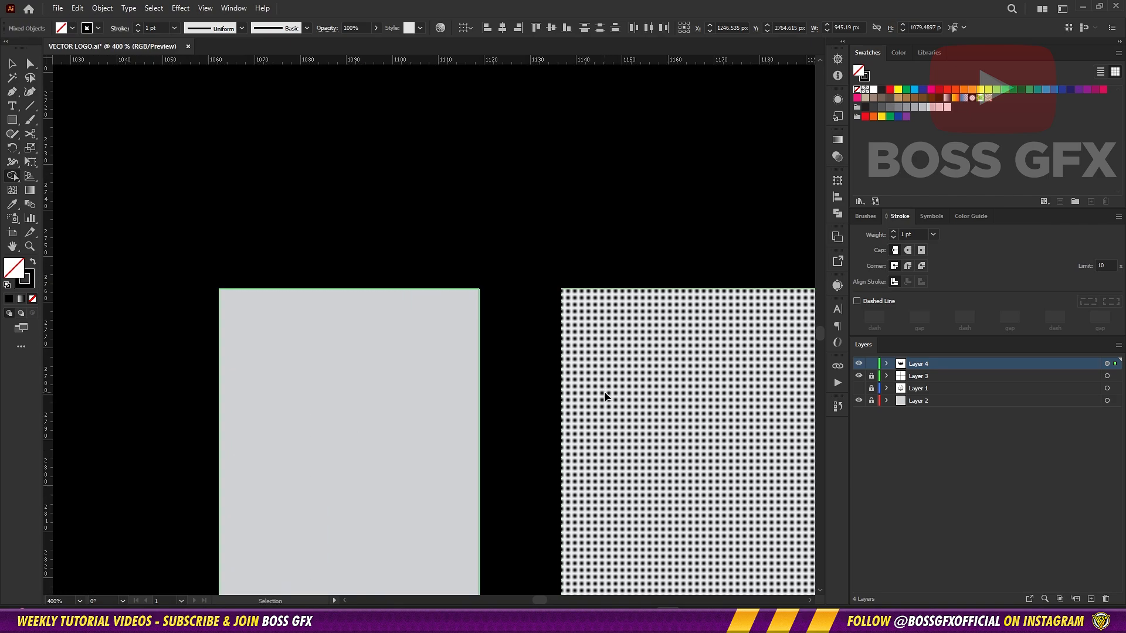
pyautogui.press('v')
pyautogui.moveTo(479, 358); pyautogui.dragTo(505, 363)
pyautogui.hotkey('ctrl', 'z')
pyautogui.hotkey('ctrl', 'z')
pyautogui.hotkey('ctrl', 'z')
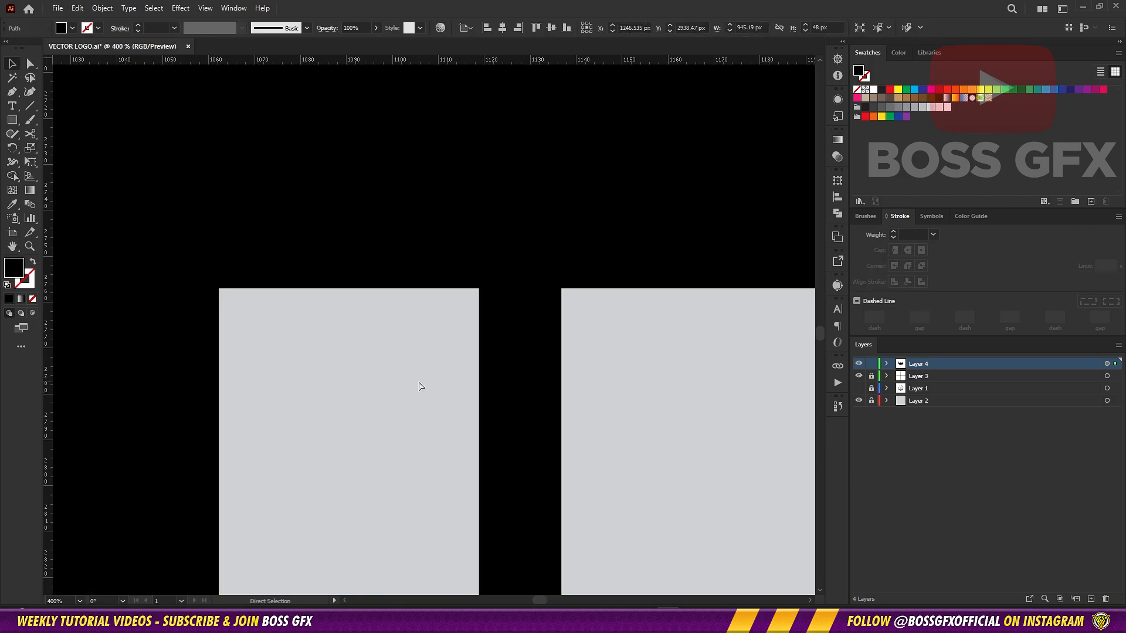
# Undo the last few edits, including the hiding of Layer 1
pyautogui.hotkey('ctrl', '1')
pyautogui.moveTo(368, 382); pyautogui.dragTo(539, 405)
pyautogui.hotkey('ctrl', 'z')
pyautogui.hotkey('ctrl', 'z')
pyautogui.hotkey('ctrl', 'z')
pyautogui.hotkey('ctrl', 'shift', 'z')
pyautogui.hotkey('ctrl', 'shift', 'z')
pyautogui.hotkey('ctrl', 'z')
# Select the horizontal bar with the tower artwork and cut out its overlaps with the two tower windows using Shape Builder
pyautogui.click(585, 388)
pyautogui.click(400, 373)
pyautogui.keyDown('shift'); pyautogui.click(550, 421); pyautogui.keyUp('shift')
pyautogui.hotkey('shift', 'm')
pyautogui.keyDown('alt'); pyautogui.click(529, 375); pyautogui.keyUp('alt')
pyautogui.keyDown('alt'); pyautogui.click(446, 376); pyautogui.keyUp('alt')
pyautogui.press('v')
pyautogui.click(762, 404)
pyautogui.moveTo(786, 357); pyautogui.dragTo(479, 389)
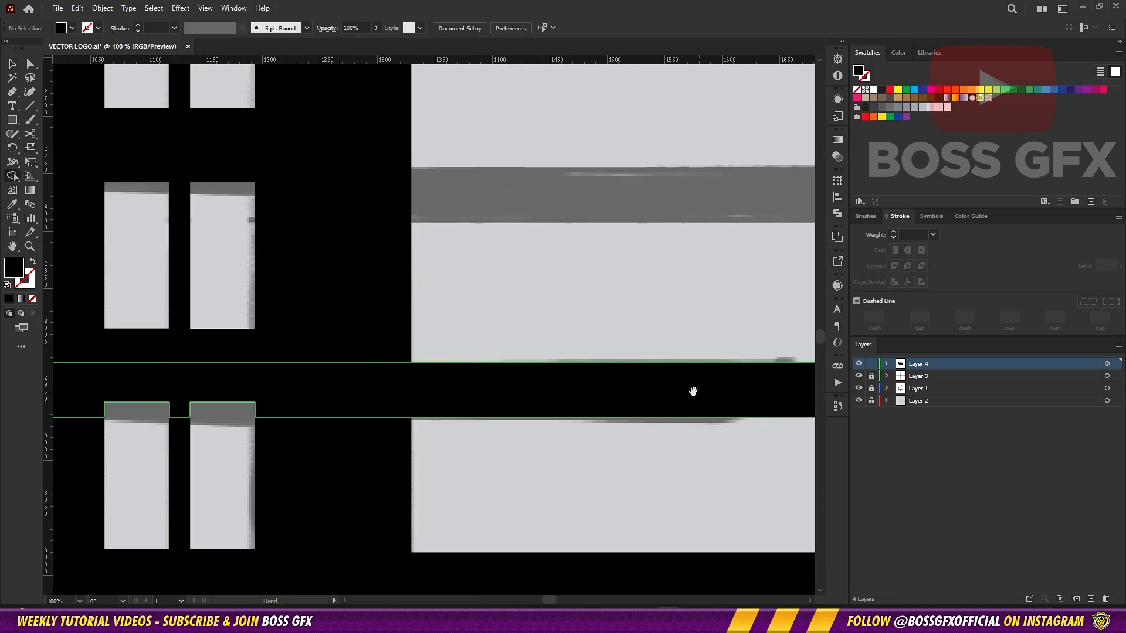
pyautogui.moveTo(199, 328); pyautogui.dragTo(754, 398)
pyautogui.moveTo(812, 360); pyautogui.dragTo(563, 378)
pyautogui.moveTo(282, 329); pyautogui.dragTo(570, 393)
pyautogui.press('p')
pyautogui.click(322, 321)
pyautogui.moveTo(792, 355); pyautogui.dragTo(176, 350)
pyautogui.moveTo(814, 343); pyautogui.dragTo(601, 342)
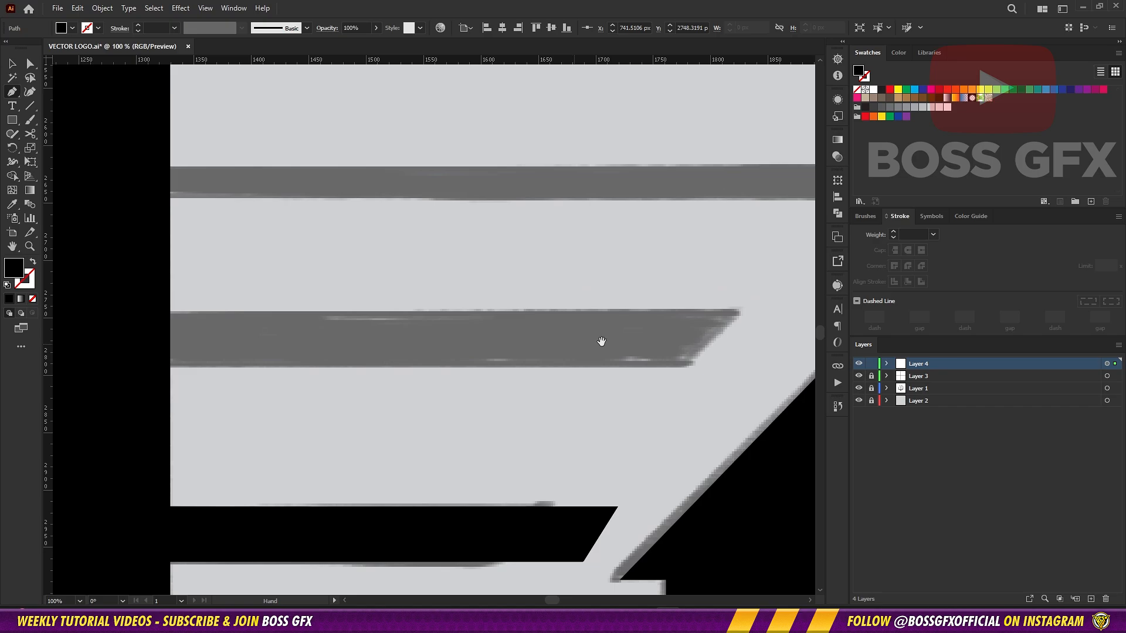
pyautogui.moveTo(88, 387); pyautogui.dragTo(750, 361)
pyautogui.hotkey('ctrl', 'z')
pyautogui.hotkey('ctrl', 'z')
pyautogui.hotkey('ctrl', 'z')
# Duplicate the slanted bar onto the gray sketch stripe above and extend its right-end corners to the stripe's end
pyautogui.moveTo(672, 549); pyautogui.dragTo(711, 310)
pyautogui.press('v')
pyautogui.click(614, 485)
pyautogui.hotkey('ctrl', 'z')
pyautogui.moveTo(588, 306); pyautogui.dragTo(546, 305)
pyautogui.moveTo(619, 297); pyautogui.dragTo(143, 300)
pyautogui.moveTo(768, 297); pyautogui.dragTo(549, 298)
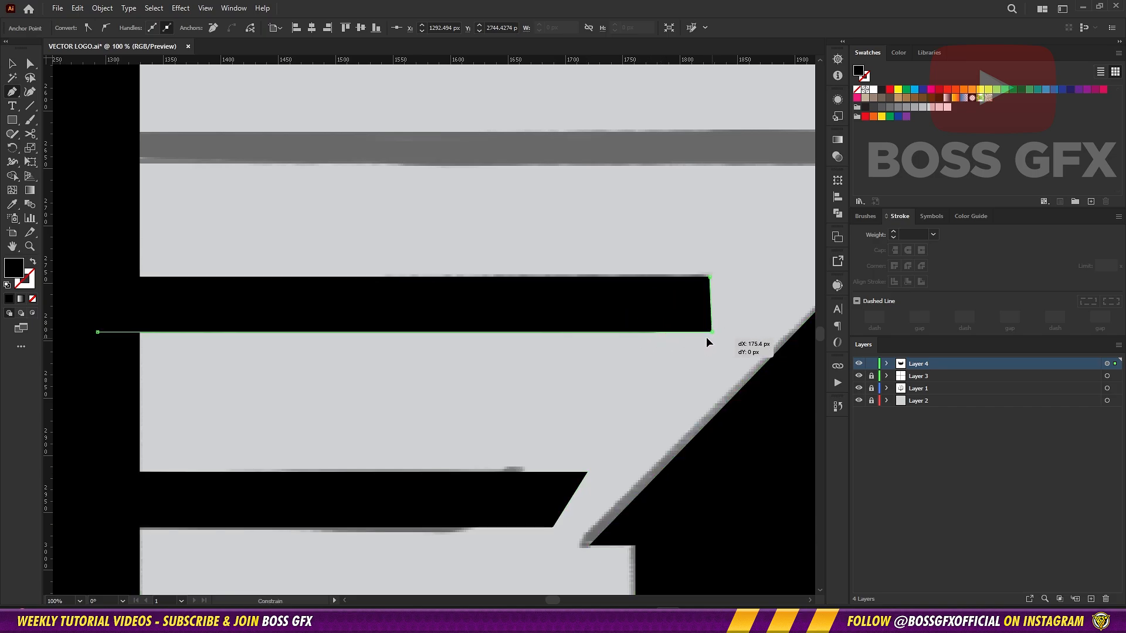
pyautogui.moveTo(747, 277); pyautogui.dragTo(749, 277)
pyautogui.moveTo(147, 352); pyautogui.dragTo(712, 416)
pyautogui.moveTo(389, 417); pyautogui.dragTo(424, 411)
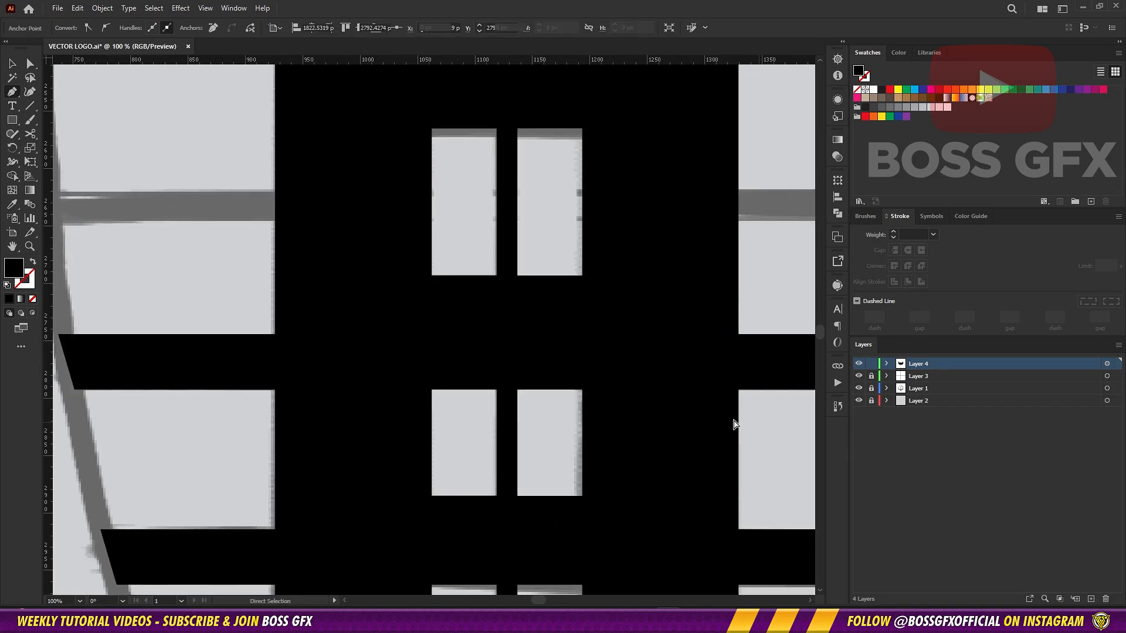
# Duplicate the new bar upward onto the next gray sketch stripe crossing the tower
pyautogui.keyDown('ctrl'); pyautogui.click(540, 389); pyautogui.keyUp('ctrl')
pyautogui.hotkey('ctrl', 'z')
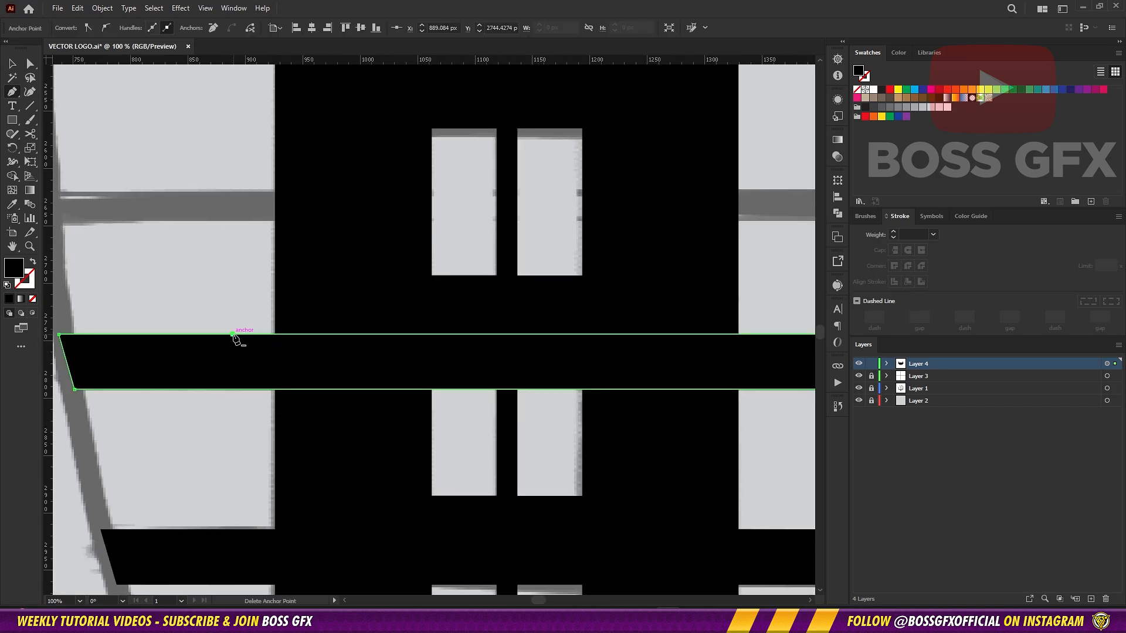
pyautogui.moveTo(248, 536); pyautogui.dragTo(300, 381)
pyautogui.keyDown('ctrl'); pyautogui.click(300, 380); pyautogui.keyUp('ctrl')
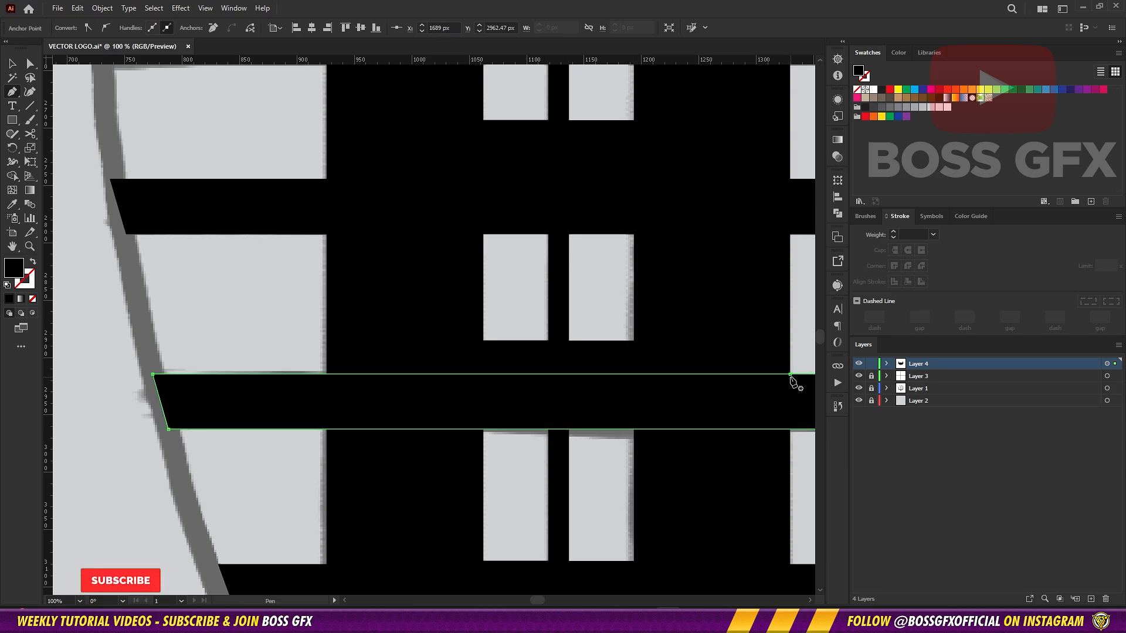
pyautogui.moveTo(762, 381); pyautogui.dragTo(327, 342)
pyautogui.moveTo(345, 182); pyautogui.dragTo(880, 404)
pyautogui.press('v')
pyautogui.moveTo(419, 394); pyautogui.dragTo(418, 253)
pyautogui.moveTo(429, 261); pyautogui.dragTo(494, 374)
pyautogui.moveTo(494, 374); pyautogui.dragTo(479, 368)
pyautogui.moveTo(763, 375); pyautogui.dragTo(64, 373)
pyautogui.moveTo(762, 375); pyautogui.dragTo(98, 362)
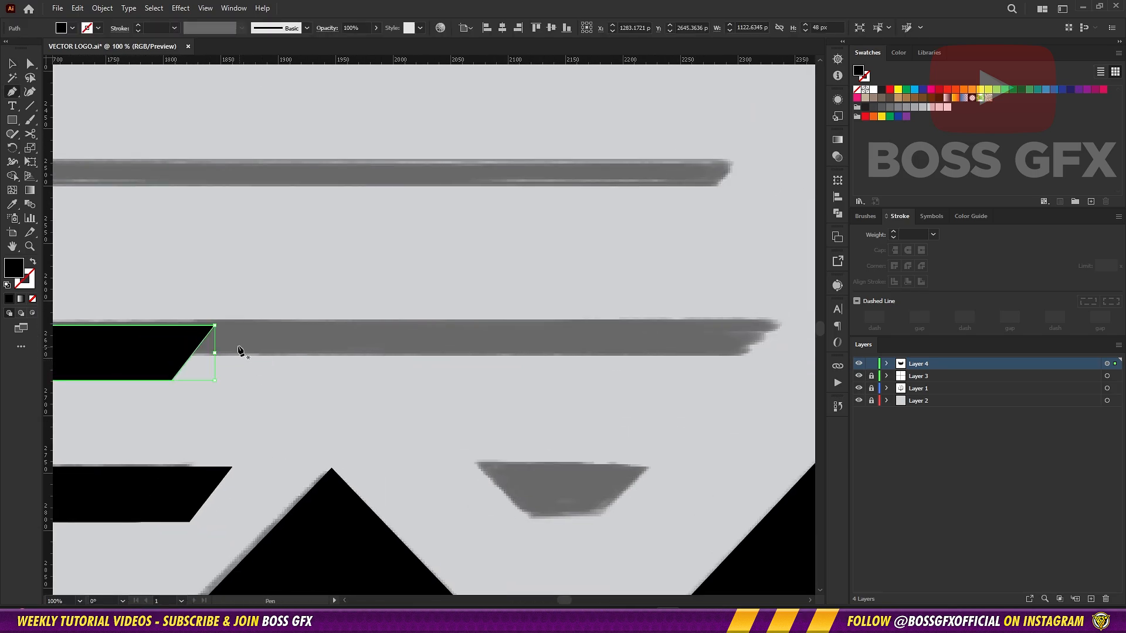
# Extend the copied bar's right-end corners to the far end of the long sketch stripe
pyautogui.press('p')
pyautogui.moveTo(214, 325); pyautogui.dragTo(766, 327)
pyautogui.hotkey('ctrl', 'z')
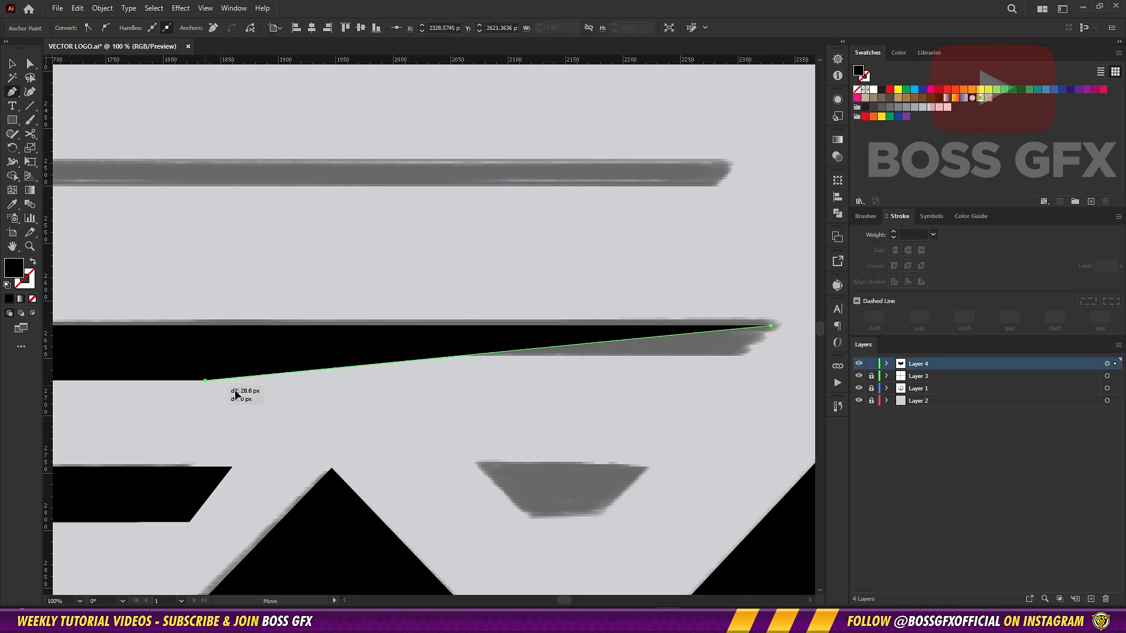
pyautogui.moveTo(236, 390)
pyautogui.mouseDown()
pyautogui.moveTo(709, 388)
pyautogui.moveTo(525, 418)
pyautogui.mouseUp()
# Swap the long bar's fill to an outline and refit its left-end corners to the sketch stripe
pyautogui.hotkey('shift', 'x')
pyautogui.moveTo(528, 393)
pyautogui.mouseDown()
pyautogui.moveTo(579, 398)
pyautogui.moveTo(545, 388)
pyautogui.mouseUp()
pyautogui.press('v')
pyautogui.click(552, 287)
pyautogui.click(540, 432)
pyautogui.moveTo(158, 404); pyautogui.dragTo(692, 411)
pyautogui.moveTo(205, 399); pyautogui.dragTo(657, 404)
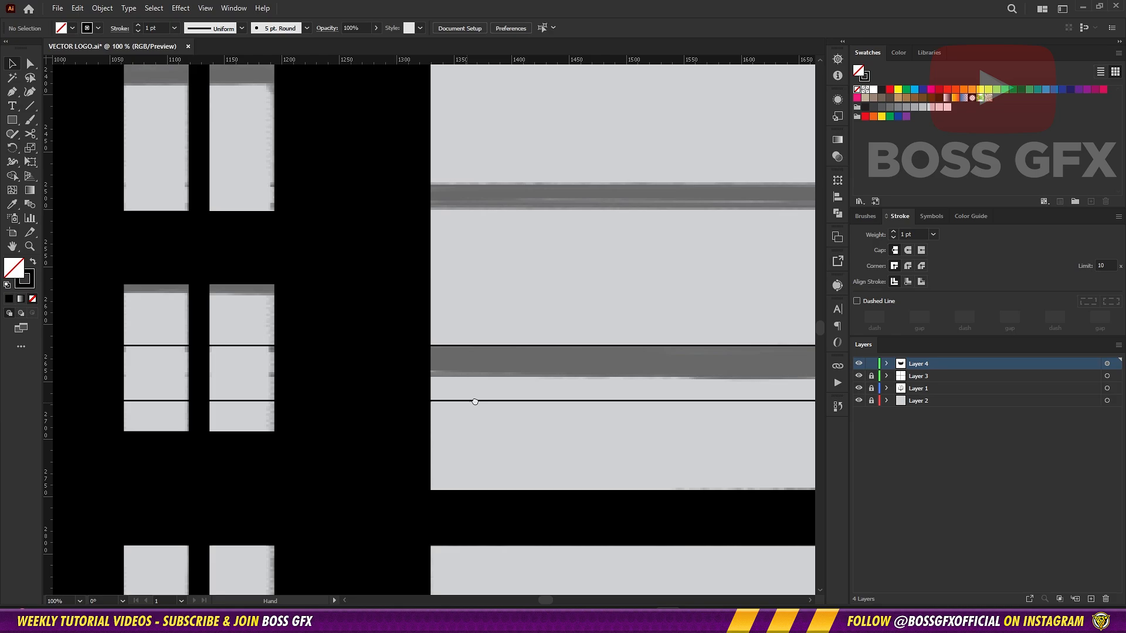
pyautogui.click(658, 412)
pyautogui.moveTo(170, 400); pyautogui.dragTo(194, 411)
pyautogui.moveTo(575, 412); pyautogui.dragTo(604, 393)
pyautogui.moveTo(217, 389); pyautogui.dragTo(620, 406)
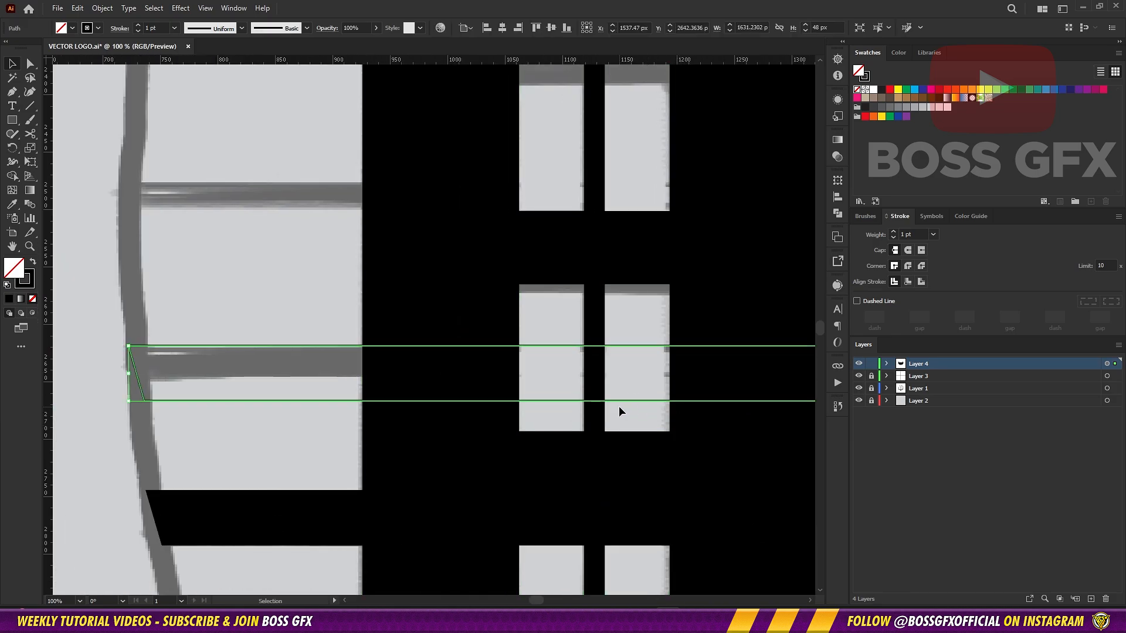
pyautogui.moveTo(128, 347); pyautogui.dragTo(138, 347)
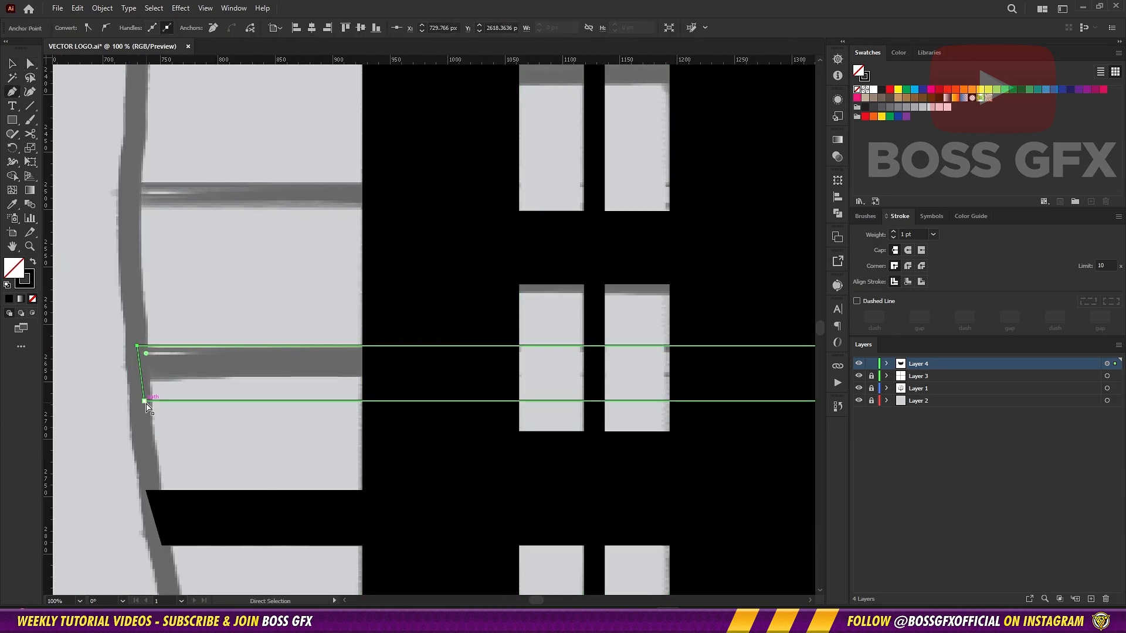
pyautogui.moveTo(144, 402); pyautogui.dragTo(145, 379)
pyautogui.moveTo(733, 405); pyautogui.dragTo(88, 367)
pyautogui.moveTo(733, 369); pyautogui.dragTo(92, 329)
pyautogui.moveTo(681, 324); pyautogui.dragTo(676, 303)
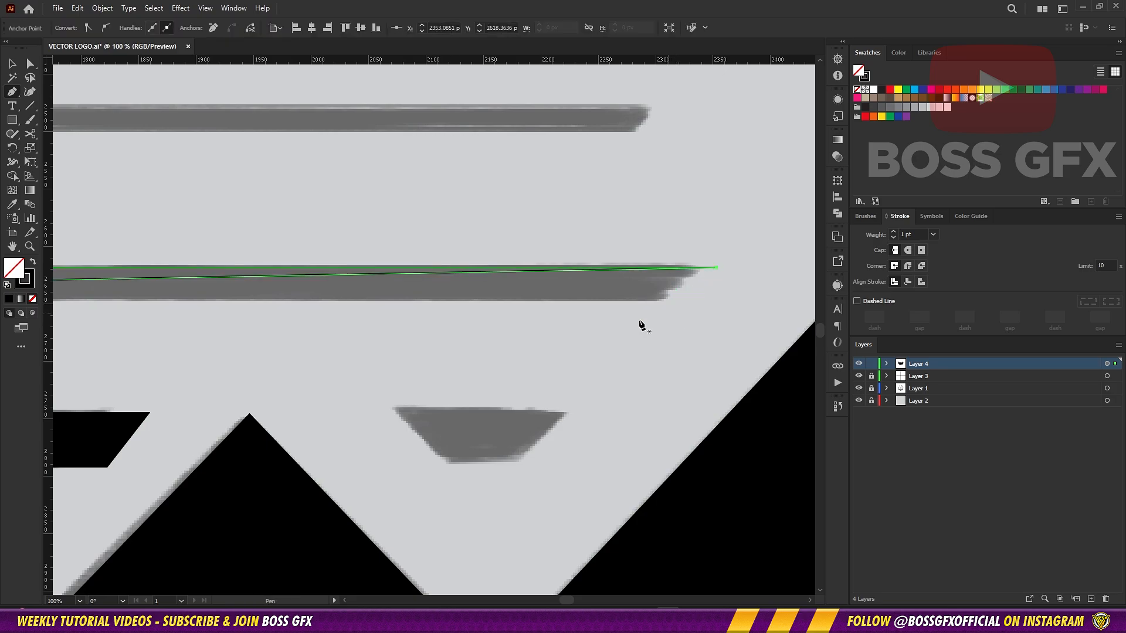
# Align the bar's lower corners with the thinner stripe's bottom edge and swap the outline back to a black fill
pyautogui.moveTo(100, 310); pyautogui.dragTo(656, 329)
pyautogui.moveTo(88, 314); pyautogui.dragTo(652, 337)
pyautogui.moveTo(99, 340); pyautogui.dragTo(727, 359)
pyautogui.moveTo(106, 366); pyautogui.dragTo(727, 386)
pyautogui.moveTo(257, 390); pyautogui.dragTo(630, 388)
pyautogui.moveTo(479, 376); pyautogui.dragTo(479, 374)
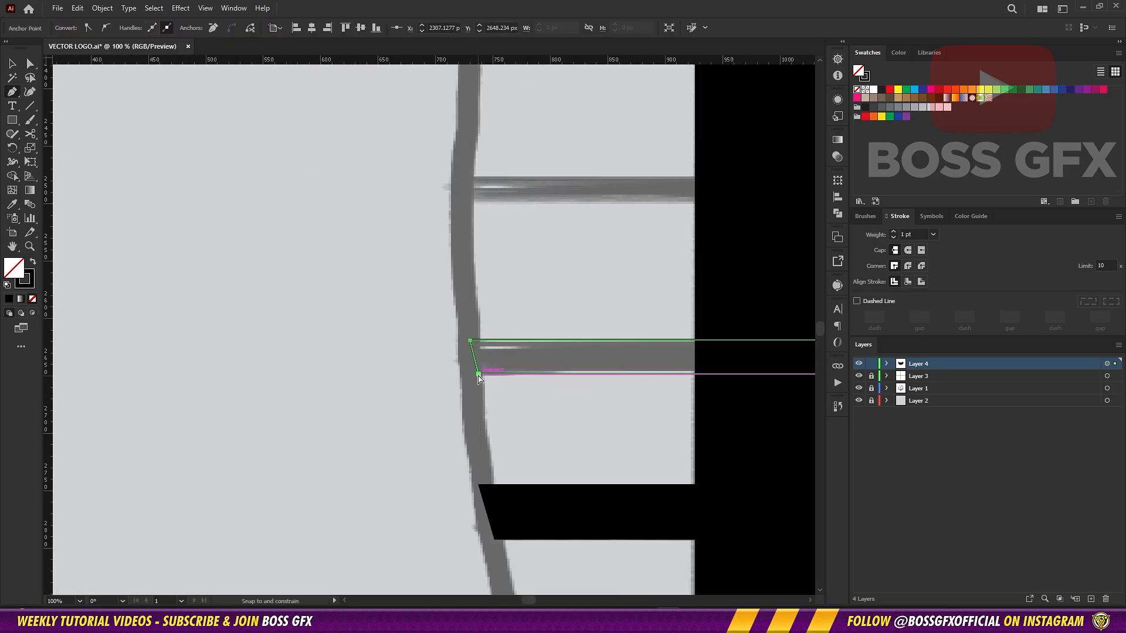
pyautogui.moveTo(728, 411); pyautogui.dragTo(284, 394)
pyautogui.moveTo(703, 395); pyautogui.dragTo(123, 408)
pyautogui.keyDown('ctrl'); pyautogui.click(638, 421); pyautogui.keyUp('ctrl')
pyautogui.moveTo(704, 399); pyautogui.dragTo(686, 431)
pyautogui.moveTo(111, 425); pyautogui.dragTo(718, 431)
pyautogui.hotkey('shift', 'x')
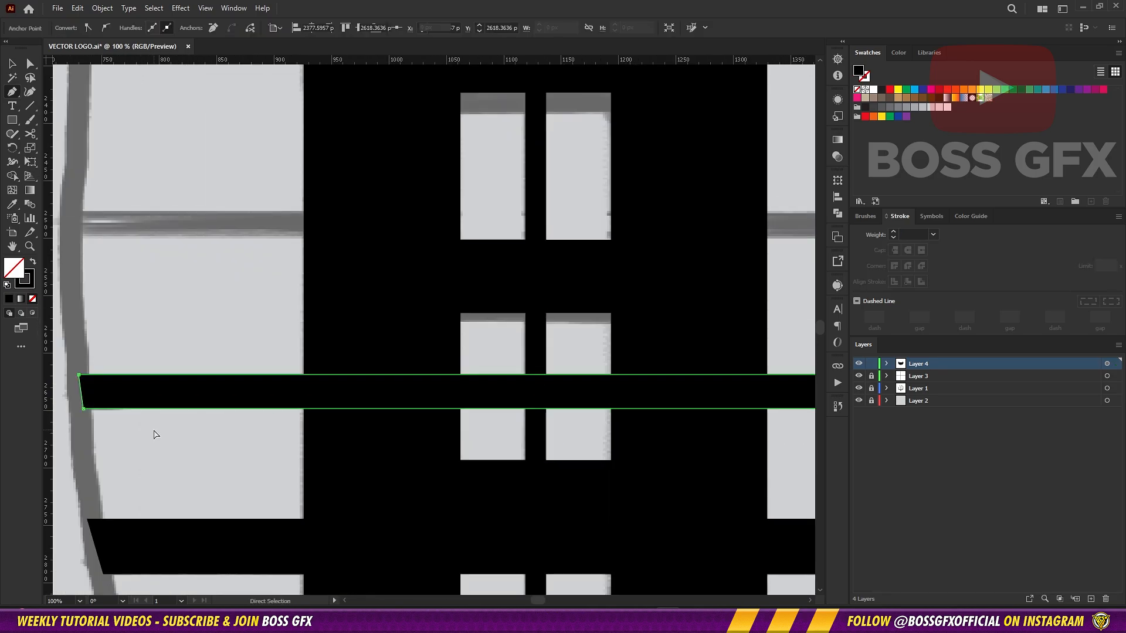
# Shift the long bar's upper-right corner slightly outward to slant its end, and deselect the bar
pyautogui.scroll(-2, 364, 328)
pyautogui.keyDown('ctrl'); pyautogui.click(652, 345); pyautogui.keyUp('ctrl')
pyautogui.moveTo(717, 385); pyautogui.dragTo(112, 334)
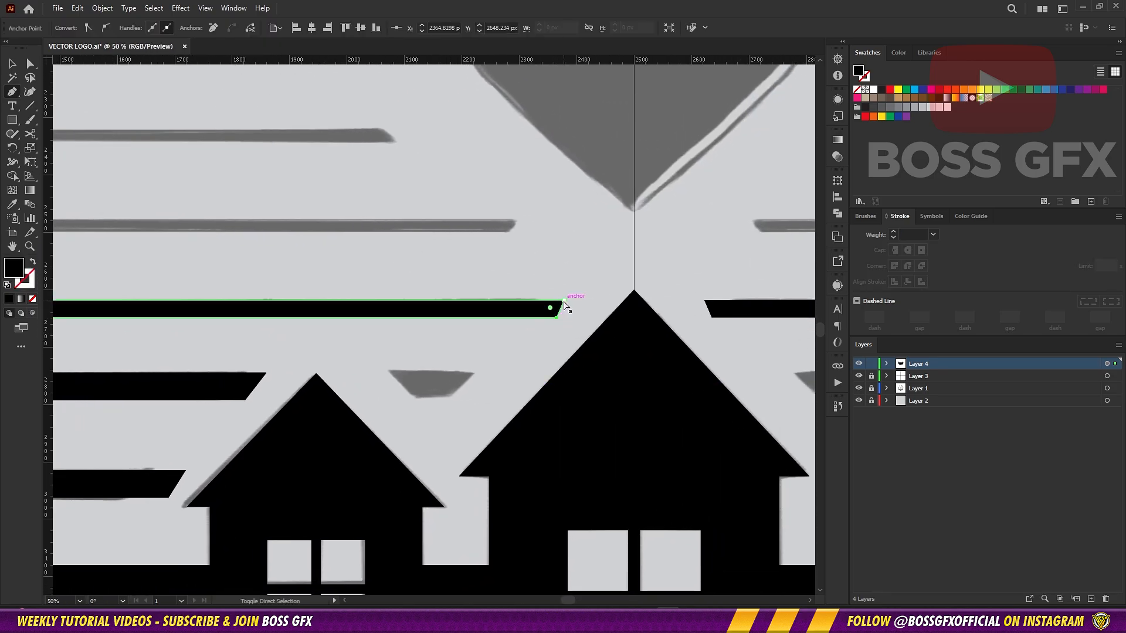
pyautogui.moveTo(563, 301); pyautogui.dragTo(570, 302)
pyautogui.keyDown('ctrl'); pyautogui.click(446, 376); pyautogui.keyUp('ctrl')
pyautogui.moveTo(236, 413); pyautogui.dragTo(626, 335)
pyautogui.hotkey('ctrl', '0')
pyautogui.press('v')
pyautogui.press('d')
pyautogui.moveTo(512, 408); pyautogui.dragTo(626, 342)
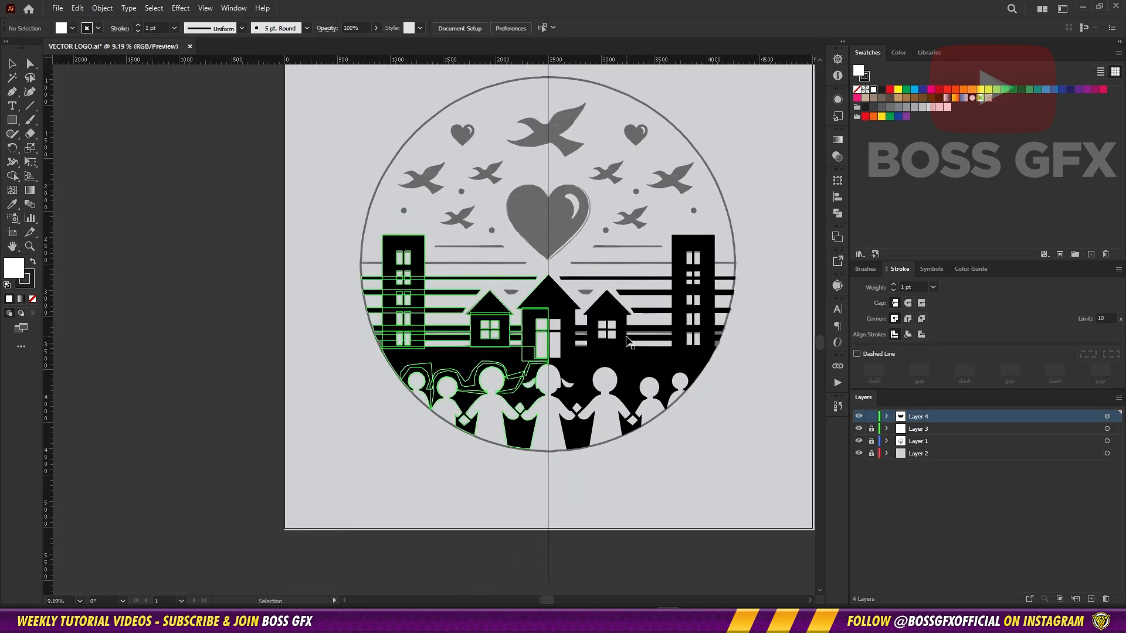
# Select the filled horizontal bars crossing the tower and small house and delete them
pyautogui.hotkey('ctrl', '=')
pyautogui.hotkey('ctrl', '=')
pyautogui.hotkey('ctrl', '=')
pyautogui.hotkey('ctrl', '=')
pyautogui.press('a')
pyautogui.click(727, 374)
pyautogui.keyDown('shift'); pyautogui.click(743, 342); pyautogui.keyUp('shift')
pyautogui.moveTo(174, 396); pyautogui.dragTo(222, 457)
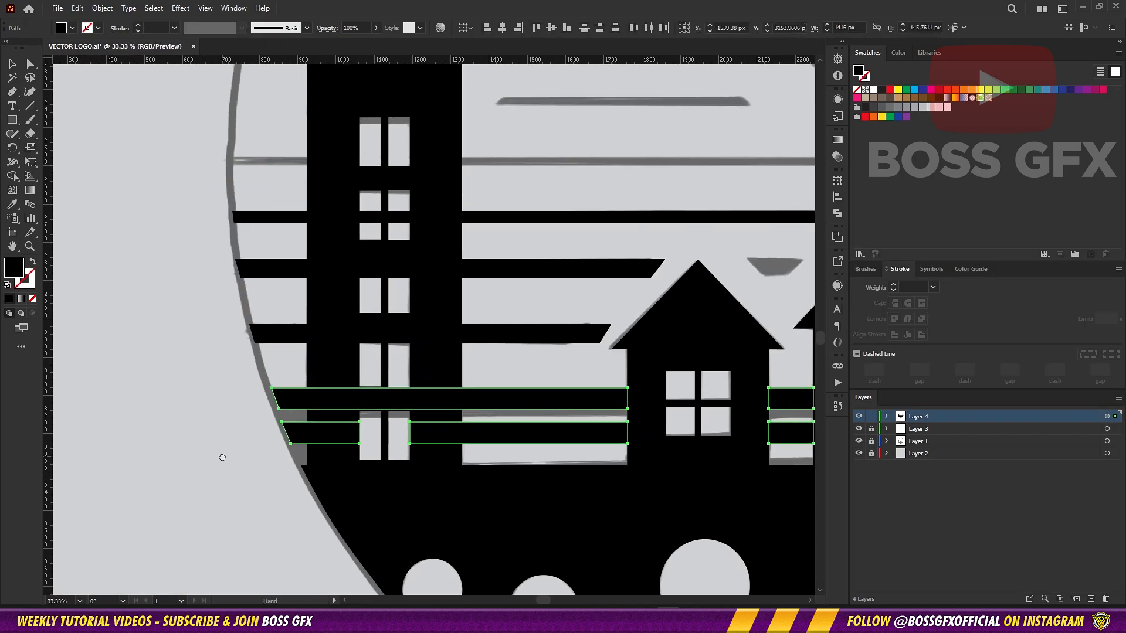
pyautogui.keyDown('shift'); pyautogui.click(553, 220); pyautogui.keyUp('shift')
pyautogui.moveTo(592, 235); pyautogui.dragTo(491, 277)
pyautogui.press('v')
pyautogui.press('Delete')
pyautogui.press('Delete')
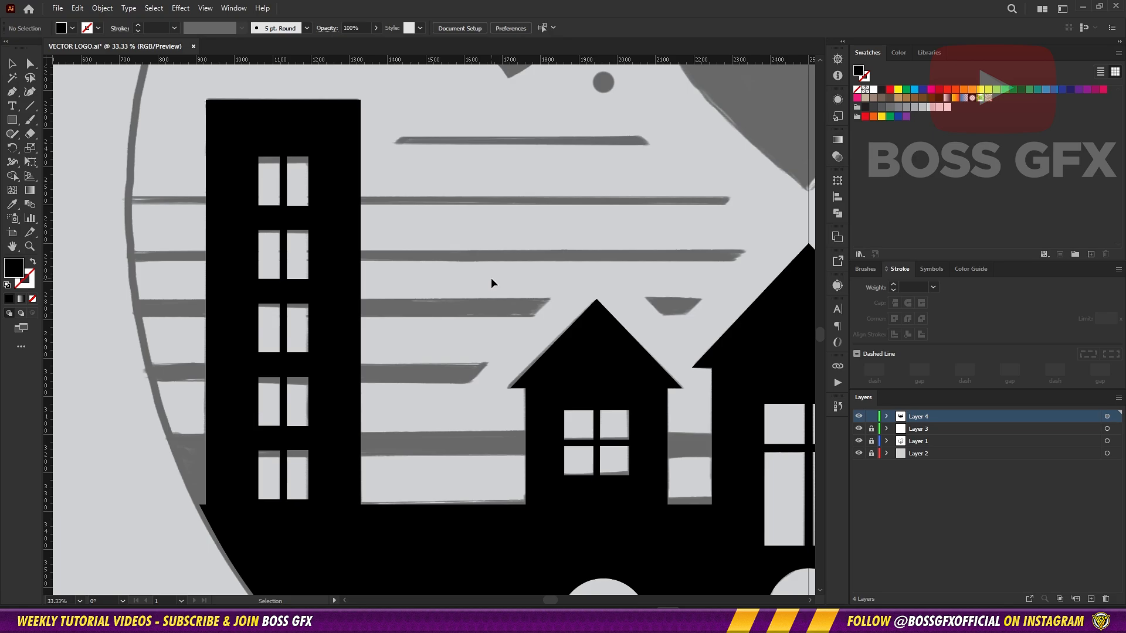
# Draw a straight horizontal line about 1419 px long along the lowest wide sketch stripe, ending at the central house
pyautogui.moveTo(465, 377); pyautogui.dragTo(437, 282)
pyautogui.hotkey('ctrl', '=')
pyautogui.press('p')
pyautogui.click(82, 347)
pyautogui.moveTo(399, 345); pyautogui.dragTo(43, 352)
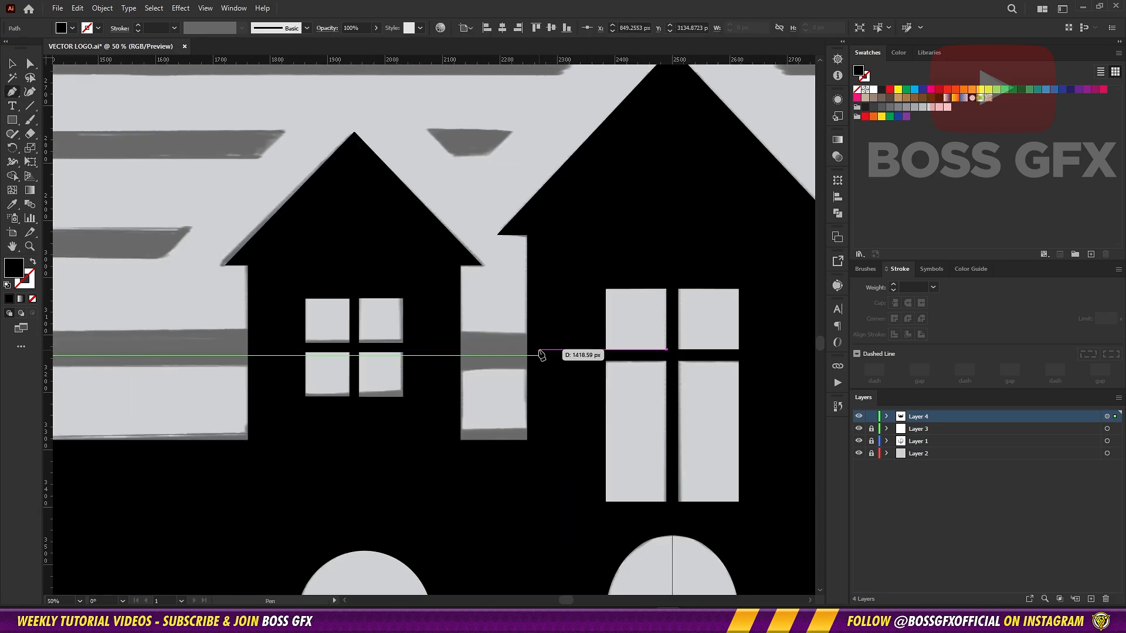
pyautogui.click(537, 353)
pyautogui.moveTo(536, 353); pyautogui.dragTo(784, 352)
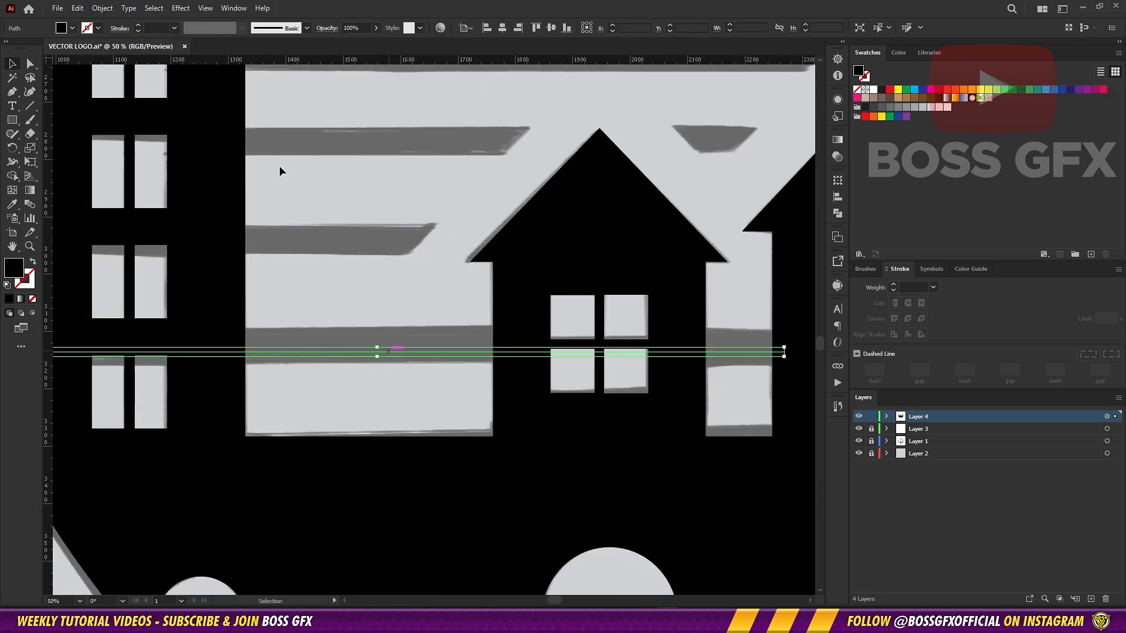
# Set the line's stroke weight to 60 pt and move it slightly up to centre it on the sketch stripe
pyautogui.click(175, 28)
pyautogui.click(204, 222)
pyautogui.click(174, 29)
pyautogui.click(199, 302)
pyautogui.click(198, 288)
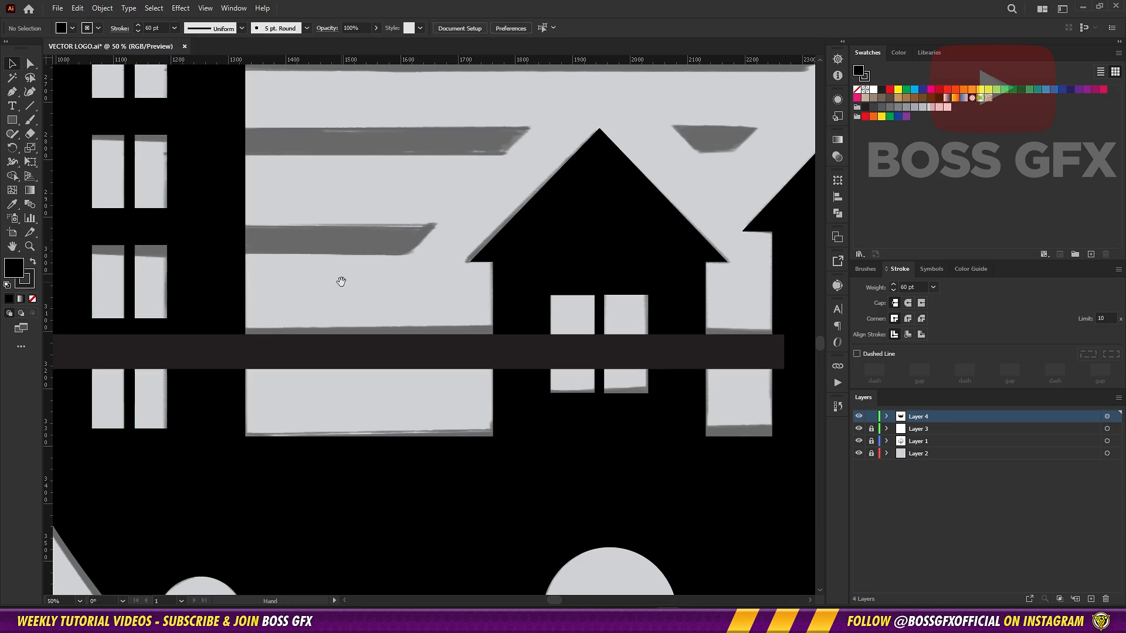
pyautogui.moveTo(341, 282); pyautogui.dragTo(554, 282)
pyautogui.moveTo(550, 353); pyautogui.dragTo(550, 347)
# Select the thick line and set its stroke colour to none
pyautogui.moveTo(668, 386); pyautogui.dragTo(622, 448)
pyautogui.click(382, 409)
pyautogui.moveTo(569, 386); pyautogui.dragTo(570, 388)
pyautogui.click(563, 431)
pyautogui.click(29, 284)
pyautogui.click(574, 388)
pyautogui.doubleClick(30, 284)
pyautogui.click(1042, 167)
pyautogui.click(32, 300)
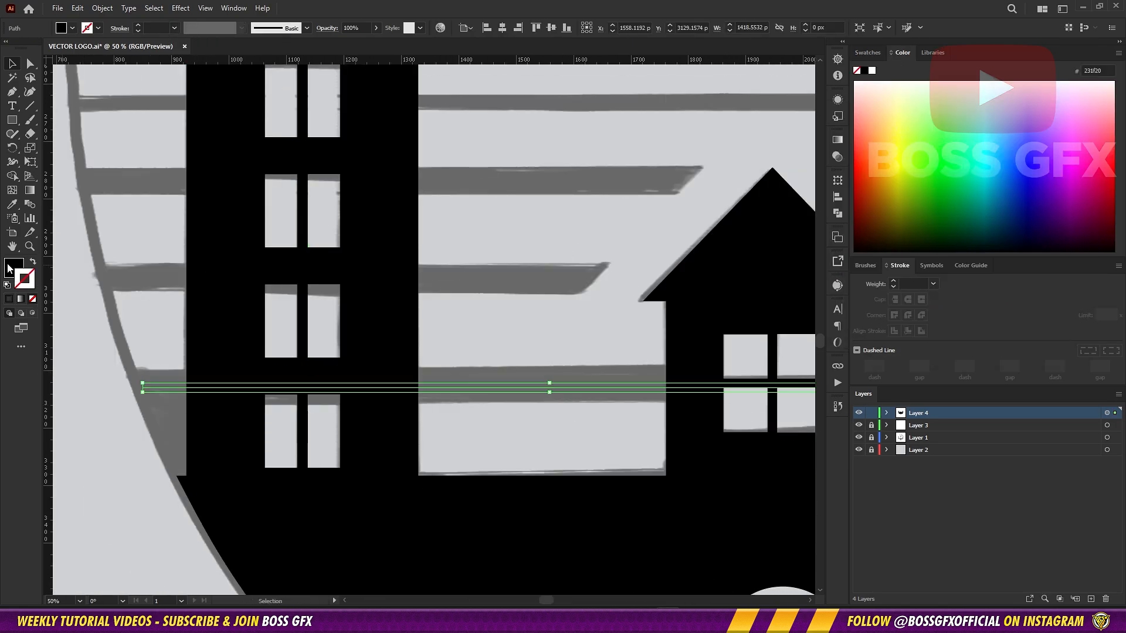
# Give the line a pure black (000000) stroke with no fill and set its weight to 60 pt
pyautogui.doubleClick(8, 269)
pyautogui.moveTo(775, 288); pyautogui.dragTo(751, 304)
pyautogui.click(1042, 150)
pyautogui.click(564, 430)
pyautogui.click(190, 297)
pyautogui.hotkey('shift', 'x')
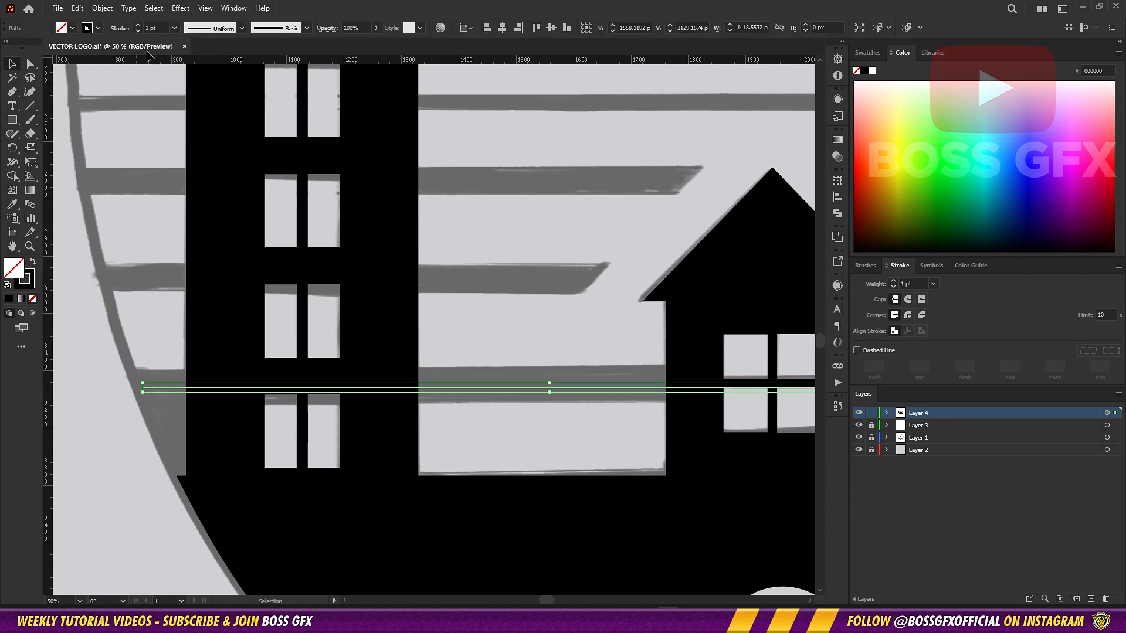
pyautogui.click(175, 28)
pyautogui.click(206, 284)
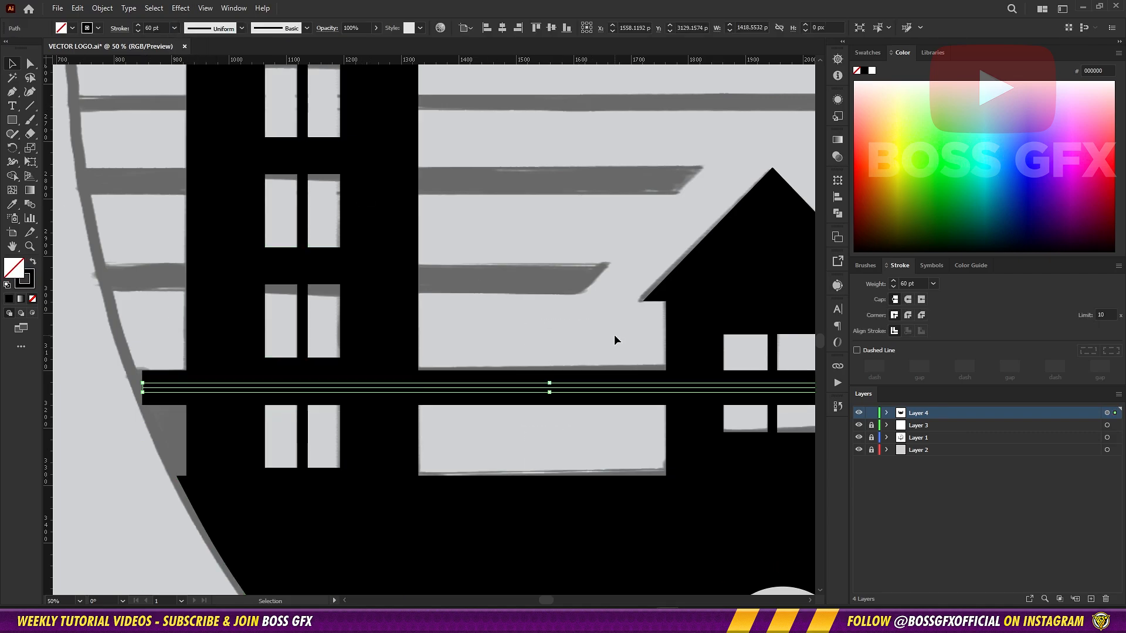
pyautogui.click(614, 336)
# Duplicate the black line onto the sketch stripe above and set the copy's stroke weight to 40 pt
pyautogui.moveTo(614, 336); pyautogui.dragTo(331, 318)
pyautogui.click(644, 370)
pyautogui.moveTo(216, 326)
pyautogui.mouseDown()
pyautogui.moveTo(644, 397)
pyautogui.moveTo(638, 388)
pyautogui.mouseUp()
pyautogui.moveTo(636, 430)
pyautogui.mouseDown()
pyautogui.moveTo(633, 319)
pyautogui.moveTo(666, 322)
pyautogui.mouseUp()
pyautogui.click(174, 28)
pyautogui.click(197, 272)
# Shorten the 40 pt line's right end so it stops beside the small house's roof
pyautogui.moveTo(712, 350); pyautogui.dragTo(376, 351)
pyautogui.press('p')
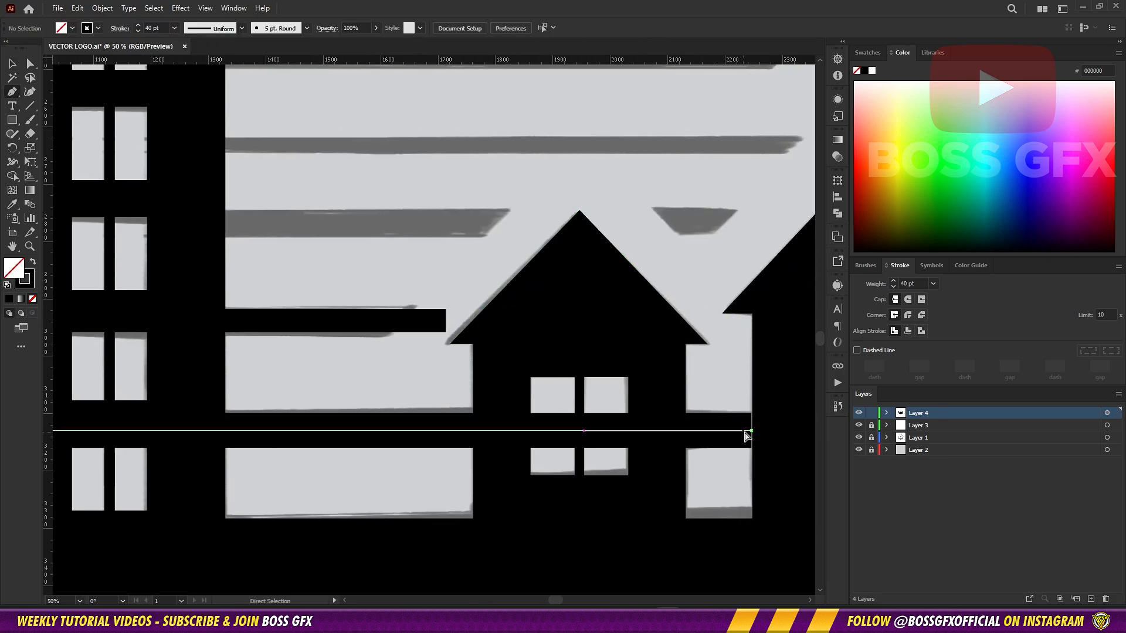
pyautogui.keyDown('ctrl'); pyautogui.click(739, 457); pyautogui.keyUp('ctrl')
# Duplicate the 40 pt line onto the next sketch stripe above and extend its right end to the central house's roof
pyautogui.moveTo(225, 239); pyautogui.dragTo(501, 318)
pyautogui.press('v')
pyautogui.moveTo(589, 399); pyautogui.dragTo(580, 302)
pyautogui.moveTo(695, 328); pyautogui.dragTo(829, 328)
pyautogui.press('p')
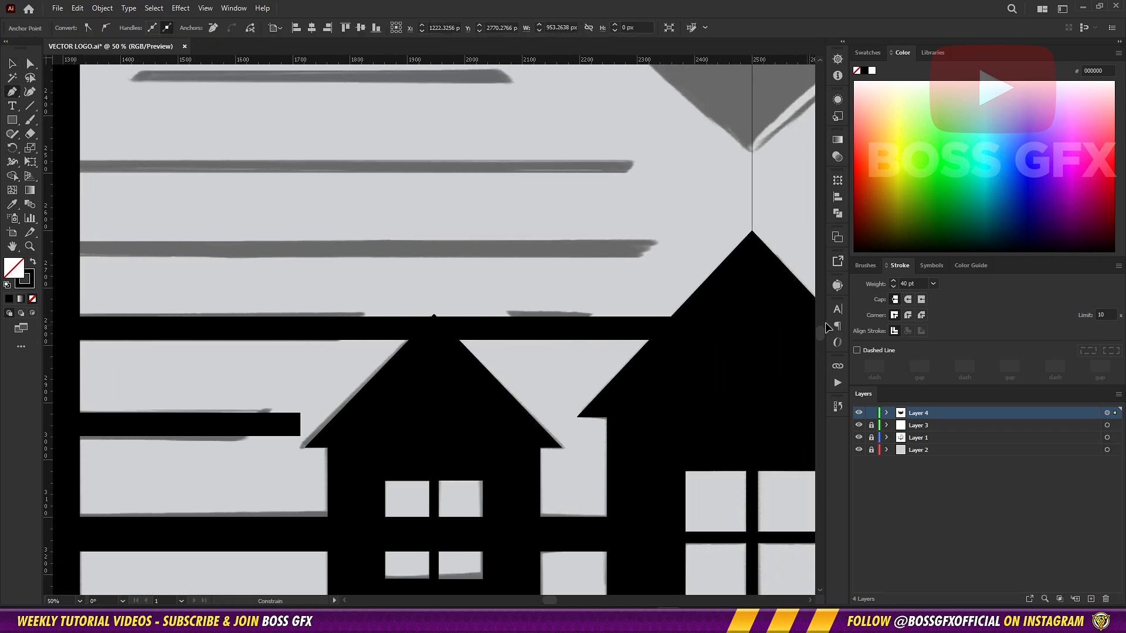
pyautogui.keyDown('ctrl'); pyautogui.click(563, 293); pyautogui.keyUp('ctrl')
# Duplicate the upper 40 pt line straight up onto the next sketch stripe behind the tower
pyautogui.moveTo(365, 312); pyautogui.dragTo(700, 309)
pyautogui.press('v')
pyautogui.moveTo(616, 327); pyautogui.dragTo(325, 294)
pyautogui.click(621, 287)
pyautogui.moveTo(325, 351); pyautogui.dragTo(450, 263)
pyautogui.click(452, 327)
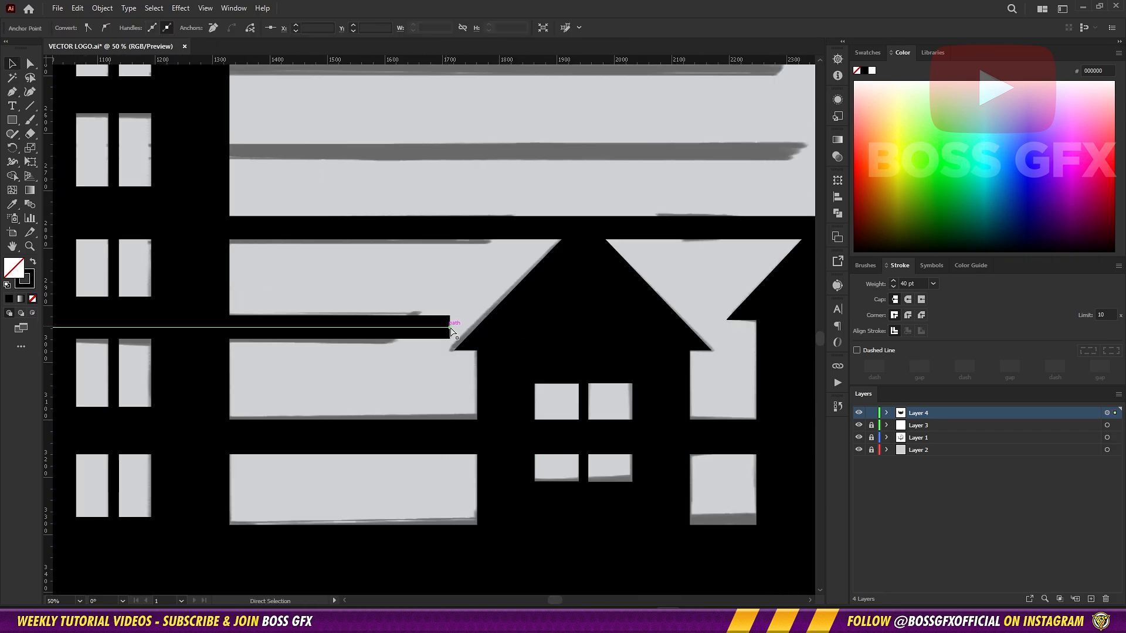
pyautogui.click(352, 287)
pyautogui.moveTo(302, 289); pyautogui.dragTo(561, 448)
pyautogui.moveTo(557, 392); pyautogui.dragTo(557, 317)
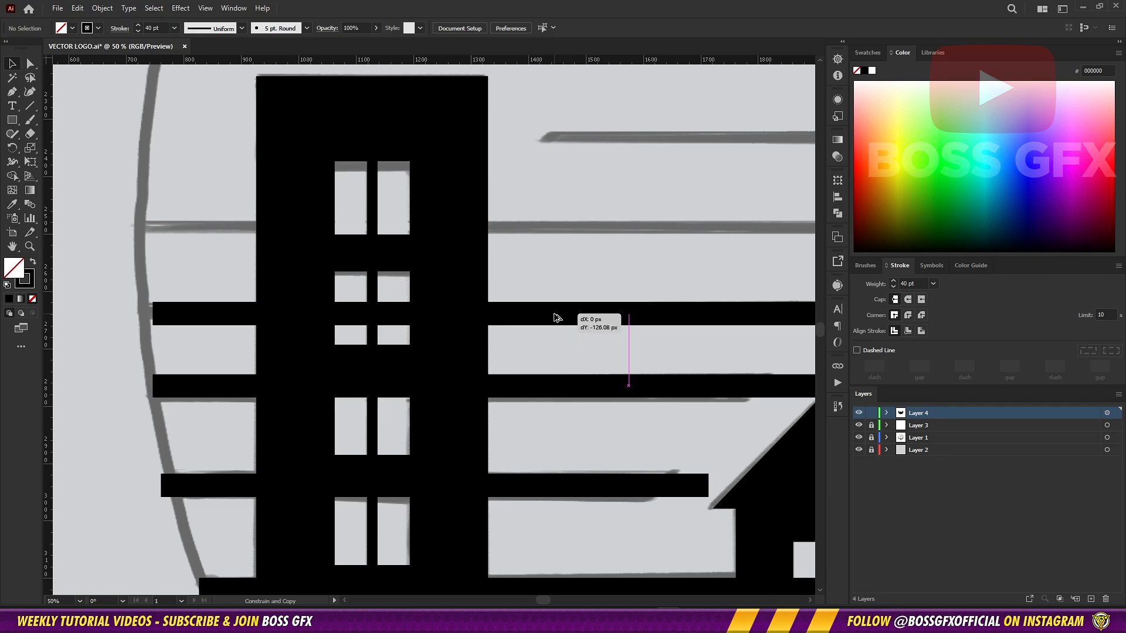
# Set the new copy's stroke weight to 30 pt and duplicate it onto the next sketch stripe above
pyautogui.click(578, 344)
pyautogui.moveTo(701, 346); pyautogui.dragTo(148, 346)
pyautogui.moveTo(117, 305); pyautogui.dragTo(653, 362)
pyautogui.moveTo(548, 340)
pyautogui.mouseDown()
pyautogui.moveTo(581, 394)
pyautogui.moveTo(578, 291)
pyautogui.mouseUp()
pyautogui.click(174, 27)
pyautogui.click(206, 260)
pyautogui.write('30')
pyautogui.press('Return')
pyautogui.click(551, 328)
pyautogui.click(610, 322)
pyautogui.moveTo(661, 322); pyautogui.dragTo(350, 322)
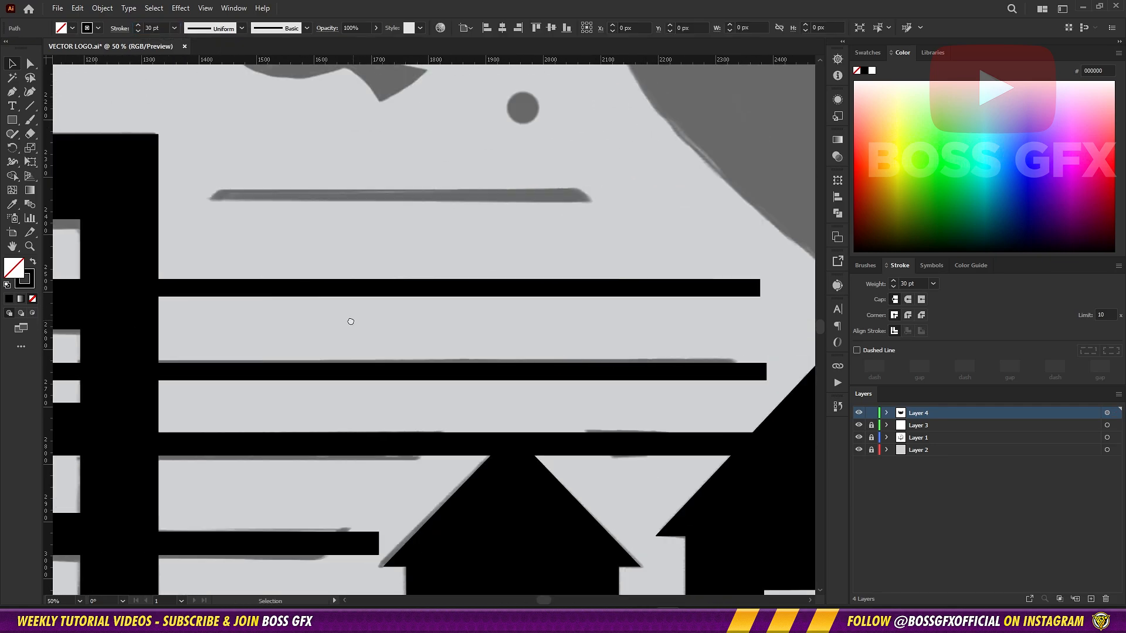
# Duplicate the upper 30 pt line onto the topmost sketch stripe and set the copy's stroke weight to 20 pt
pyautogui.moveTo(720, 291); pyautogui.dragTo(712, 333)
pyautogui.hotkey('ctrl', 'z')
pyautogui.moveTo(324, 315); pyautogui.dragTo(670, 361)
pyautogui.moveTo(656, 336)
pyautogui.mouseDown()
pyautogui.moveTo(654, 245)
pyautogui.moveTo(278, 268)
pyautogui.moveTo(666, 269)
pyautogui.mouseUp()
pyautogui.click(174, 27)
pyautogui.click(202, 260)
# Shorten the 20 pt line so it starts just beside the tower and ends short of the heart
pyautogui.press('p')
pyautogui.moveTo(148, 245); pyautogui.dragTo(507, 246)
pyautogui.moveTo(674, 258); pyautogui.dragTo(250, 278)
pyautogui.scroll(-6, 498, 322)
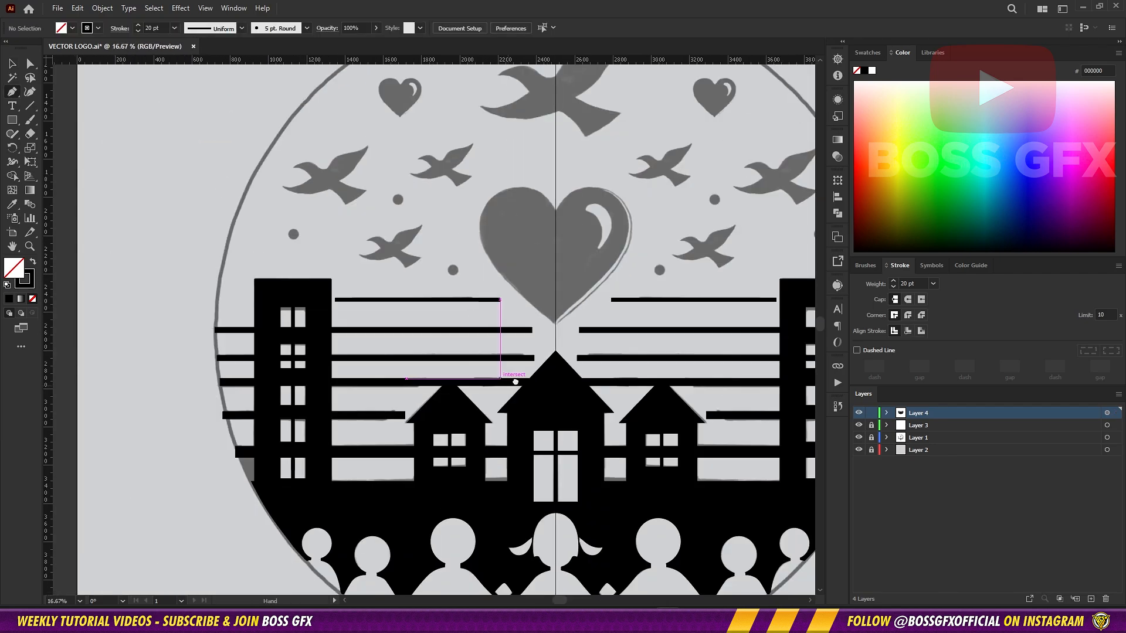
pyautogui.scroll(6, 579, 329)
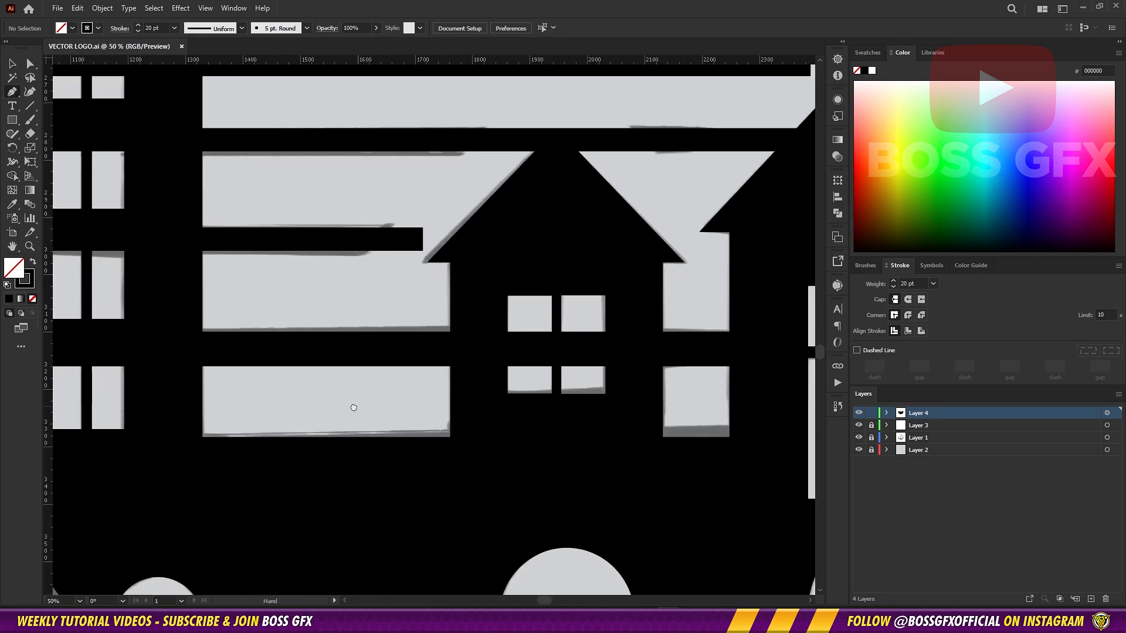
# Expand the thick 60 pt line across the small house into a filled shape
pyautogui.press('v')
pyautogui.click(103, 9)
pyautogui.click(117, 160)
pyautogui.click(545, 374)
pyautogui.moveTo(598, 393); pyautogui.dragTo(337, 397)
# Cut the expanded 60 pt bar out of the small house's window panes with the Shape Builder
pyautogui.hotkey('shift', 'm')
pyautogui.keyDown('ctrl'); pyautogui.click(577, 371); pyautogui.keyUp('ctrl')
pyautogui.keyDown('ctrl'); pyautogui.click(573, 346); pyautogui.keyUp('ctrl')
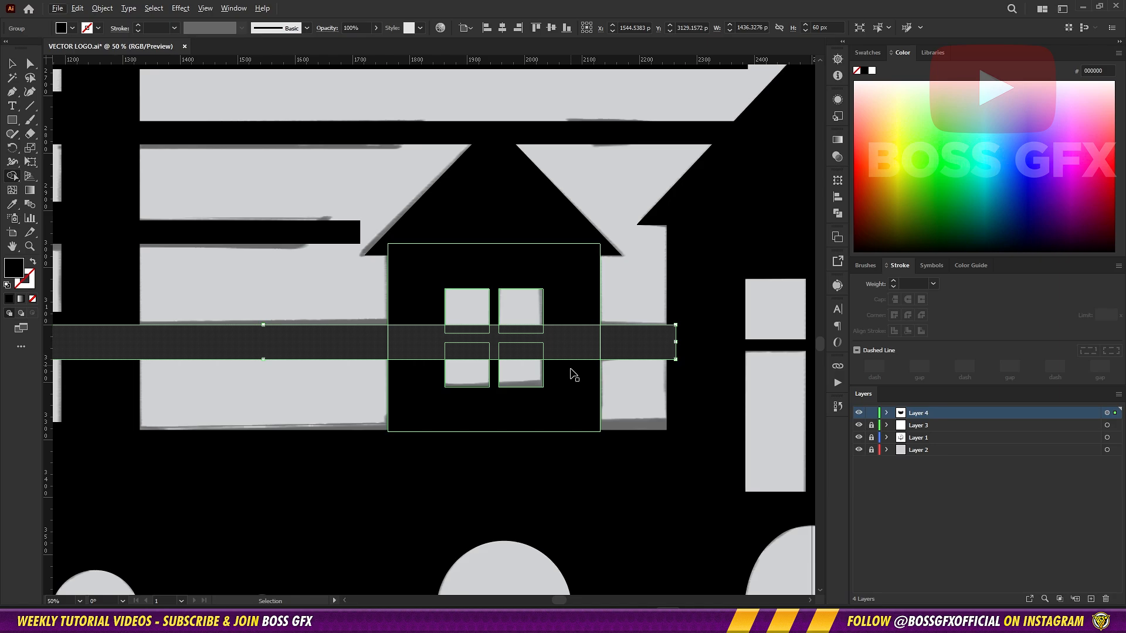
pyautogui.keyDown('ctrl'); pyautogui.keyDown('shift'); pyautogui.click(569, 372); pyautogui.keyUp('shift'); pyautogui.keyUp('ctrl')
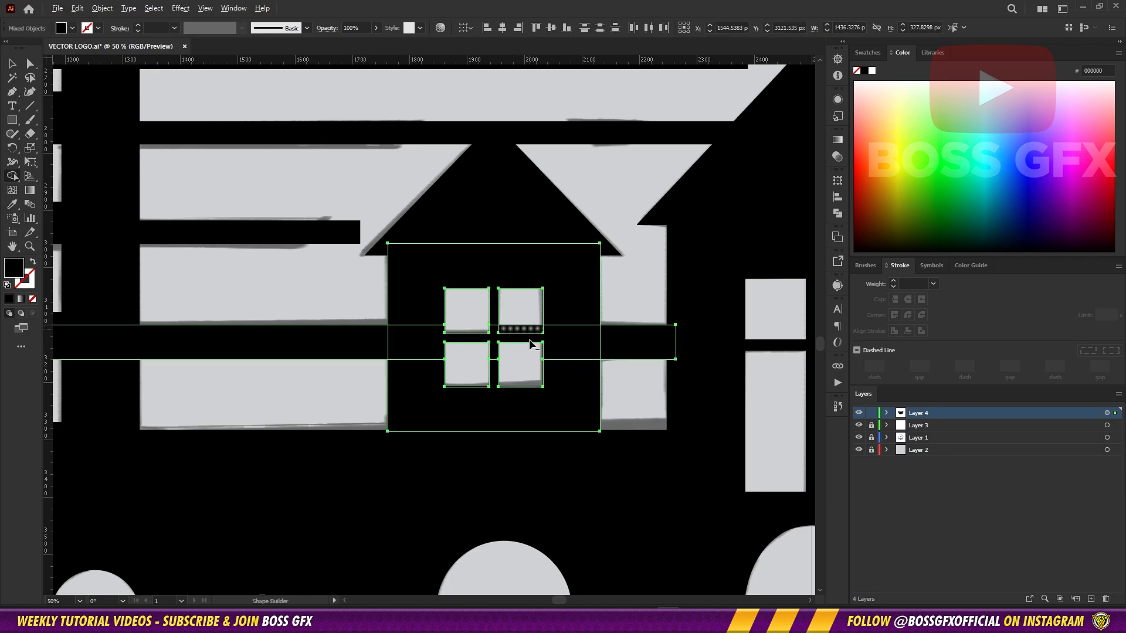
pyautogui.moveTo(463, 369); pyautogui.dragTo(596, 358)
# Remove the 60 pt bar's overlap from the tower's two lowest windows with the Shape Builder
pyautogui.moveTo(330, 382); pyautogui.dragTo(690, 392)
pyautogui.keyDown('ctrl'); pyautogui.keyDown('shift'); pyautogui.click(586, 378); pyautogui.keyUp('shift'); pyautogui.keyUp('ctrl')
pyautogui.keyDown('alt'); pyautogui.click(496, 357); pyautogui.keyUp('alt')
pyautogui.keyDown('alt'); pyautogui.click(543, 358); pyautogui.keyUp('alt')
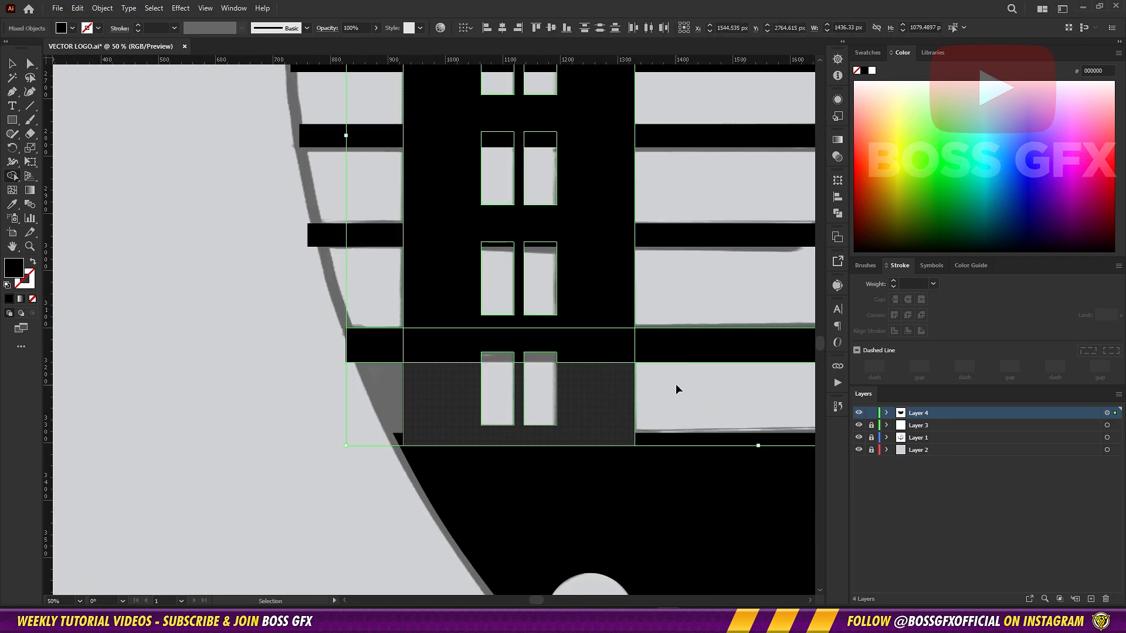
pyautogui.keyDown('ctrl'); pyautogui.click(675, 383); pyautogui.keyUp('ctrl')
pyautogui.moveTo(809, 387); pyautogui.dragTo(535, 380)
# Check the traced stripes and buildings with the sketch on Layer 1 hidden and shown
pyautogui.press('v')
pyautogui.hotkey('ctrl', '-')
pyautogui.hotkey('ctrl', '-')
pyautogui.hotkey('ctrl', '-')
pyautogui.hotkey('ctrl', '-')
pyautogui.click(859, 437)
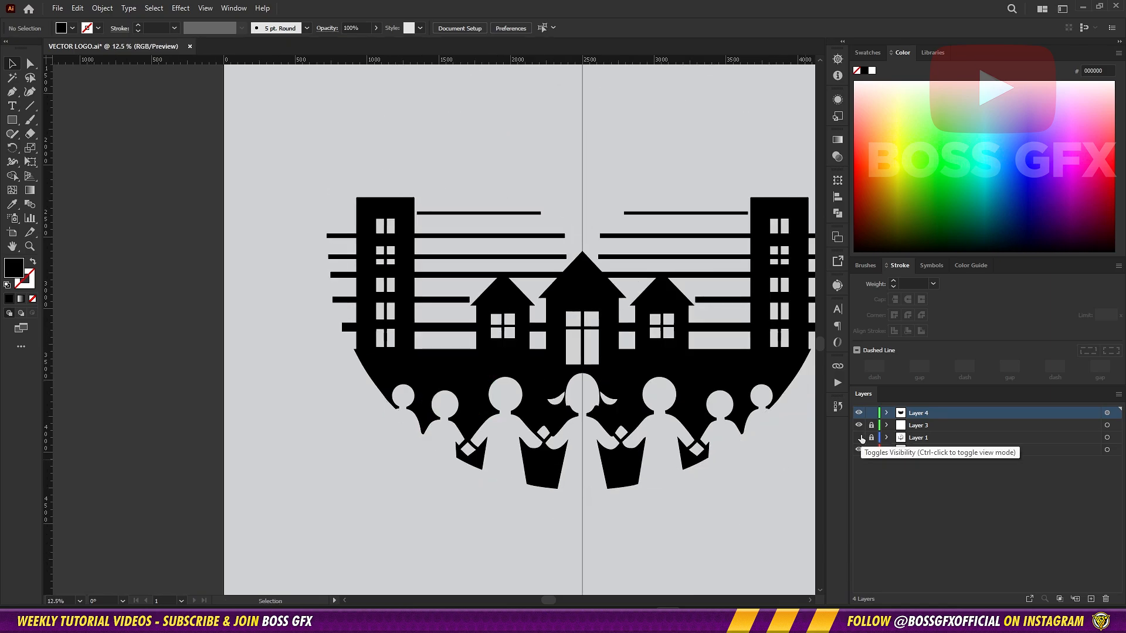
pyautogui.click(859, 438)
pyautogui.moveTo(754, 410); pyautogui.dragTo(774, 408)
pyautogui.click(859, 438)
pyautogui.hotkey('ctrl', '+')
pyautogui.moveTo(567, 178); pyautogui.dragTo(581, 196)
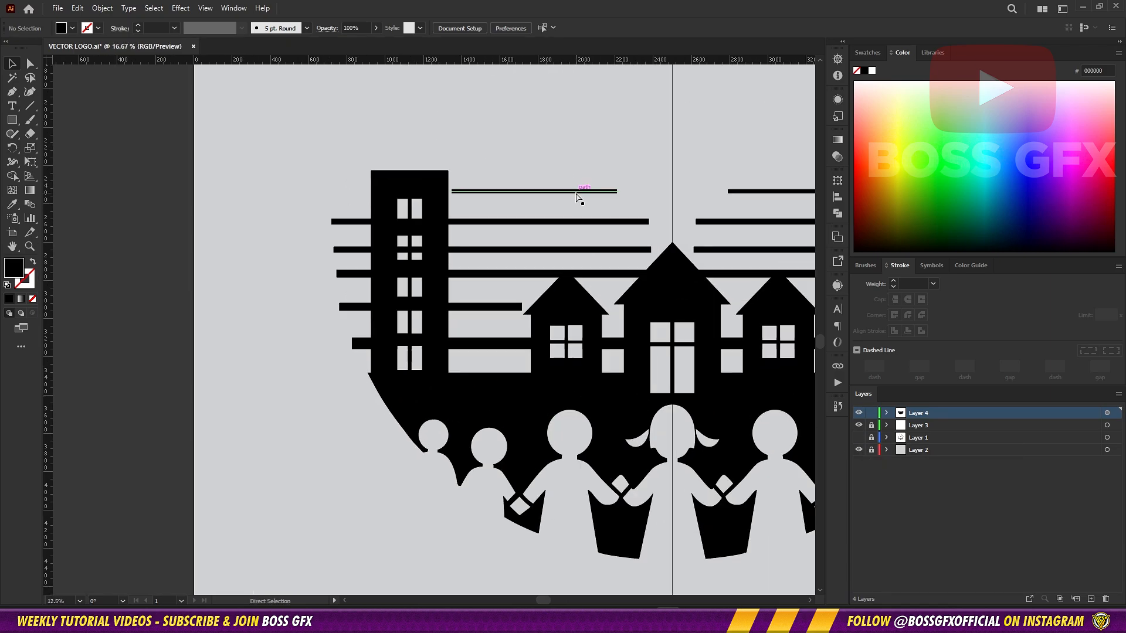
pyautogui.hotkey('ctrl', '+')
pyautogui.hotkey('ctrl', '+')
pyautogui.hotkey('ctrl', '+')
pyautogui.moveTo(586, 290); pyautogui.dragTo(582, 307)
pyautogui.click(582, 291)
pyautogui.moveTo(652, 311); pyautogui.dragTo(567, 327)
pyautogui.click(859, 438)
# Expand the lower 40 pt line and cut its overlap out of the tower windows with the Shape Builder
pyautogui.moveTo(498, 350); pyautogui.dragTo(609, 355)
pyautogui.hotkey('ctrl', 'shift', 'o')
pyautogui.hotkey('shift', 'm')
pyautogui.keyDown('ctrl'); pyautogui.click(410, 344); pyautogui.keyUp('ctrl')
pyautogui.keyDown('ctrl'); pyautogui.click(514, 349); pyautogui.keyUp('ctrl')
pyautogui.hotkey('ctrl', '+')
pyautogui.press('v')
pyautogui.click(669, 332)
pyautogui.hotkey('ctrl', 'z')
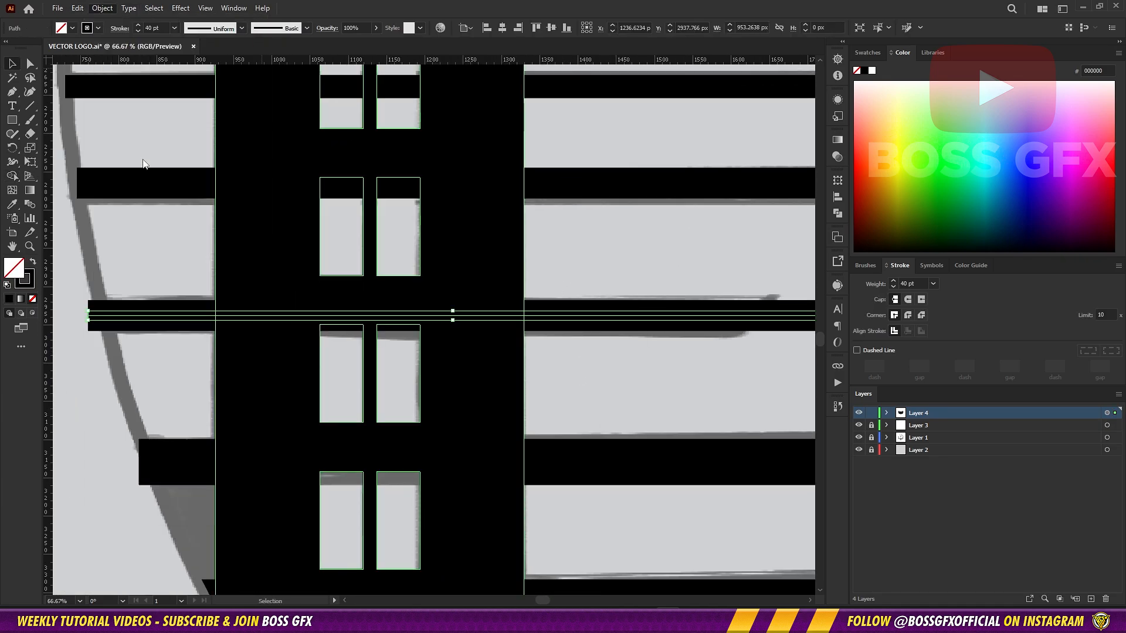
pyautogui.hotkey('ctrl', 'shift', 'o')
pyautogui.keyDown('alt'); pyautogui.click(339, 328); pyautogui.keyUp('alt')
pyautogui.keyDown('ctrl'); pyautogui.click(650, 346); pyautogui.keyUp('ctrl')
pyautogui.moveTo(649, 342); pyautogui.dragTo(345, 332)
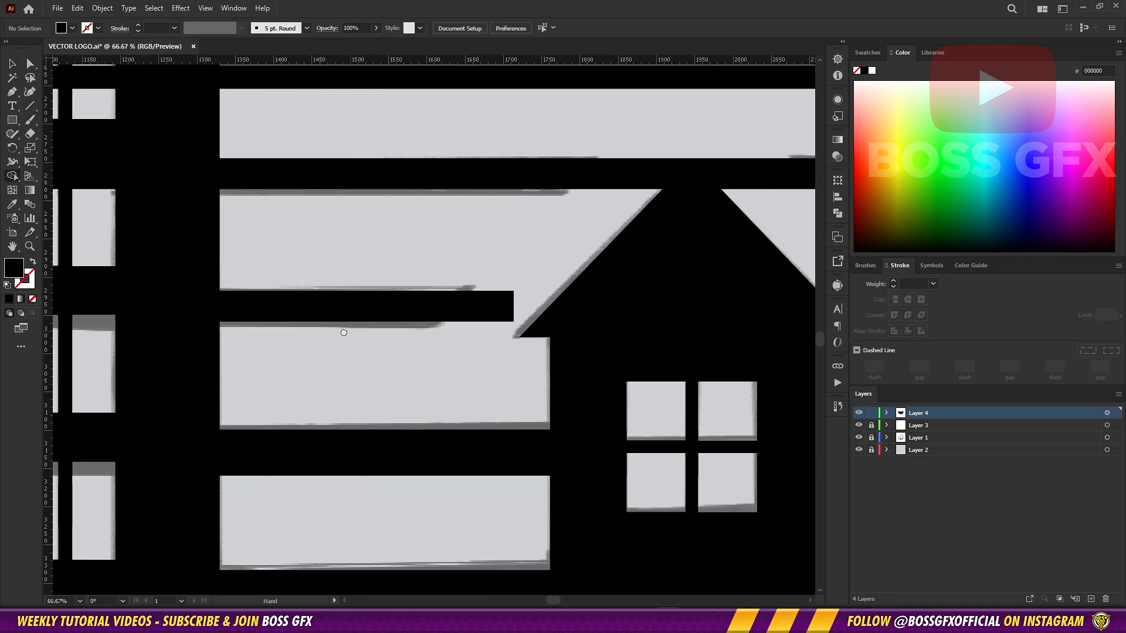
# Expand the upper 40 pt line and cut its overlap out of the tower windows with the Shape Builder
pyautogui.moveTo(285, 225); pyautogui.dragTo(596, 319)
pyautogui.press('v')
pyautogui.click(633, 273)
pyautogui.keyDown('shift'); pyautogui.click(530, 322); pyautogui.keyUp('shift')
pyautogui.moveTo(653, 245); pyautogui.dragTo(681, 326)
pyautogui.hotkey('alt', 'o')
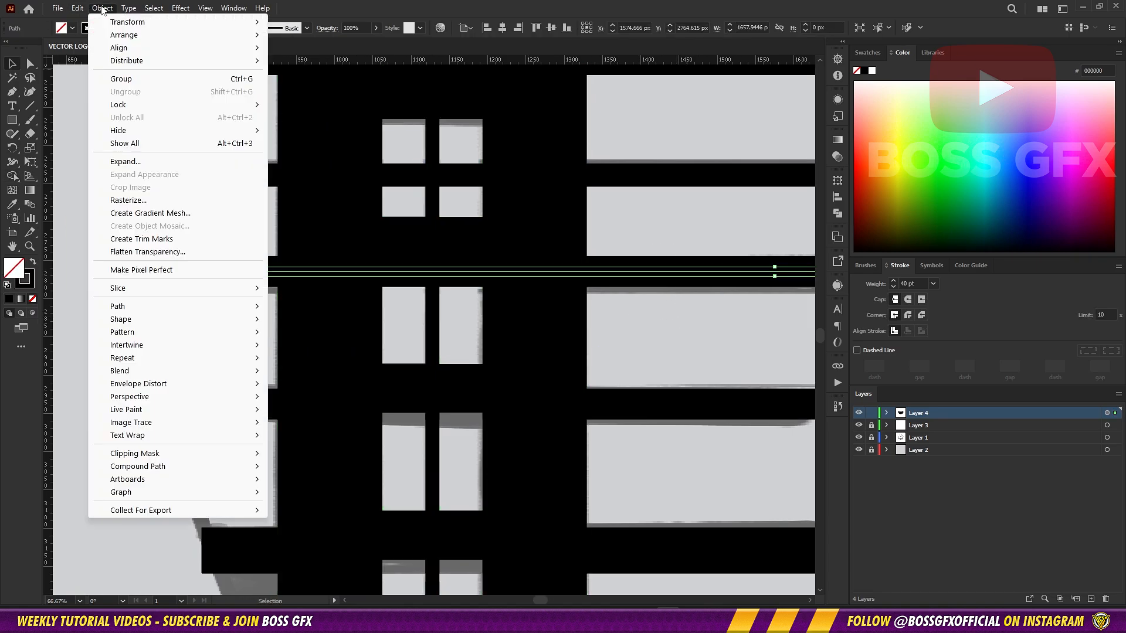
pyautogui.press('p')
pyautogui.press('u')
pyautogui.hotkey('shift', 'm')
pyautogui.moveTo(680, 242); pyautogui.dragTo(551, 319)
pyautogui.keyDown('alt'); pyautogui.click(405, 278); pyautogui.keyUp('alt')
pyautogui.keyDown('ctrl'); pyautogui.click(672, 322); pyautogui.keyUp('ctrl')
pyautogui.moveTo(672, 321); pyautogui.dragTo(658, 410)
# Expand the lower 30 pt line and remove its overlap from both tower windows with the Shape Builder
pyautogui.press('v')
pyautogui.moveTo(614, 237); pyautogui.dragTo(669, 305)
pyautogui.moveTo(680, 312); pyautogui.dragTo(590, 348)
pyautogui.click(102, 9)
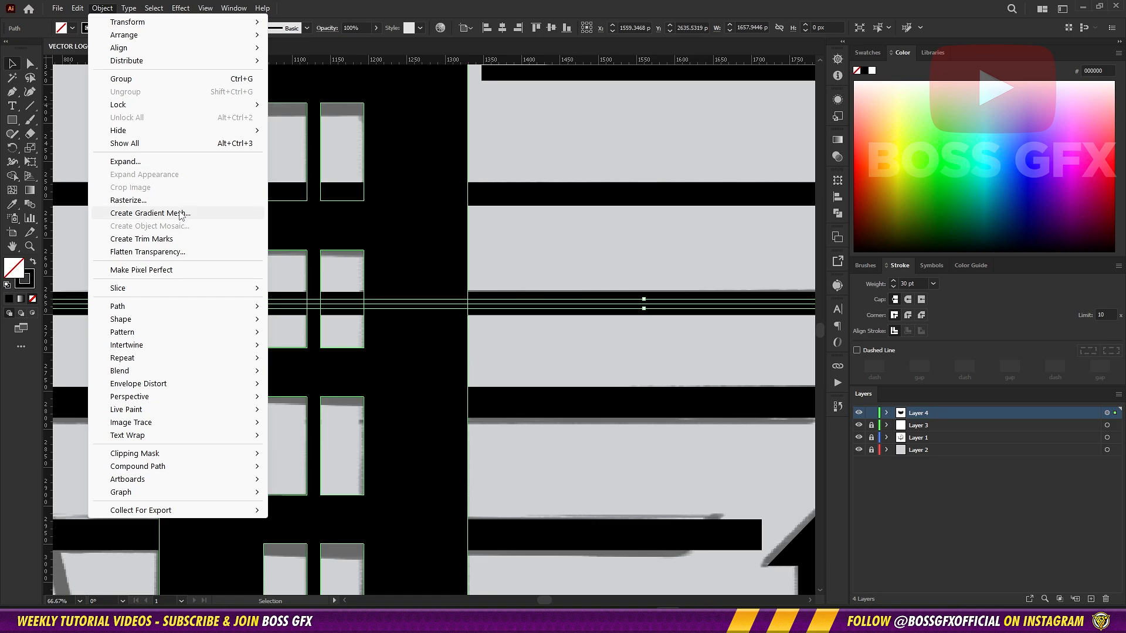
pyautogui.click(136, 162)
pyautogui.press('Return')
pyautogui.click(504, 346)
pyautogui.moveTo(490, 308); pyautogui.dragTo(563, 291)
pyautogui.moveTo(587, 241); pyautogui.dragTo(510, 311)
pyautogui.hotkey('shift', 'm')
pyautogui.keyDown('alt'); pyautogui.click(415, 288); pyautogui.keyUp('alt')
pyautogui.keyDown('alt'); pyautogui.click(361, 290); pyautogui.keyUp('alt')
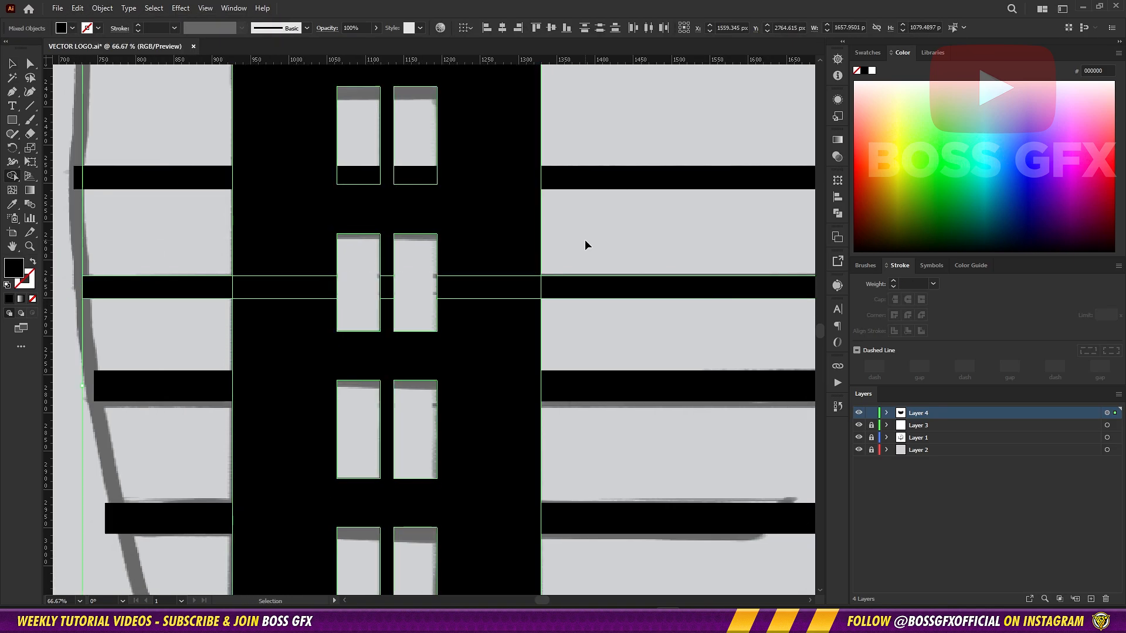
pyautogui.keyDown('ctrl'); pyautogui.click(587, 240); pyautogui.keyUp('ctrl')
pyautogui.moveTo(635, 258); pyautogui.dragTo(648, 354)
# Expand the upper 30 pt line and clear its overlap from the tower's topmost windows with the Shape Builder
pyautogui.press('v')
pyautogui.moveTo(668, 246); pyautogui.dragTo(530, 273)
pyautogui.click(102, 8)
pyautogui.click(126, 162)
pyautogui.press('Return')
pyautogui.hotkey('shift', 'm')
pyautogui.keyDown('ctrl'); pyautogui.click(604, 247); pyautogui.keyUp('ctrl')
pyautogui.moveTo(748, 240); pyautogui.dragTo(476, 303)
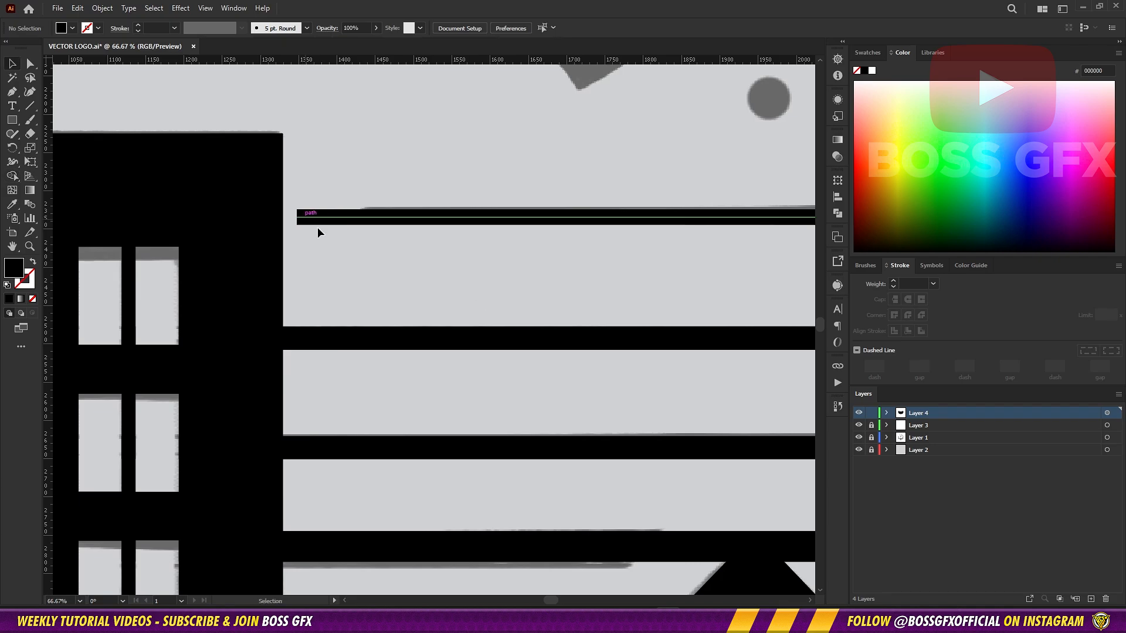
# Make an unfilled outline copy of the small house's roof triangle and enlarge it to about 930 by 484 px around the roof
pyautogui.moveTo(622, 285); pyautogui.dragTo(489, 272)
pyautogui.scroll(-4, 494, 258)
pyautogui.click(858, 438)
pyautogui.click(859, 438)
pyautogui.moveTo(534, 357); pyautogui.dragTo(441, 312)
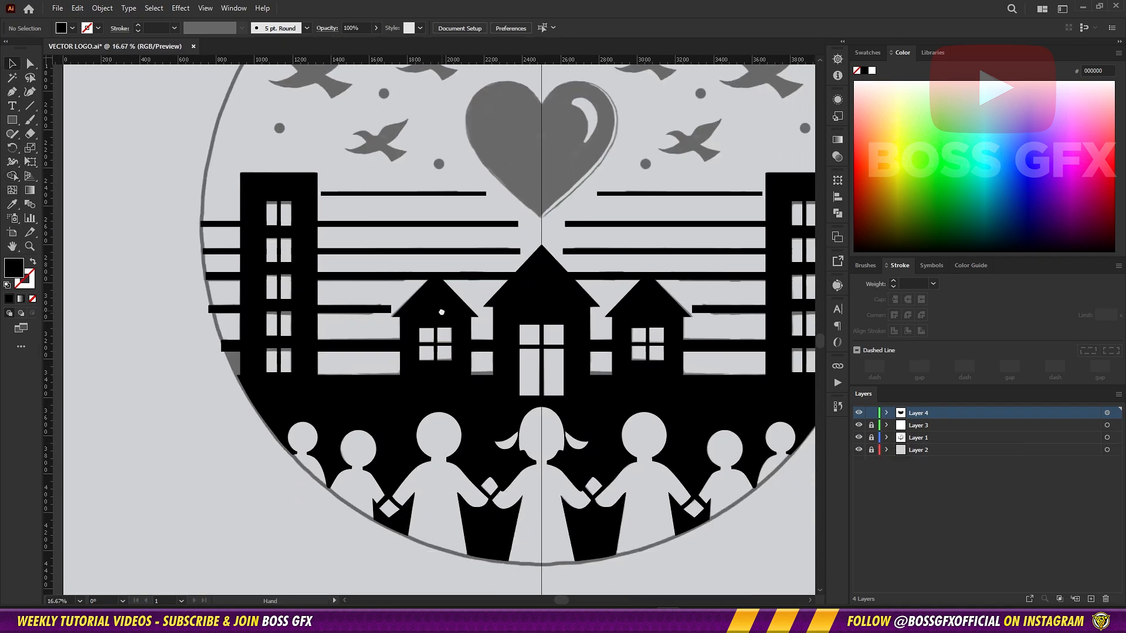
pyautogui.scroll(3, 442, 312)
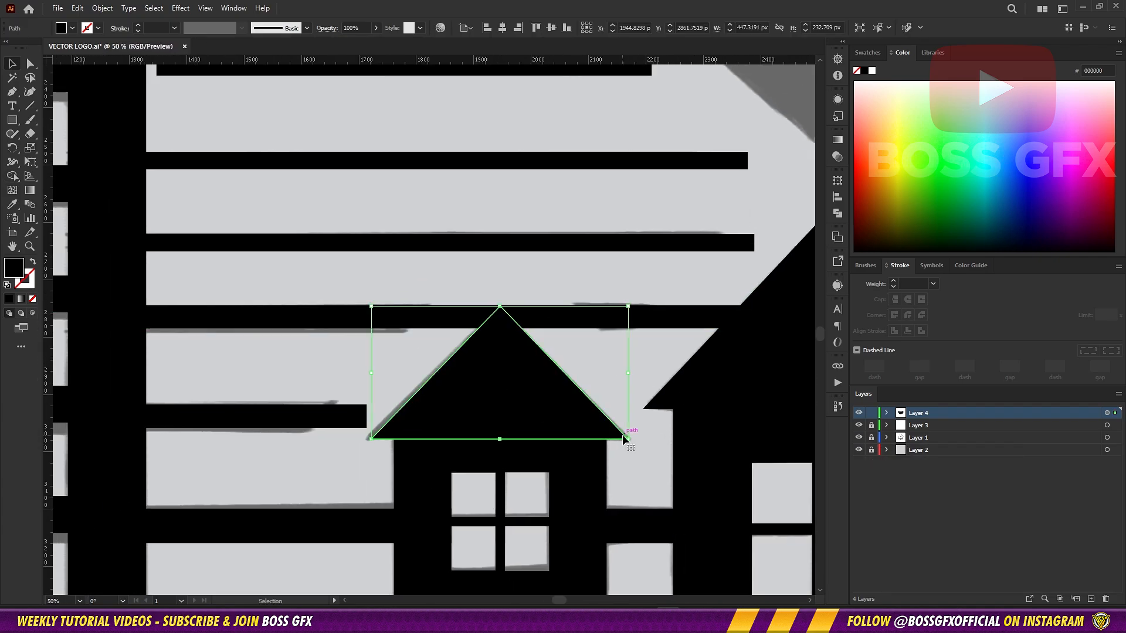
pyautogui.moveTo(627, 440)
pyautogui.mouseDown()
pyautogui.moveTo(716, 473)
pyautogui.moveTo(774, 534)
pyautogui.moveTo(768, 524)
pyautogui.mouseUp()
pyautogui.hotkey('shift', 'x')
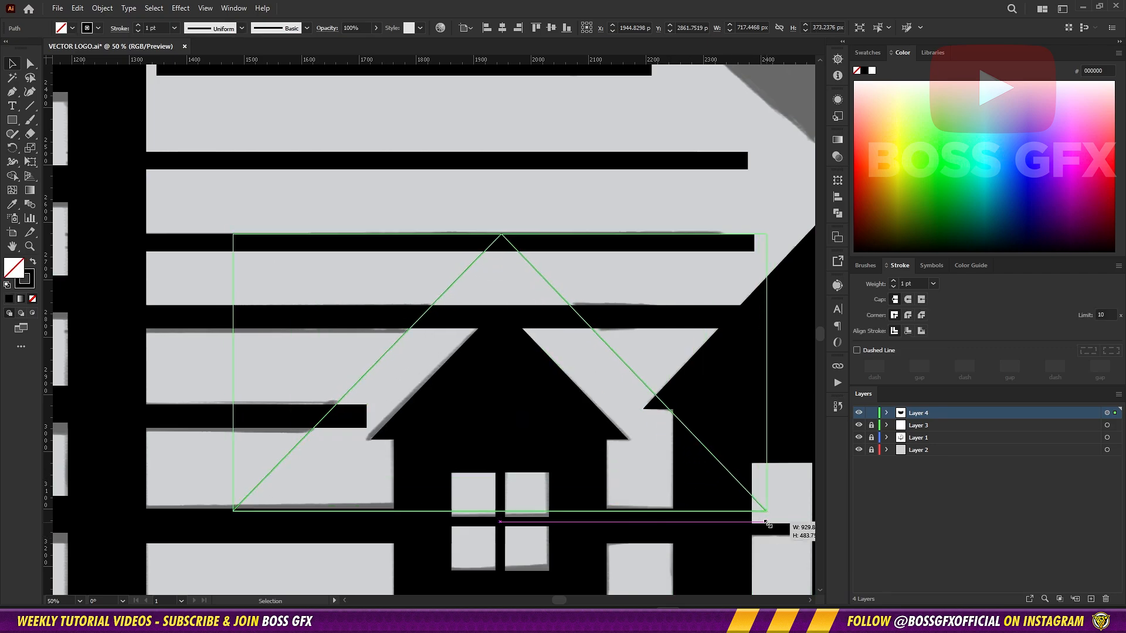
# Cut away the parts of the two 40 pt bars inside the enlarged triangle with the Shape Builder and remove the triangle
pyautogui.click(598, 344)
pyautogui.click(603, 340)
pyautogui.keyDown('shift'); pyautogui.click(337, 418); pyautogui.keyUp('shift')
pyautogui.keyDown('shift'); pyautogui.click(421, 323); pyautogui.keyUp('shift')
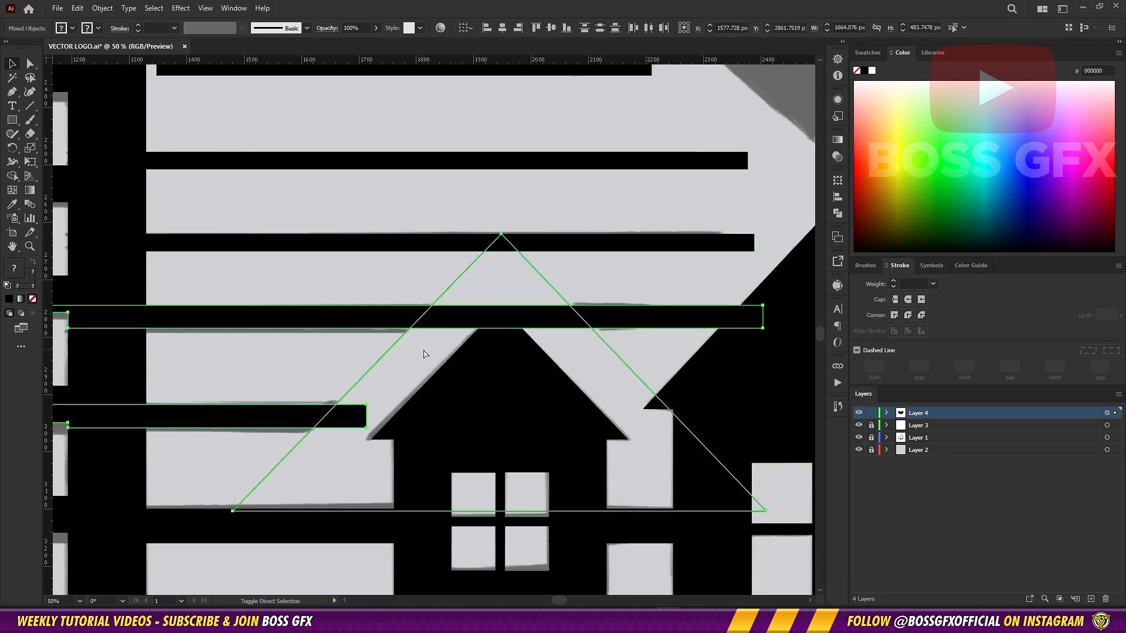
pyautogui.hotkey('shift', 'm')
pyautogui.moveTo(450, 319); pyautogui.dragTo(465, 293)
pyautogui.moveTo(364, 400); pyautogui.dragTo(340, 448)
pyautogui.hotkey('ctrl', 'shift', 'a')
# Hide the sketch on Layer 1 and review the trimmed bars across the whole logo
pyautogui.moveTo(609, 357); pyautogui.dragTo(652, 371)
pyautogui.click(858, 437)
pyautogui.hotkey('ctrl', '-')
pyautogui.hotkey('ctrl', '-')
pyautogui.hotkey('ctrl', '-')
pyautogui.press('v')
pyautogui.moveTo(639, 196); pyautogui.dragTo(568, 209)
pyautogui.moveTo(686, 417); pyautogui.dragTo(658, 395)
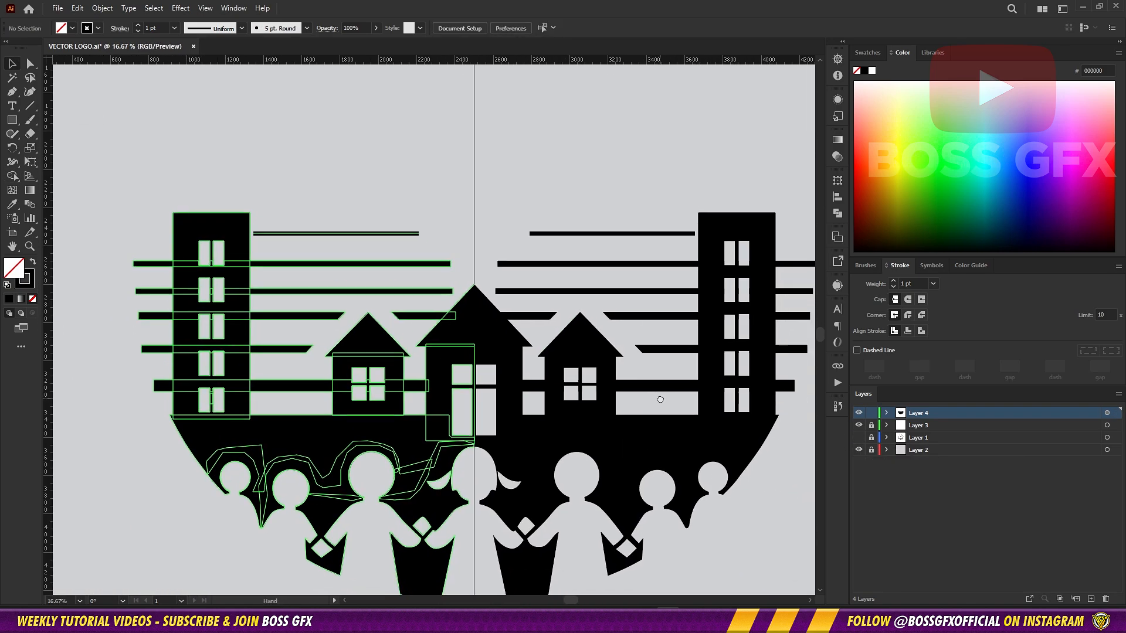
pyautogui.moveTo(594, 169); pyautogui.dragTo(609, 194)
pyautogui.hotkey('ctrl', '0')
# Show the sketch on Layer 1 and compare its stripe ends near the central house by toggling Layer 4
pyautogui.click(858, 437)
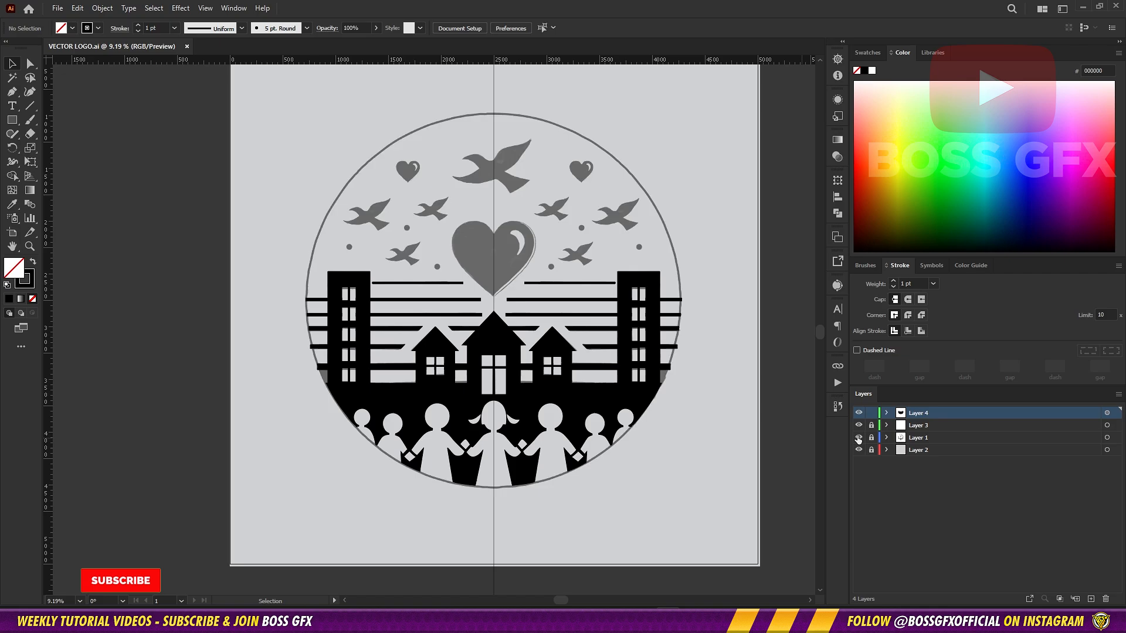
pyautogui.hotkey('ctrl', '+')
pyautogui.hotkey('ctrl', '+')
pyautogui.hotkey('ctrl', '+')
pyautogui.hotkey('ctrl', '+')
pyautogui.click(858, 414)
pyautogui.moveTo(774, 383); pyautogui.dragTo(645, 382)
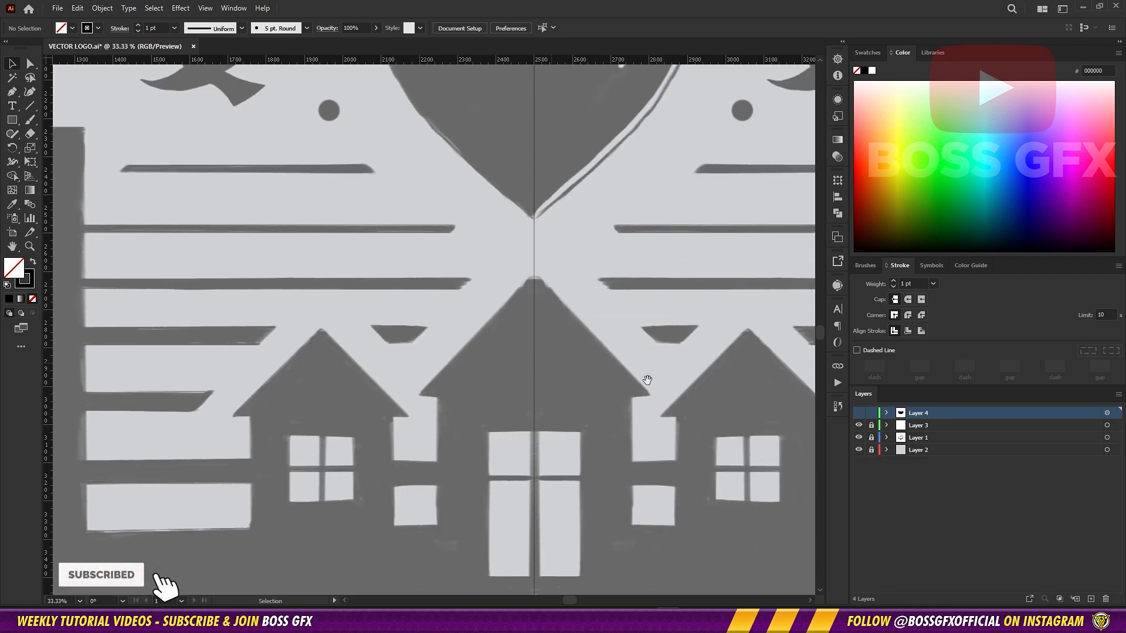
pyautogui.click(859, 413)
pyautogui.hotkey('ctrl', 'a')
pyautogui.hotkey('ctrl', 'shift', 'a')
# Make an unfilled outline copy of the central house's half roof and enlarge it to about 450 by 480 px from the centre line
pyautogui.click(341, 381)
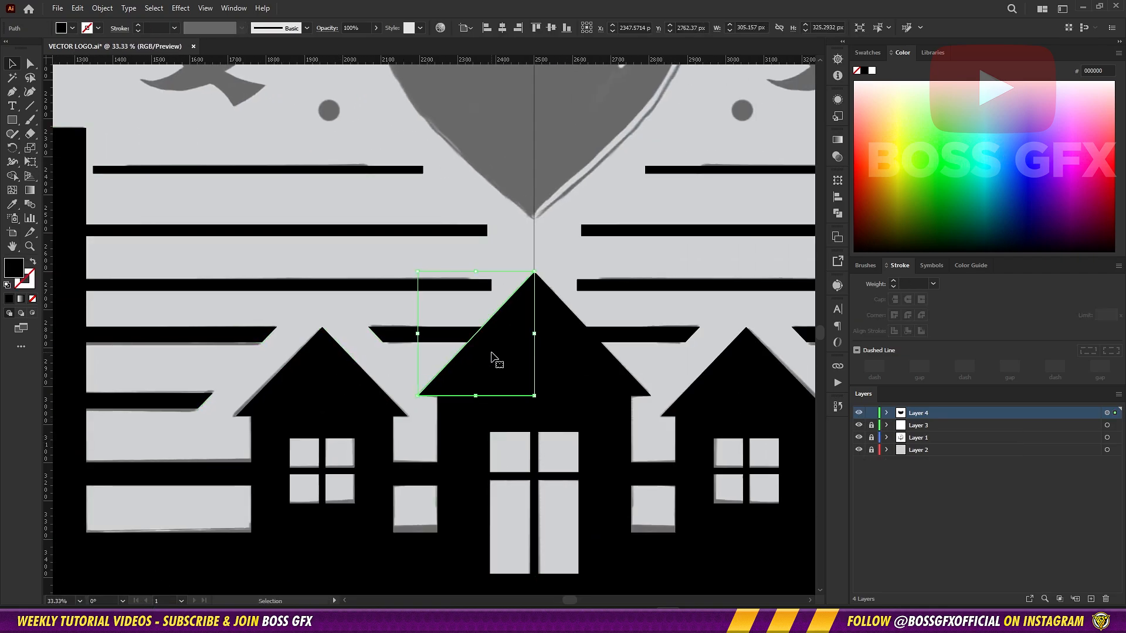
pyautogui.moveTo(418, 272); pyautogui.dragTo(396, 247)
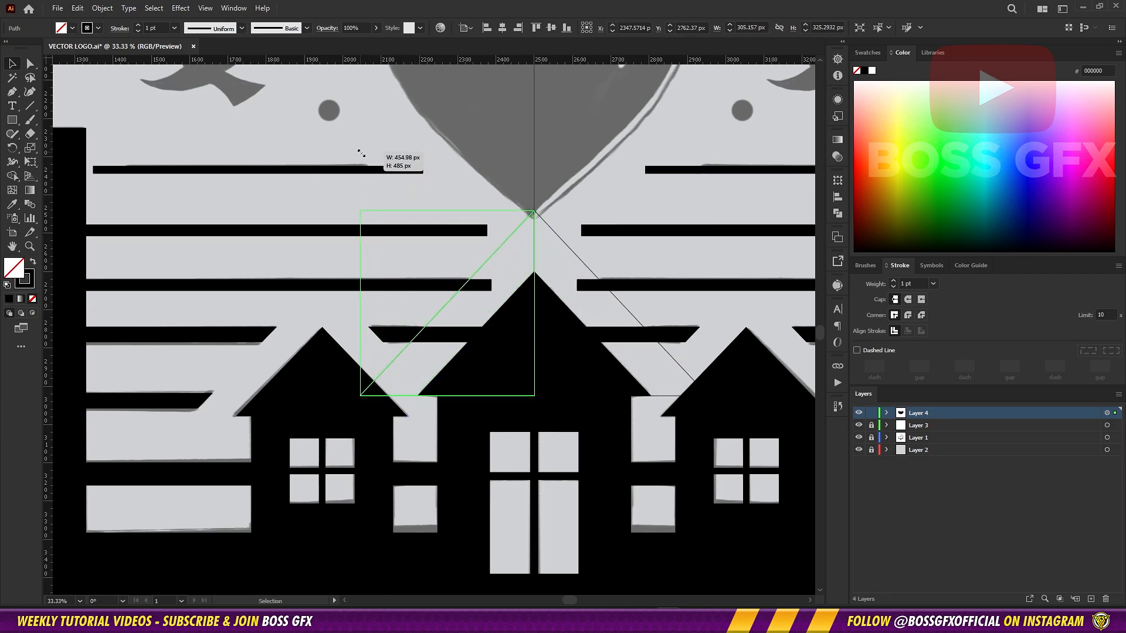
pyautogui.moveTo(361, 153); pyautogui.dragTo(361, 153)
pyautogui.click(859, 412)
pyautogui.click(860, 413)
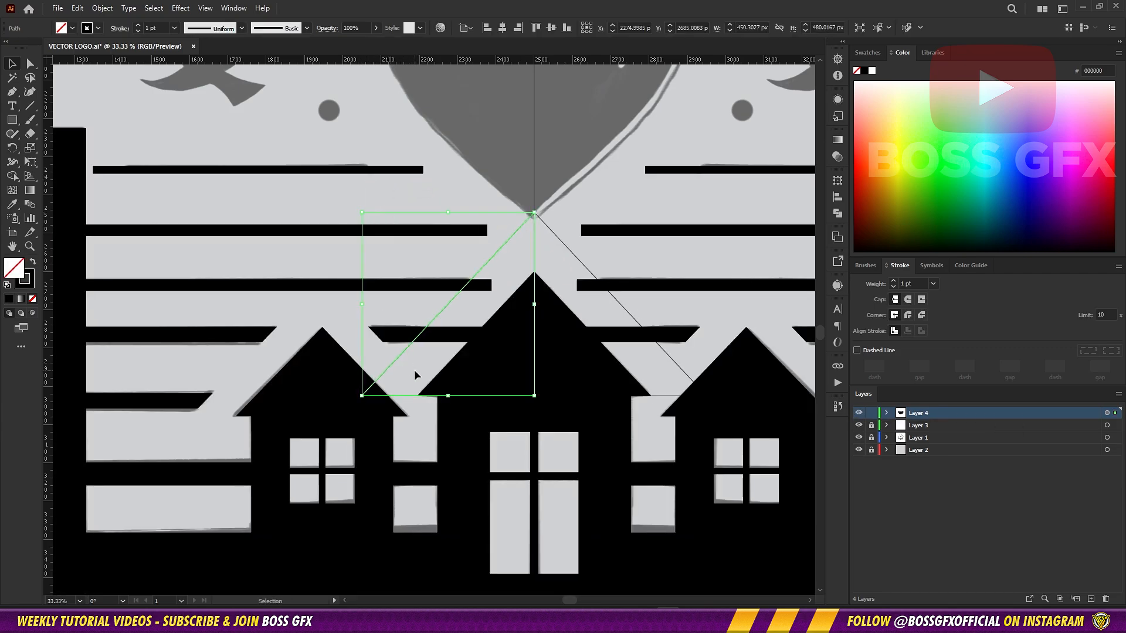
# Cut away the parts of the upper 40 pt and lower 30 pt bars inside the enlarged roof outline, then compare with the sketch
pyautogui.keyDown('ctrl'); pyautogui.keyDown('shift'); pyautogui.click(439, 336); pyautogui.keyUp('shift'); pyautogui.keyUp('ctrl')
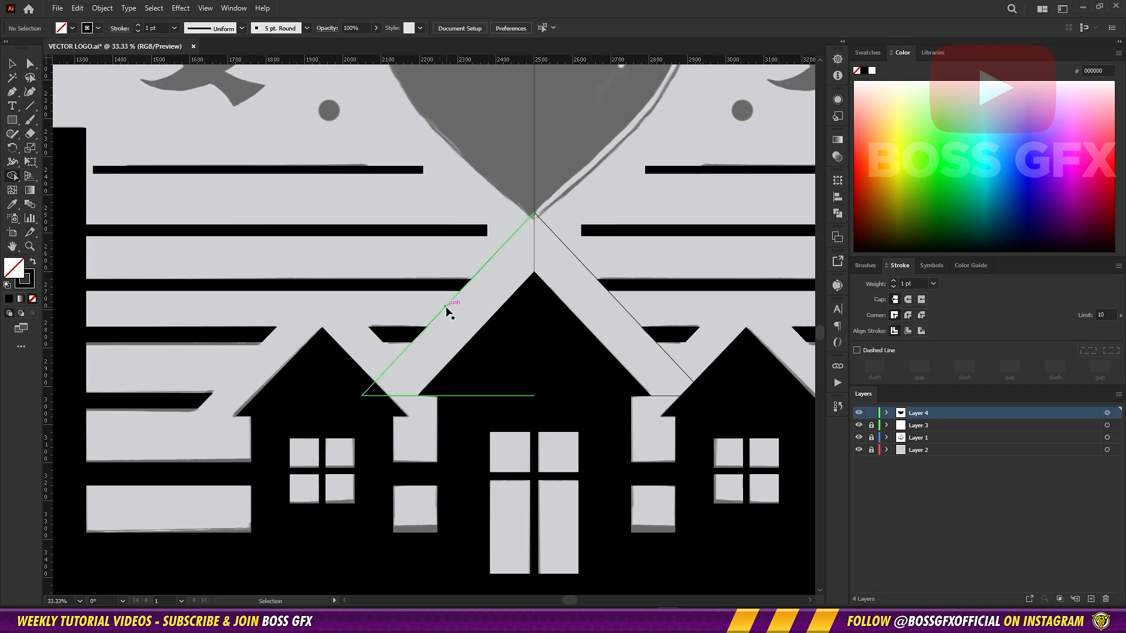
pyautogui.moveTo(453, 324); pyautogui.dragTo(547, 318)
pyautogui.click(859, 437)
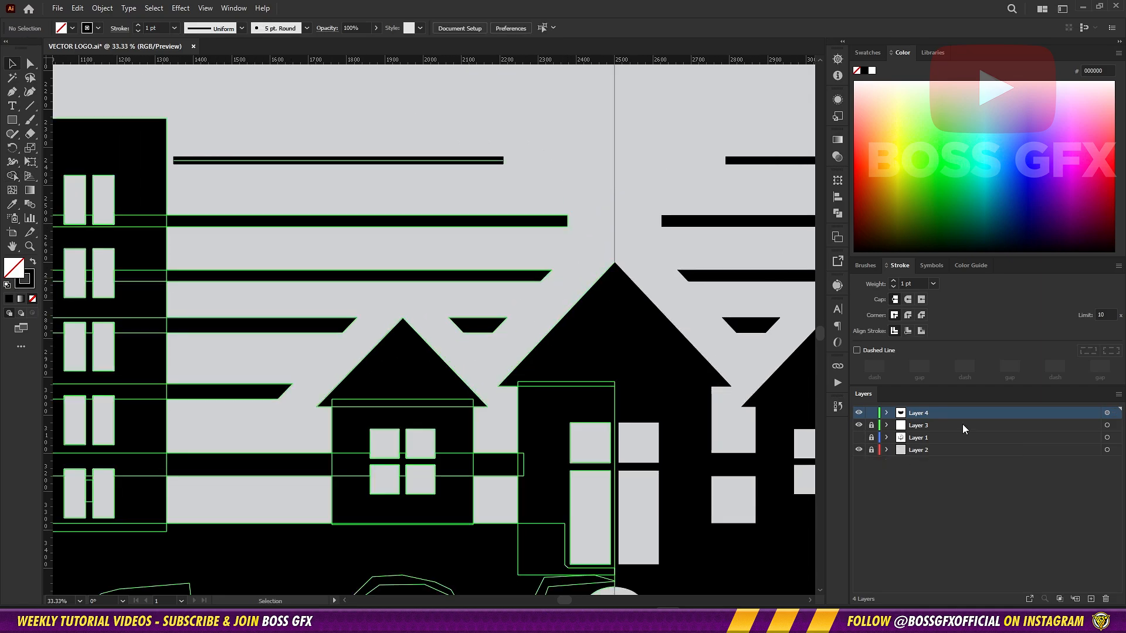
pyautogui.click(859, 437)
pyautogui.click(859, 413)
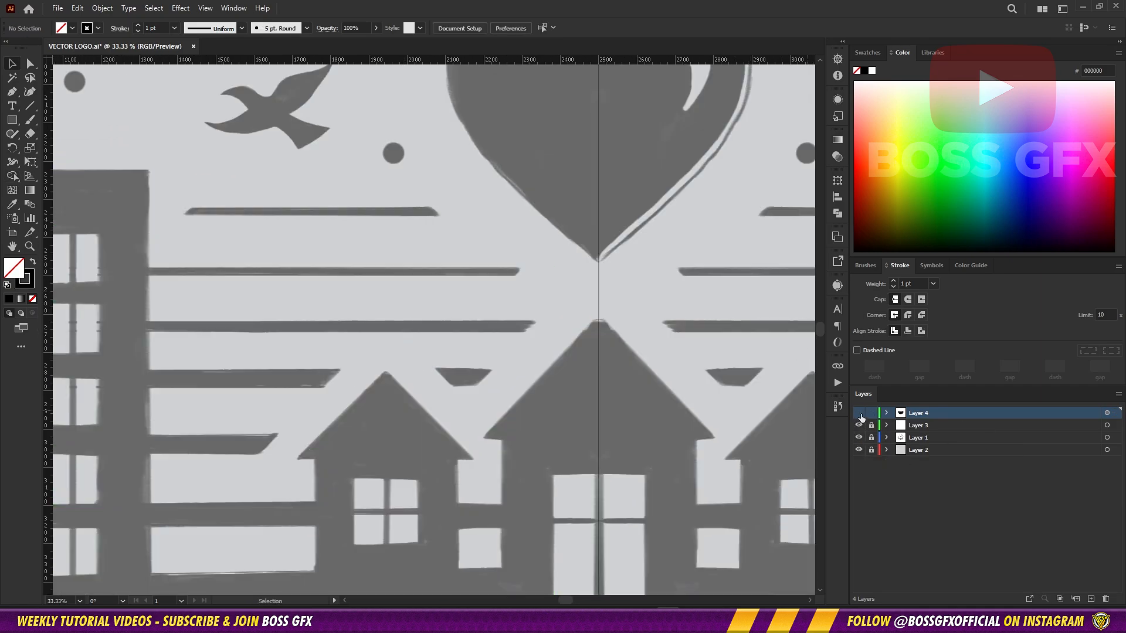
# Show the traced artwork on Layer 4 again over the sketch
pyautogui.moveTo(651, 319); pyautogui.dragTo(614, 438)
pyautogui.moveTo(162, 358); pyautogui.dragTo(753, 586)
pyautogui.click(859, 413)
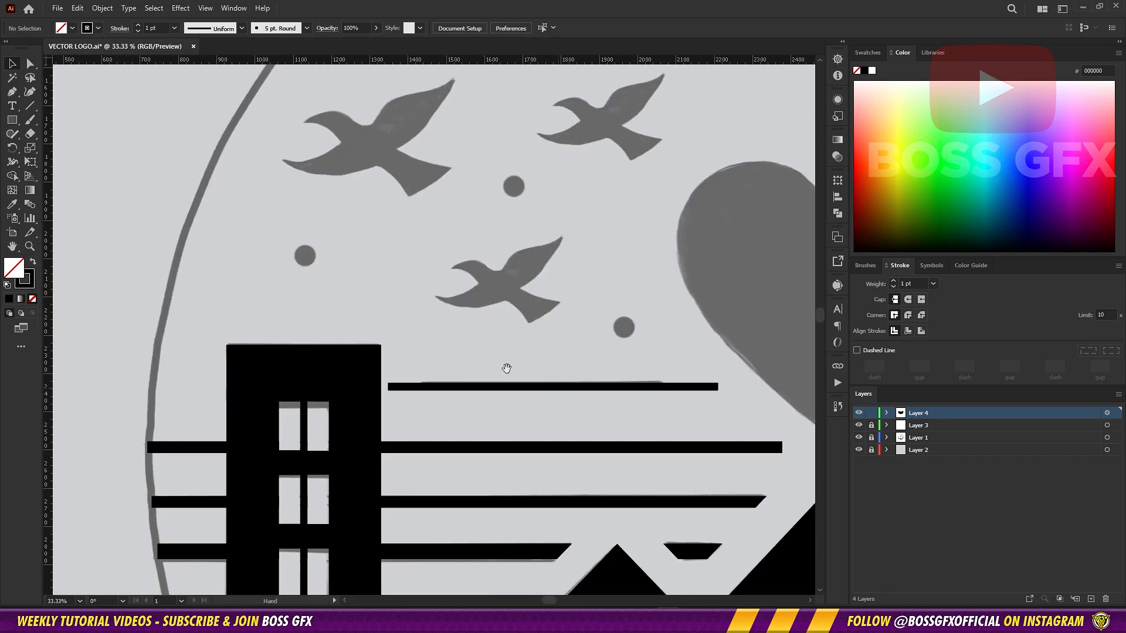
# Draw a circle about 55 px wide over the sketched dot above the left tower and fill it black without a stroke
pyautogui.moveTo(505, 369); pyautogui.dragTo(549, 376)
pyautogui.moveTo(550, 530); pyautogui.dragTo(523, 552)
pyautogui.moveTo(12, 119); pyautogui.dragTo(57, 148)
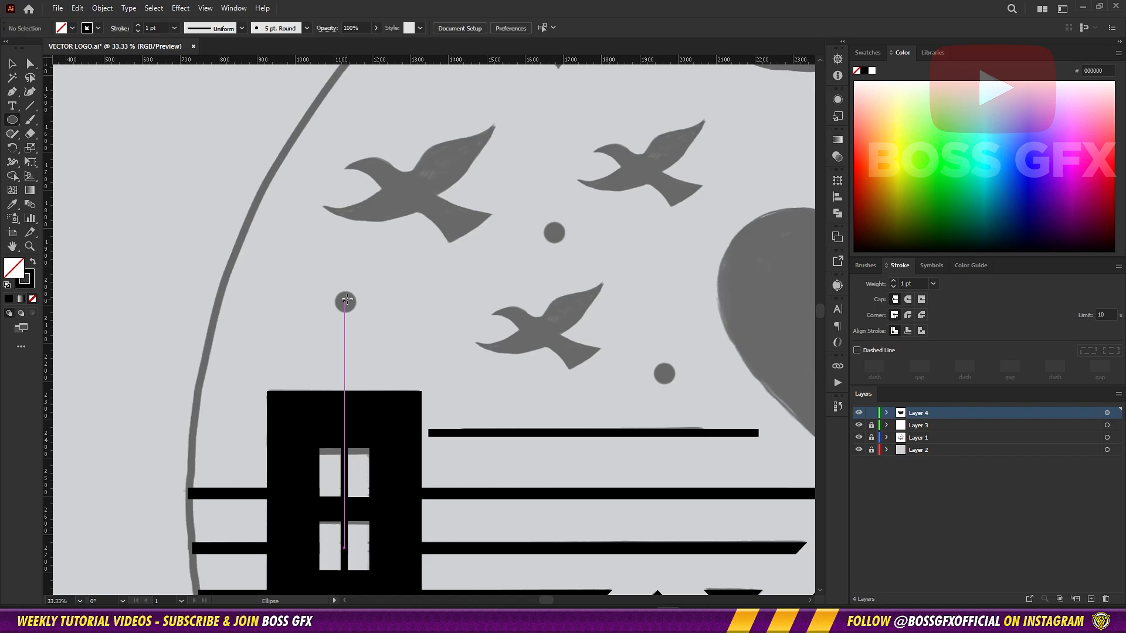
pyautogui.moveTo(355, 305); pyautogui.dragTo(356, 306)
pyautogui.hotkey('ctrl', '=')
pyautogui.hotkey('ctrl', '=')
pyautogui.press('v')
pyautogui.moveTo(429, 325); pyautogui.dragTo(432, 327)
pyautogui.hotkey('shift', 'x')
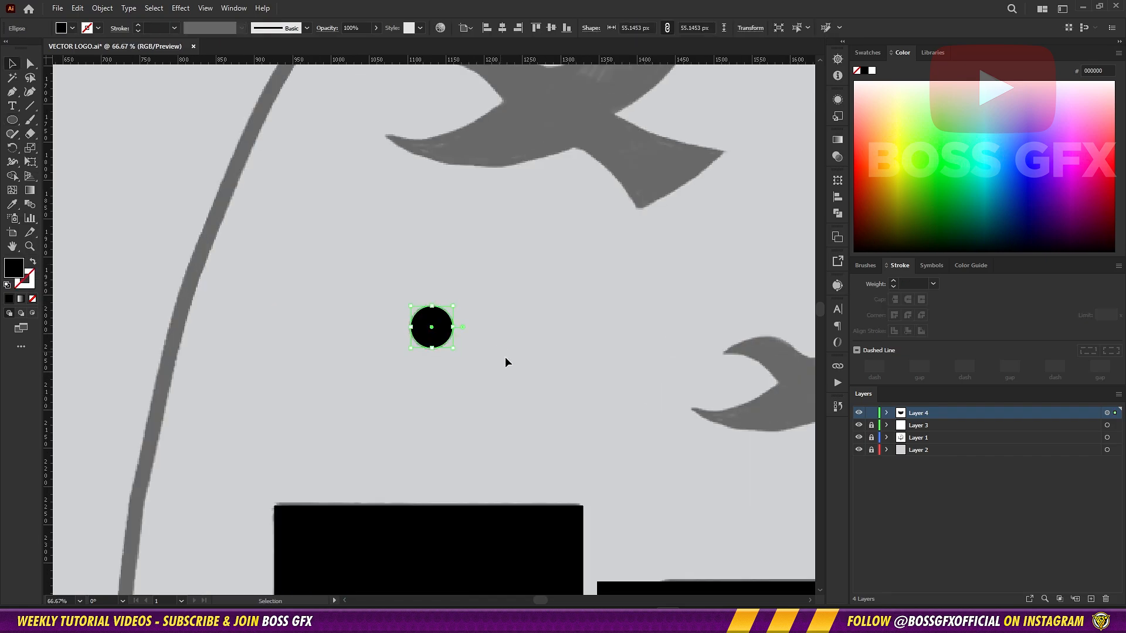
# Copy the black dot onto the two other sketched dots between the left birds and the large heart
pyautogui.moveTo(504, 357); pyautogui.dragTo(209, 351)
pyautogui.moveTo(148, 324); pyautogui.dragTo(473, 279)
pyautogui.moveTo(555, 183); pyautogui.dragTo(554, 182)
pyautogui.moveTo(610, 244); pyautogui.dragTo(419, 215)
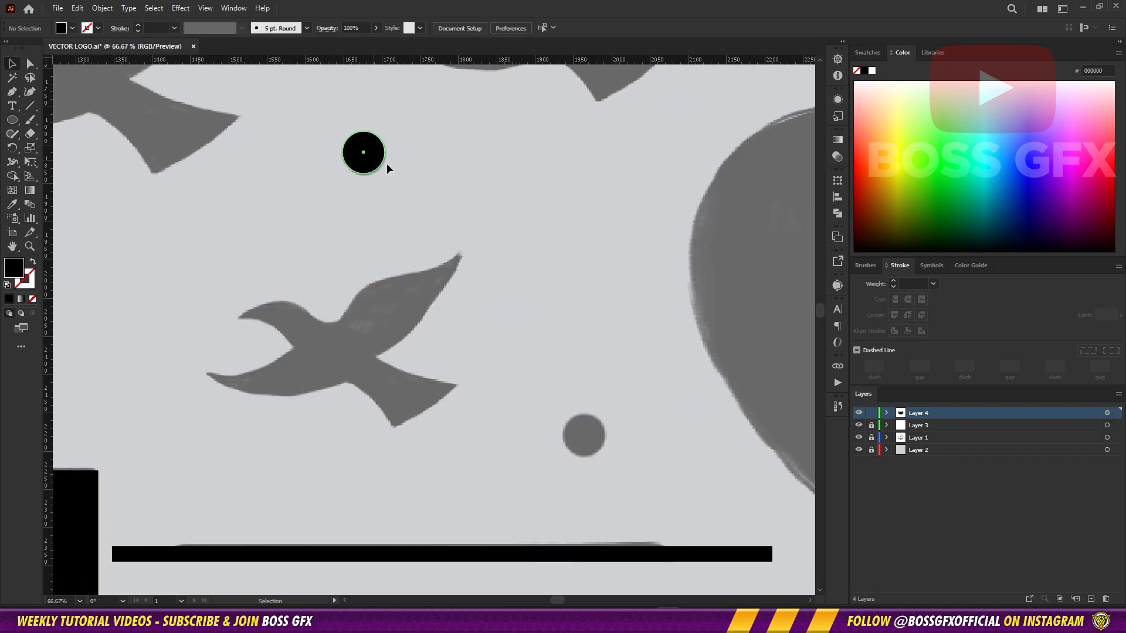
pyautogui.moveTo(385, 166); pyautogui.dragTo(577, 433)
pyautogui.click(278, 393)
pyautogui.moveTo(278, 393); pyautogui.dragTo(485, 422)
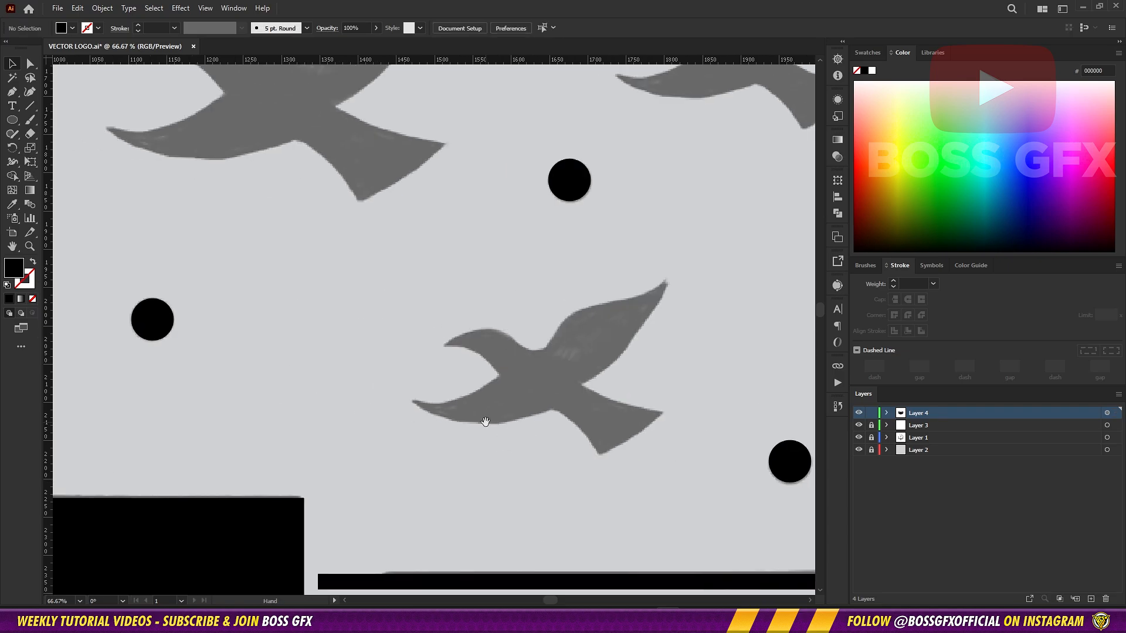
# Lock Layer 4 and add a new layer above it for the birds
pyautogui.hotkey('ctrl', '-')
pyautogui.hotkey('ctrl', '-')
pyautogui.hotkey('ctrl', '-')
pyautogui.hotkey('ctrl', '-')
pyautogui.moveTo(506, 239); pyautogui.dragTo(443, 262)
pyautogui.click(871, 412)
pyautogui.click(1090, 599)
# Start an unfilled Pen outline of the large top bird, curving from its upper-left tip to the base of the raised right wing
pyautogui.moveTo(554, 215); pyautogui.dragTo(551, 280)
pyautogui.press('p')
pyautogui.hotkey('ctrl', '+')
pyautogui.hotkey('ctrl', '+')
pyautogui.hotkey('ctrl', '+')
pyautogui.hotkey('ctrl', '+')
pyautogui.hotkey('ctrl', '+')
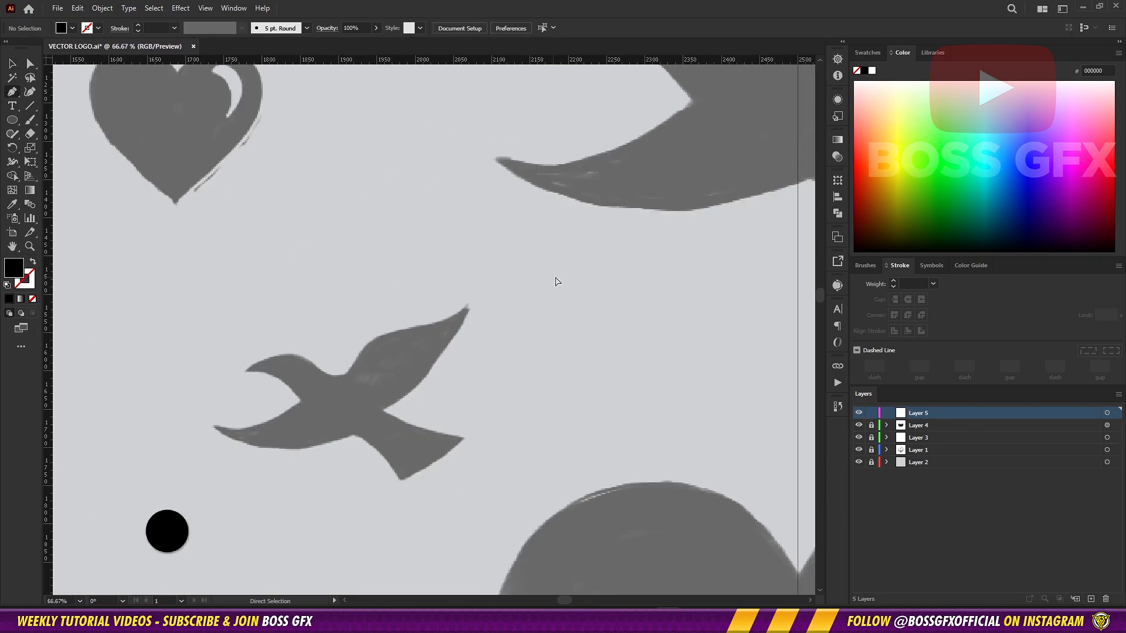
pyautogui.moveTo(560, 135); pyautogui.dragTo(253, 541)
pyautogui.hotkey('shift', 'x')
pyautogui.moveTo(652, 277); pyautogui.dragTo(585, 293)
pyautogui.moveTo(597, 271); pyautogui.dragTo(648, 200)
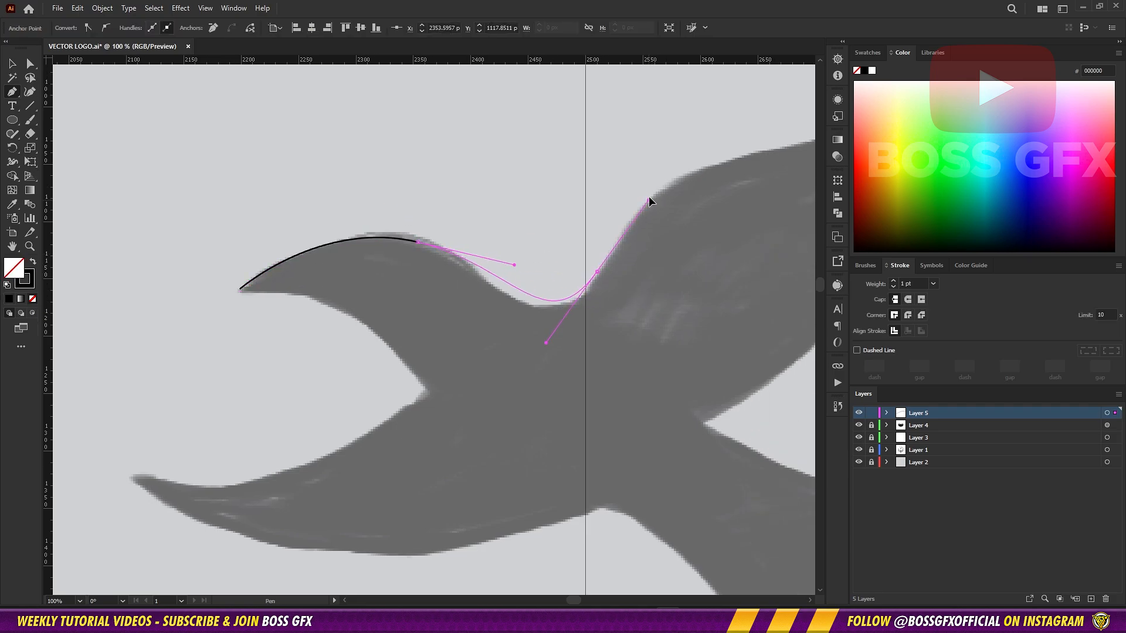
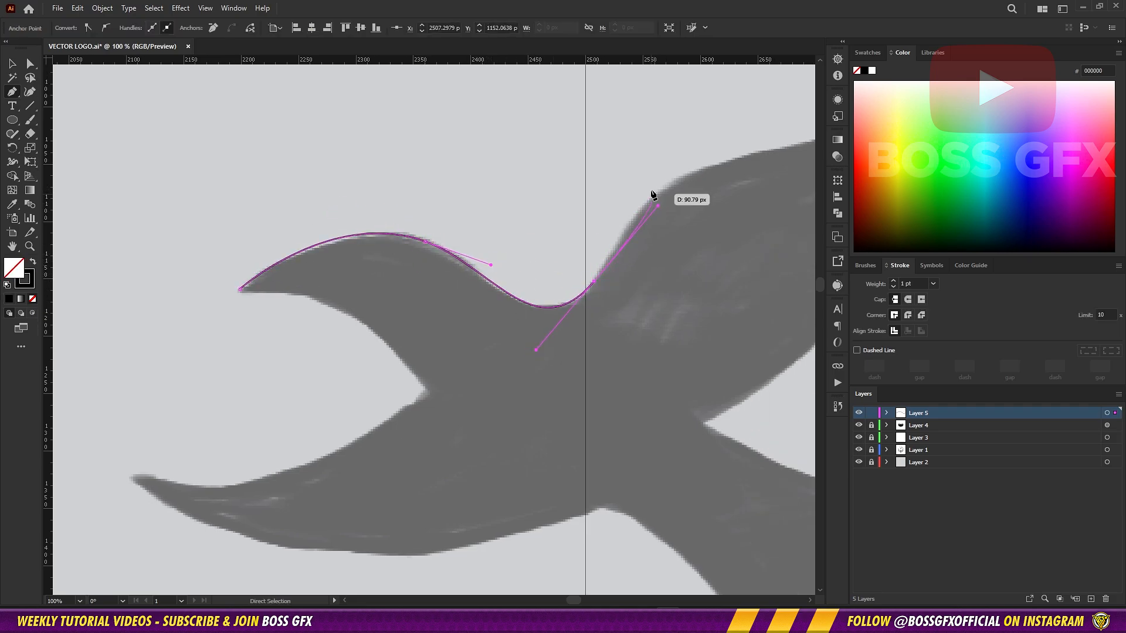
# Continue the bird outline along the upper edge of the raised wing and around its tip
pyautogui.moveTo(653, 196); pyautogui.dragTo(486, 270)
pyautogui.moveTo(556, 237); pyautogui.dragTo(621, 220)
pyautogui.moveTo(739, 190); pyautogui.dragTo(512, 247)
pyautogui.moveTo(597, 197); pyautogui.dragTo(654, 131)
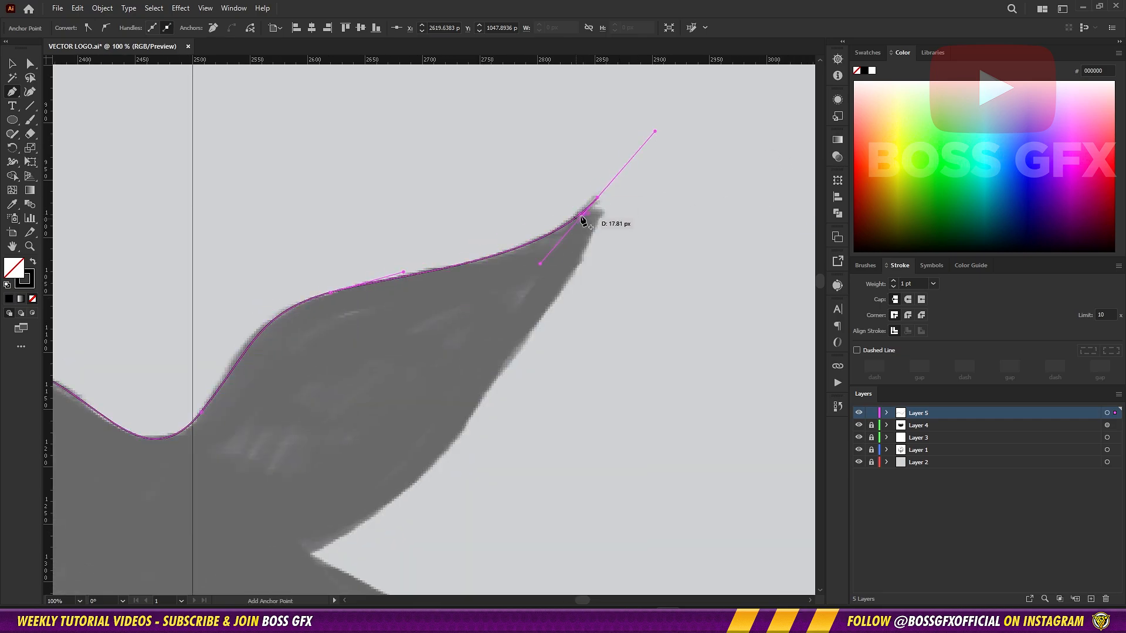
pyautogui.moveTo(525, 338); pyautogui.dragTo(515, 356)
# Curve the bird outline down the raised wing's underside to the notch above the tail, ending in a corner point
pyautogui.moveTo(492, 405); pyautogui.dragTo(670, 225)
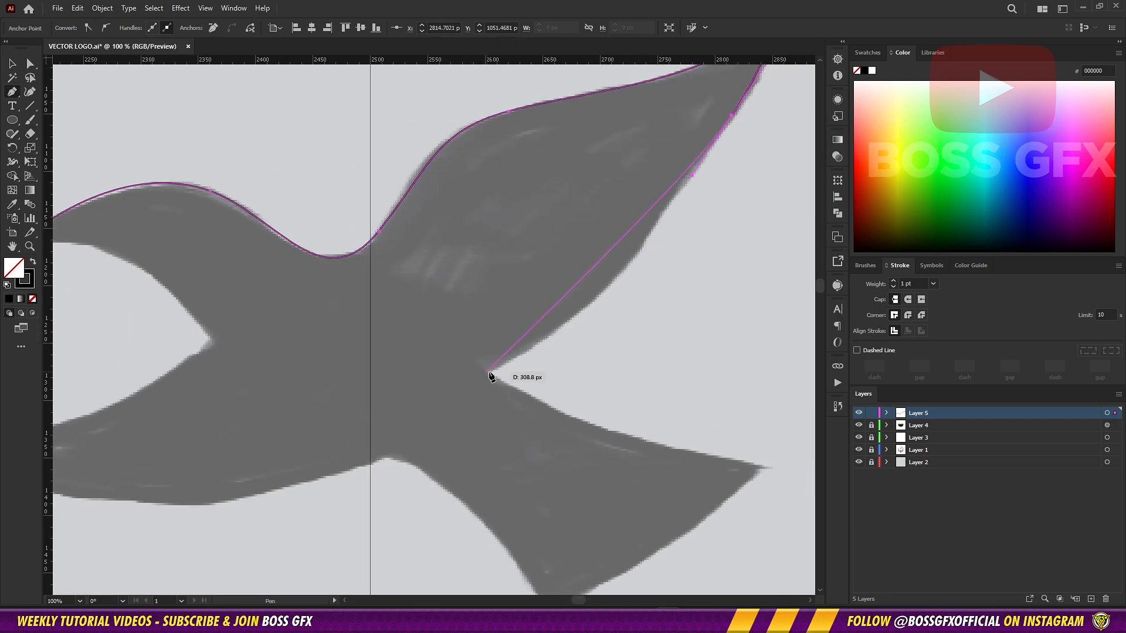
pyautogui.moveTo(490, 374); pyautogui.dragTo(372, 426)
pyautogui.moveTo(723, 289); pyautogui.dragTo(621, 388)
pyautogui.moveTo(631, 222); pyautogui.dragTo(630, 222)
pyautogui.moveTo(422, 455); pyautogui.dragTo(549, 281)
pyautogui.click(514, 301)
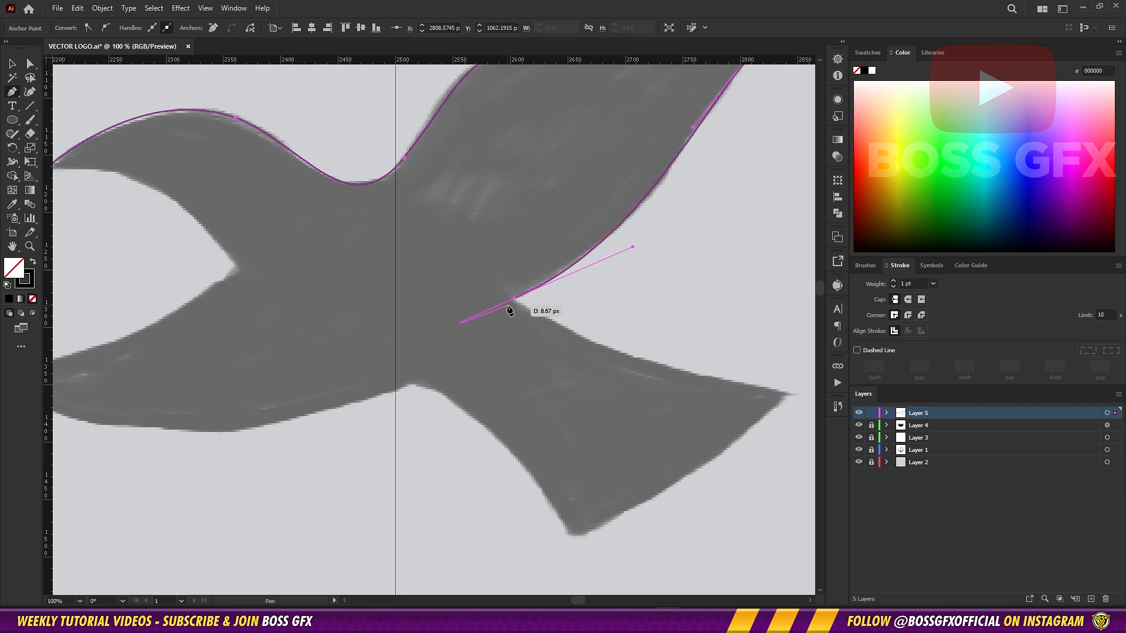
pyautogui.click(513, 301)
# Trace the bird's tail from the notch around both tail corners to its left base
pyautogui.moveTo(669, 364); pyautogui.dragTo(560, 287)
pyautogui.moveTo(680, 317); pyautogui.dragTo(700, 339)
pyautogui.moveTo(458, 358); pyautogui.dragTo(640, 304)
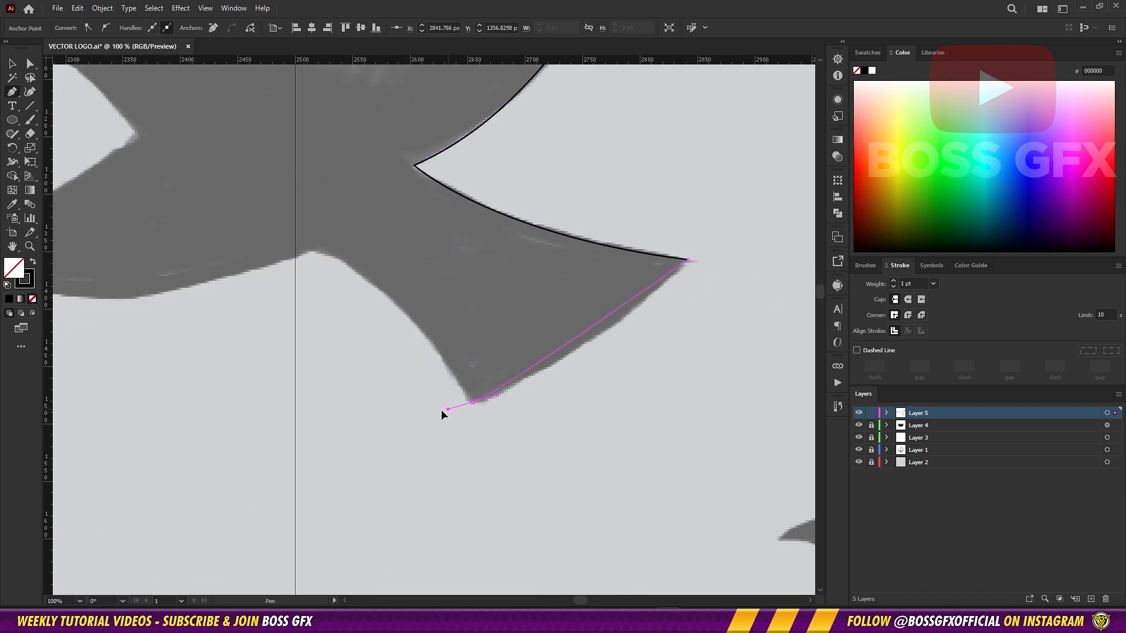
pyautogui.moveTo(404, 352); pyautogui.dragTo(572, 374)
pyautogui.moveTo(481, 272); pyautogui.dragTo(399, 249)
# Trace the lower-left wing and the notch above it, then close the bird outline at its starting tip
pyautogui.moveTo(341, 312); pyautogui.dragTo(540, 313)
pyautogui.moveTo(209, 240); pyautogui.dragTo(199, 232)
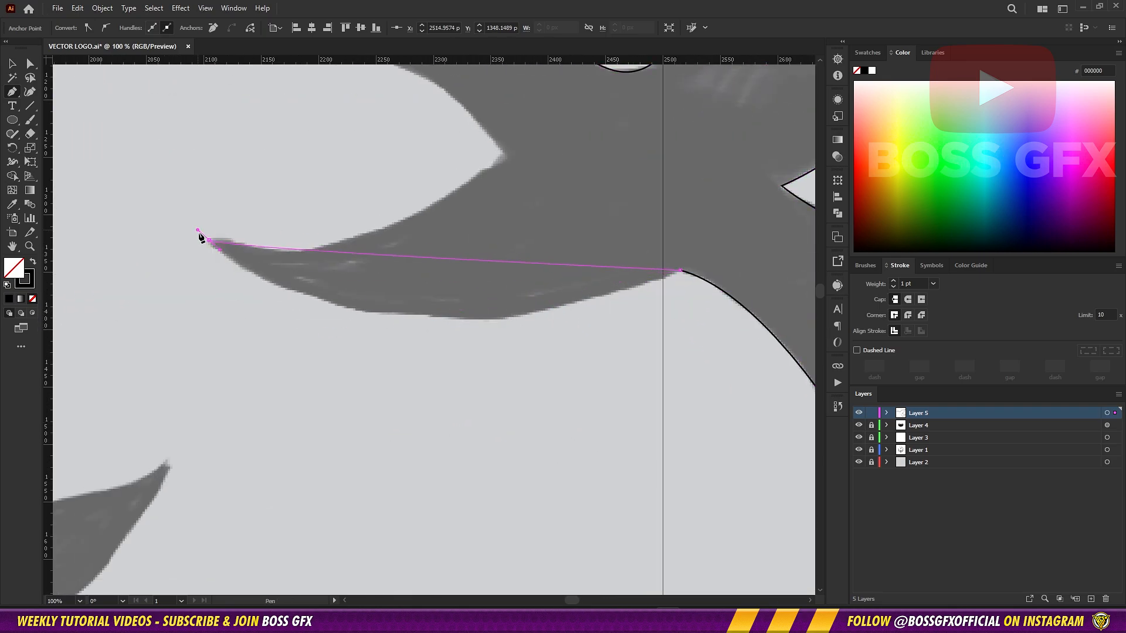
pyautogui.moveTo(321, 241); pyautogui.dragTo(438, 365)
pyautogui.moveTo(623, 279); pyautogui.dragTo(745, 147)
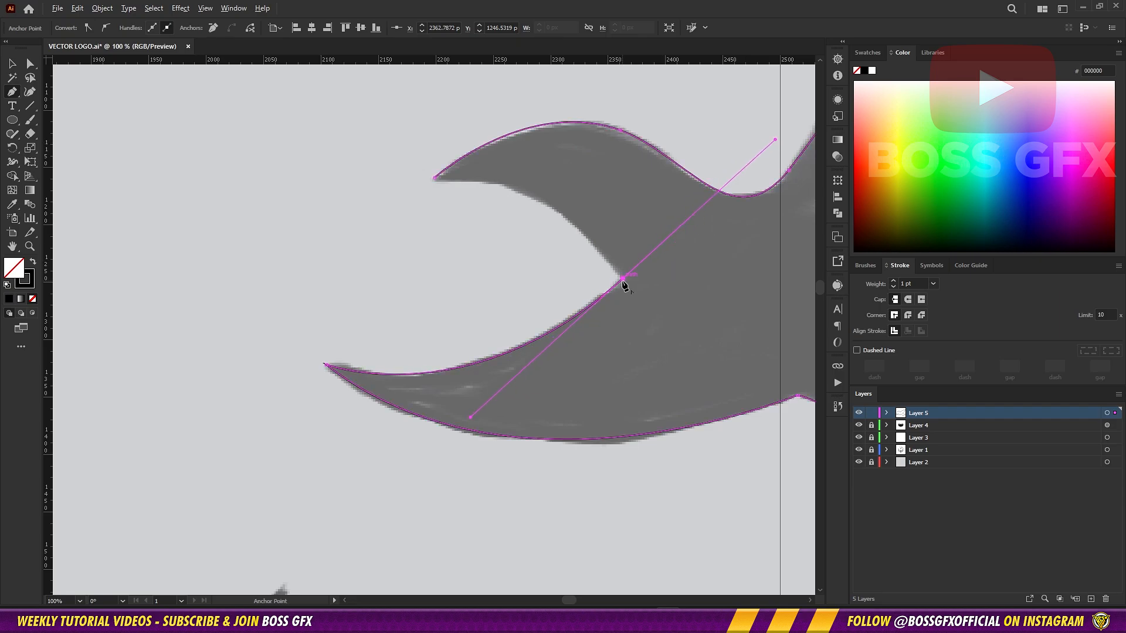
pyautogui.moveTo(301, 179); pyautogui.dragTo(301, 180)
pyautogui.moveTo(567, 176); pyautogui.dragTo(560, 169)
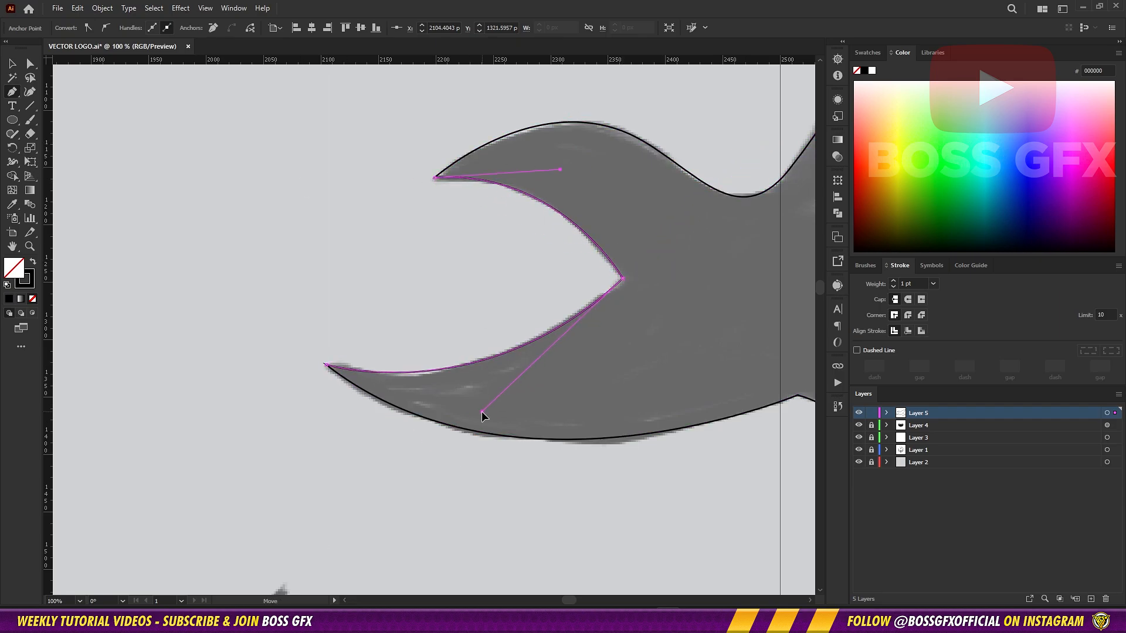
# Fill the large bird black and refine its curve handles around the lower-left wing to match the sketch
pyautogui.hotkey('shift', 'x')
pyautogui.keyDown('ctrl'); pyautogui.click(486, 268); pyautogui.keyUp('ctrl')
pyautogui.moveTo(397, 434); pyautogui.dragTo(246, 416)
pyautogui.keyDown('ctrl'); pyautogui.click(175, 347); pyautogui.keyUp('ctrl')
pyautogui.moveTo(365, 495); pyautogui.dragTo(354, 505)
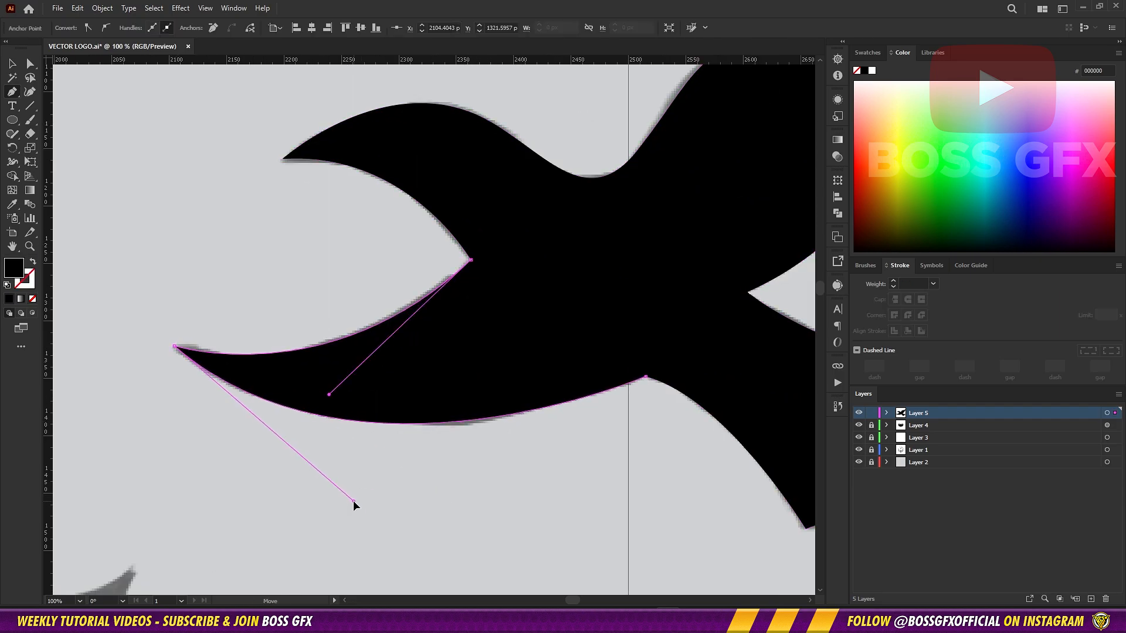
pyautogui.keyDown('ctrl'); pyautogui.click(376, 498); pyautogui.keyUp('ctrl')
pyautogui.moveTo(782, 237)
pyautogui.mouseDown()
pyautogui.moveTo(559, 379)
pyautogui.moveTo(777, 231)
pyautogui.moveTo(636, 307)
pyautogui.mouseUp()
pyautogui.moveTo(667, 229); pyautogui.dragTo(644, 265)
pyautogui.hotkey('ctrl', '-')
pyautogui.hotkey('ctrl', '-')
pyautogui.hscroll(-2, 724, 288)
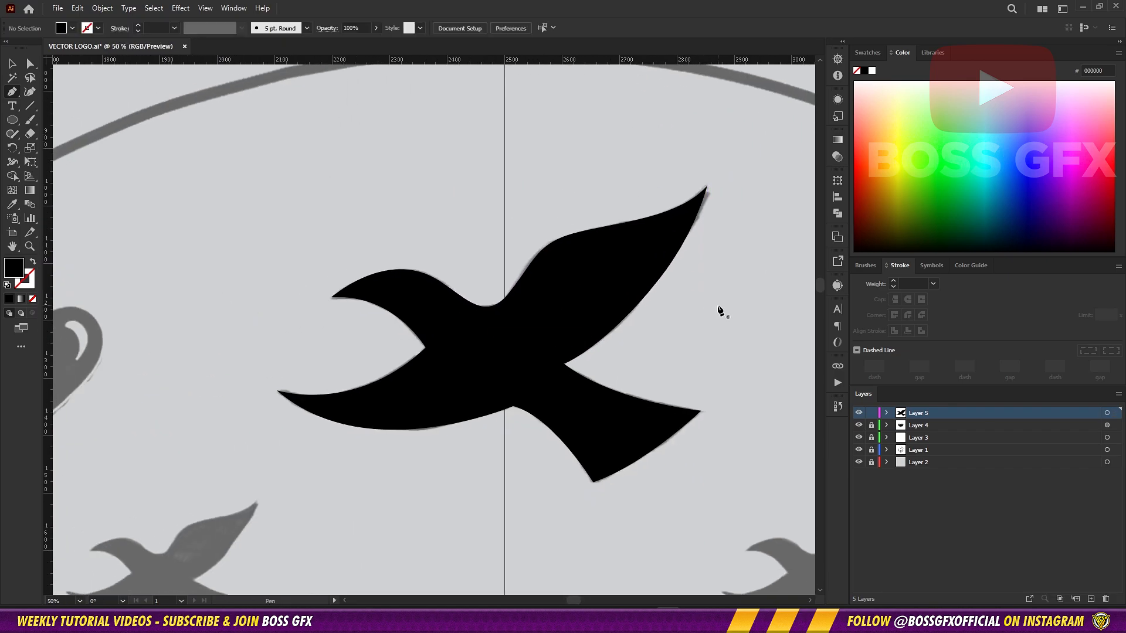
pyautogui.hotkey('ctrl', 'a')
pyautogui.keyDown('ctrl'); pyautogui.click(719, 306); pyautogui.keyUp('ctrl')
# Hide the sketch on Layer 1 to review the large bird within the whole logo, then show it again
pyautogui.click(858, 450)
pyautogui.hotkey('ctrl', '-')
pyautogui.hotkey('ctrl', '-')
pyautogui.hotkey('ctrl', '-')
pyautogui.hotkey('ctrl', '-')
pyautogui.moveTo(715, 402); pyautogui.dragTo(726, 261)
pyautogui.hotkey('ctrl', '=')
pyautogui.hotkey('ctrl', '-')
pyautogui.hotkey('ctrl', '0')
pyautogui.click(858, 449)
# Place a copy of the large bird over the small sketched bird upper left of the heart, scaled to about 331 by 228 px
pyautogui.moveTo(521, 259); pyautogui.dragTo(586, 352)
pyautogui.hotkey('ctrl', '=')
pyautogui.hotkey('ctrl', '=')
pyautogui.hotkey('ctrl', '=')
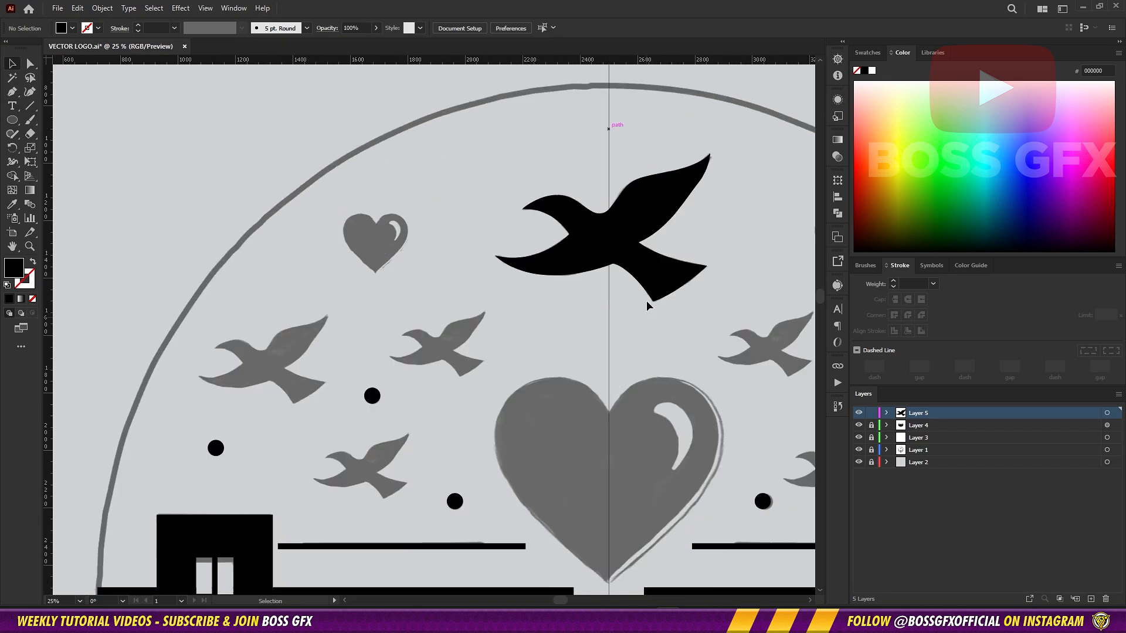
pyautogui.press('v')
pyautogui.moveTo(681, 173); pyautogui.dragTo(514, 334)
pyautogui.hotkey('ctrl', '=')
pyautogui.hotkey('ctrl', '=')
pyautogui.hotkey('ctrl', '=')
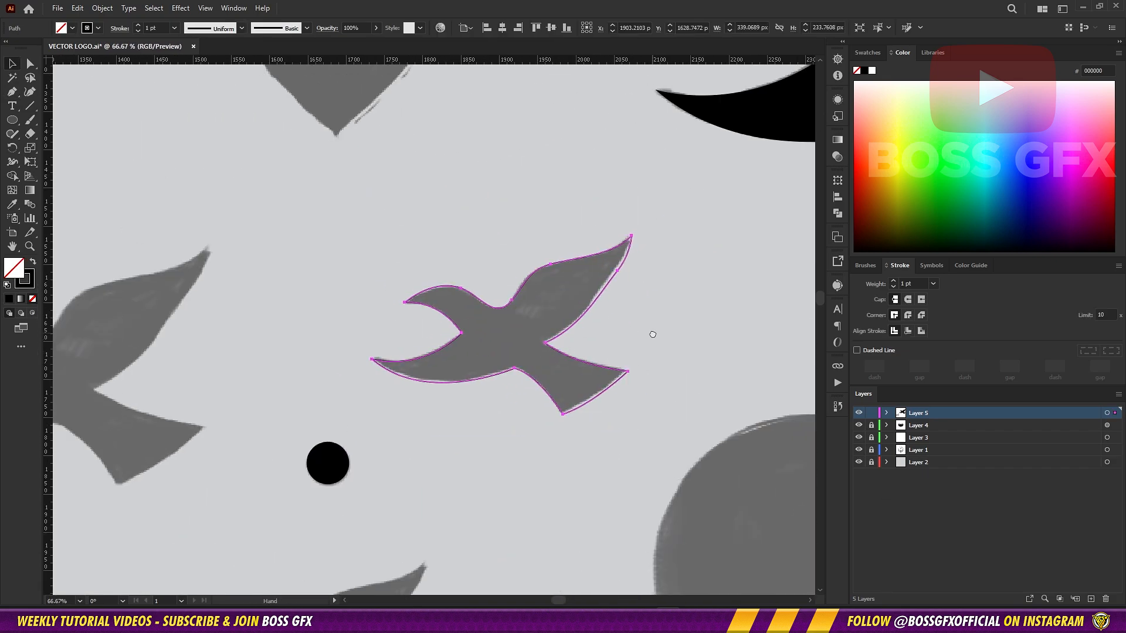
pyautogui.moveTo(633, 415); pyautogui.dragTo(635, 423)
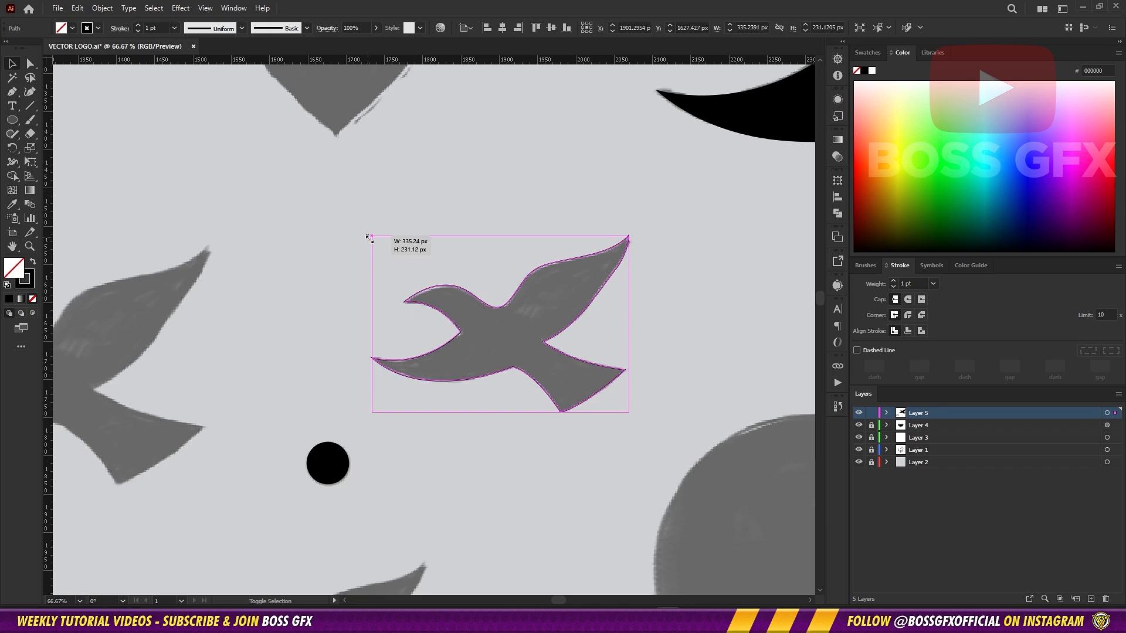
pyautogui.hotkey('shift', 'x')
# Copy the small bird onto the larger sketched bird at the far left and scale it to about 452 by 312 px
pyautogui.moveTo(528, 337); pyautogui.dragTo(753, 318)
pyautogui.moveTo(753, 319); pyautogui.dragTo(278, 357)
pyautogui.moveTo(380, 258); pyautogui.dragTo(435, 228)
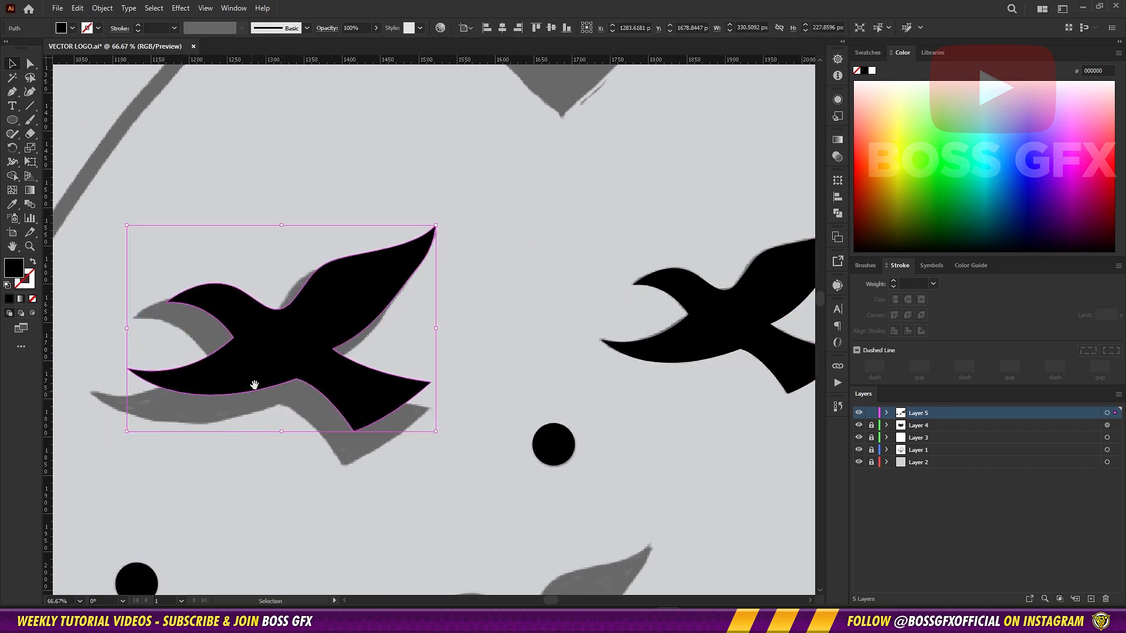
pyautogui.hotkey('ctrl', 'z')
pyautogui.moveTo(252, 385); pyautogui.dragTo(444, 352)
pyautogui.moveTo(572, 225); pyautogui.dragTo(668, 192)
pyautogui.moveTo(469, 399); pyautogui.dragTo(465, 436)
pyautogui.moveTo(559, 384); pyautogui.dragTo(545, 383)
pyautogui.moveTo(455, 191); pyautogui.dragTo(453, 194)
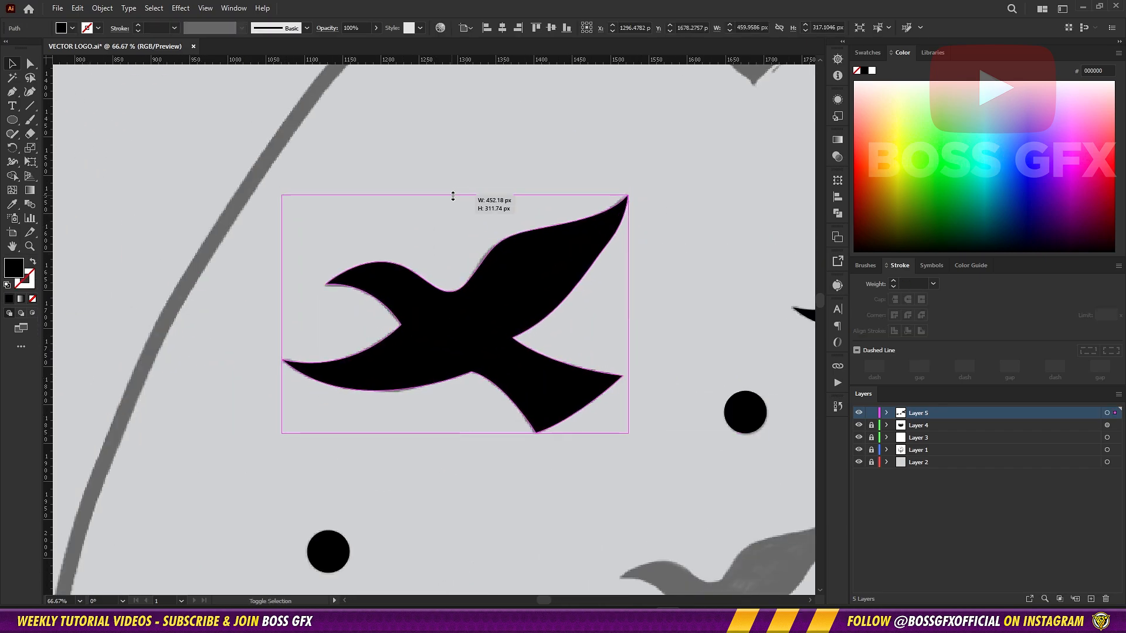
pyautogui.click(647, 472)
# Copy the small bird onto the lower sketched bird left of the large heart
pyautogui.moveTo(647, 476); pyautogui.dragTo(401, 272)
pyautogui.moveTo(688, 78)
pyautogui.mouseDown()
pyautogui.moveTo(485, 425)
pyautogui.moveTo(485, 402)
pyautogui.mouseUp()
pyautogui.click(694, 241)
pyautogui.moveTo(693, 241); pyautogui.dragTo(614, 344)
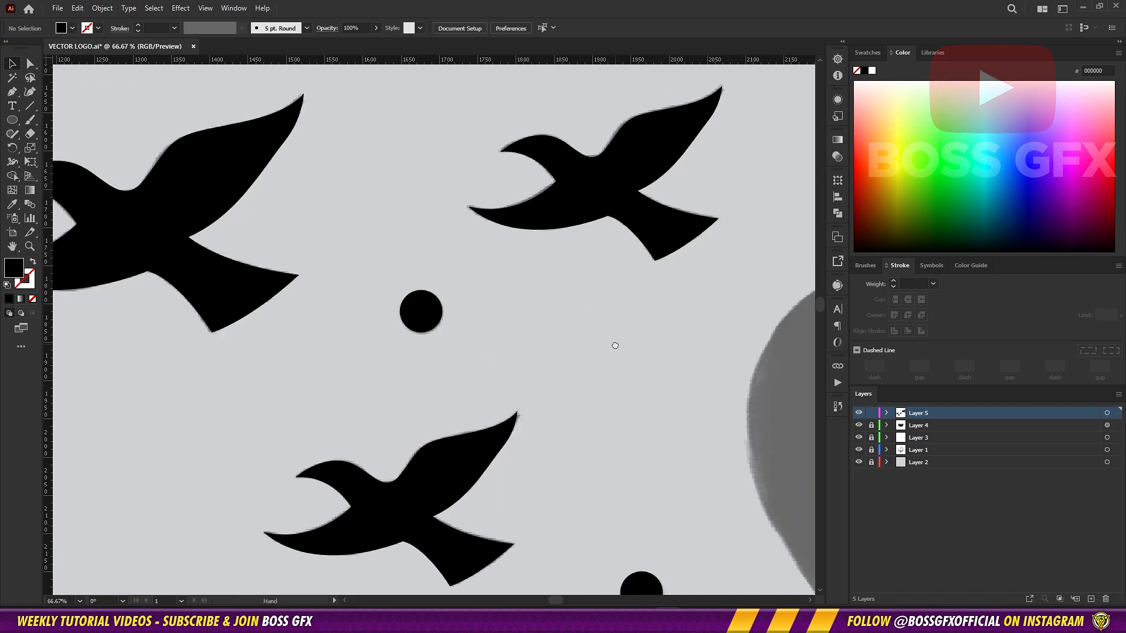
# Copy the 452 px wide left bird onto the matching sketched bird at the far right and check its fit
pyautogui.hotkey('ctrl', '-')
pyautogui.hotkey('ctrl', '-')
pyautogui.hotkey('ctrl', '-')
pyautogui.hotkey('ctrl', '-')
pyautogui.moveTo(525, 295); pyautogui.dragTo(456, 264)
pyautogui.moveTo(292, 268); pyautogui.dragTo(747, 310)
pyautogui.moveTo(747, 311); pyautogui.dragTo(445, 319)
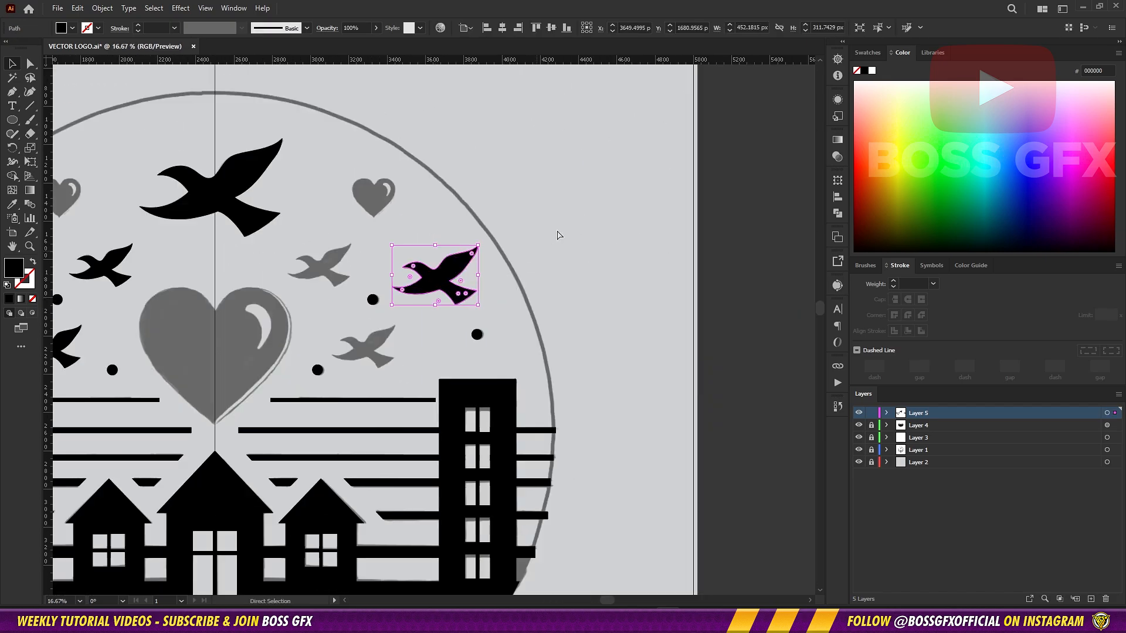
pyautogui.hotkey('ctrl', '+')
pyautogui.hotkey('ctrl', '+')
pyautogui.hotkey('ctrl', '+')
pyautogui.hotkey('ctrl', '+')
pyautogui.hotkey('shift', 'x')
pyautogui.hotkey('shift', 'x')
pyautogui.click(376, 457)
# Copy the upper small bird from the left side onto the sketched bird upper right of the heart and check its fit
pyautogui.moveTo(281, 452); pyautogui.dragTo(674, 370)
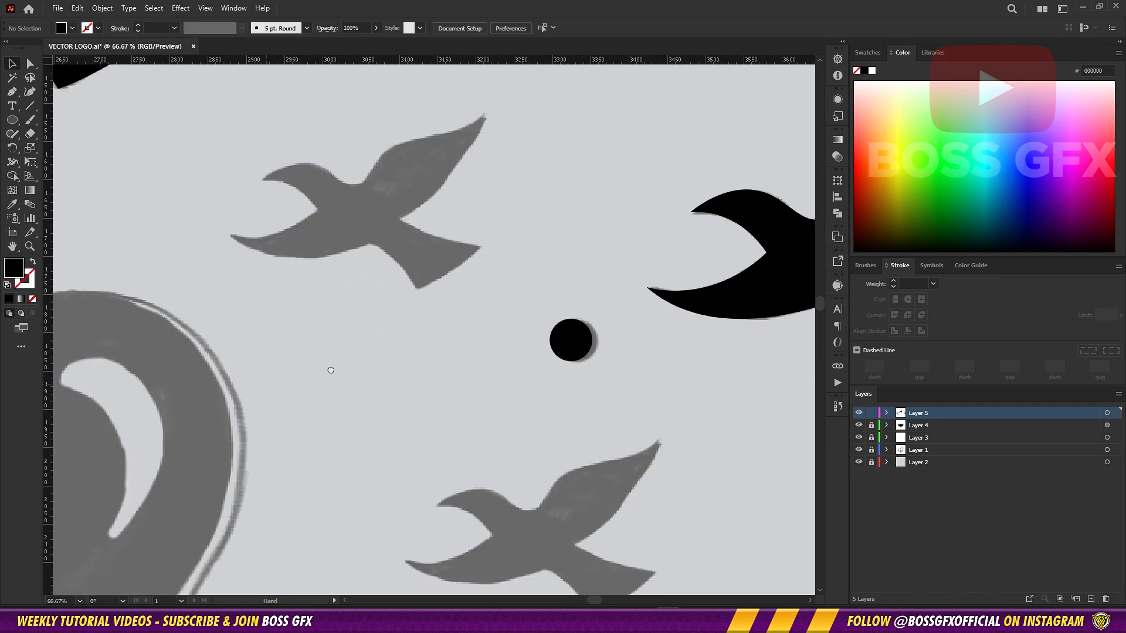
pyautogui.moveTo(329, 372); pyautogui.dragTo(731, 266)
pyautogui.hotkey('ctrl', '-')
pyautogui.hotkey('ctrl', '-')
pyautogui.moveTo(171, 217); pyautogui.dragTo(607, 269)
pyautogui.hotkey('shift', 'x')
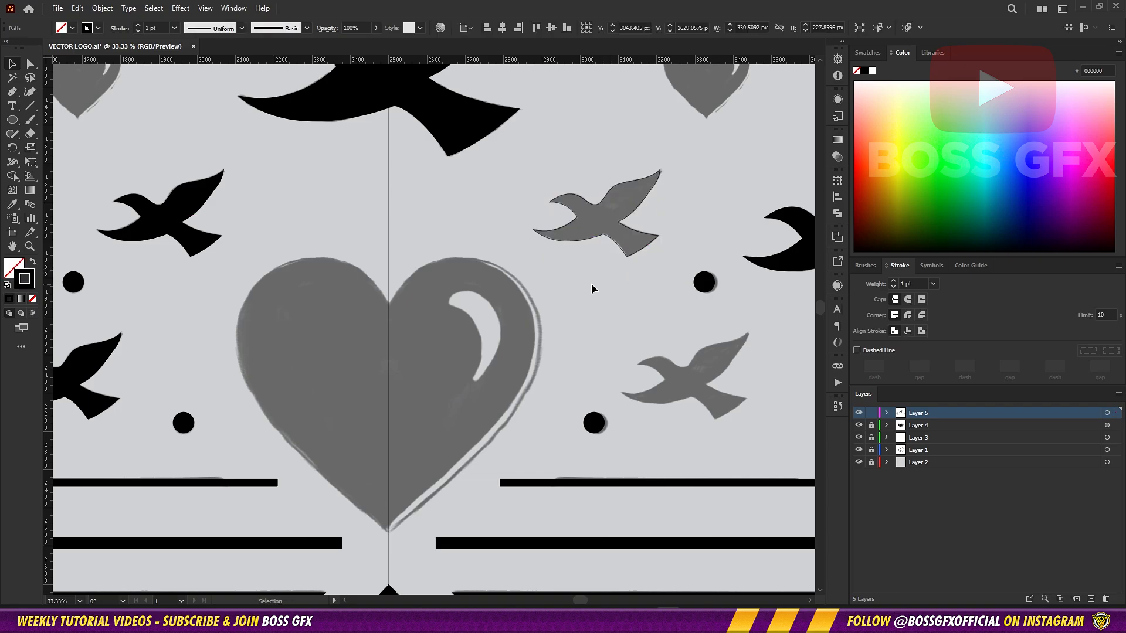
pyautogui.hotkey('ctrl', '+')
pyautogui.hotkey('ctrl', '+')
pyautogui.hotkey('shift', 'x')
pyautogui.click(574, 392)
# Copy the lower left small bird onto the lower sketched bird right of the heart, nudge it into alignment and keep its black fill
pyautogui.moveTo(70, 410); pyautogui.dragTo(433, 284)
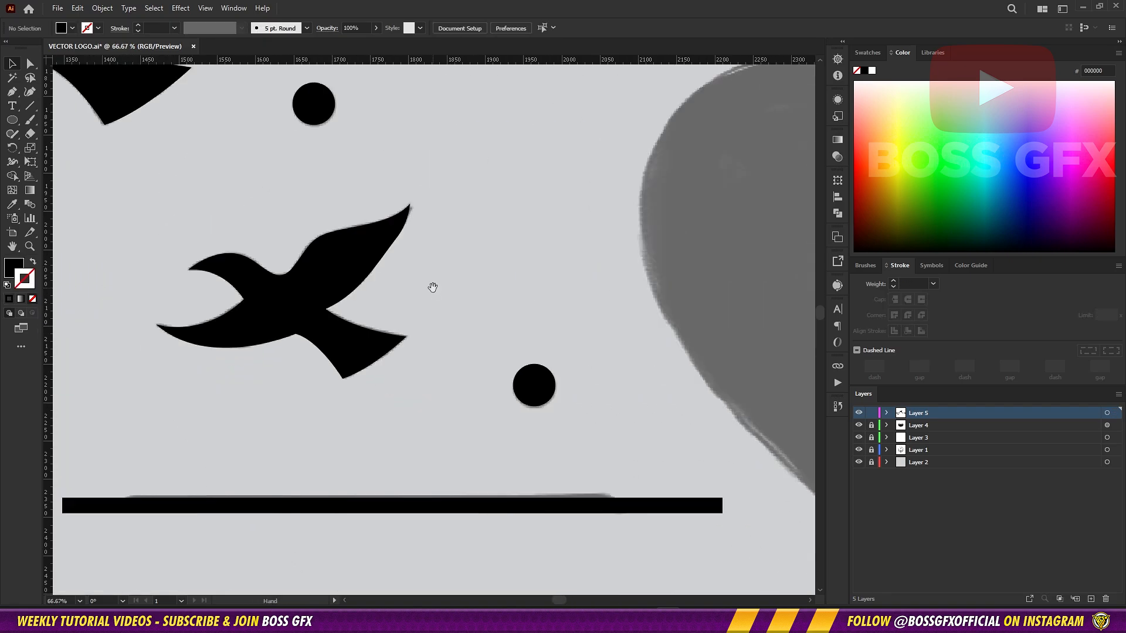
pyautogui.hotkey('ctrl', '-')
pyautogui.hotkey('ctrl', '-')
pyautogui.moveTo(515, 294); pyautogui.dragTo(262, 271)
pyautogui.moveTo(118, 313); pyautogui.dragTo(741, 325)
pyautogui.moveTo(763, 264); pyautogui.dragTo(505, 264)
pyautogui.hotkey('ctrl', '+')
pyautogui.hotkey('ctrl', '+')
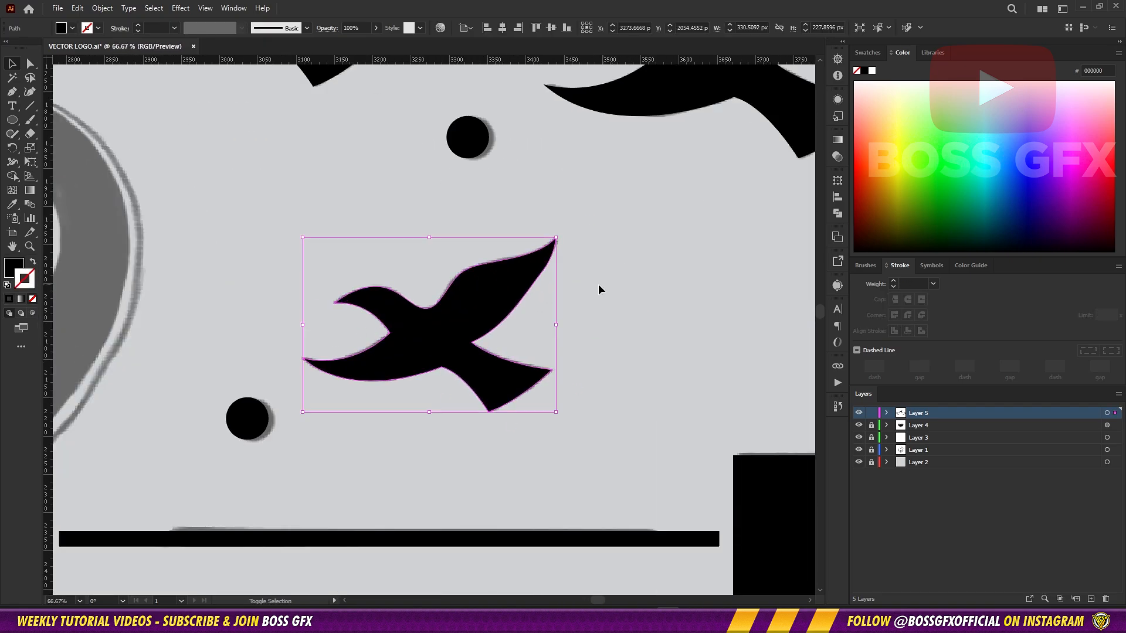
pyautogui.hotkey('shift', 'x')
pyautogui.press('Right')
pyautogui.press('Right')
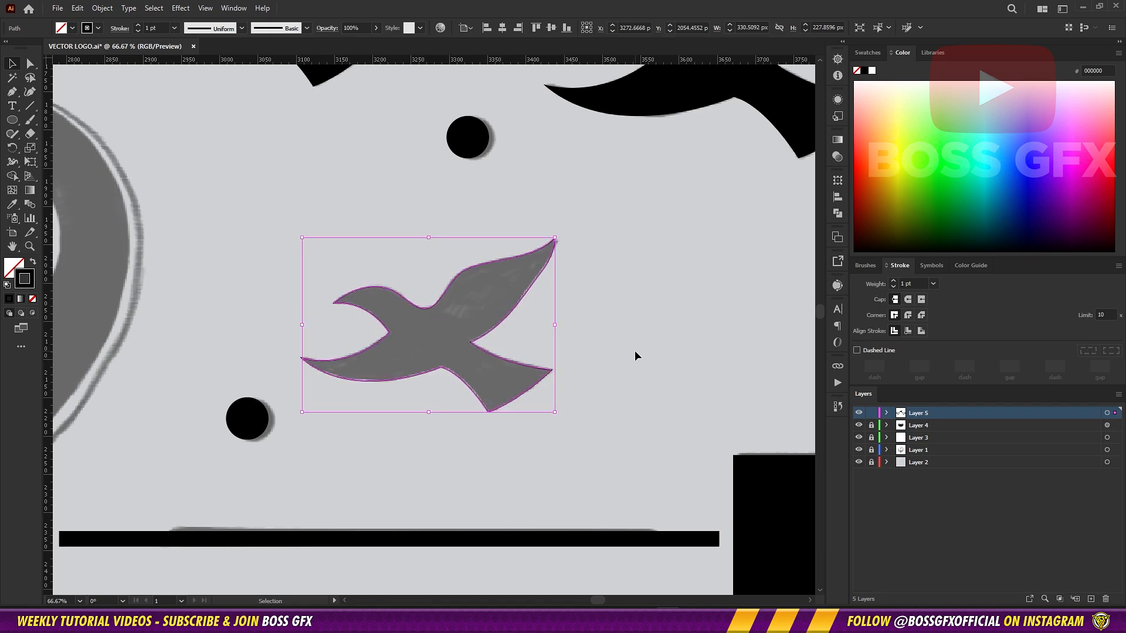
pyautogui.hotkey('shift', 'x')
pyautogui.click(634, 352)
# Hide the sketch on Layer 1 to review all the birds in the logo, then show it again
pyautogui.hotkey('ctrl', '-')
pyautogui.hotkey('ctrl', '-')
pyautogui.hotkey('ctrl', '-')
pyautogui.moveTo(352, 333)
pyautogui.mouseDown()
pyautogui.moveTo(487, 322)
pyautogui.moveTo(720, 198)
pyautogui.moveTo(644, 420)
pyautogui.mouseUp()
pyautogui.click(858, 448)
pyautogui.hotkey('ctrl', '-')
pyautogui.click(857, 448)
pyautogui.hotkey('ctrl', '+')
# Unlock Layer 4, lock Layer 5 and make Layer 4 the active layer
pyautogui.click(872, 426)
pyautogui.click(872, 414)
pyautogui.click(933, 426)
pyautogui.moveTo(551, 354); pyautogui.dragTo(553, 263)
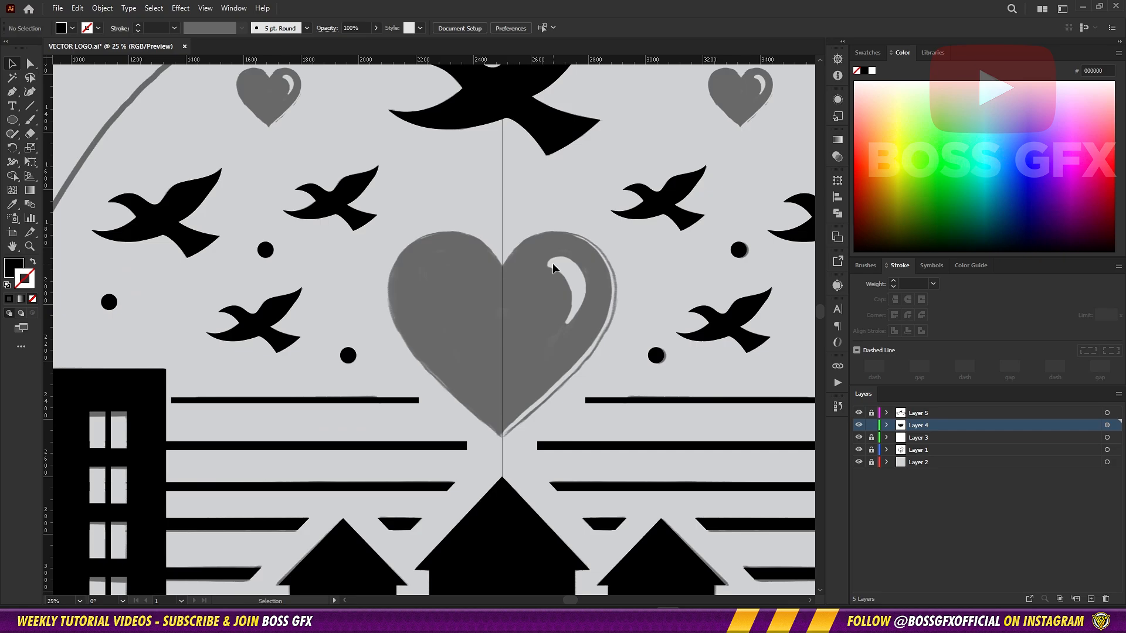
# Trace the left half of the sketched heart with the Pen tool, from the cleft along the vertical axis to the bottom tip
pyautogui.hotkey('ctrl', '+')
pyautogui.hotkey('ctrl', '+')
pyautogui.moveTo(469, 375); pyautogui.dragTo(480, 288)
pyautogui.hotkey('shift', 'x')
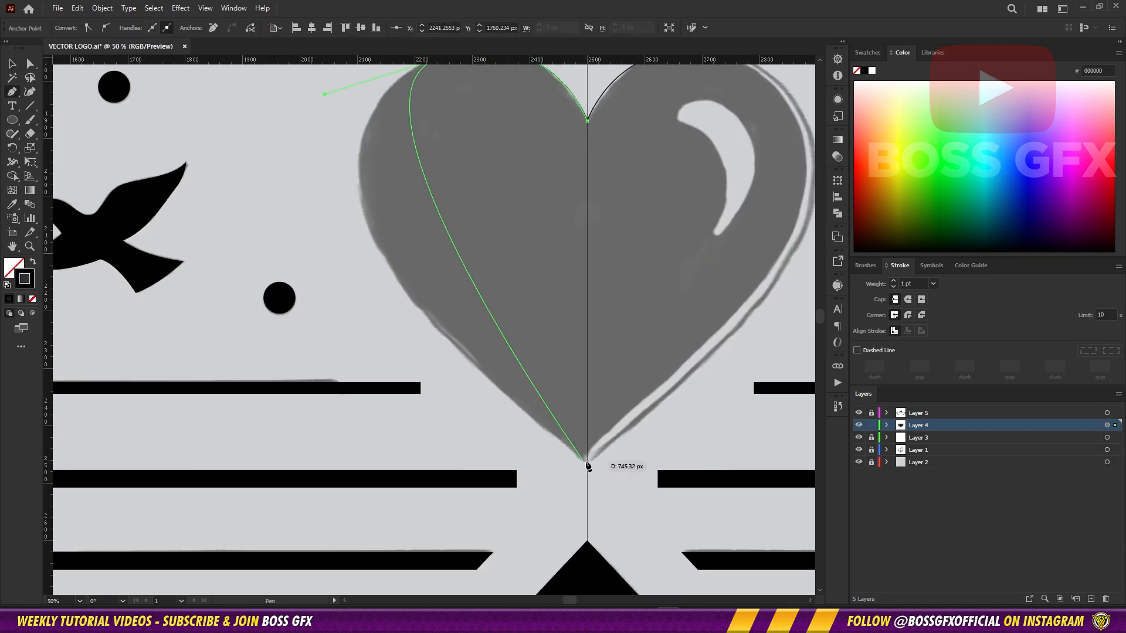
pyautogui.click(585, 461)
pyautogui.moveTo(443, 206)
pyautogui.mouseDown()
pyautogui.moveTo(496, 282)
pyautogui.moveTo(418, 292)
pyautogui.mouseUp()
pyautogui.click(485, 270)
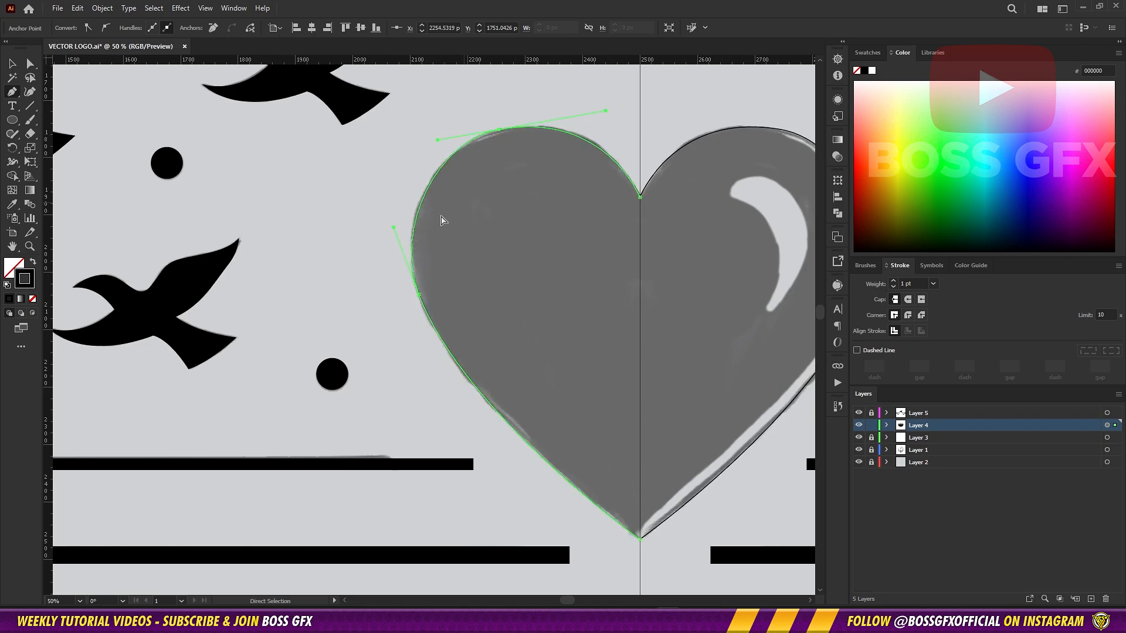
# Give the traced heart a black fill without a stroke and deselect it
pyautogui.hotkey('shift', 'x')
pyautogui.keyDown('ctrl'); pyautogui.click(416, 361); pyautogui.keyUp('ctrl')
pyautogui.moveTo(635, 454); pyautogui.dragTo(614, 433)
pyautogui.hotkey('ctrl', '-')
pyautogui.hotkey('ctrl', '-')
pyautogui.press('v')
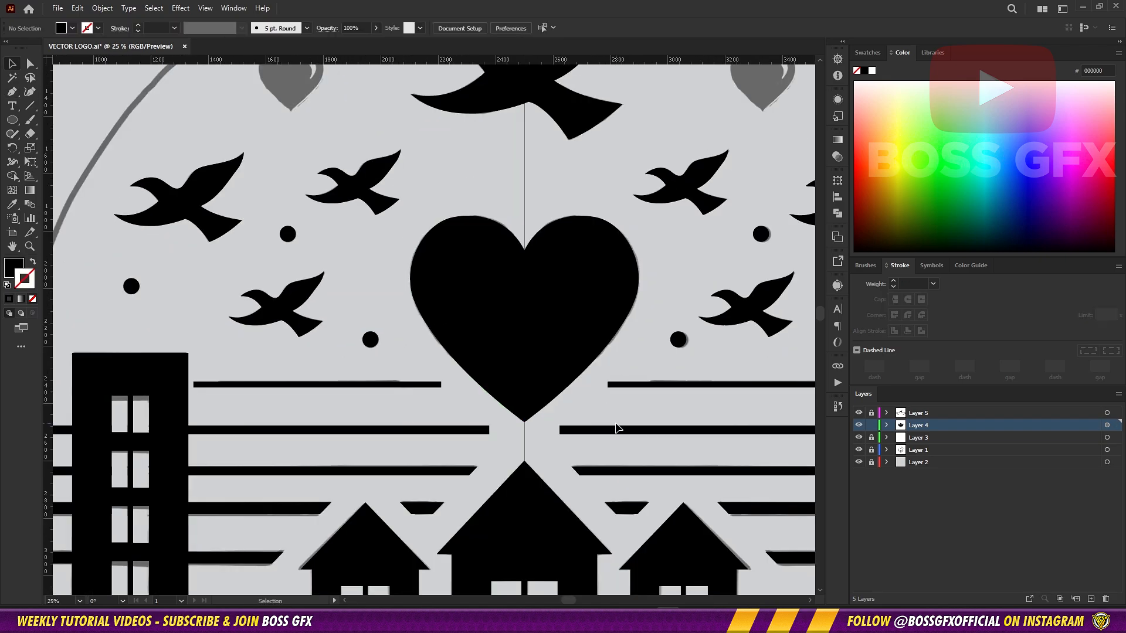
# Place an enlarged unfilled half-heart outline, about 615 by 1110 px, around the heart and align its straight side with the vertical axis
pyautogui.hotkey('ctrl', '-')
pyautogui.moveTo(602, 298); pyautogui.dragTo(681, 241)
pyautogui.click(556, 305)
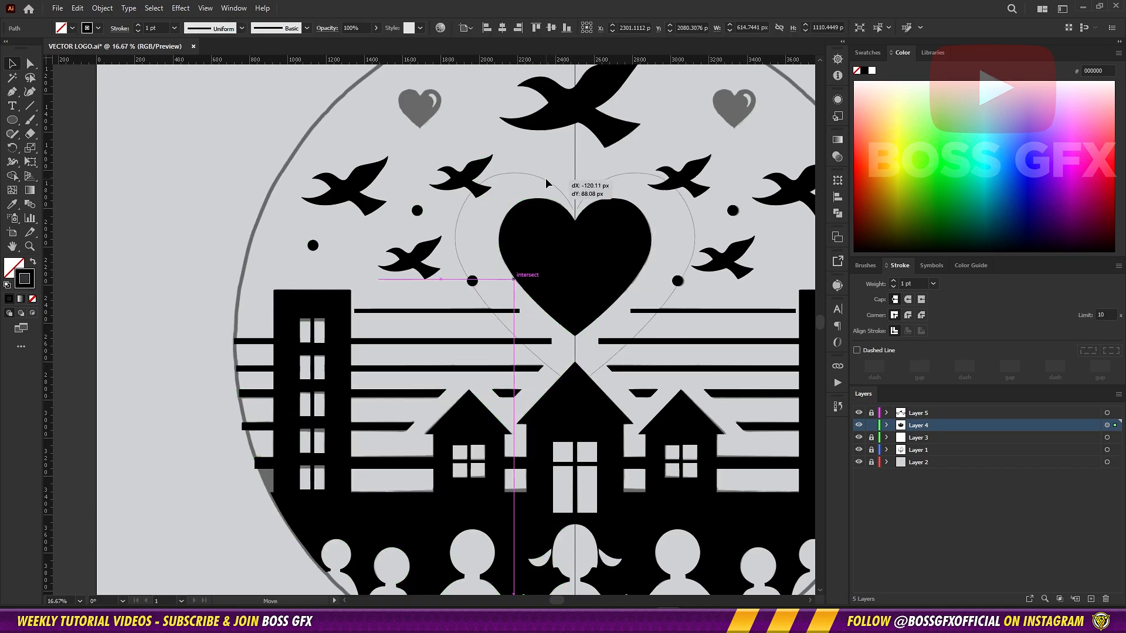
pyautogui.moveTo(545, 183); pyautogui.dragTo(544, 177)
pyautogui.hotkey('ctrl', '+')
pyautogui.hotkey('ctrl', '+')
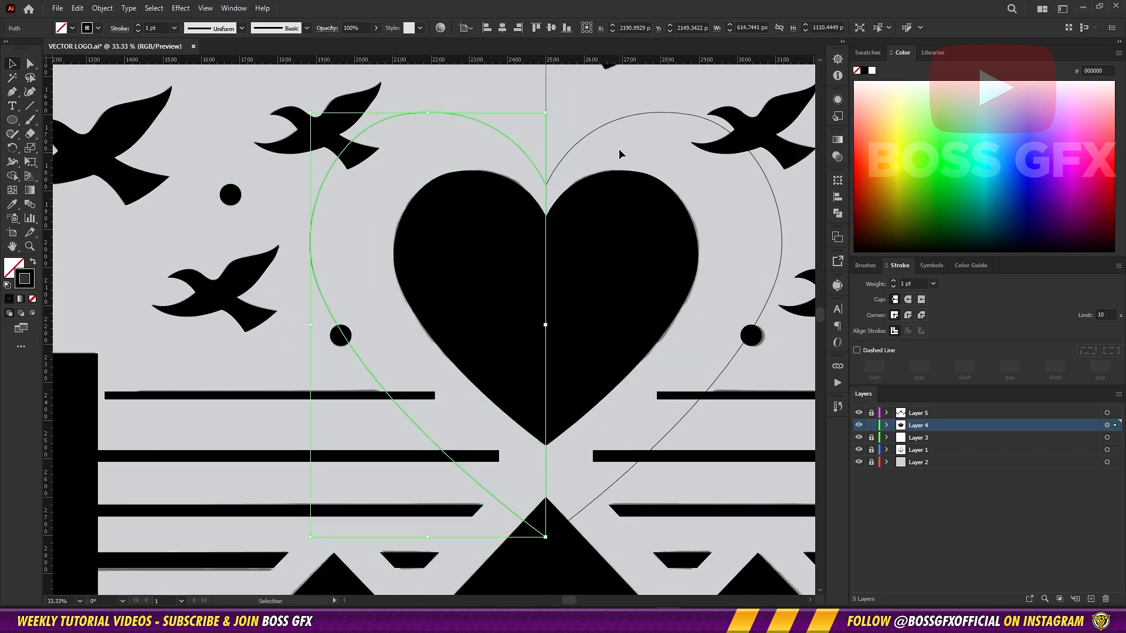
pyautogui.press('Right')
pyautogui.press('Right')
pyautogui.press('Left')
pyautogui.moveTo(395, 318); pyautogui.dragTo(473, 238)
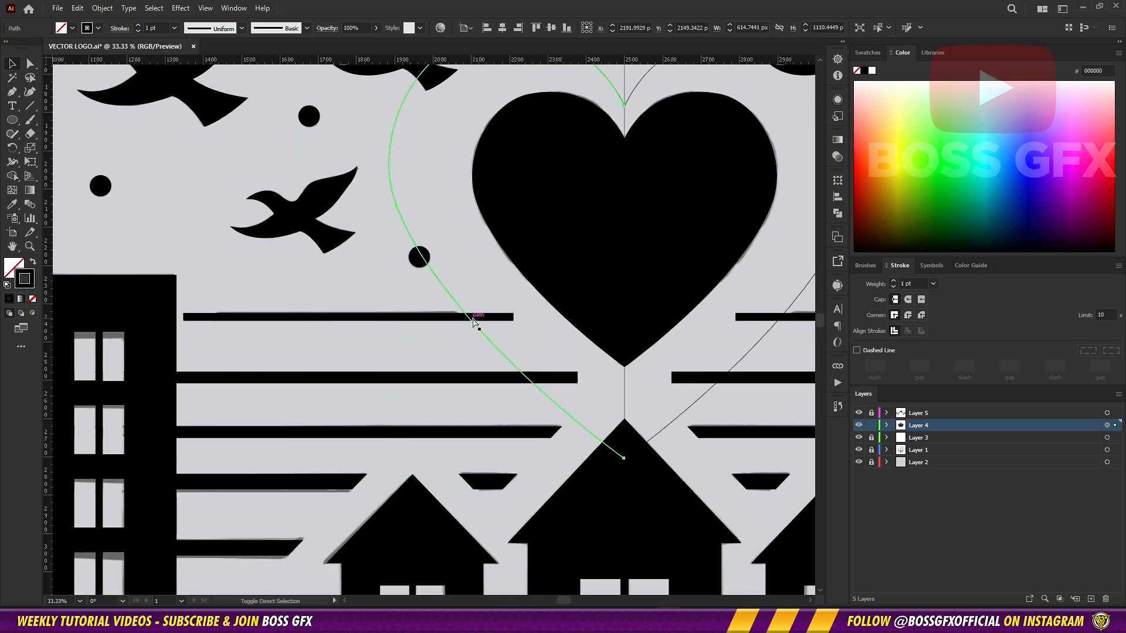
# Expand the top stripe beside the heart into an editable shape
pyautogui.click(424, 334)
pyautogui.click(424, 317)
pyautogui.click(102, 9)
pyautogui.click(129, 161)
pyautogui.press('Return')
# Trim the ends of the two upper stripes along the enlarged heart outline, removing the cut-off pieces and the outline
pyautogui.click(450, 318)
pyautogui.keyDown('shift'); pyautogui.click(484, 334); pyautogui.keyUp('shift')
pyautogui.keyDown('shift'); pyautogui.click(557, 373); pyautogui.keyUp('shift')
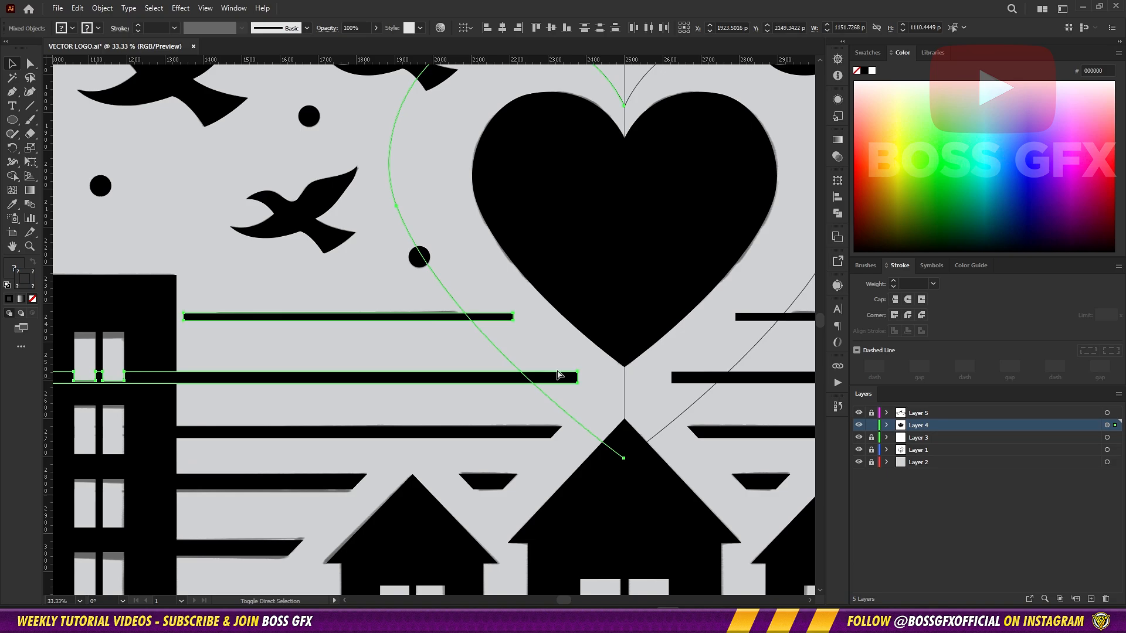
pyautogui.press('v')
pyautogui.click(496, 346)
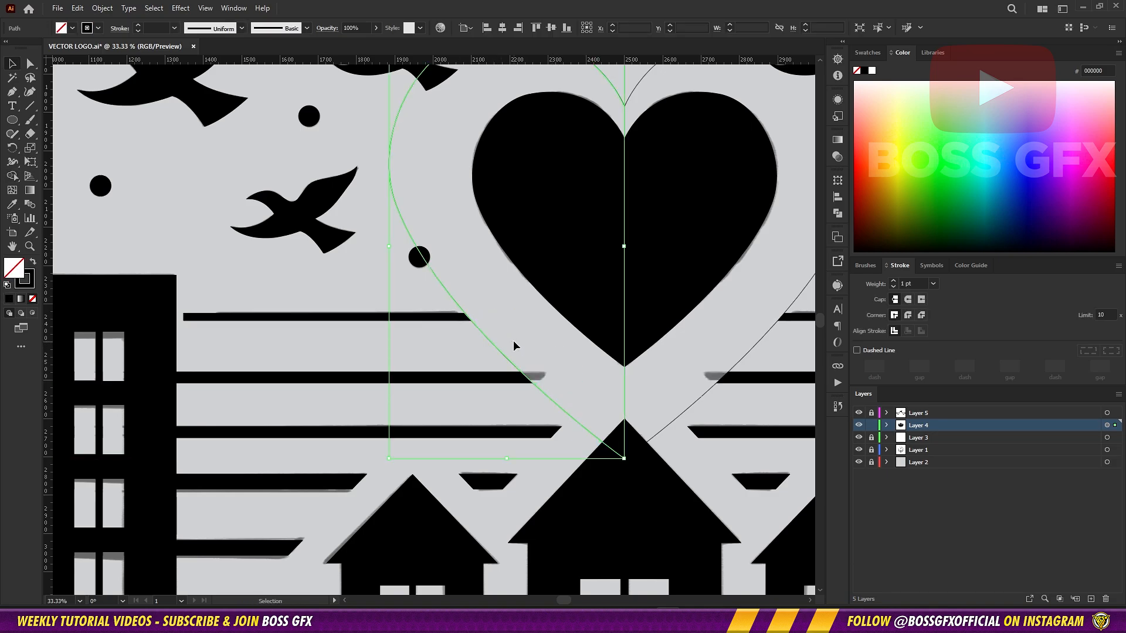
pyautogui.press('Delete')
# Draw a rectangle outline about 136 px high over the left end of the top stripe and extend it to the stripe's midpoint
pyautogui.moveTo(462, 339); pyautogui.dragTo(667, 336)
pyautogui.click(463, 315)
pyautogui.scroll(2, 565, 340)
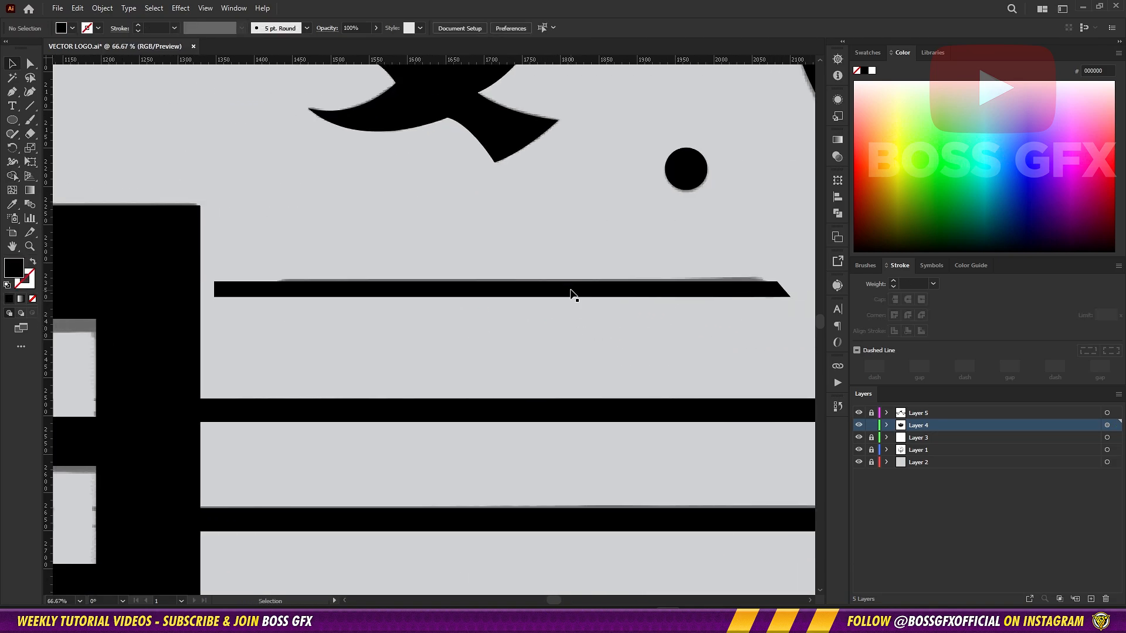
pyautogui.click(11, 120)
pyautogui.click(42, 121)
pyautogui.moveTo(210, 234); pyautogui.dragTo(338, 338)
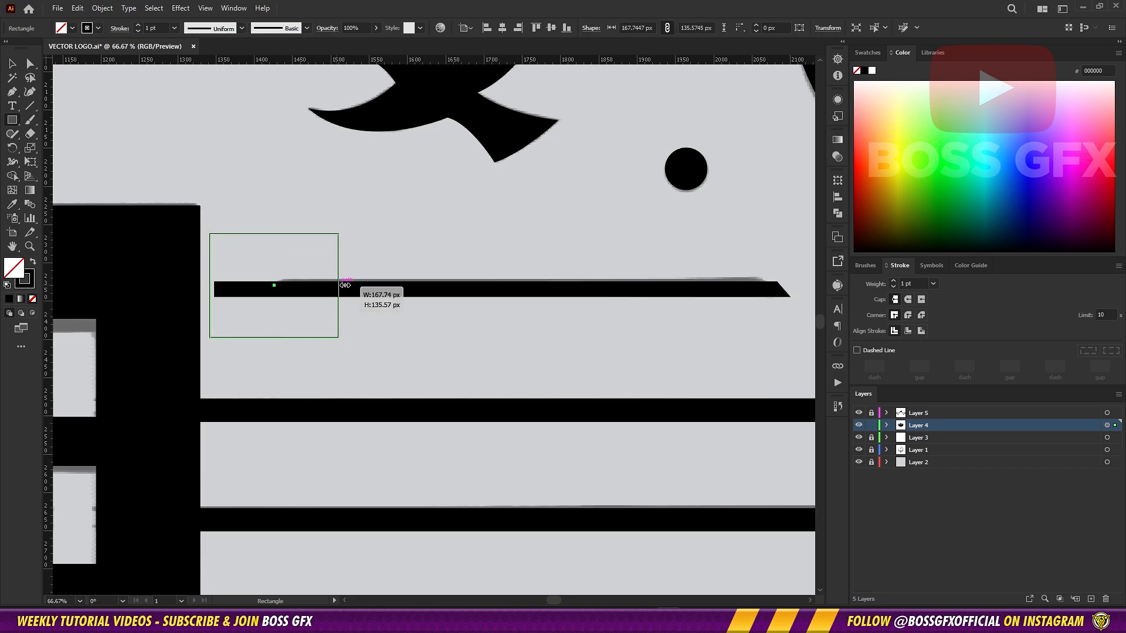
pyautogui.keyDown('ctrl'); pyautogui.click(537, 286); pyautogui.keyUp('ctrl')
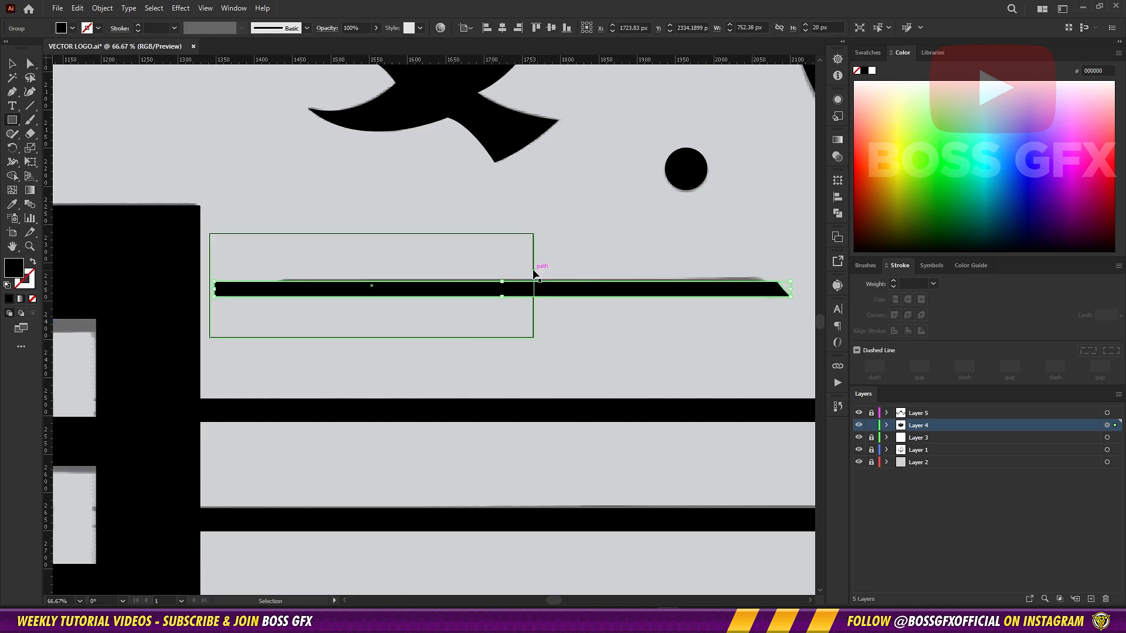
pyautogui.click(534, 271)
pyautogui.press('Escape')
pyautogui.press('v')
pyautogui.click(533, 315)
pyautogui.moveTo(534, 285); pyautogui.dragTo(460, 302)
# Cut away the left half of the top stripe and nudge the remaining half up onto the sketched line
pyautogui.click(513, 282)
pyautogui.keyDown('shift'); pyautogui.click(503, 313); pyautogui.keyUp('shift')
pyautogui.hotkey('shift', 'm')
pyautogui.press('Up')
pyautogui.press('Up')
pyautogui.press('Up')
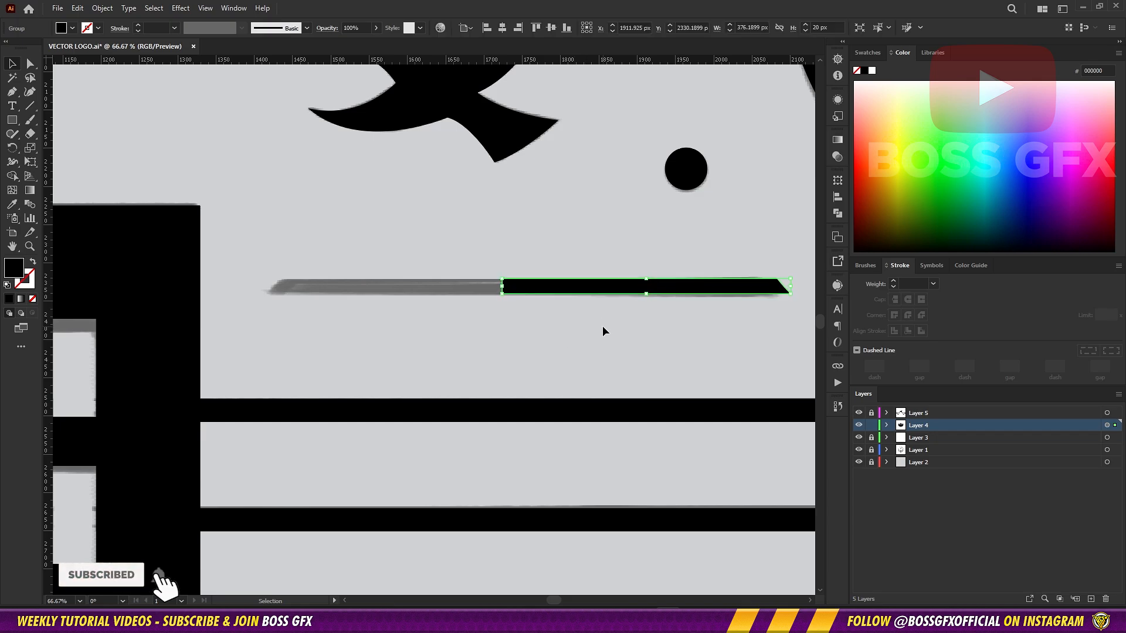
# Reflect a copy of the half stripe and place it on the left to complete the top stripe with both ends slanted
pyautogui.rightClick(602, 288)
pyautogui.moveTo(664, 480)
pyautogui.moveTo(621, 288); pyautogui.dragTo(395, 286)
pyautogui.click(594, 288)
pyautogui.click(604, 318)
pyautogui.hotkey('ctrl', '-')
pyautogui.hotkey('ctrl', '-')
pyautogui.hotkey('ctrl', '-')
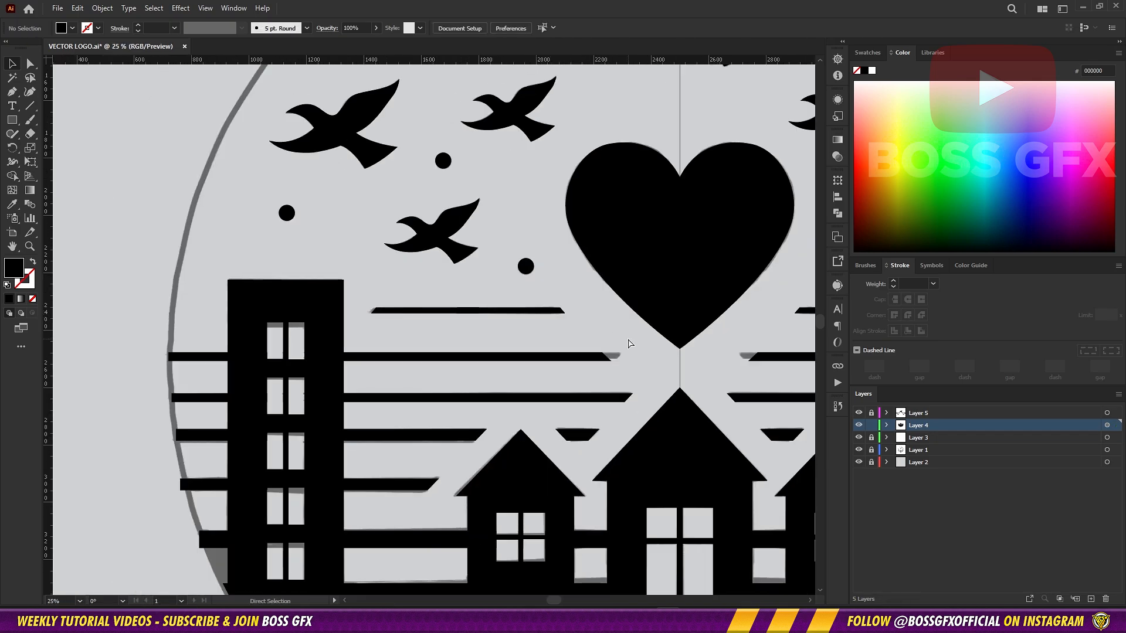
# Hide the sketch on Layer 1 and review the traced buildings, stripes and people
pyautogui.hotkey('ctrl', '=')
pyautogui.moveTo(670, 343)
pyautogui.mouseDown()
pyautogui.moveTo(620, 329)
pyautogui.moveTo(698, 338)
pyautogui.mouseUp()
pyautogui.click(858, 449)
pyautogui.hotkey('ctrl', '-')
pyautogui.hotkey('ctrl', '-')
pyautogui.hotkey('ctrl', '-')
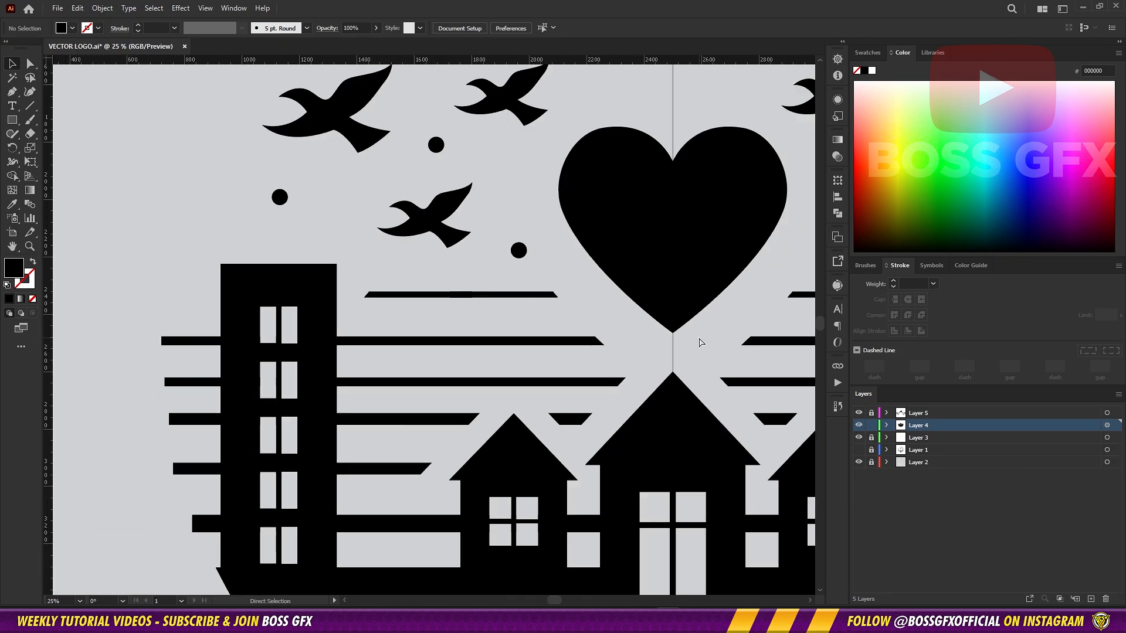
pyautogui.moveTo(315, 539); pyautogui.dragTo(320, 467)
pyautogui.moveTo(259, 347); pyautogui.dragTo(336, 385)
pyautogui.click(858, 449)
pyautogui.click(859, 450)
pyautogui.moveTo(426, 500); pyautogui.dragTo(345, 411)
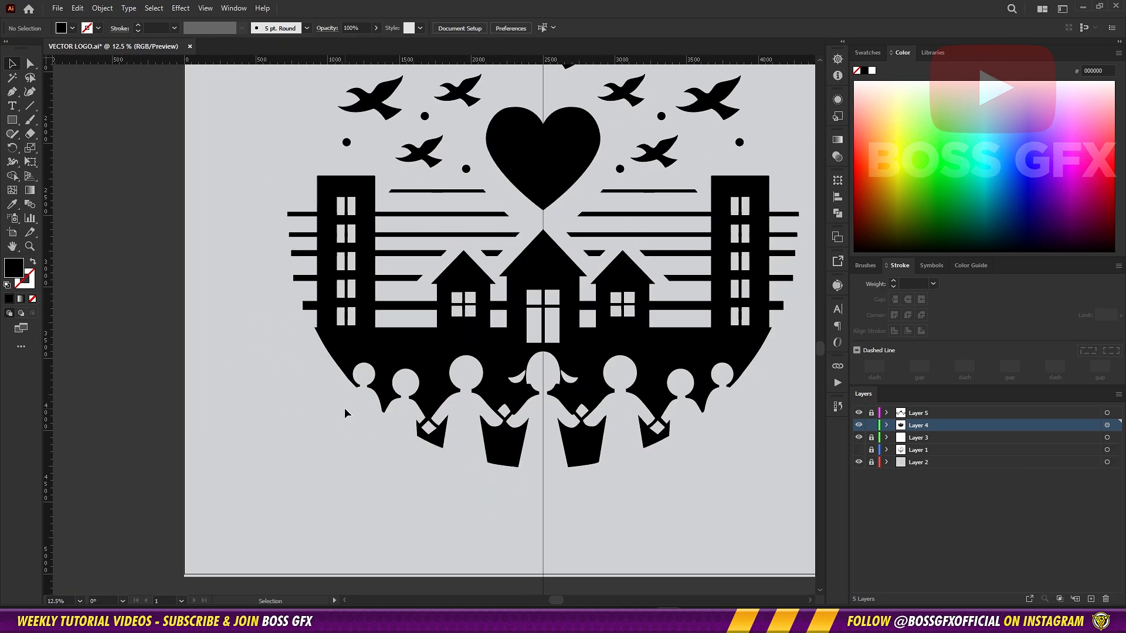
# Draw a black-filled rectangle about 1616 by 149 px under the buildings, from beyond the left ground edge to the vertical axis
pyautogui.hotkey('ctrl', '=')
pyautogui.press('m')
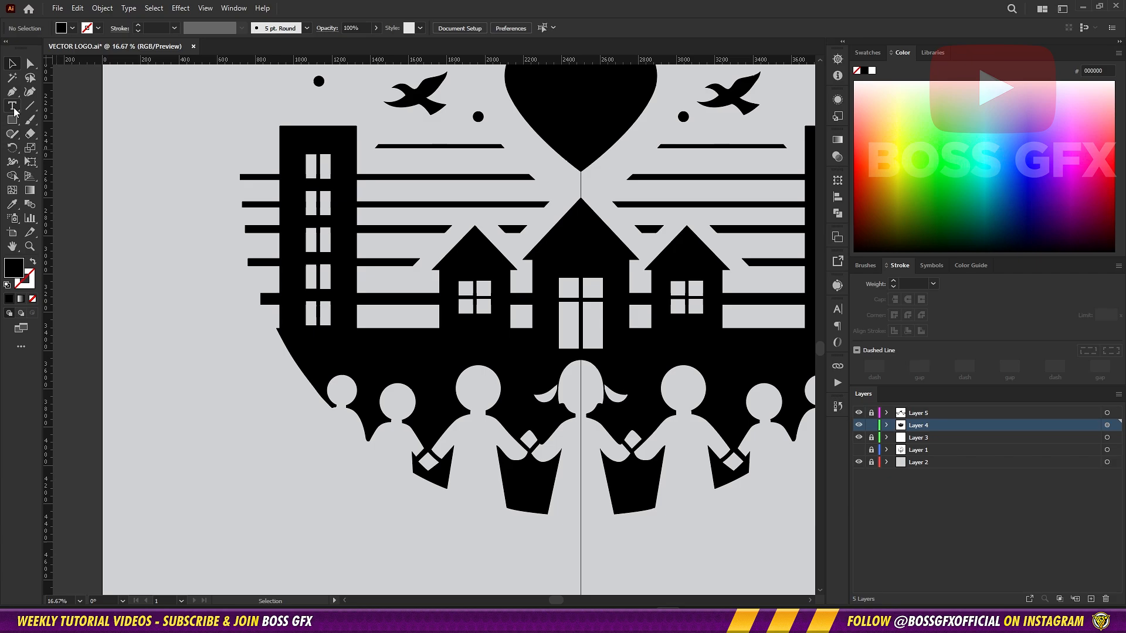
pyautogui.moveTo(277, 329); pyautogui.dragTo(475, 346)
pyautogui.moveTo(164, 463); pyautogui.dragTo(231, 454)
pyautogui.hotkey('ctrl', '=')
pyautogui.hotkey('ctrl', '=')
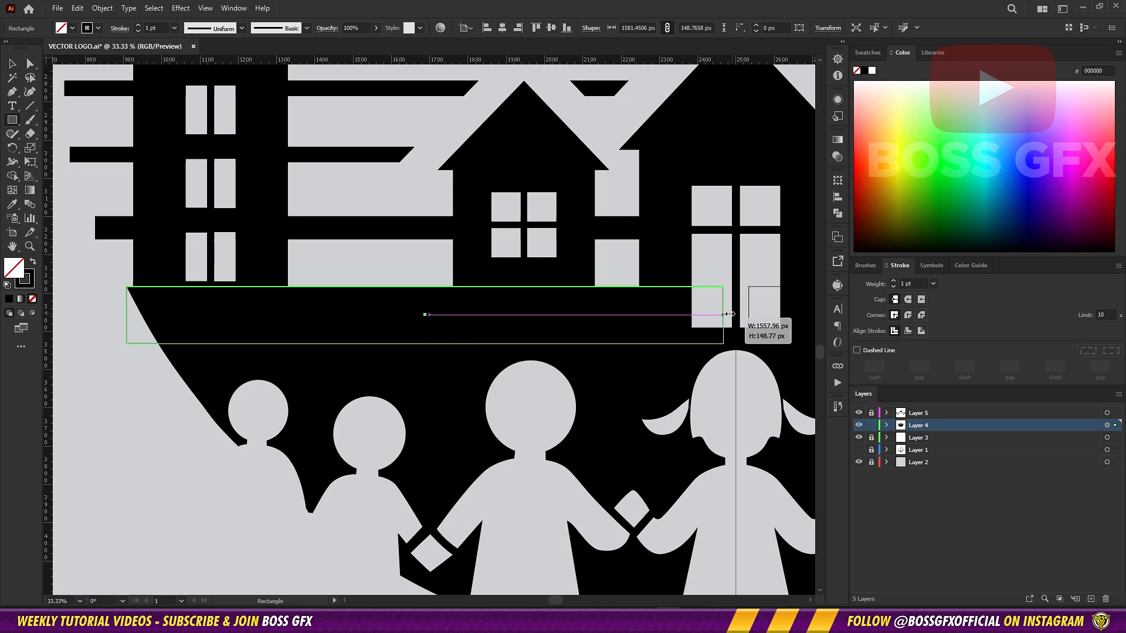
pyautogui.moveTo(119, 316); pyautogui.dragTo(118, 316)
pyautogui.hotkey('shift', 'x')
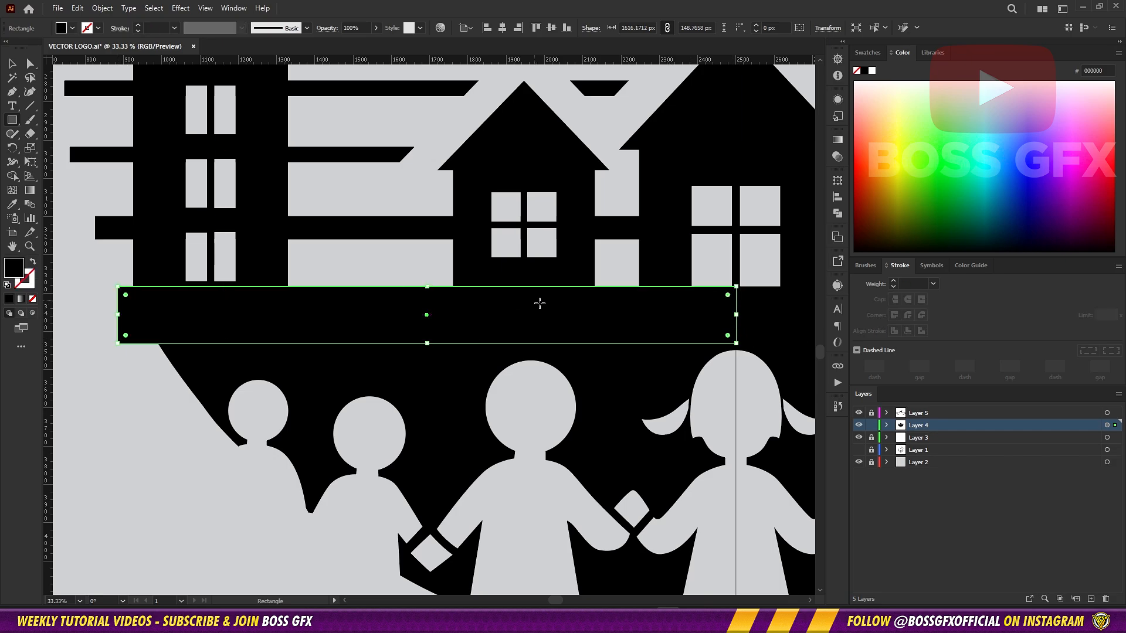
# Cut the lower part of the central house's door out of the new ground rectangle with Shape Builder
pyautogui.keyDown('ctrl'); pyautogui.keyDown('shift'); pyautogui.click(662, 270); pyautogui.keyUp('shift'); pyautogui.keyUp('ctrl')
pyautogui.hotkey('shift', 'm')
pyautogui.moveTo(716, 315); pyautogui.dragTo(714, 285)
pyautogui.keyDown('ctrl'); pyautogui.click(714, 288); pyautogui.keyUp('ctrl')
pyautogui.moveTo(415, 330); pyautogui.dragTo(528, 329)
pyautogui.press('v')
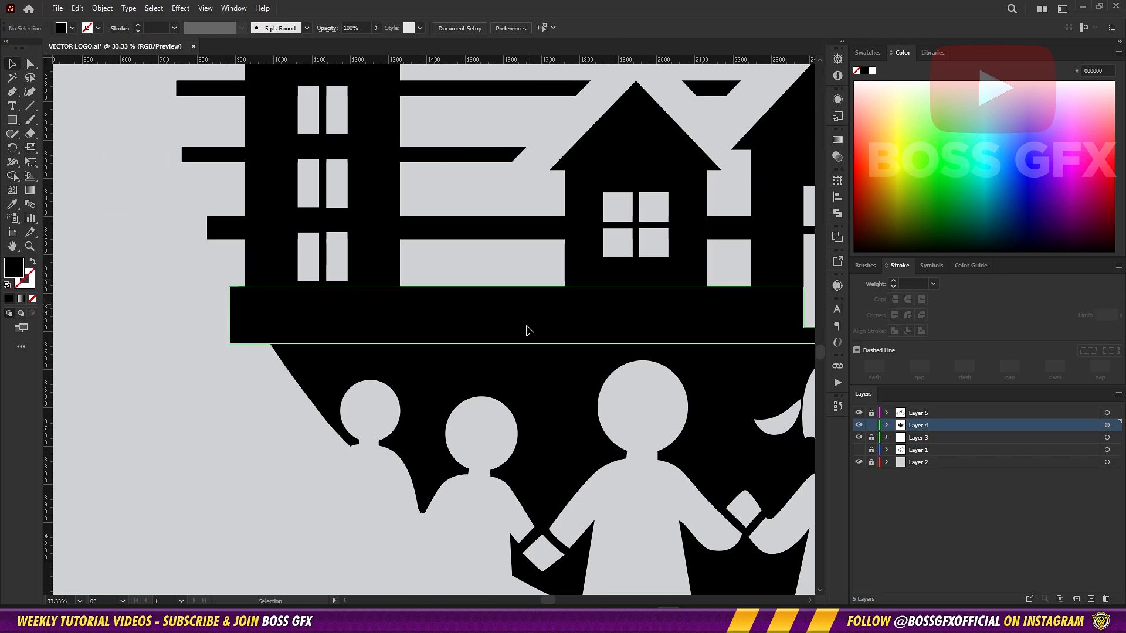
pyautogui.click(527, 329)
pyautogui.click(294, 407)
# Duplicate Layer 4, hide and lock the original layer, and make the copy the active layer
pyautogui.moveTo(294, 407); pyautogui.dragTo(432, 434)
pyautogui.moveTo(495, 135); pyautogui.dragTo(375, 444)
pyautogui.hotkey('ctrl', '-')
pyautogui.hotkey('ctrl', '-')
pyautogui.hotkey('ctrl', '-')
pyautogui.hotkey('ctrl', '-')
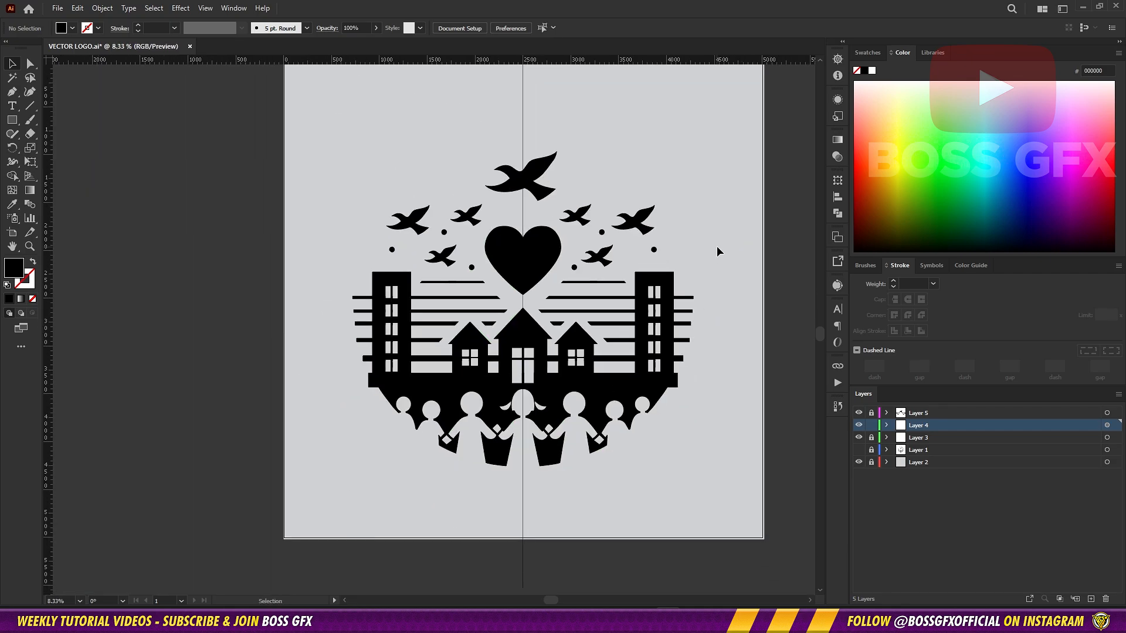
pyautogui.moveTo(1092, 580); pyautogui.dragTo(1091, 599)
pyautogui.click(859, 437)
pyautogui.click(872, 437)
pyautogui.click(938, 425)
# Expand the fill and stroke of all artwork on the Layer 4 copy
pyautogui.moveTo(307, 117); pyautogui.dragTo(516, 496)
pyautogui.click(102, 8)
pyautogui.click(125, 161)
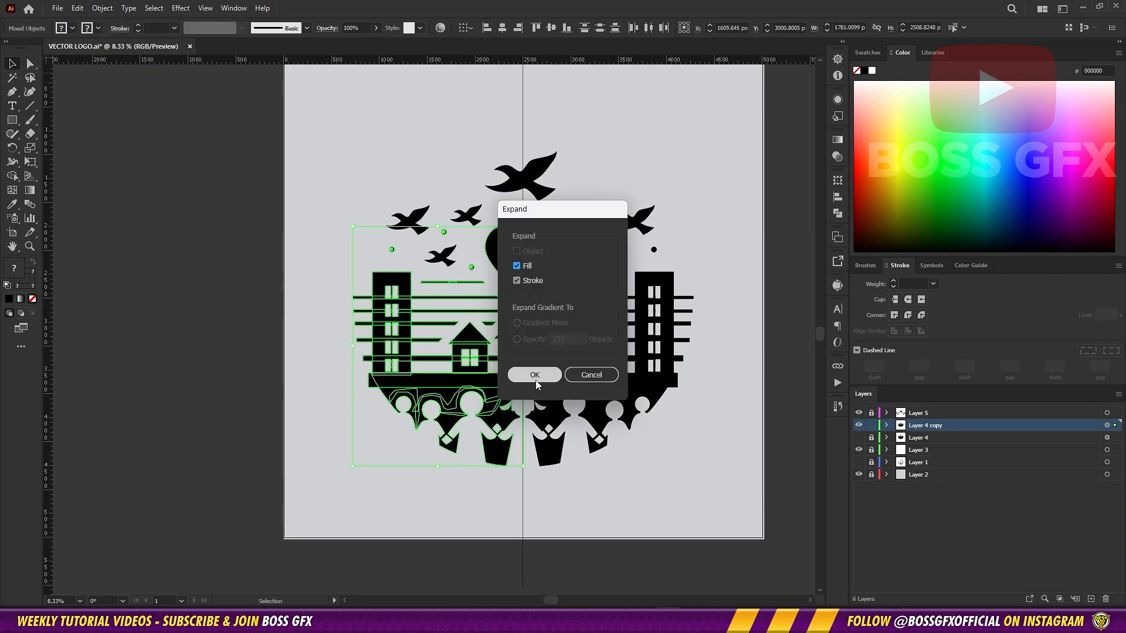
pyautogui.click(535, 375)
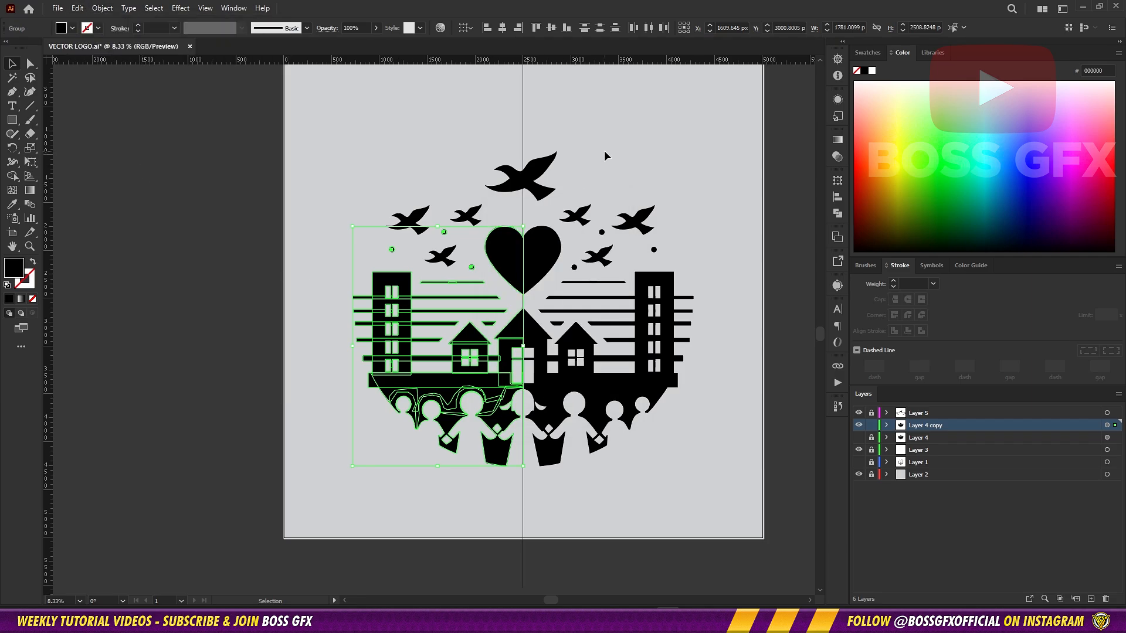
# Try to merge the left half of the expanded artwork with Pathfinder
pyautogui.hotkey('ctrl', 'shift', 'F9')
pyautogui.click(746, 236)
pyautogui.click(102, 9)
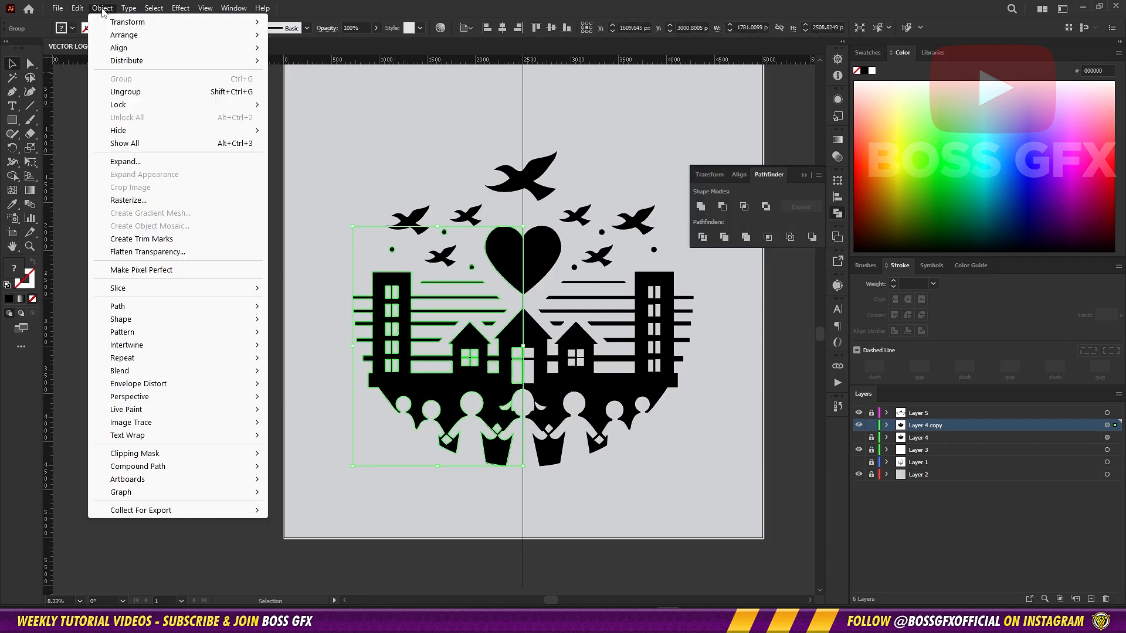
pyautogui.click(397, 386)
pyautogui.click(804, 175)
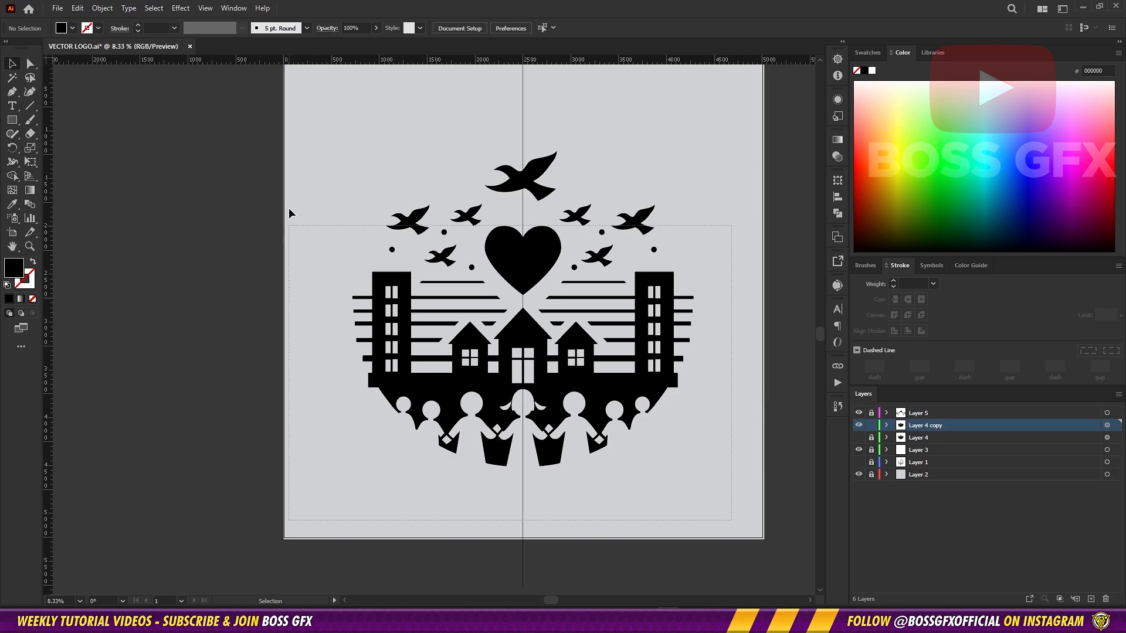
# Target the whole Layer 4 copy, expand its mirrored appearance and merge both halves with Pathfinder
pyautogui.click(1106, 425)
pyautogui.click(102, 8)
pyautogui.click(695, 416)
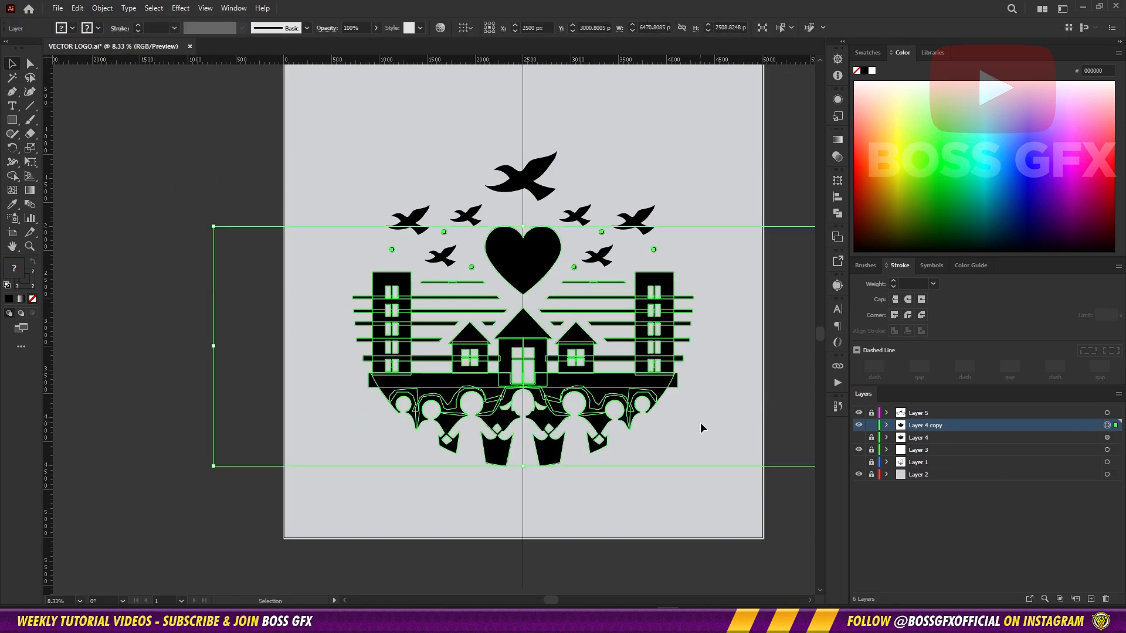
pyautogui.click(102, 9)
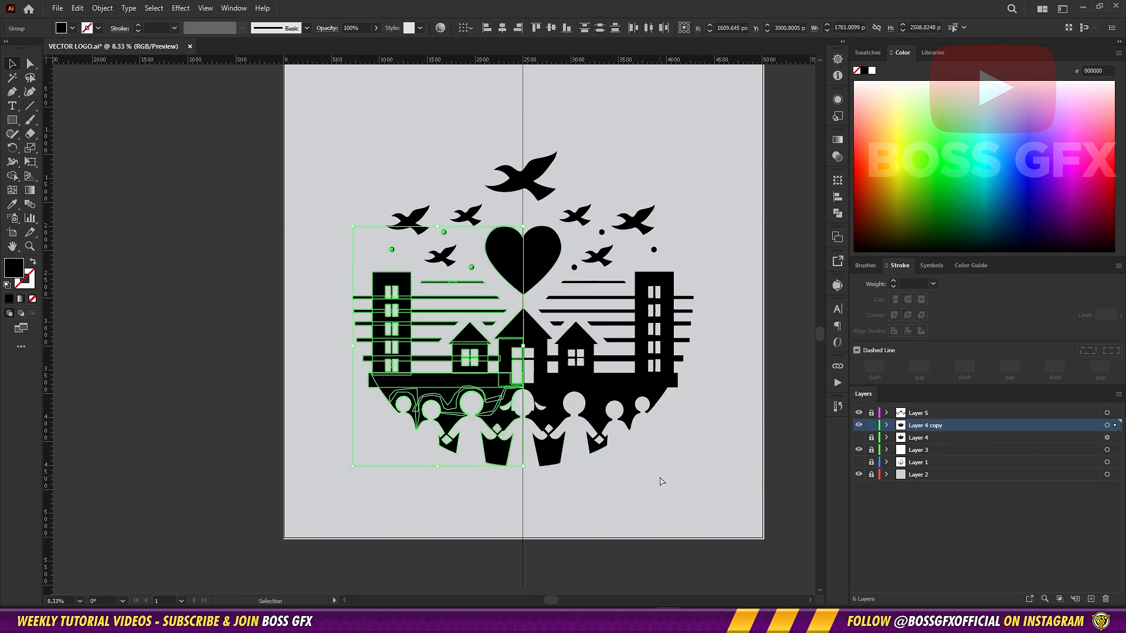
pyautogui.click(837, 214)
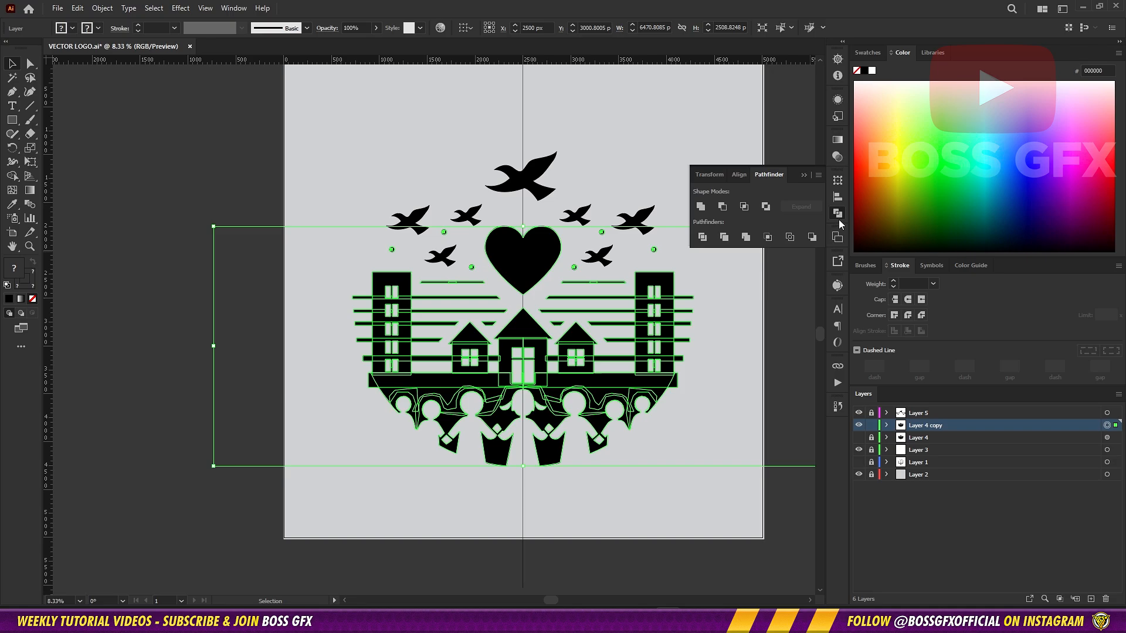
pyautogui.click(745, 237)
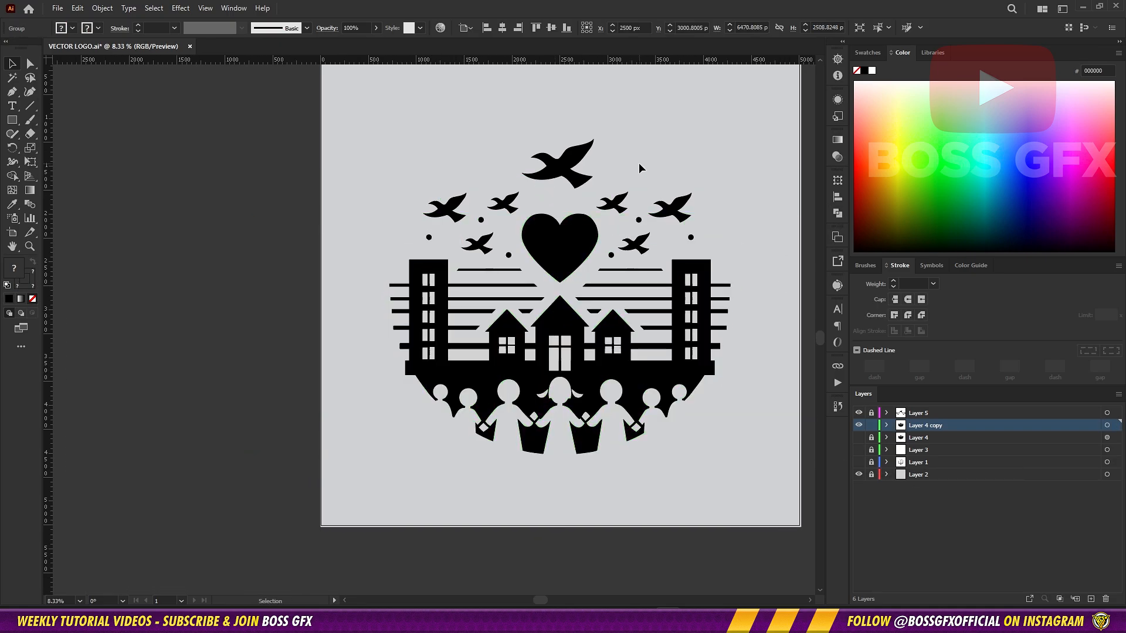
# Examine the merged shapes of the heart, stripes and tower on the Layer 4 copy
pyautogui.scroll(3, 513, 277)
pyautogui.moveTo(513, 283); pyautogui.dragTo(516, 402)
pyautogui.click(550, 297)
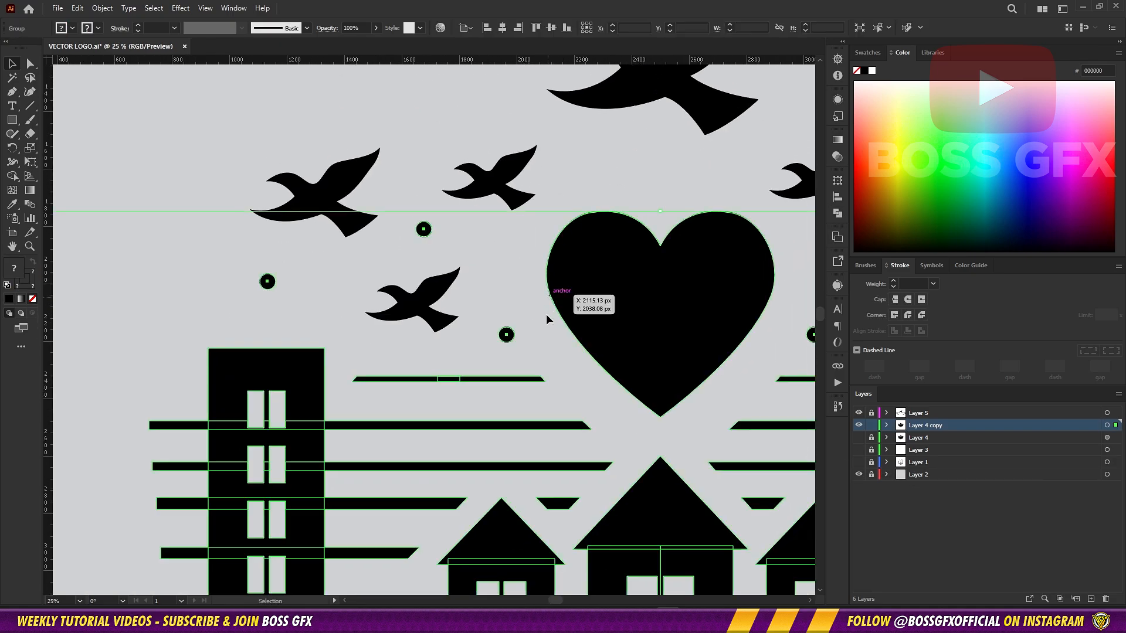
pyautogui.keyDown('ctrl'); pyautogui.click(589, 215); pyautogui.keyUp('ctrl')
pyautogui.keyDown('ctrl'); pyautogui.click(520, 244); pyautogui.keyUp('ctrl')
pyautogui.press('v')
pyautogui.moveTo(585, 389); pyautogui.dragTo(555, 469)
pyautogui.click(601, 403)
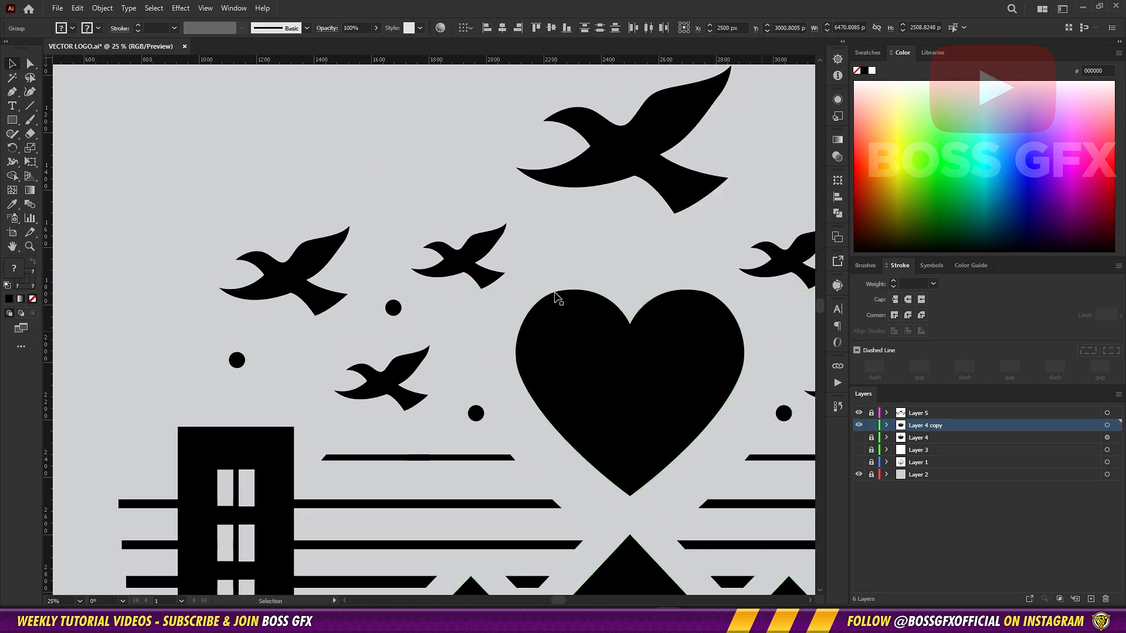
# Ungroup the merged artwork so the heart can be selected separately
pyautogui.rightClick(663, 347)
pyautogui.click(700, 510)
pyautogui.rightClick(667, 352)
pyautogui.click(674, 375)
pyautogui.rightClick(677, 381)
pyautogui.click(708, 206)
pyautogui.moveTo(719, 351); pyautogui.dragTo(656, 315)
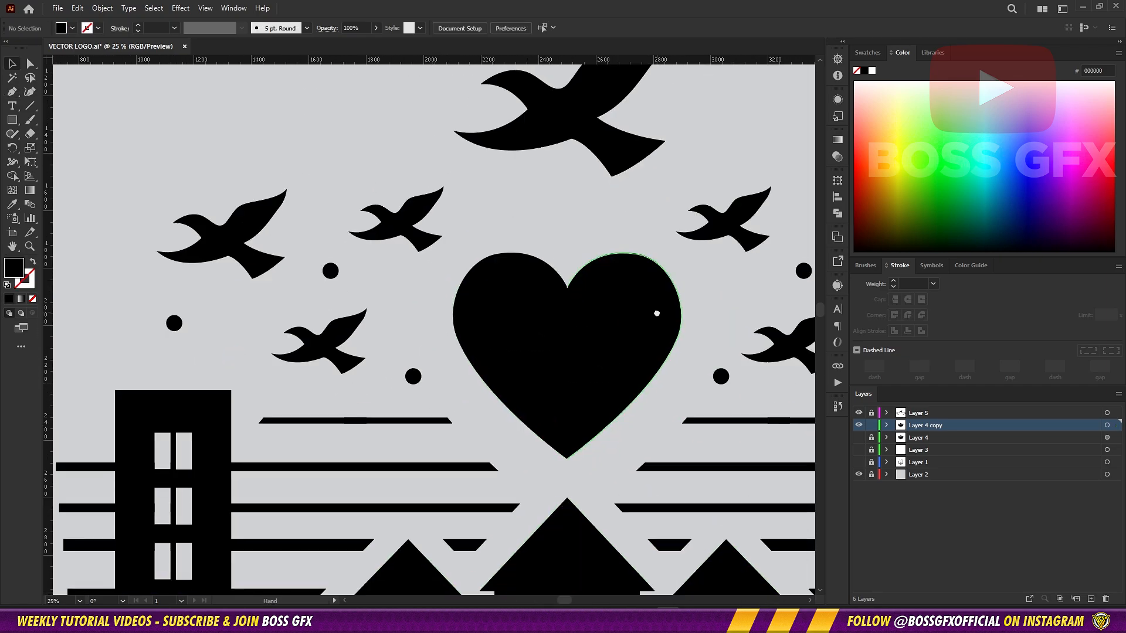
# Turn the heart into an unfilled black outline and show the sketch on Layer 1
pyautogui.click(656, 315)
pyautogui.hotkey('shift', 'x')
pyautogui.moveTo(721, 331); pyautogui.dragTo(702, 314)
pyautogui.moveTo(661, 315); pyautogui.dragTo(684, 374)
pyautogui.hotkey('ctrl', 'z')
pyautogui.click(682, 306)
pyautogui.click(858, 462)
# Try to trace the shine line along the heart's right edge with the Pen tool
pyautogui.press('p')
pyautogui.hotkey('ctrl', '+')
pyautogui.hotkey('ctrl', '+')
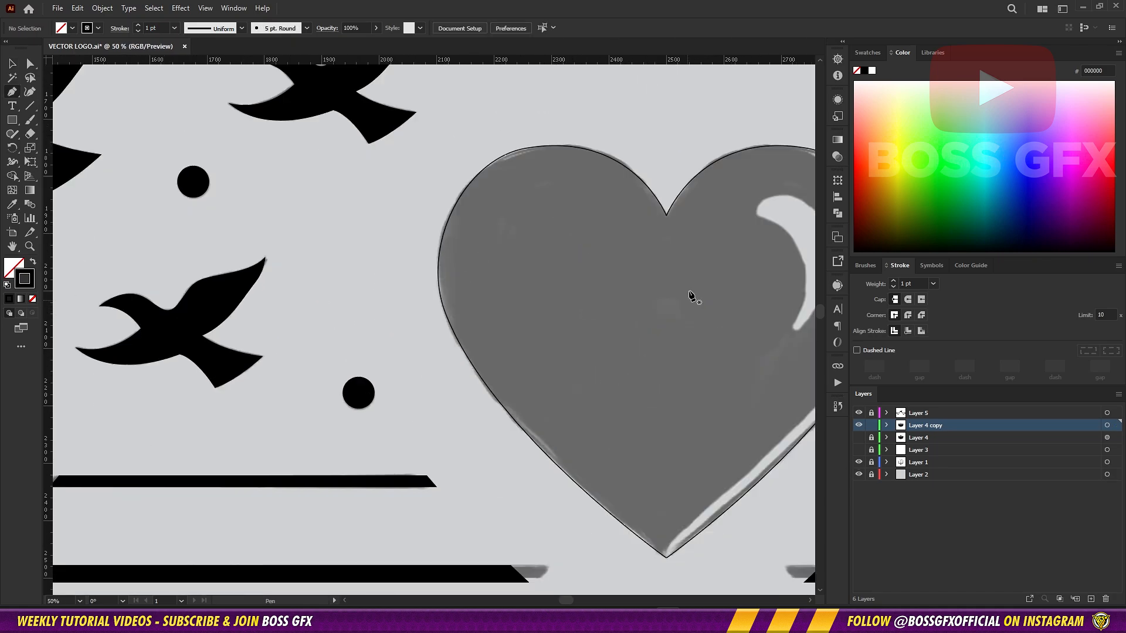
pyautogui.moveTo(715, 303); pyautogui.dragTo(443, 313)
pyautogui.moveTo(716, 300); pyautogui.dragTo(666, 335)
pyautogui.hotkey('ctrl', '+')
pyautogui.click(469, 139)
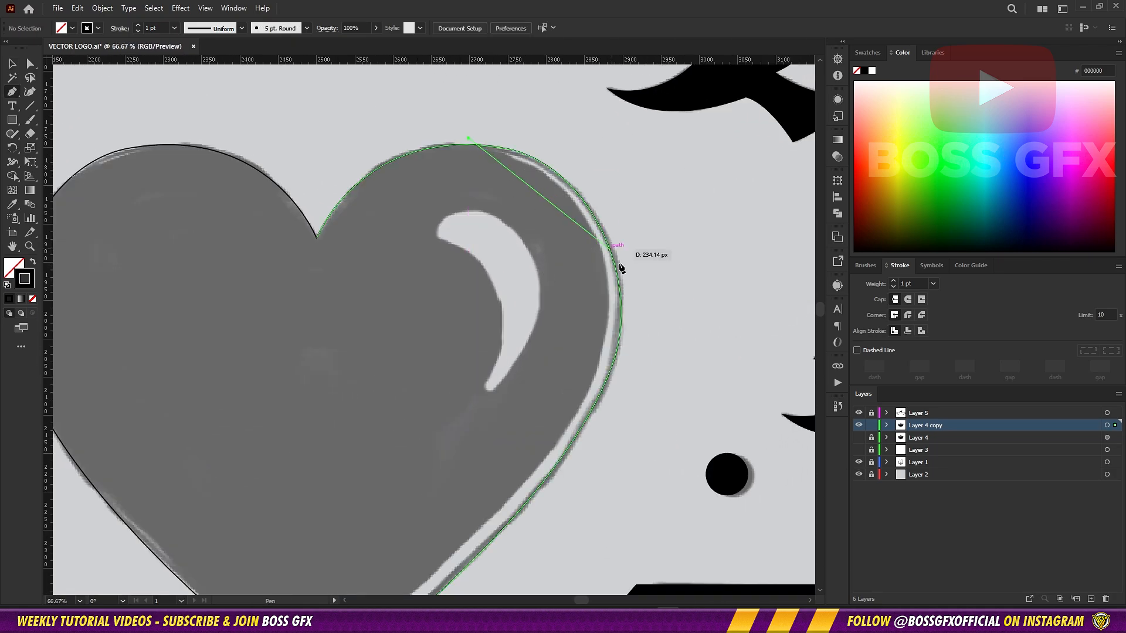
pyautogui.moveTo(609, 293); pyautogui.dragTo(740, 302)
pyautogui.hotkey('ctrl', 'z')
pyautogui.hotkey('ctrl', 'z')
# Paste a copy of the heart outline in front and scale it down toward its upper left to about 777 by 702 px
pyautogui.press('v')
pyautogui.click(706, 295)
pyautogui.hotkey('ctrl', 'c')
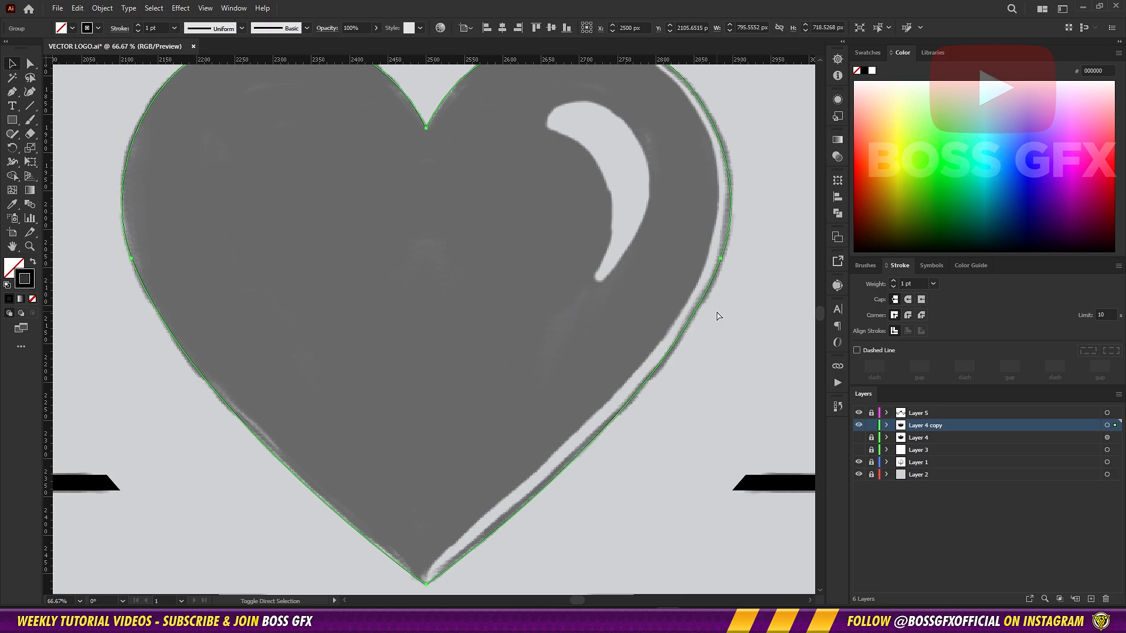
pyautogui.hotkey('ctrl', 'f')
pyautogui.moveTo(732, 585)
pyautogui.mouseDown()
pyautogui.moveTo(714, 567)
pyautogui.moveTo(717, 580)
pyautogui.mouseUp()
pyautogui.moveTo(183, 283); pyautogui.dragTo(397, 283)
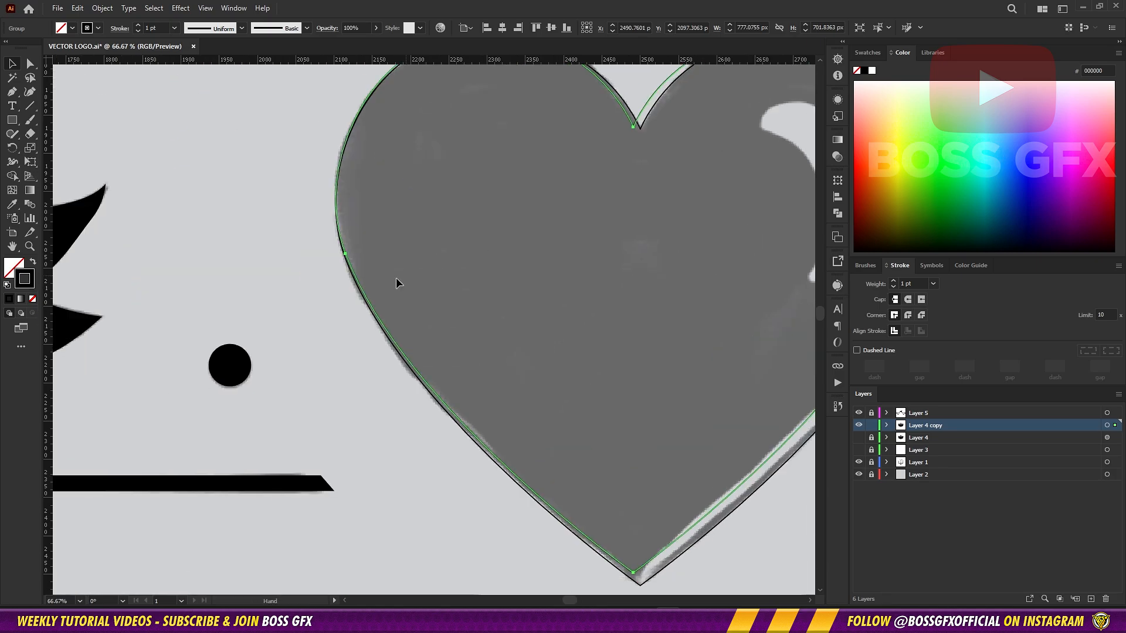
# Scale the heart copy to about 803 by 725 px, offset it along the shine line and fill it black
pyautogui.moveTo(323, 311); pyautogui.dragTo(317, 311)
pyautogui.moveTo(799, 333); pyautogui.dragTo(582, 359)
pyautogui.moveTo(706, 288); pyautogui.dragTo(706, 296)
pyautogui.moveTo(548, 538); pyautogui.dragTo(577, 458)
pyautogui.moveTo(123, 216); pyautogui.dragTo(226, 161)
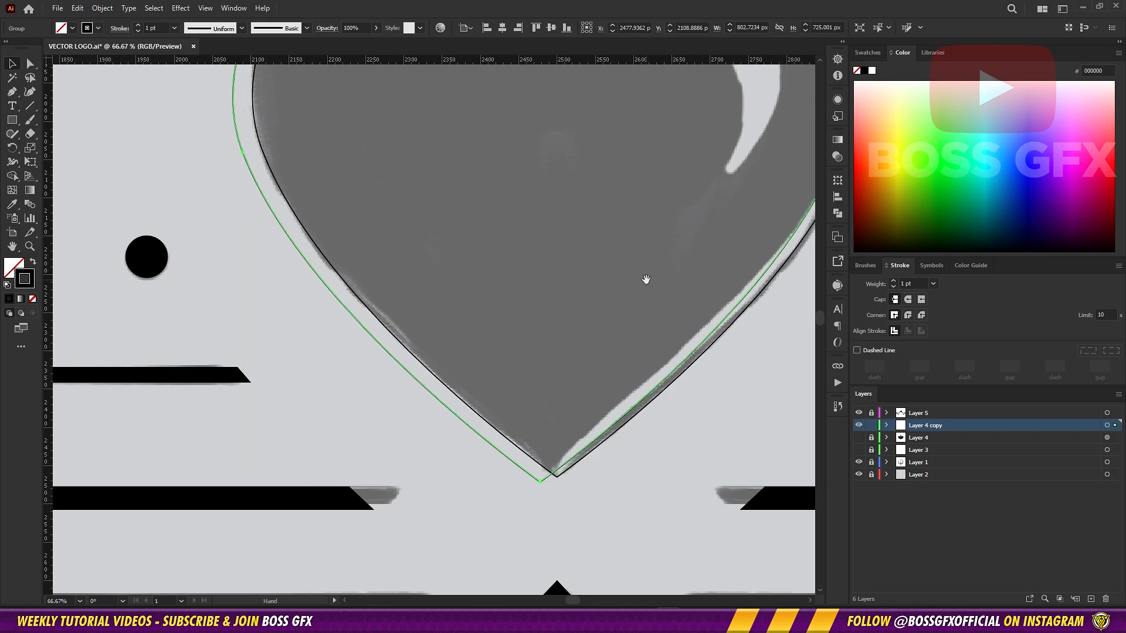
pyautogui.moveTo(646, 280); pyautogui.dragTo(490, 466)
pyautogui.click(721, 229)
pyautogui.moveTo(712, 299); pyautogui.dragTo(686, 265)
pyautogui.click(651, 319)
pyautogui.hotkey('shift', 'x')
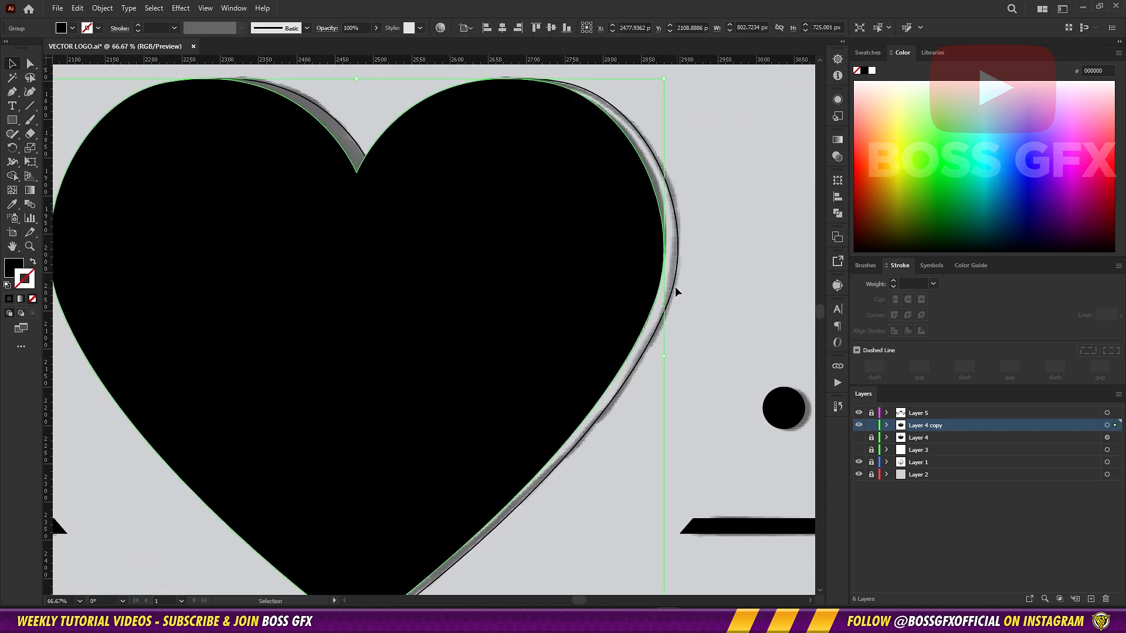
# Delete the offset heart copy and keep the original heart as an unfilled black outline
pyautogui.click(676, 287)
pyautogui.hotkey('shift', 'x')
pyautogui.click(667, 284)
pyautogui.click(674, 287)
pyautogui.click(702, 291)
pyautogui.click(653, 317)
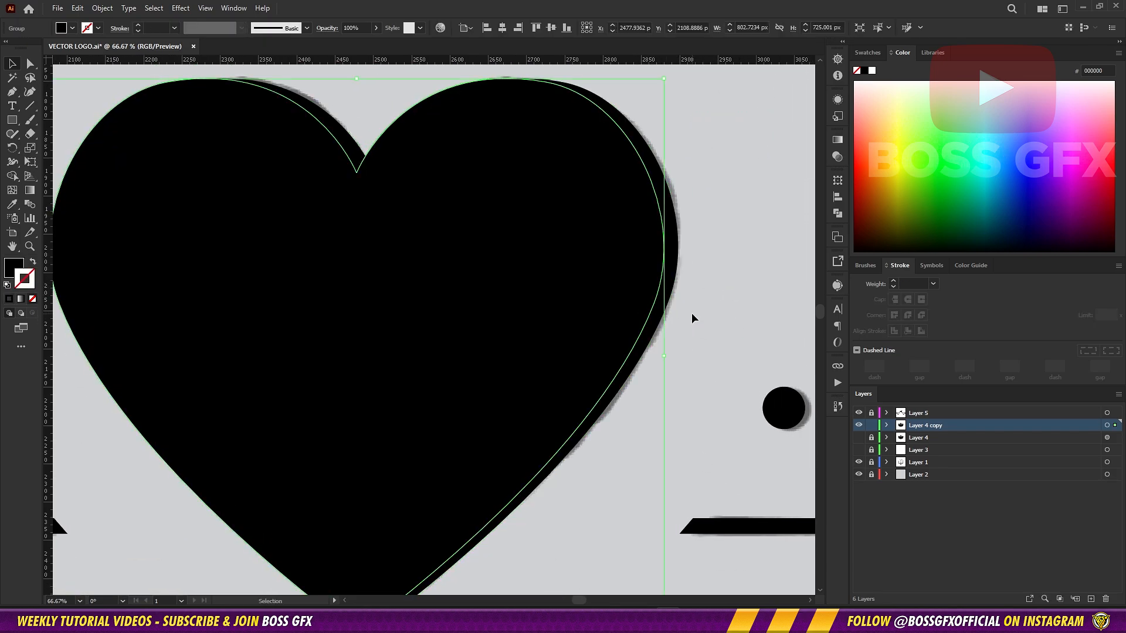
pyautogui.press('Delete')
pyautogui.click(616, 287)
pyautogui.hotkey('shift', 'x')
# Try to trace the crescent shine in the heart's right lobe with the Pen tool, rounding its ends
pyautogui.moveTo(614, 288); pyautogui.dragTo(653, 322)
pyautogui.click(592, 223)
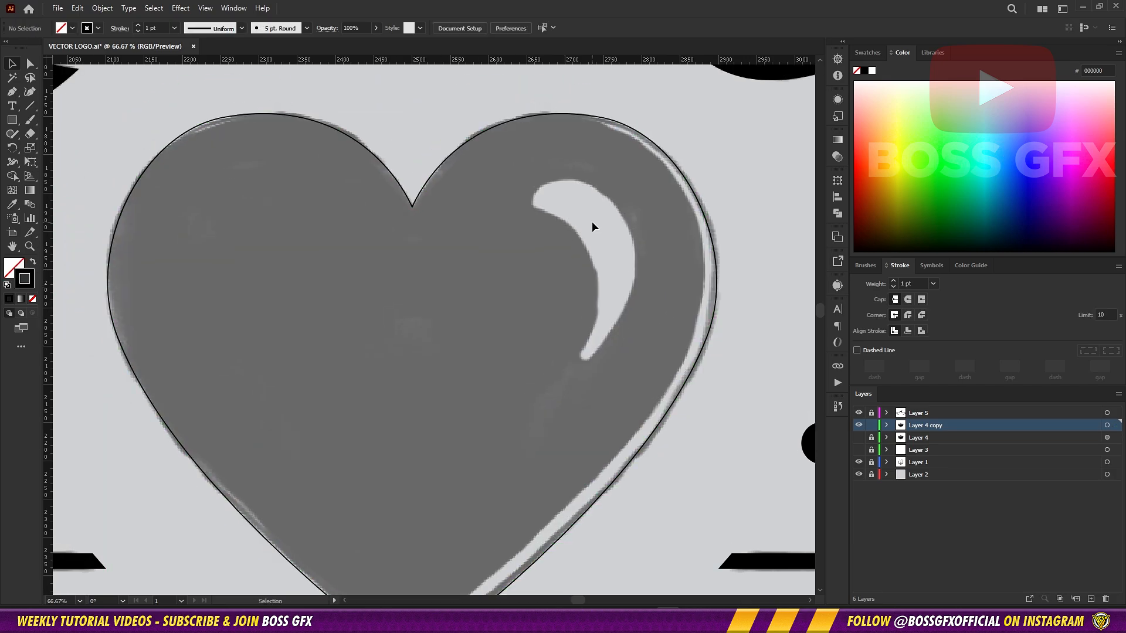
pyautogui.moveTo(630, 199); pyautogui.dragTo(656, 207)
pyautogui.click(585, 359)
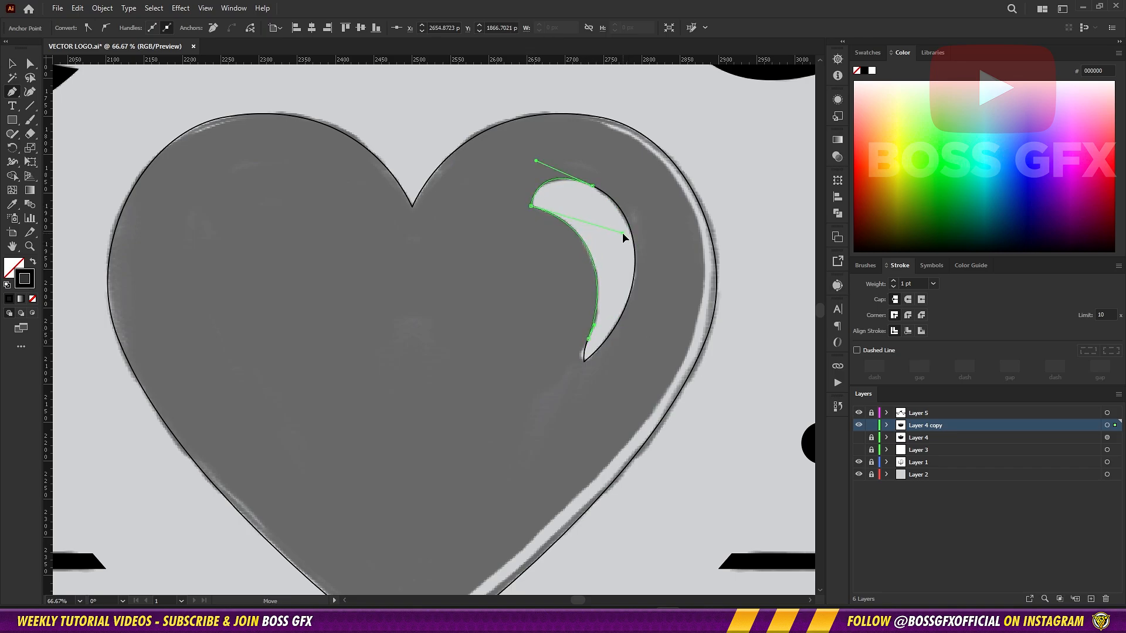
pyautogui.click(548, 203)
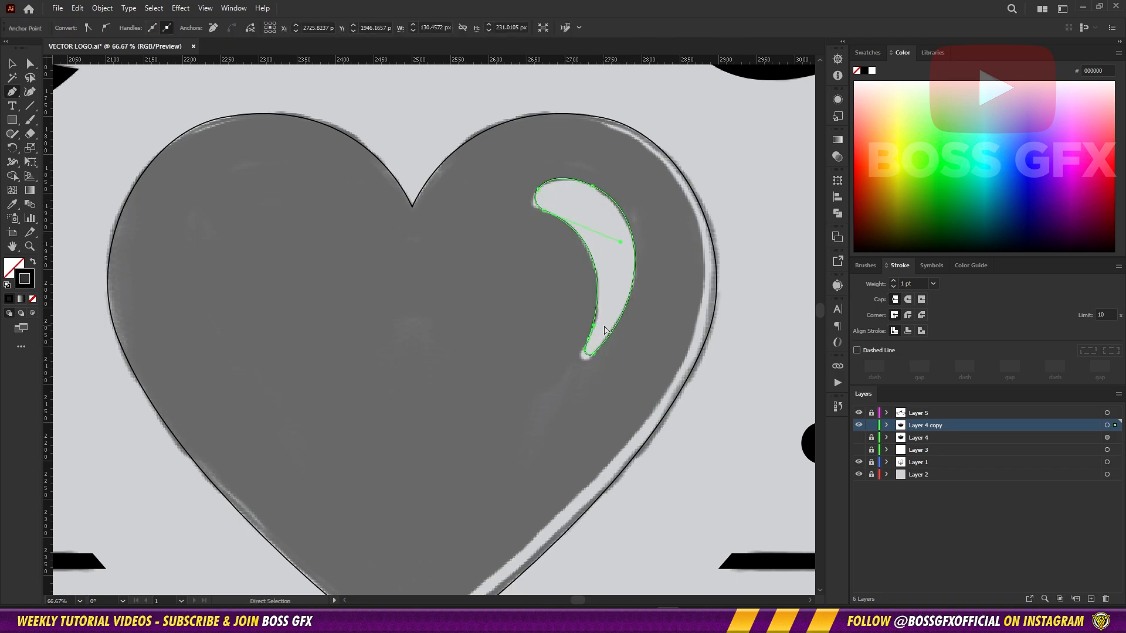
pyautogui.keyDown('ctrl'); pyautogui.click(577, 354); pyautogui.keyUp('ctrl')
pyautogui.keyDown('ctrl'); pyautogui.click(585, 352); pyautogui.keyUp('ctrl')
pyautogui.keyDown('ctrl'); pyautogui.click(637, 379); pyautogui.keyUp('ctrl')
# Fill the heart black, cut the crescent out of it with the Shape Builder and hide Layer 1
pyautogui.press('v')
pyautogui.hotkey('ctrl', 'a')
pyautogui.hotkey('shift', 'x')
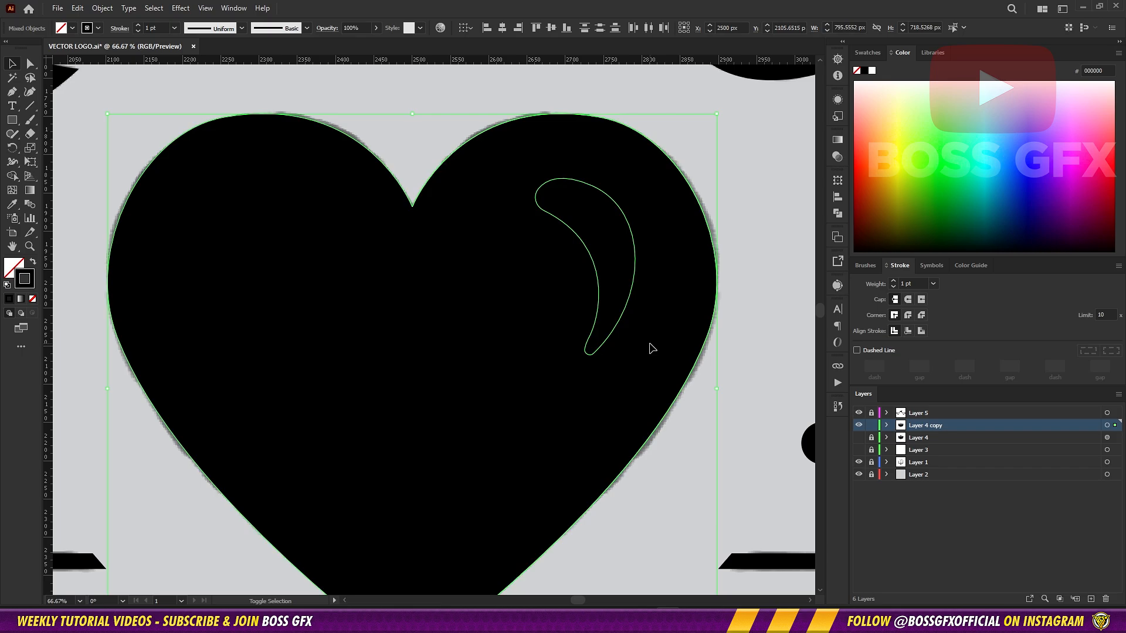
pyautogui.hotkey('shift', 'm')
pyautogui.keyDown('alt'); pyautogui.click(621, 296); pyautogui.keyUp('alt')
pyautogui.press('v')
pyautogui.click(736, 211)
pyautogui.scroll(-5, 737, 211)
pyautogui.click(859, 461)
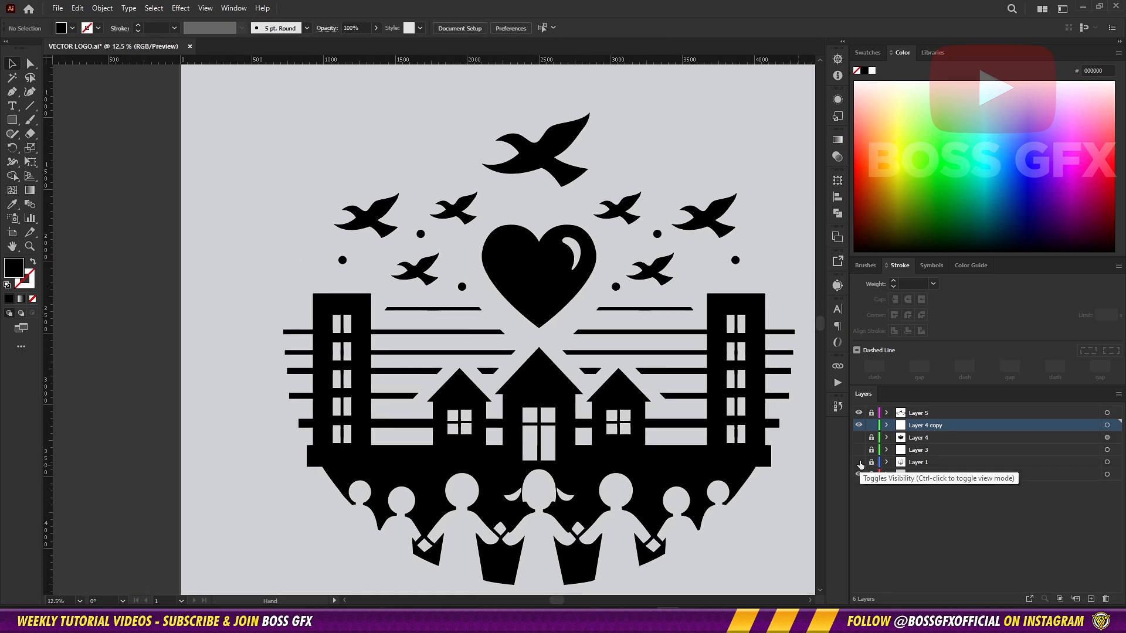
pyautogui.moveTo(665, 343); pyautogui.dragTo(612, 308)
pyautogui.scroll(3, 554, 269)
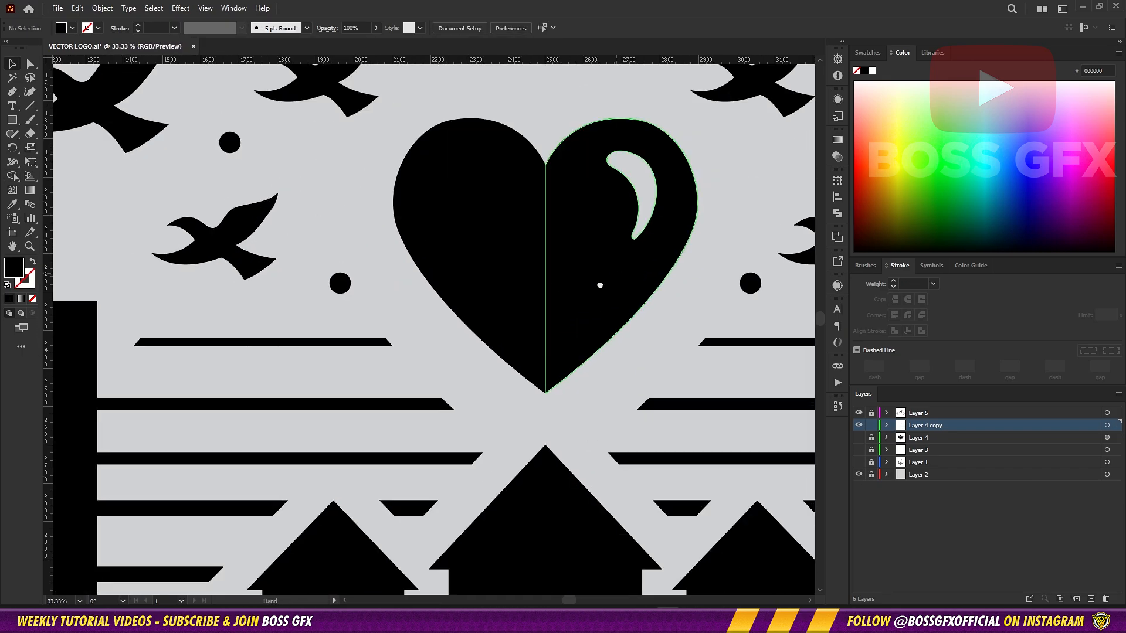
# Undo the crescent cutout, the heart's black fill and the crescent tracing
pyautogui.hotkey('ctrl', 'z')
pyautogui.hotkey('ctrl', 'z')
pyautogui.hotkey('ctrl', 'z')
pyautogui.hotkey('ctrl', 'z')
pyautogui.hotkey('ctrl', 'z')
pyautogui.hotkey('ctrl', 'z')
pyautogui.hotkey('ctrl', 'z')
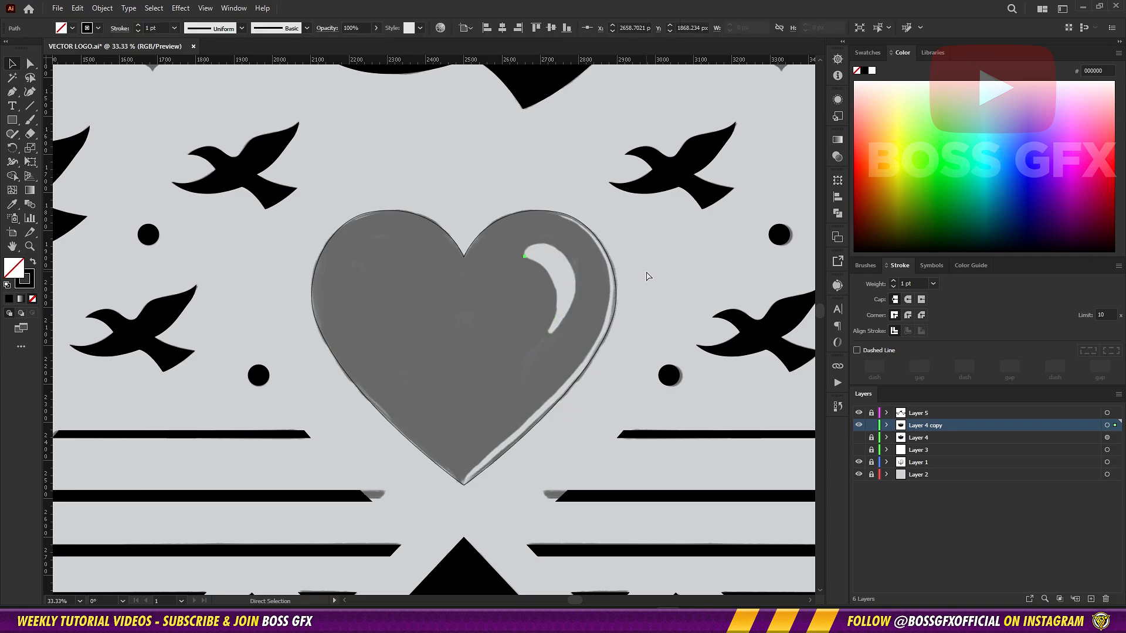
pyautogui.hotkey('ctrl', '0')
pyautogui.hotkey('ctrl', 'z')
pyautogui.hotkey('ctrl', 'z')
# Trace the crescent shine in the heart's right lobe with the Pen tool as a closed shape with a pointed lower tip
pyautogui.scroll(6, 469, 368)
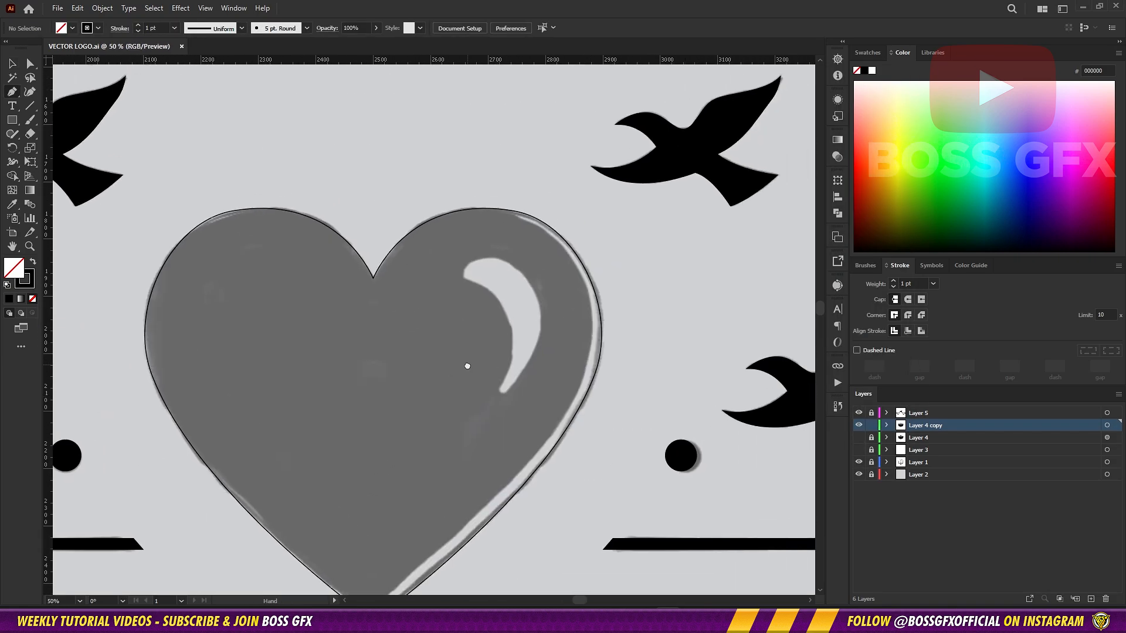
pyautogui.press('p')
pyautogui.moveTo(525, 417); pyautogui.dragTo(577, 392)
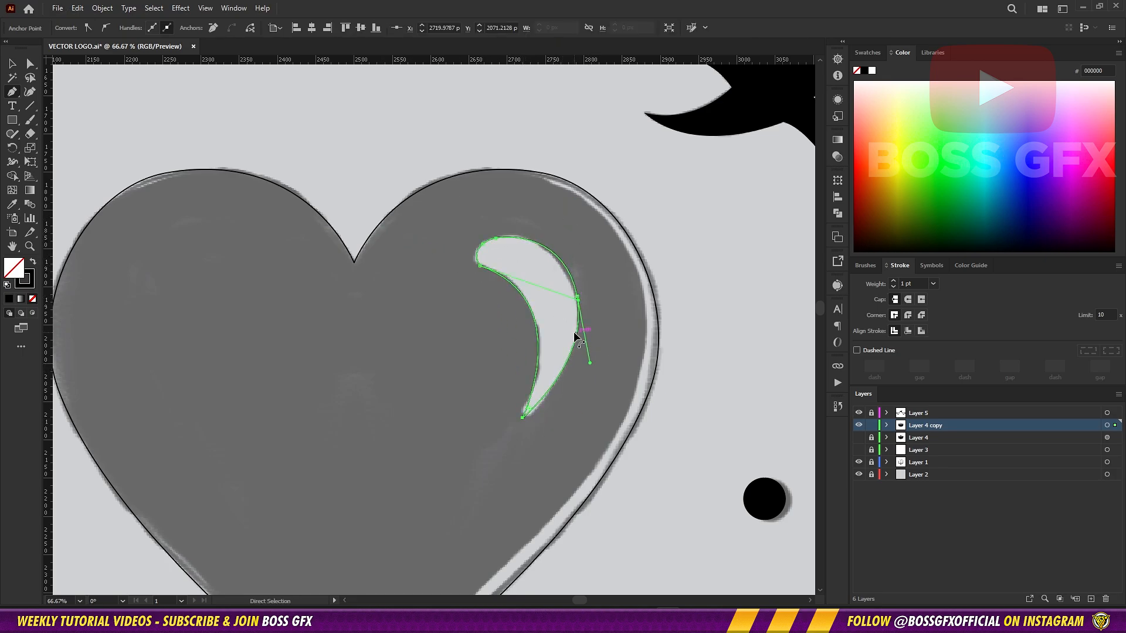
pyautogui.moveTo(577, 338); pyautogui.dragTo(563, 244)
pyautogui.click(578, 298)
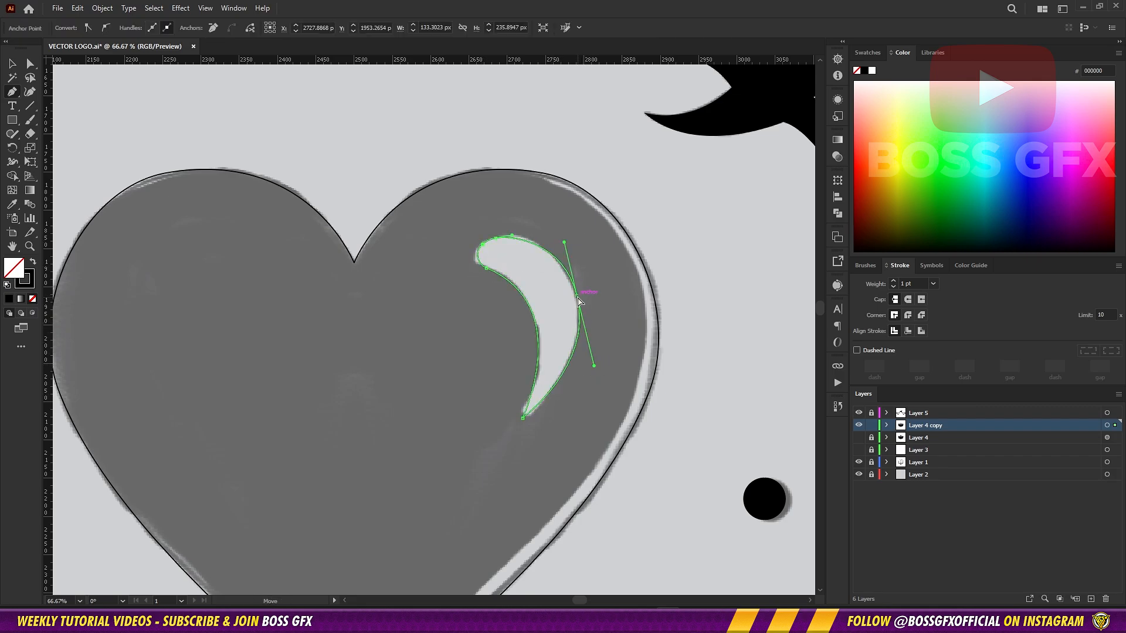
# Fill the heart black and cut the crescent shine out of it with the Shape Builder
pyautogui.press('v')
pyautogui.click(609, 359)
pyautogui.click(694, 296)
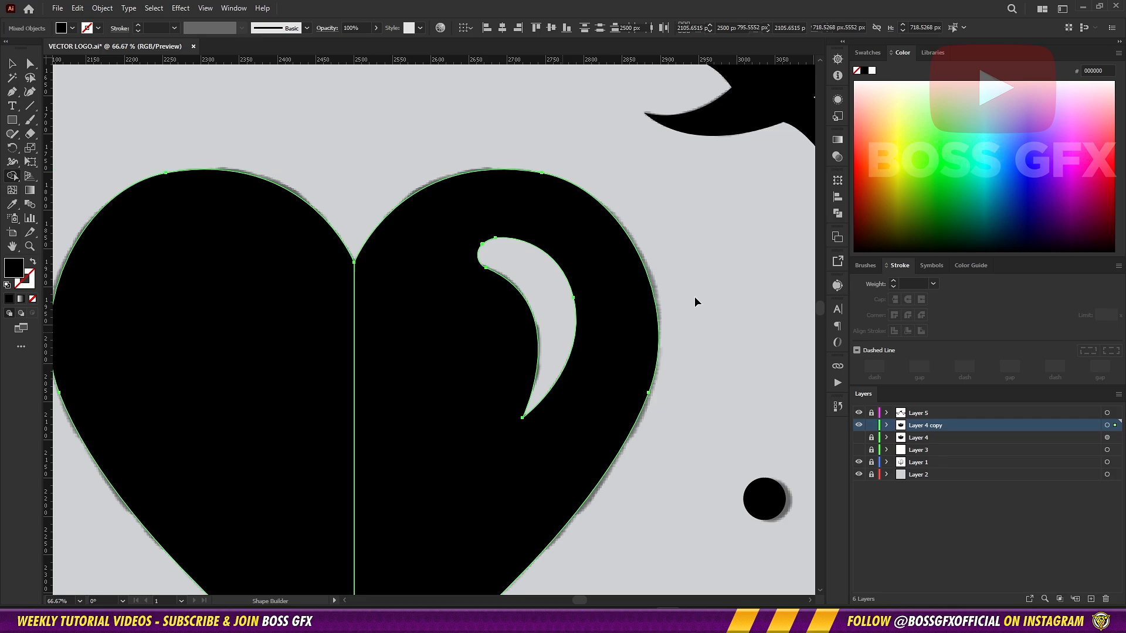
# Unite the two halves of the central heart into one shape with Pathfinder
pyautogui.hotkey('ctrl', '0')
pyautogui.click(496, 316)
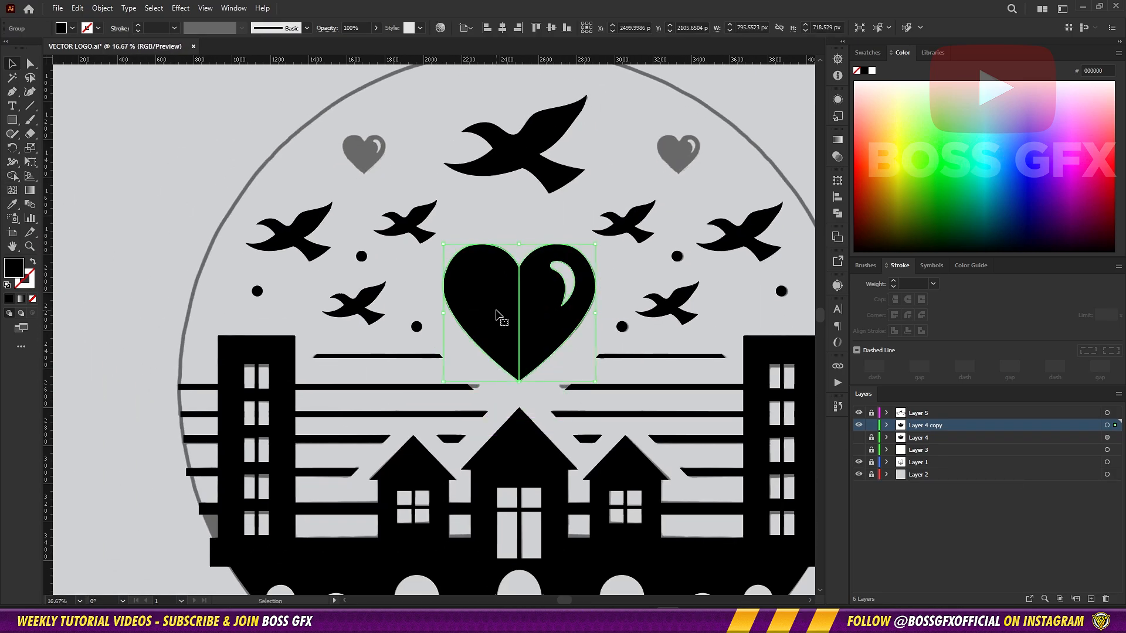
pyautogui.moveTo(576, 350); pyautogui.dragTo(577, 350)
pyautogui.click(837, 213)
pyautogui.click(704, 207)
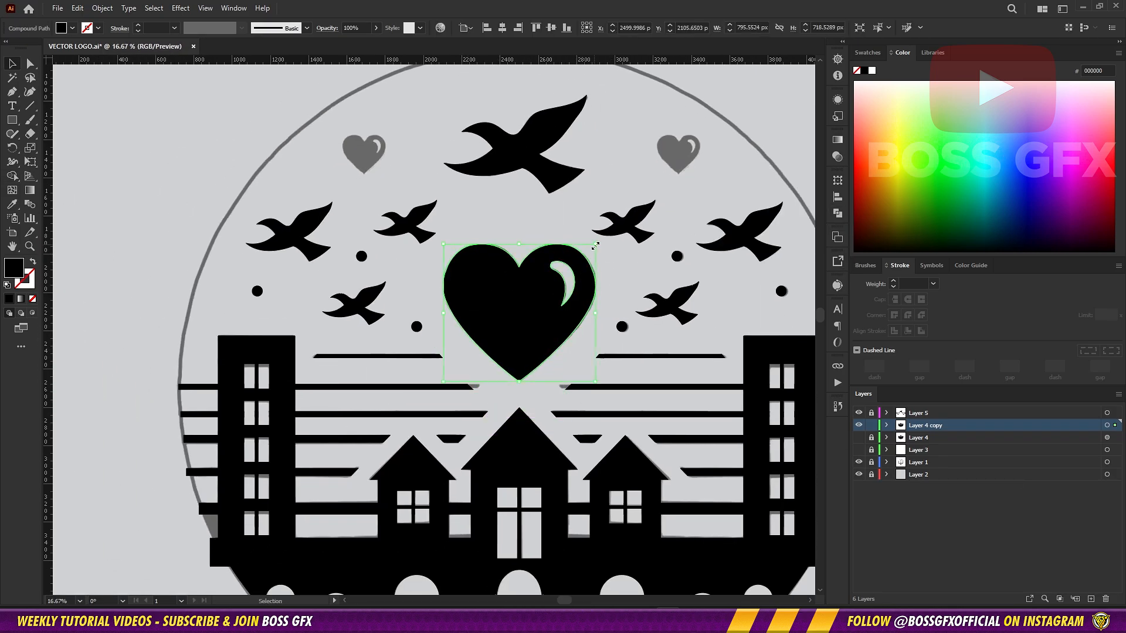
# Place a copy of the heart, scaled to about 225 by 203 px, over the small sketched heart at the upper right and fill it black
pyautogui.moveTo(596, 244)
pyautogui.mouseDown()
pyautogui.moveTo(587, 251)
pyautogui.moveTo(707, 152)
pyautogui.moveTo(671, 178)
pyautogui.moveTo(688, 151)
pyautogui.mouseUp()
pyautogui.hotkey('ctrl', 'z')
pyautogui.moveTo(715, 163)
pyautogui.mouseDown()
pyautogui.moveTo(559, 266)
pyautogui.moveTo(513, 243)
pyautogui.mouseUp()
pyautogui.hotkey('shift', 'x')
pyautogui.hotkey('ctrl', '=')
pyautogui.hotkey('ctrl', '=')
pyautogui.hotkey('ctrl', '=')
pyautogui.hotkey('ctrl', '=')
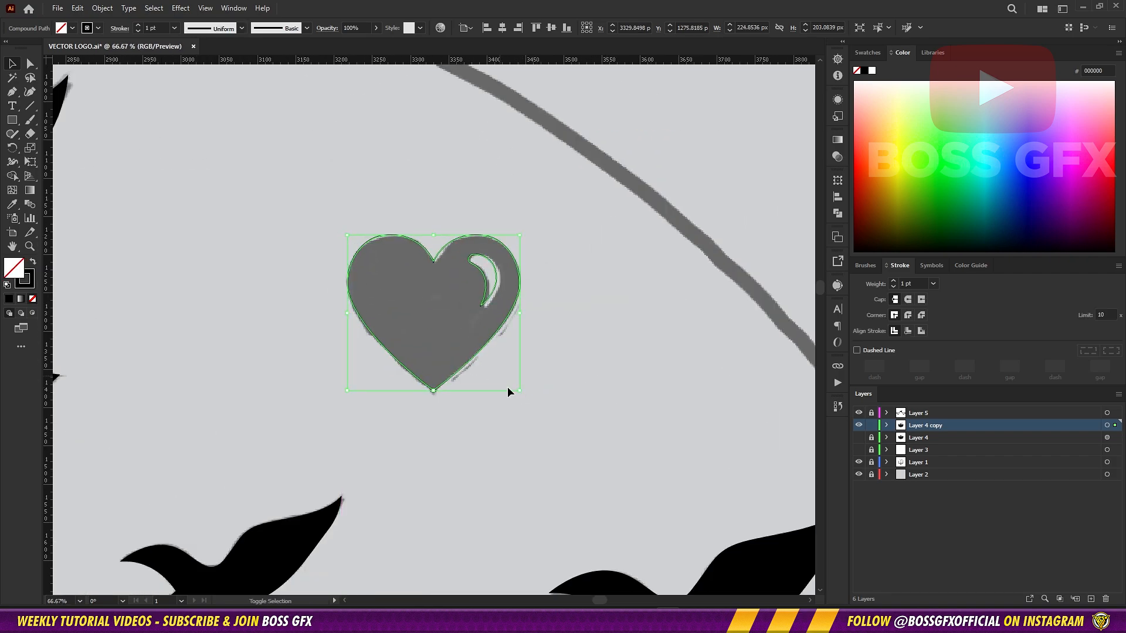
pyautogui.hotkey('shift', 'x')
pyautogui.click(526, 385)
# Duplicate the small black heart onto the matching sketched heart at the upper left of the logo
pyautogui.hotkey('ctrl', '-')
pyautogui.hotkey('ctrl', '-')
pyautogui.hotkey('ctrl', '-')
pyautogui.moveTo(398, 391); pyautogui.dragTo(739, 355)
pyautogui.moveTo(779, 308)
pyautogui.mouseDown()
pyautogui.moveTo(307, 307)
pyautogui.moveTo(338, 313)
pyautogui.mouseUp()
pyautogui.hotkey('ctrl', '-')
pyautogui.hotkey('ctrl', '-')
pyautogui.hotkey('ctrl', '-')
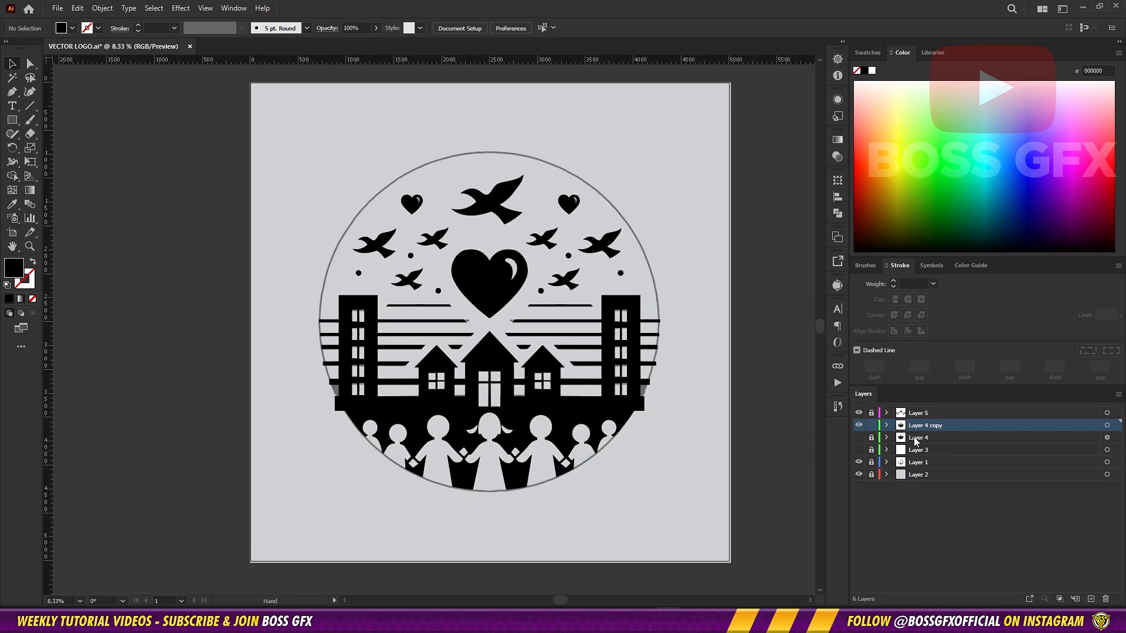
# Lock Layer 4 copy and draw an unfilled circle about 3559 px wide with a 10 pt black stroke over the sketched ring on Layer 5
pyautogui.click(872, 426)
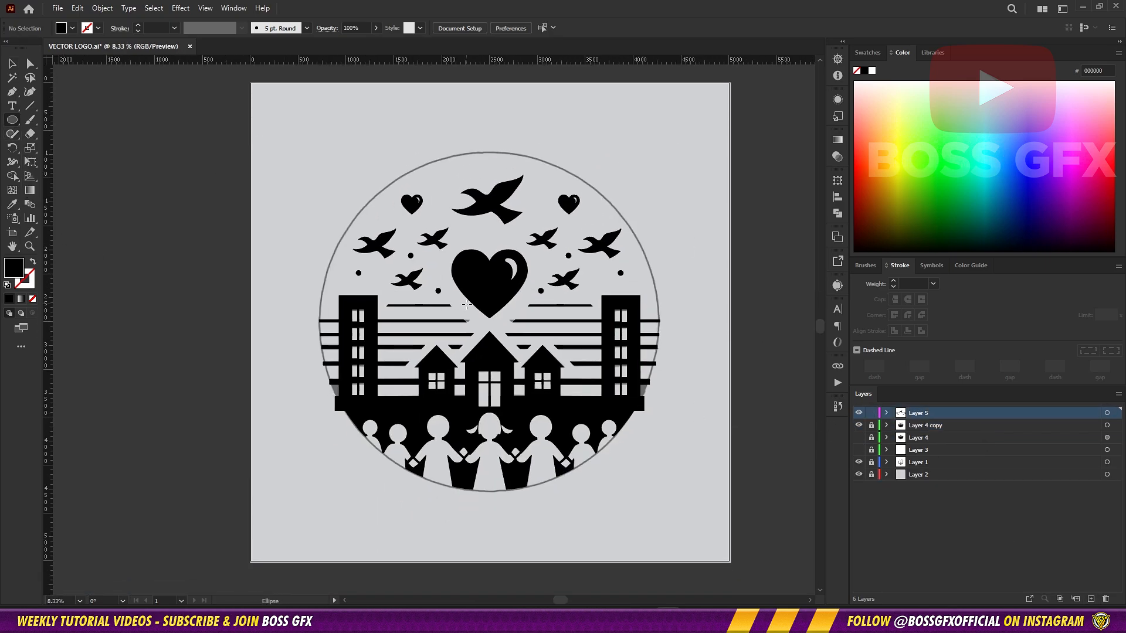
pyautogui.moveTo(489, 322)
pyautogui.mouseDown()
pyautogui.moveTo(642, 449)
pyautogui.moveTo(657, 447)
pyautogui.mouseUp()
pyautogui.moveTo(659, 492); pyautogui.dragTo(661, 493)
pyautogui.press('v')
pyautogui.click(678, 383)
pyautogui.hotkey('ctrl', '=')
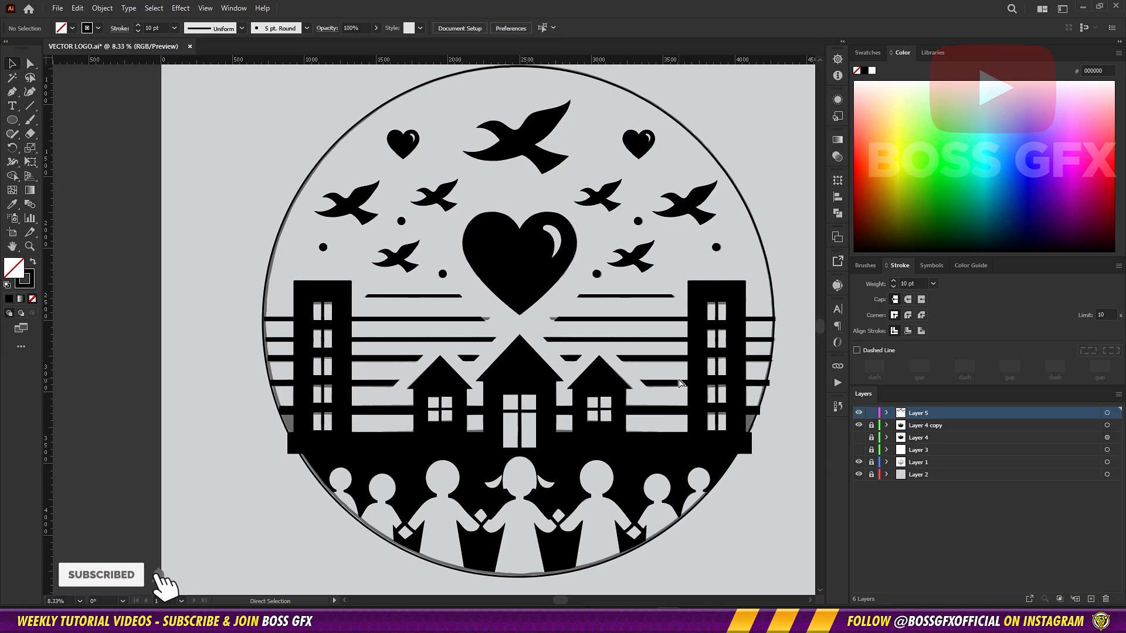
# Center the circle horizontally and vertically on the artboard
pyautogui.click(769, 375)
pyautogui.click(503, 28)
pyautogui.click(551, 28)
pyautogui.click(733, 133)
pyautogui.moveTo(744, 246); pyautogui.dragTo(730, 174)
pyautogui.click(753, 184)
# Set the circle's stroke weight to 20 pt and align it again to the artboard's center
pyautogui.click(174, 29)
pyautogui.click(197, 211)
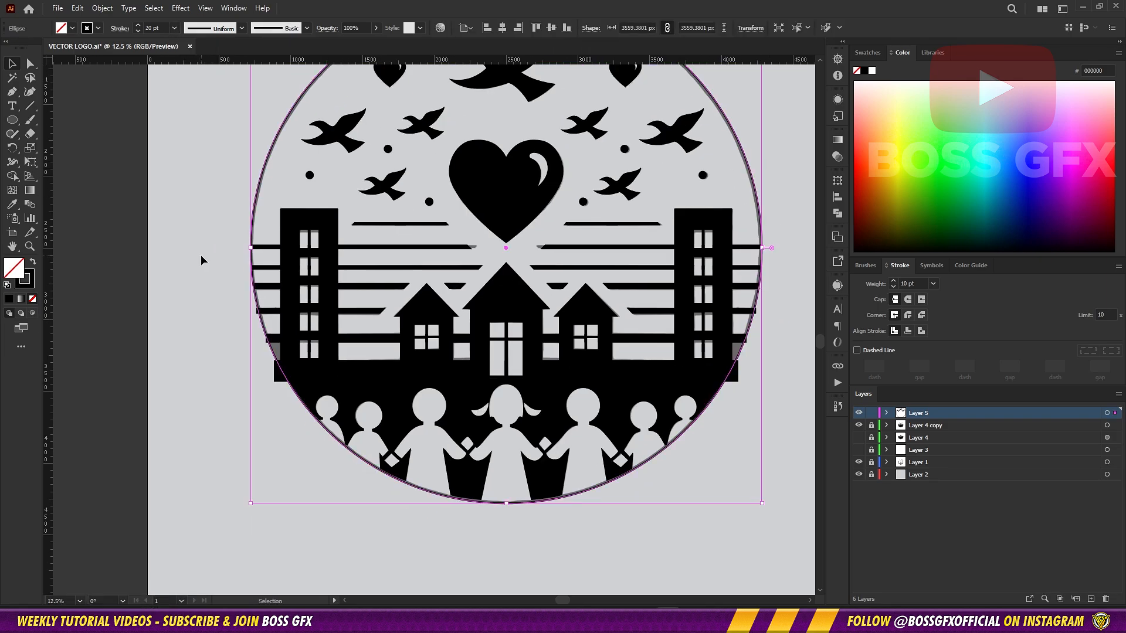
pyautogui.click(200, 255)
pyautogui.moveTo(692, 338); pyautogui.dragTo(677, 384)
pyautogui.click(718, 181)
pyautogui.click(502, 27)
pyautogui.click(551, 28)
pyautogui.click(696, 123)
pyautogui.moveTo(683, 129); pyautogui.dragTo(719, 59)
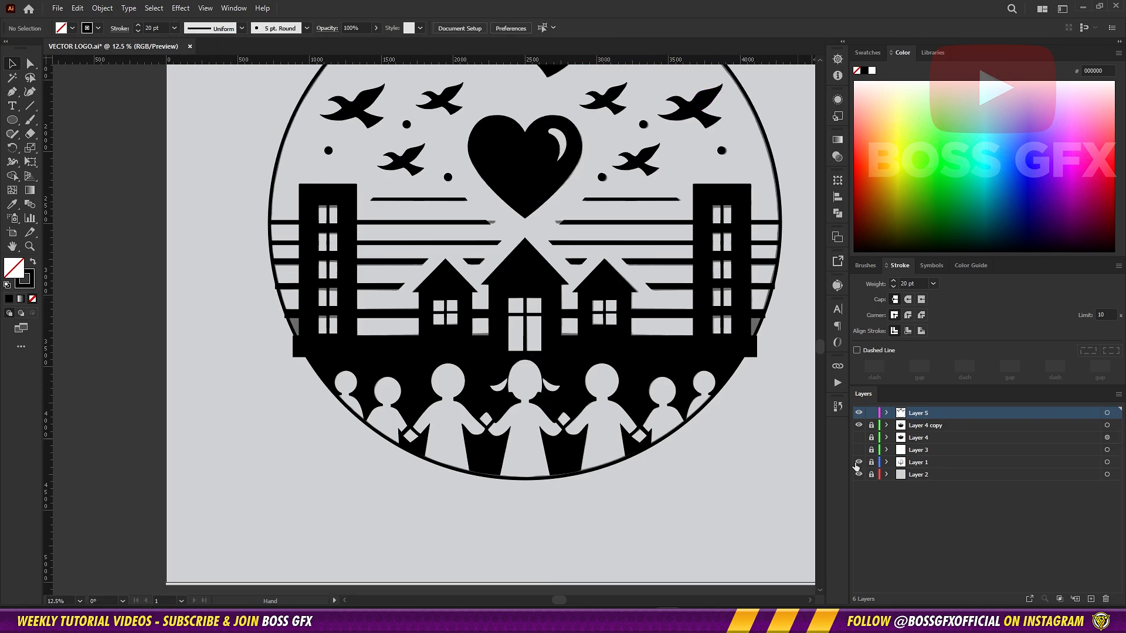
# Hide the sketch on Layer 1 and unlock Layer 4 copy
pyautogui.click(858, 462)
pyautogui.moveTo(718, 423); pyautogui.dragTo(719, 492)
pyautogui.moveTo(315, 508); pyautogui.dragTo(437, 447)
pyautogui.click(364, 358)
pyautogui.click(365, 392)
pyautogui.click(872, 426)
# Trim the left end of the black ground band that sticks out past the circle with the Shape Builder
pyautogui.scroll(4, 400, 316)
pyautogui.click(553, 395)
pyautogui.moveTo(410, 381); pyautogui.dragTo(579, 396)
pyautogui.keyDown('shift'); pyautogui.click(490, 329); pyautogui.keyUp('shift')
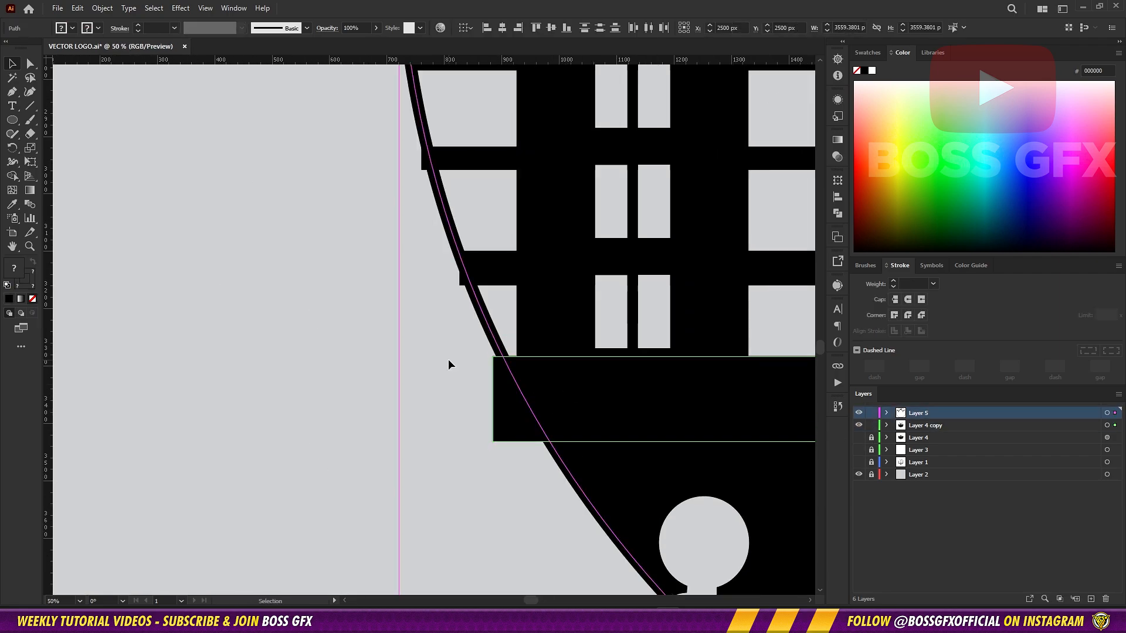
pyautogui.hotkey('ctrl', 'z')
pyautogui.keyDown('alt'); pyautogui.click(515, 434); pyautogui.keyUp('alt')
# Cut off the right end of the ground band outside the circle with the Shape Builder
pyautogui.moveTo(762, 375)
pyautogui.mouseDown()
pyautogui.moveTo(589, 324)
pyautogui.moveTo(167, 295)
pyautogui.mouseUp()
pyautogui.click(583, 286)
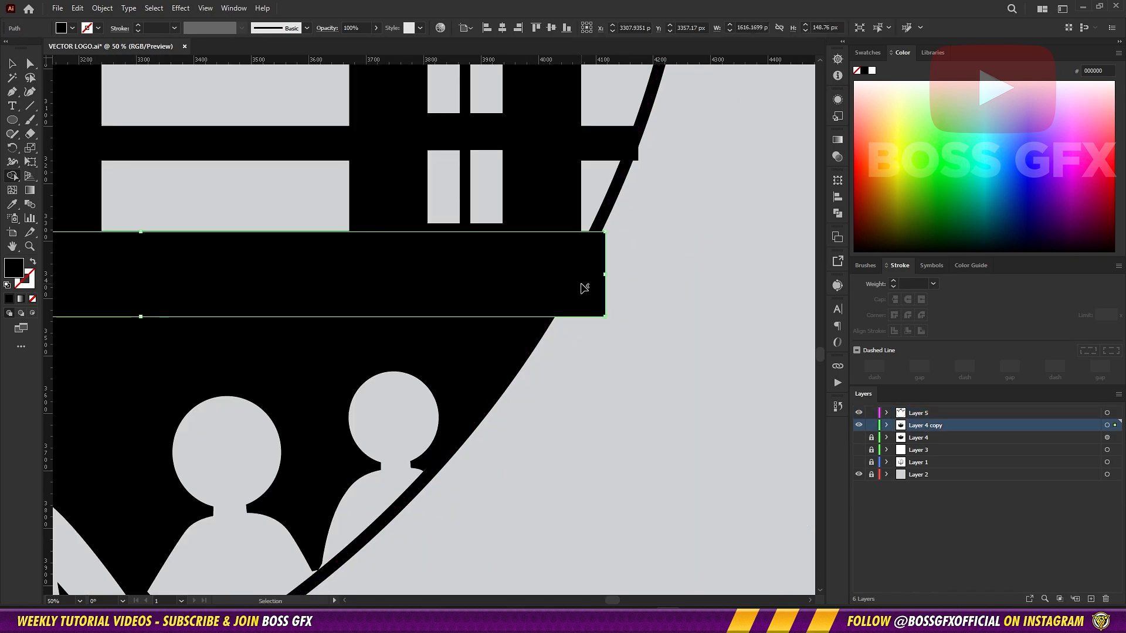
pyautogui.keyDown('shift'); pyautogui.click(600, 219); pyautogui.keyUp('shift')
pyautogui.hotkey('shift', 'm')
pyautogui.keyDown('alt'); pyautogui.click(591, 293); pyautogui.keyUp('alt')
# Trim the two lowest horizontal stripes where they extend past the circle's right side
pyautogui.moveTo(621, 151); pyautogui.dragTo(565, 315)
pyautogui.click(563, 306)
pyautogui.keyDown('shift'); pyautogui.click(578, 305); pyautogui.keyUp('shift')
pyautogui.keyDown('alt'); pyautogui.click(577, 319); pyautogui.keyUp('alt')
pyautogui.moveTo(598, 244); pyautogui.dragTo(598, 368)
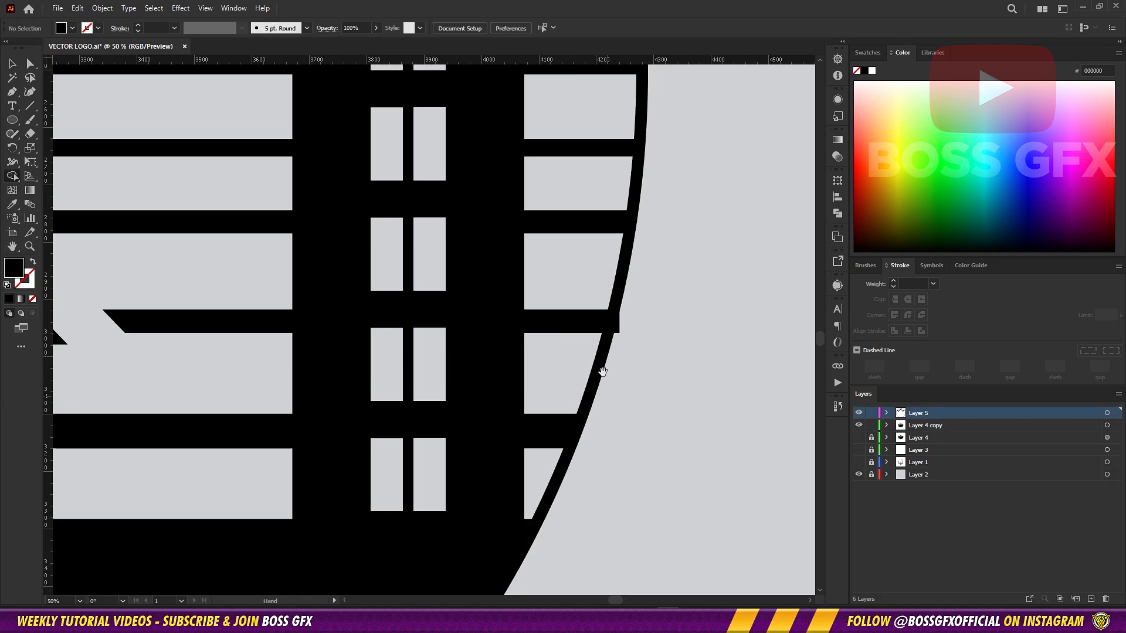
pyautogui.click(600, 321)
pyautogui.keyDown('shift'); pyautogui.click(611, 321); pyautogui.keyUp('shift')
pyautogui.keyDown('alt'); pyautogui.click(617, 327); pyautogui.keyUp('alt')
# Trim the two lowest horizontal stripes where they extend past the circle's left side
pyautogui.press('v')
pyautogui.click(636, 337)
pyautogui.moveTo(429, 376); pyautogui.dragTo(791, 334)
pyautogui.click(511, 378)
pyautogui.keyDown('shift'); pyautogui.click(493, 263); pyautogui.keyUp('shift')
pyautogui.keyDown('shift'); pyautogui.click(449, 293); pyautogui.keyUp('shift')
pyautogui.hotkey('shift', 'm')
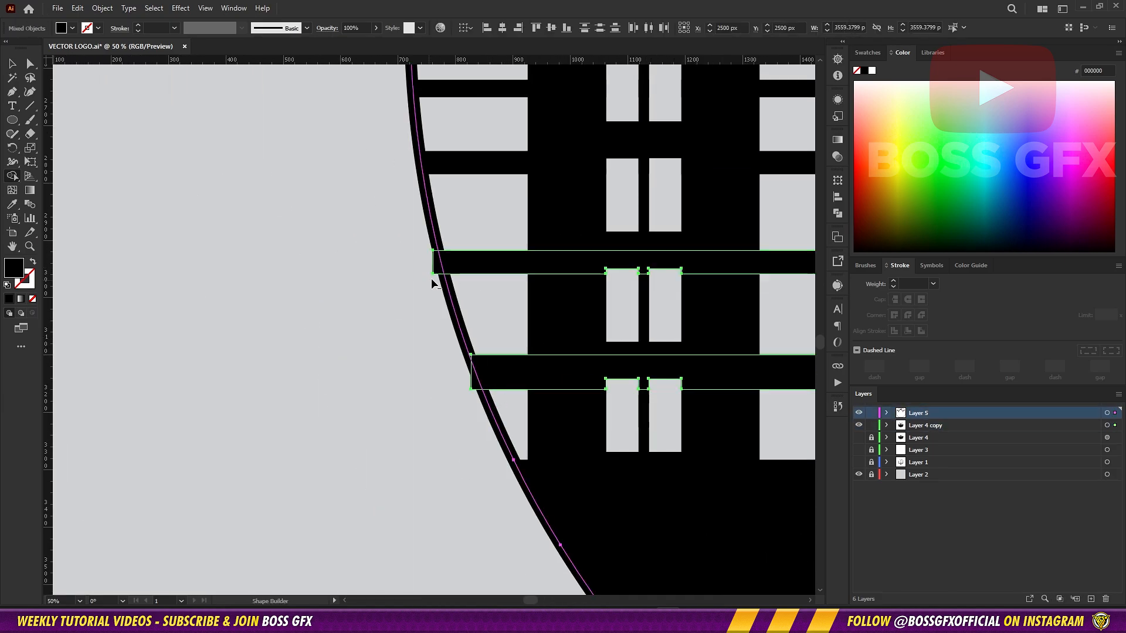
pyautogui.keyDown('alt'); pyautogui.click(473, 386); pyautogui.keyUp('alt')
pyautogui.press('v')
pyautogui.click(393, 252)
# Set the circle's stroke weight to 40 pt, comparing it with 20 pt
pyautogui.moveTo(382, 112); pyautogui.dragTo(226, 360)
pyautogui.scroll(-5, 381, 431)
pyautogui.moveTo(590, 368); pyautogui.dragTo(501, 259)
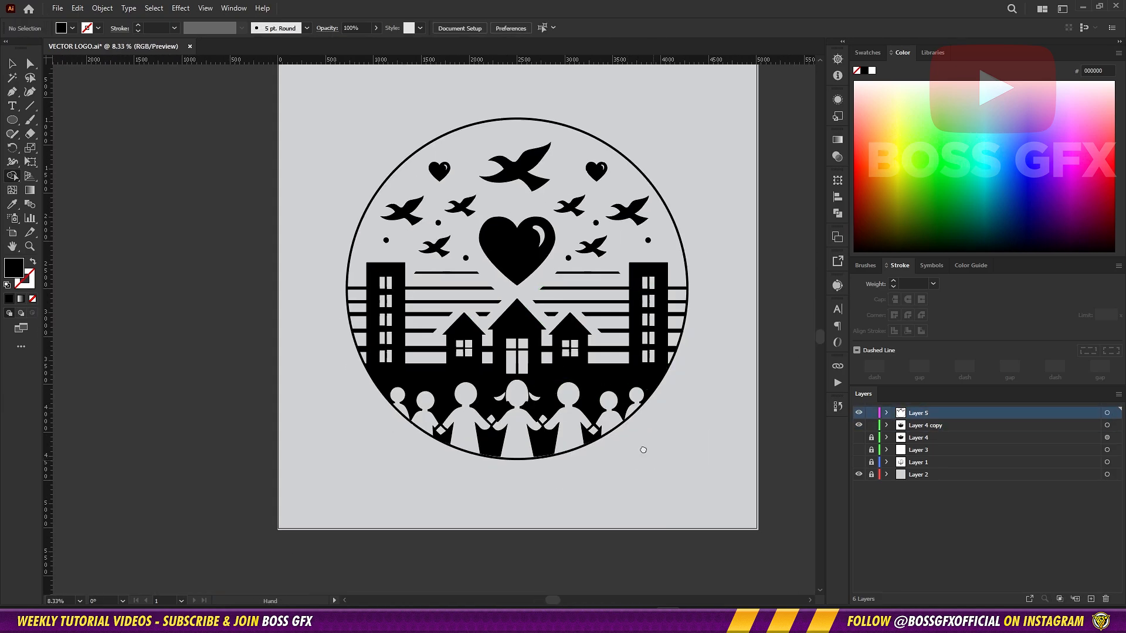
pyautogui.scroll(3, 523, 377)
pyautogui.moveTo(522, 377)
pyautogui.mouseDown()
pyautogui.moveTo(546, 371)
pyautogui.moveTo(438, 221)
pyautogui.mouseUp()
pyautogui.click(352, 457)
pyautogui.click(174, 28)
pyautogui.click(188, 271)
pyautogui.click(174, 28)
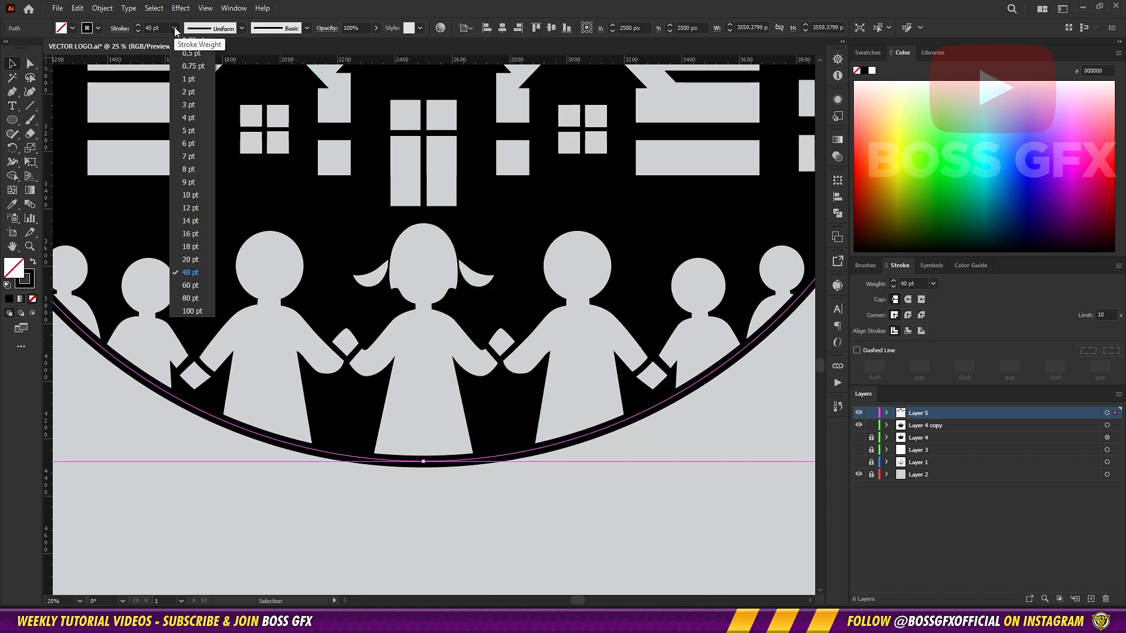
pyautogui.click(188, 259)
pyautogui.click(618, 484)
pyautogui.scroll(-3, 618, 319)
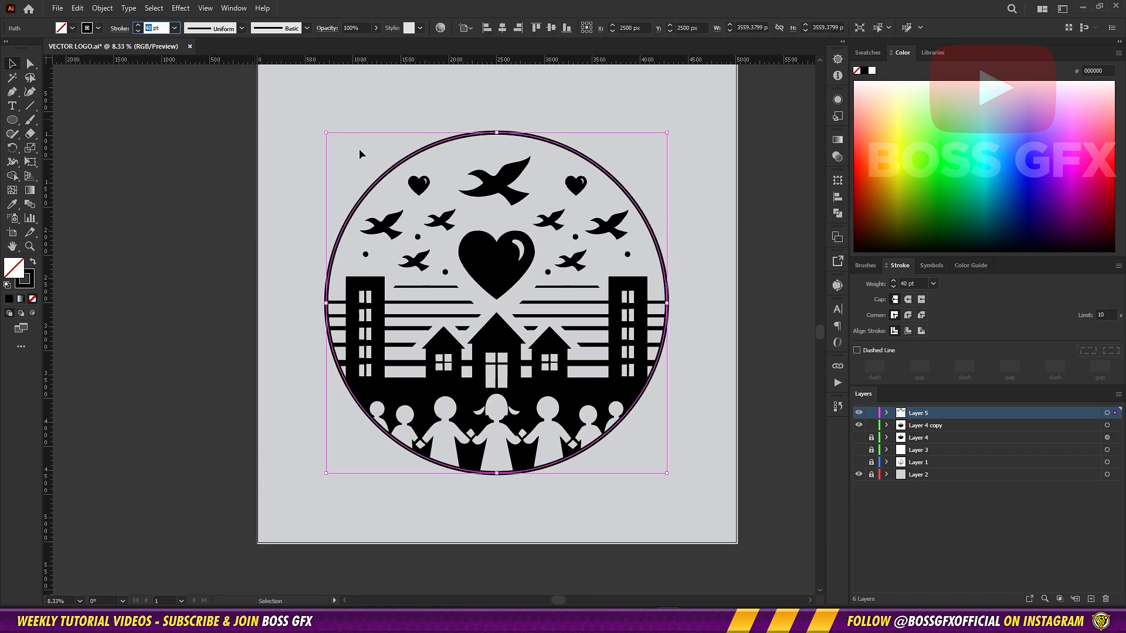
# Deselect the circle and save the logo document
pyautogui.moveTo(674, 163); pyautogui.dragTo(682, 163)
pyautogui.moveTo(709, 394); pyautogui.dragTo(661, 410)
pyautogui.hotkey('ctrl', 's')
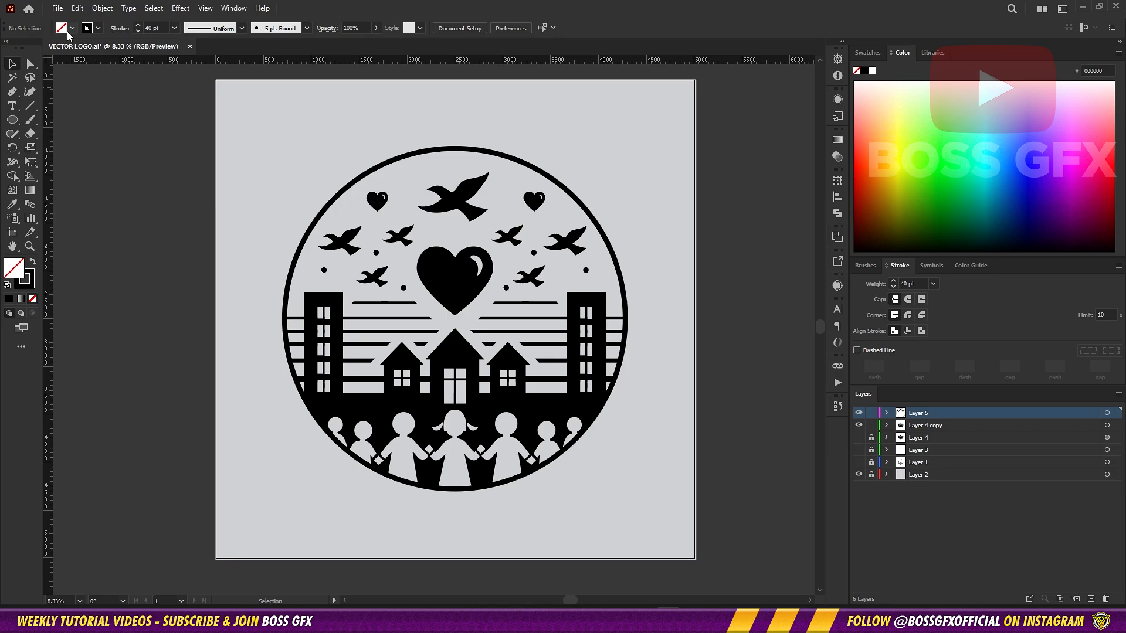
# Lock Layer 5 and Layer 4 copy, and make Layer 4 the active layer
pyautogui.scroll(1, 684, 304)
pyautogui.scroll(-1, 684, 306)
pyautogui.moveTo(671, 314); pyautogui.dragTo(716, 302)
pyautogui.moveTo(871, 425); pyautogui.dragTo(871, 413)
pyautogui.click(938, 438)
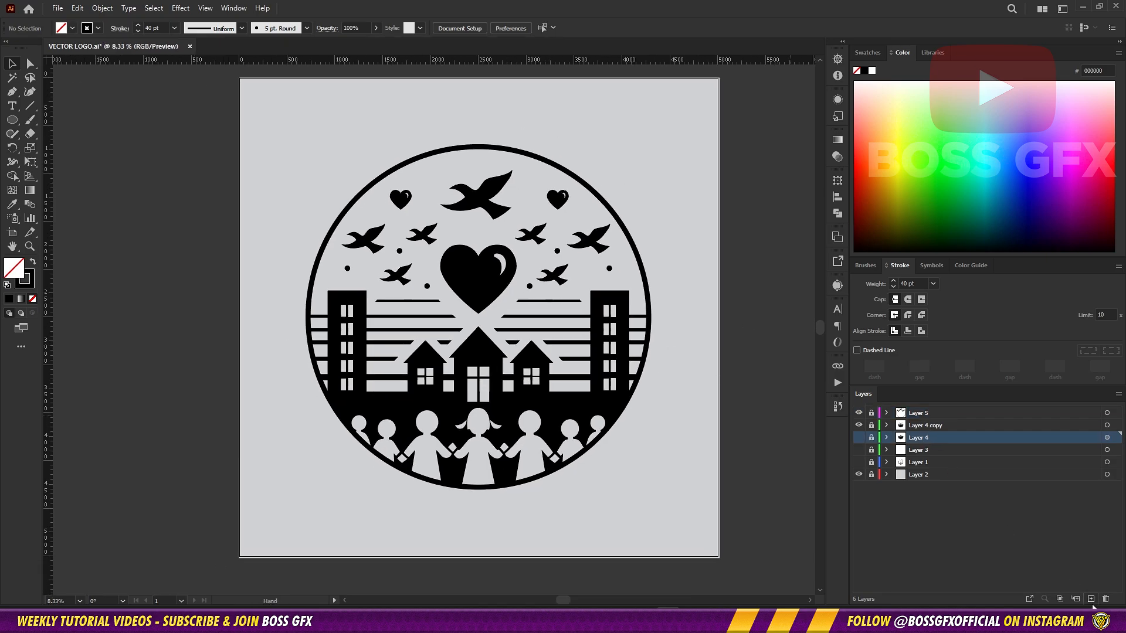
# Add a new layer directly above Layer 4 in the layer stack
pyautogui.click(1091, 598)
pyautogui.doubleClick(939, 437)
pyautogui.click(573, 277)
pyautogui.click(561, 357)
pyautogui.moveTo(674, 337); pyautogui.dragTo(686, 340)
# Draw a white circle without a stroke, about 3509 px wide, behind the logo artwork inside the circular frame
pyautogui.click(868, 53)
pyautogui.click(873, 89)
pyautogui.moveTo(680, 258); pyautogui.dragTo(699, 246)
pyautogui.click(12, 120)
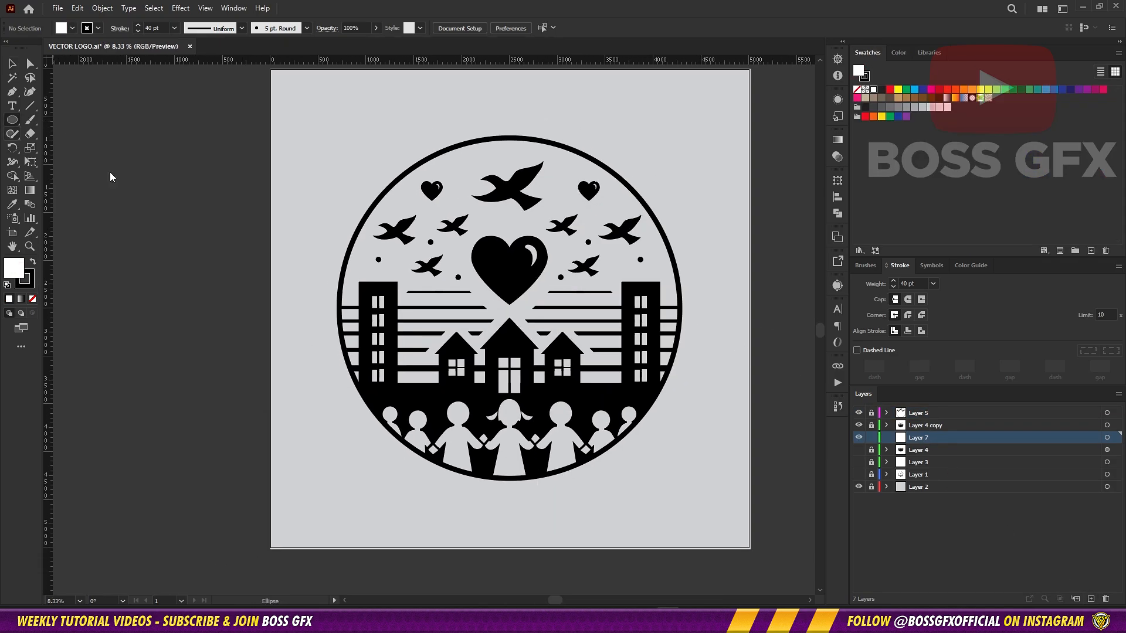
pyautogui.moveTo(510, 313); pyautogui.dragTo(678, 360)
pyautogui.click(28, 284)
pyautogui.click(33, 299)
pyautogui.click(14, 268)
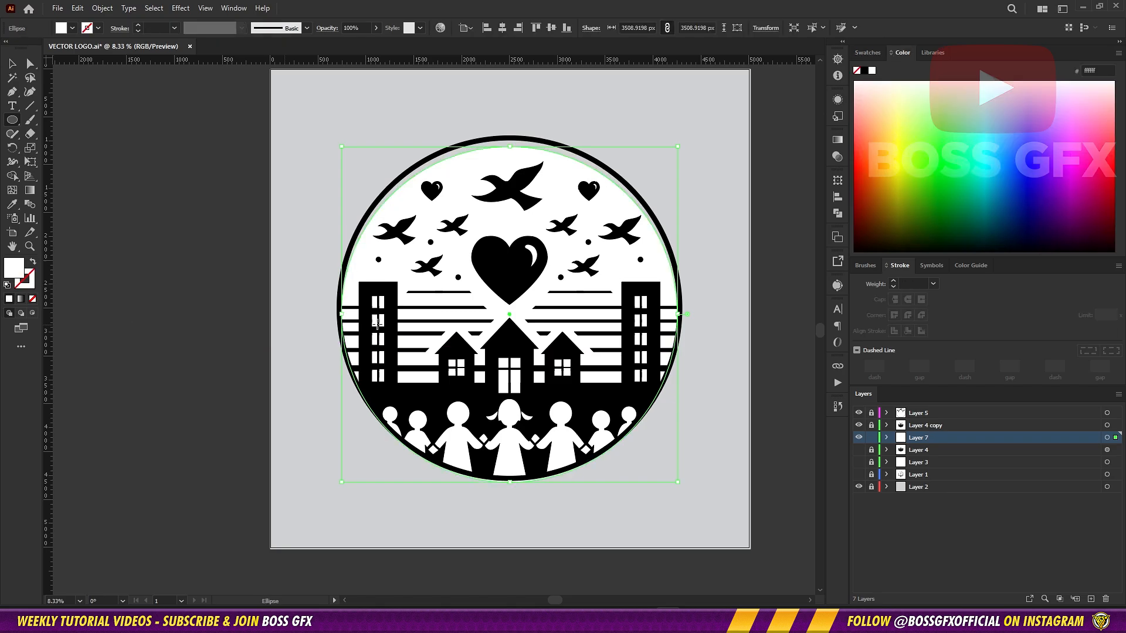
# Recolour the backing circle orange and resize it to about 3551 px so its edge sits within the black frame
pyautogui.click(867, 53)
pyautogui.click(874, 116)
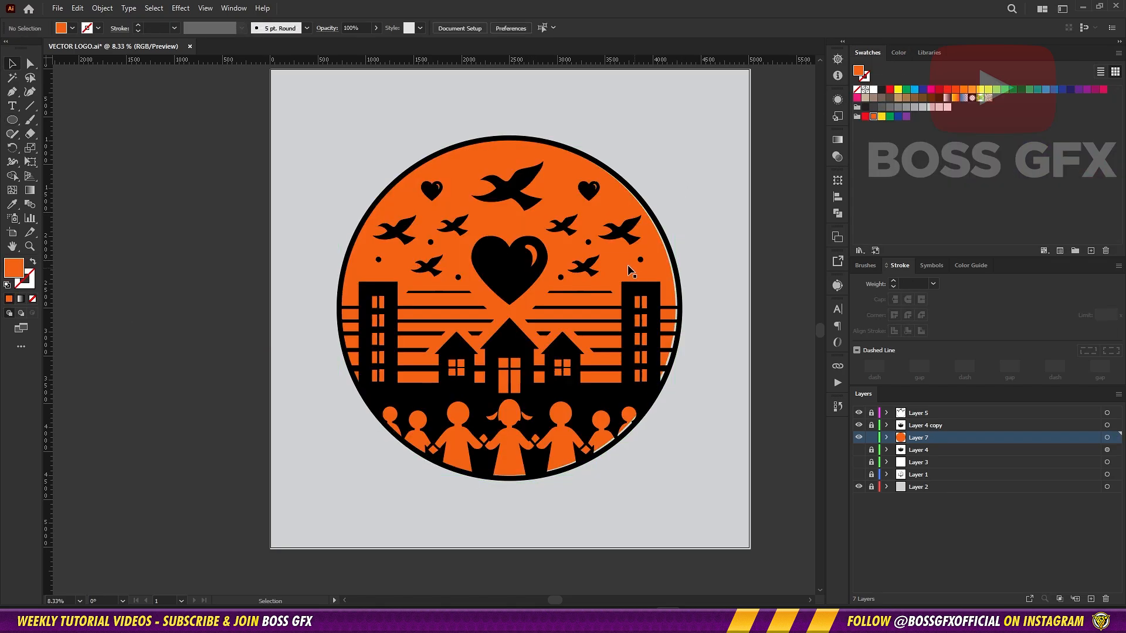
pyautogui.scroll(1, 672, 292)
pyautogui.moveTo(682, 324); pyautogui.dragTo(689, 323)
pyautogui.moveTo(462, 298); pyautogui.dragTo(568, 210)
pyautogui.moveTo(539, 494); pyautogui.dragTo(540, 500)
pyautogui.moveTo(565, 257); pyautogui.dragTo(599, 447)
pyautogui.moveTo(572, 172); pyautogui.dragTo(573, 177)
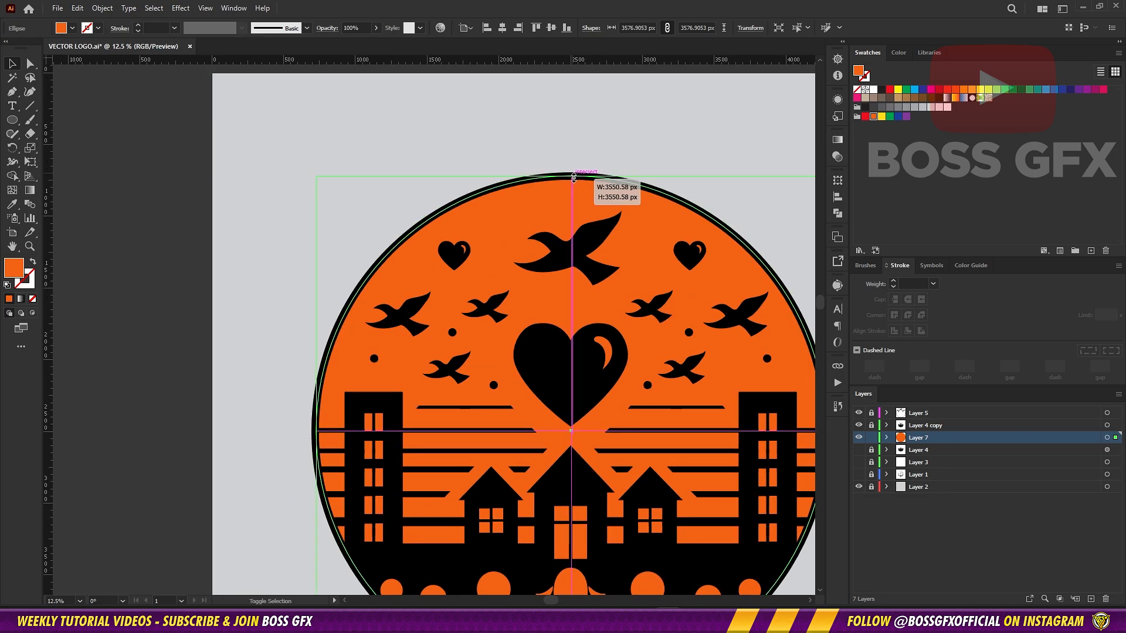
# Set the backing circle's fill to off-white f2f2f2 and lock Layer 7
pyautogui.moveTo(615, 410); pyautogui.dragTo(588, 248)
pyautogui.moveTo(699, 206); pyautogui.dragTo(634, 249)
pyautogui.click(873, 90)
pyautogui.doubleClick(14, 268)
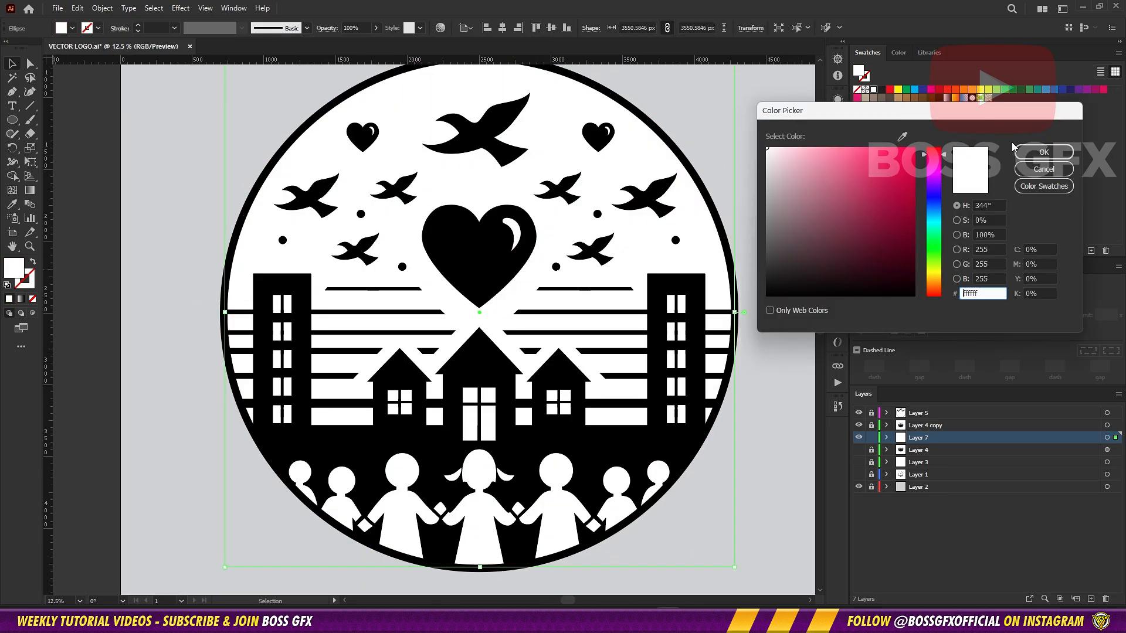
pyautogui.write('f2f2f2')
pyautogui.press('Return')
pyautogui.click(792, 320)
pyautogui.moveTo(791, 320); pyautogui.dragTo(792, 339)
pyautogui.click(874, 439)
pyautogui.click(871, 413)
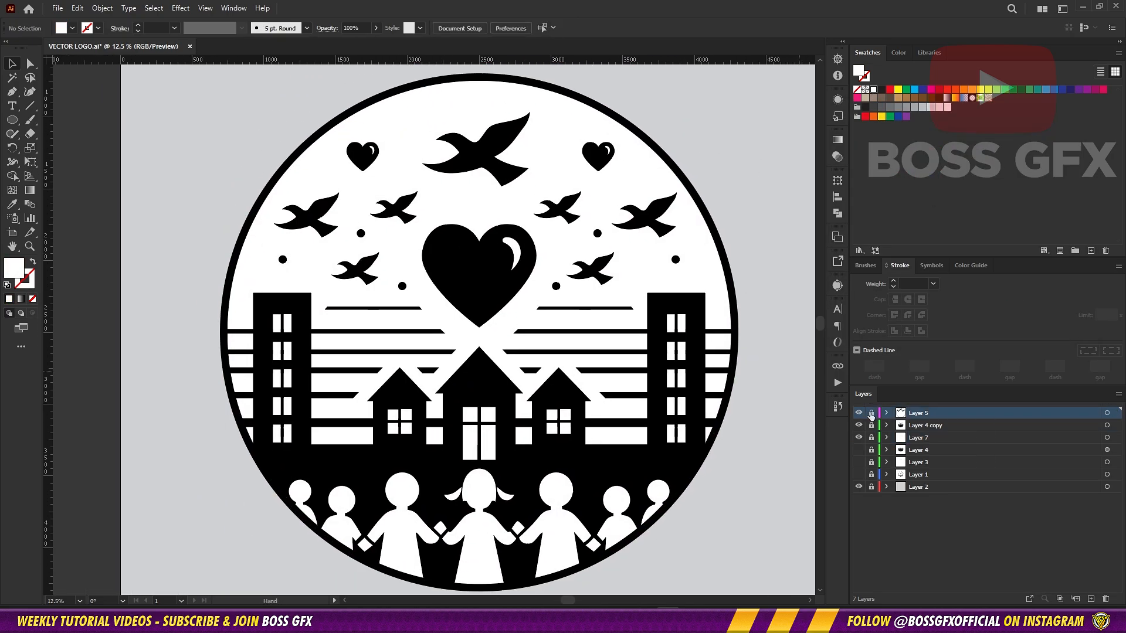
# Hide Layer 7, show the sketch on Layer 1, and unlock Layer 4 copy
pyautogui.moveTo(577, 276); pyautogui.dragTo(553, 310)
pyautogui.click(859, 438)
pyautogui.click(859, 474)
pyautogui.click(871, 413)
pyautogui.click(872, 426)
# Swap the large heart's black fill and stroke so that it is only an outline over the sketch
pyautogui.click(490, 336)
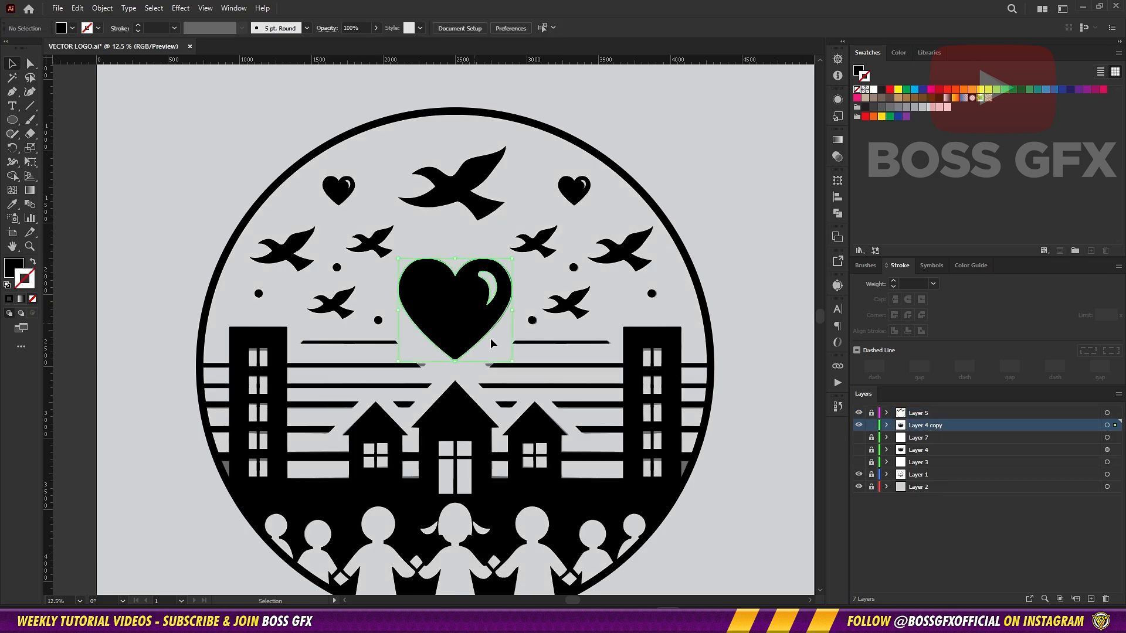
pyautogui.hotkey('shift', 'x')
pyautogui.click(495, 344)
# Trace the sketched highlight's inner curve along the large heart's right side with the Pen tool, closing the path outside the heart
pyautogui.press('p')
pyautogui.scroll(5, 496, 265)
pyautogui.moveTo(496, 265); pyautogui.dragTo(644, 225)
pyautogui.moveTo(716, 336); pyautogui.dragTo(730, 448)
pyautogui.moveTo(700, 490); pyautogui.dragTo(702, 236)
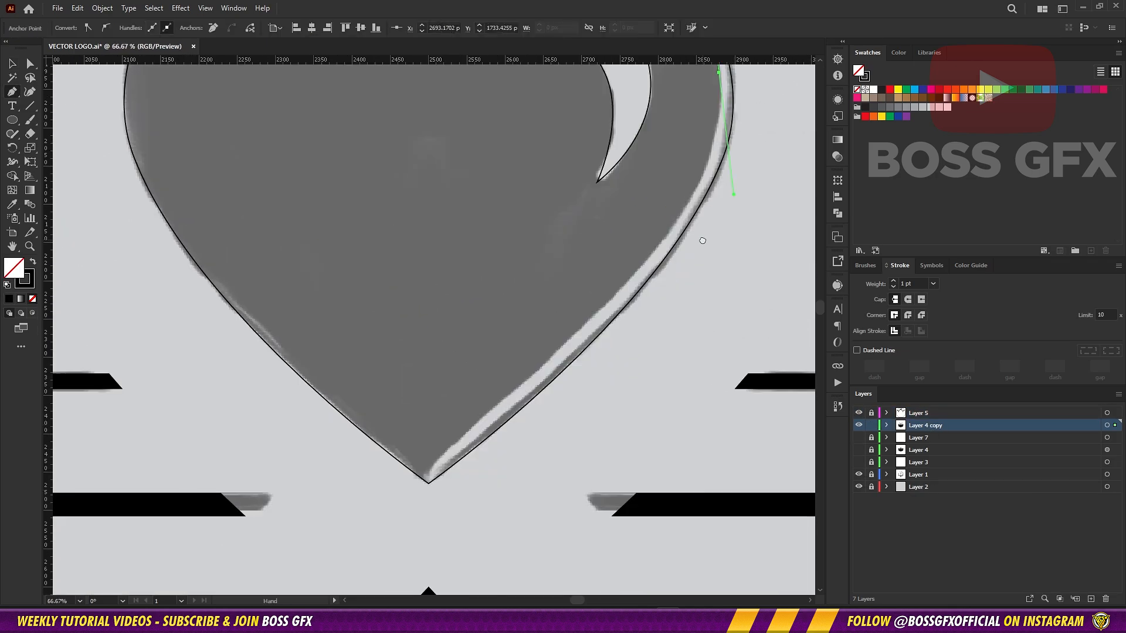
pyautogui.click(416, 492)
pyautogui.moveTo(737, 195); pyautogui.dragTo(723, 269)
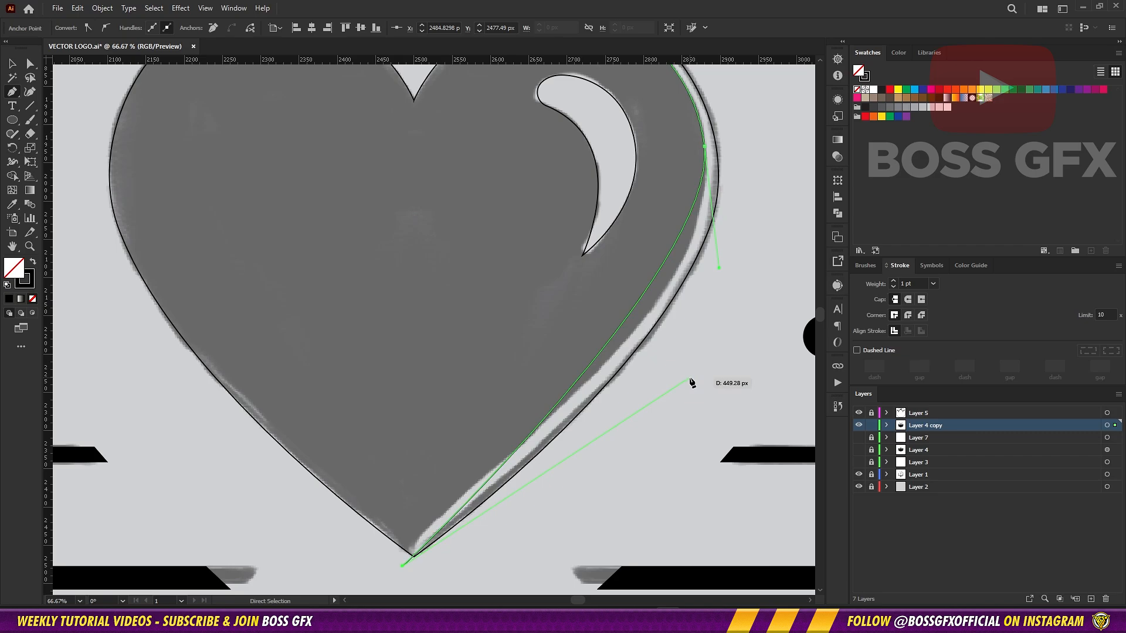
pyautogui.moveTo(711, 204); pyautogui.dragTo(735, 401)
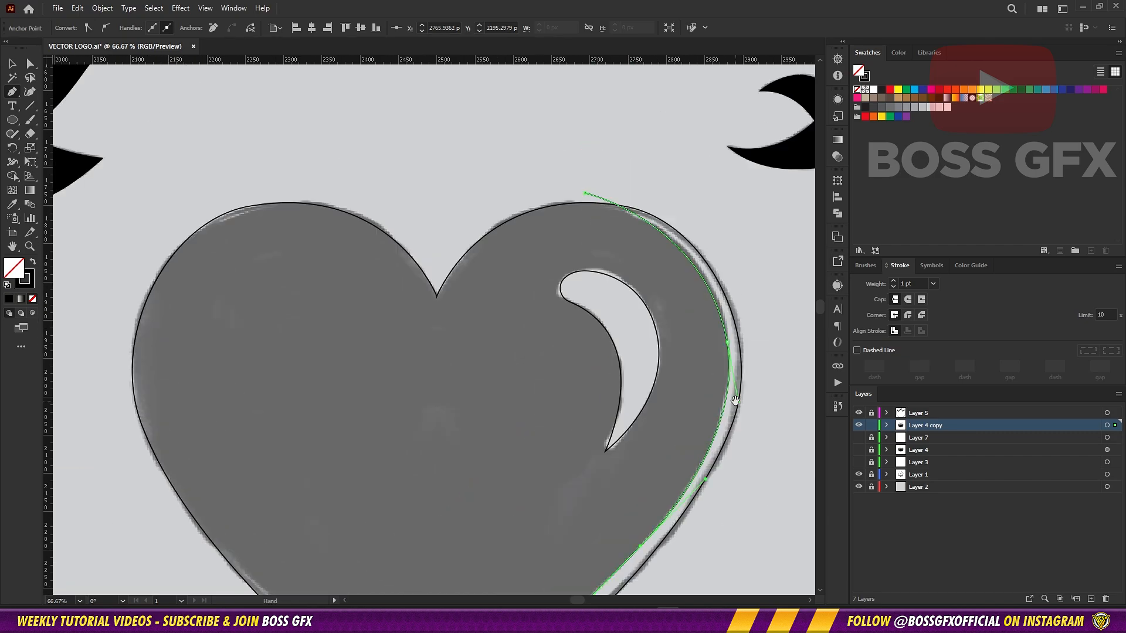
pyautogui.moveTo(704, 212); pyautogui.dragTo(711, 215)
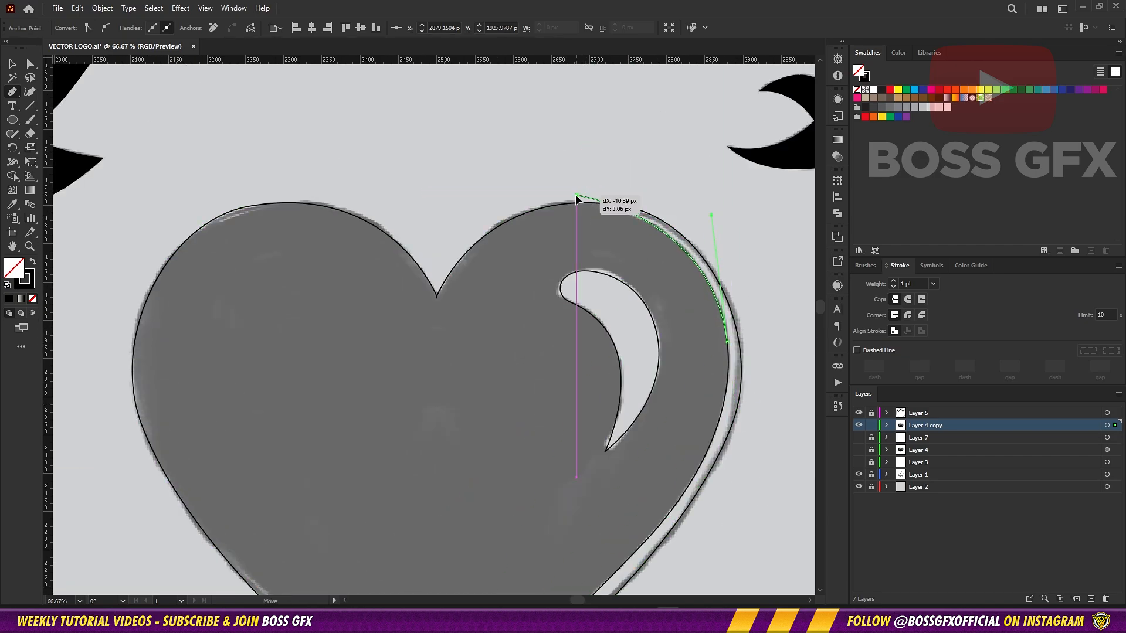
pyautogui.moveTo(576, 196); pyautogui.dragTo(576, 194)
pyautogui.moveTo(641, 552); pyautogui.dragTo(683, 329)
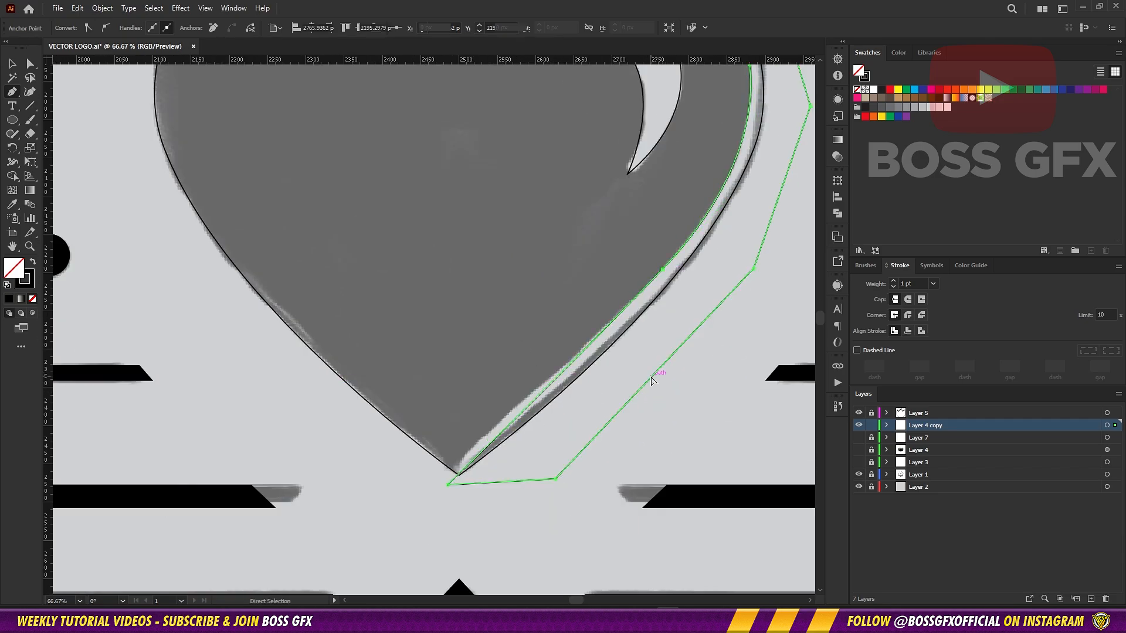
# Restore the large heart's black fill and make the traced shape a white highlight trimmed to the heart's edge
pyautogui.hotkey('shift', 'x')
pyautogui.keyDown('ctrl'); pyautogui.click(499, 361); pyautogui.keyUp('ctrl')
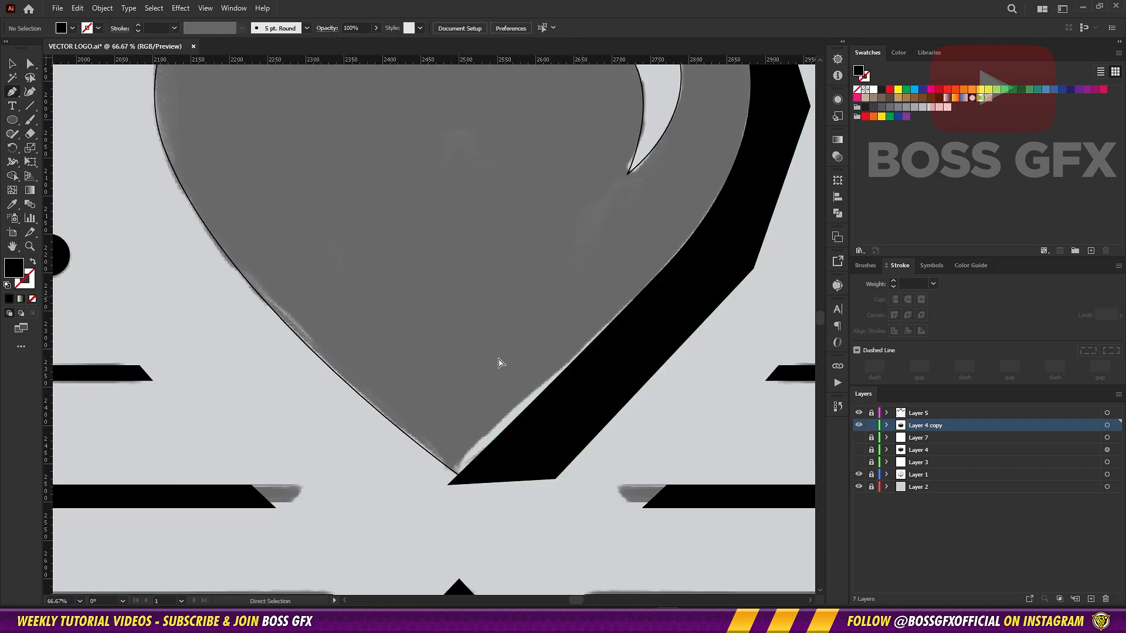
pyautogui.press('v')
pyautogui.click(418, 443)
pyautogui.hotkey('shift', 'x')
pyautogui.click(649, 367)
pyautogui.hotkey('shift', 'x')
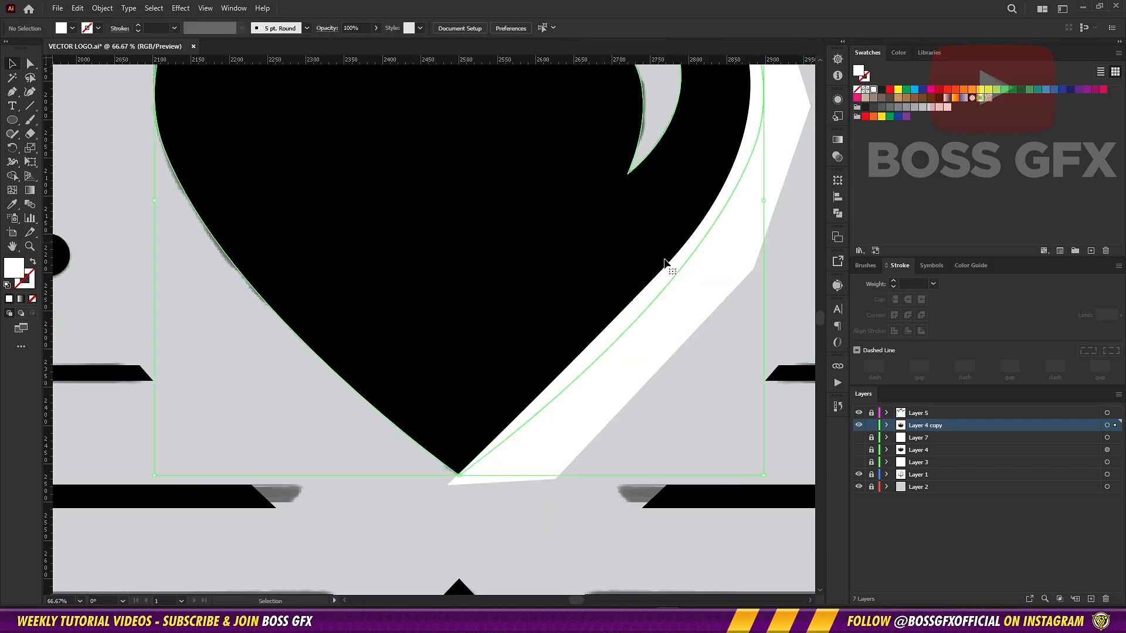
pyautogui.click(704, 269)
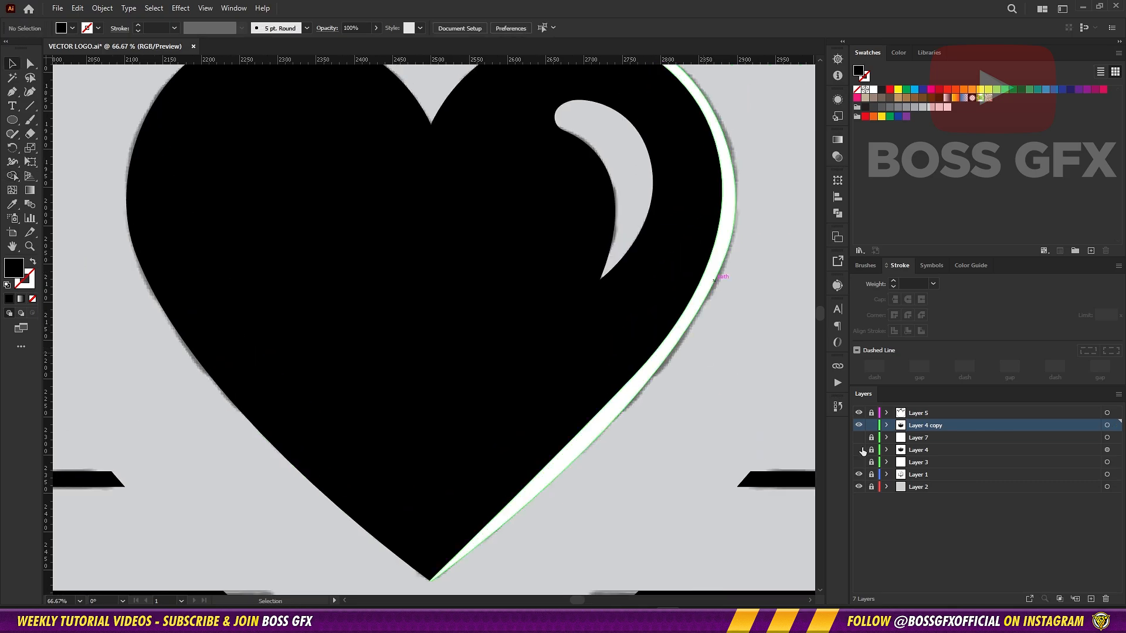
# Show Layer 7 and smooth the inner curve of the white highlight along the heart's lower right side
pyautogui.click(859, 437)
pyautogui.click(611, 336)
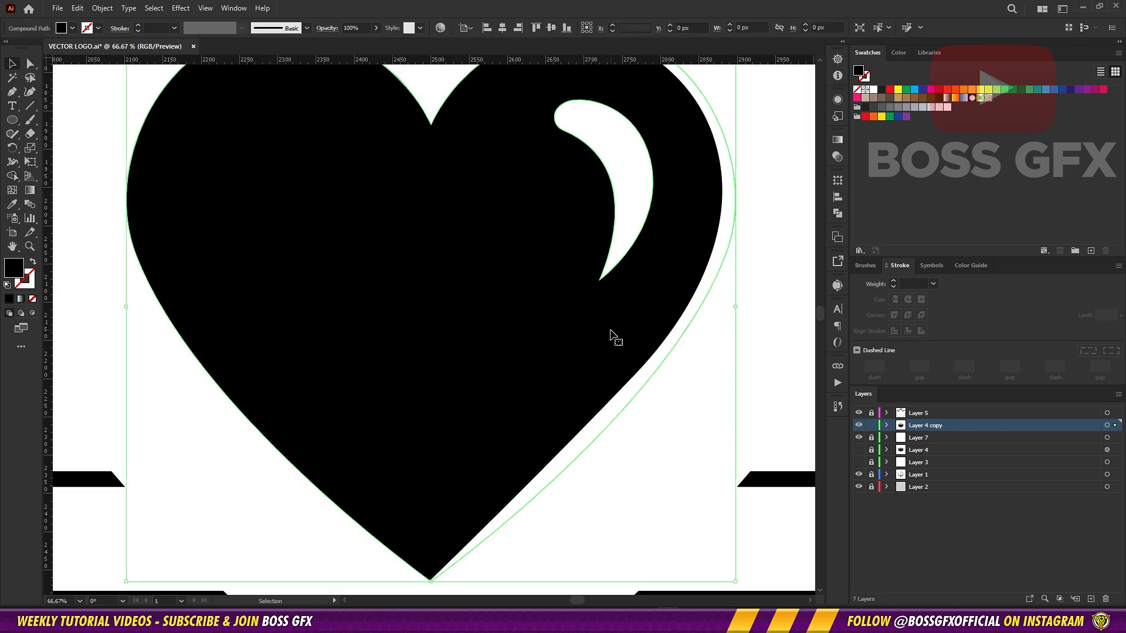
pyautogui.moveTo(547, 468); pyautogui.dragTo(550, 473)
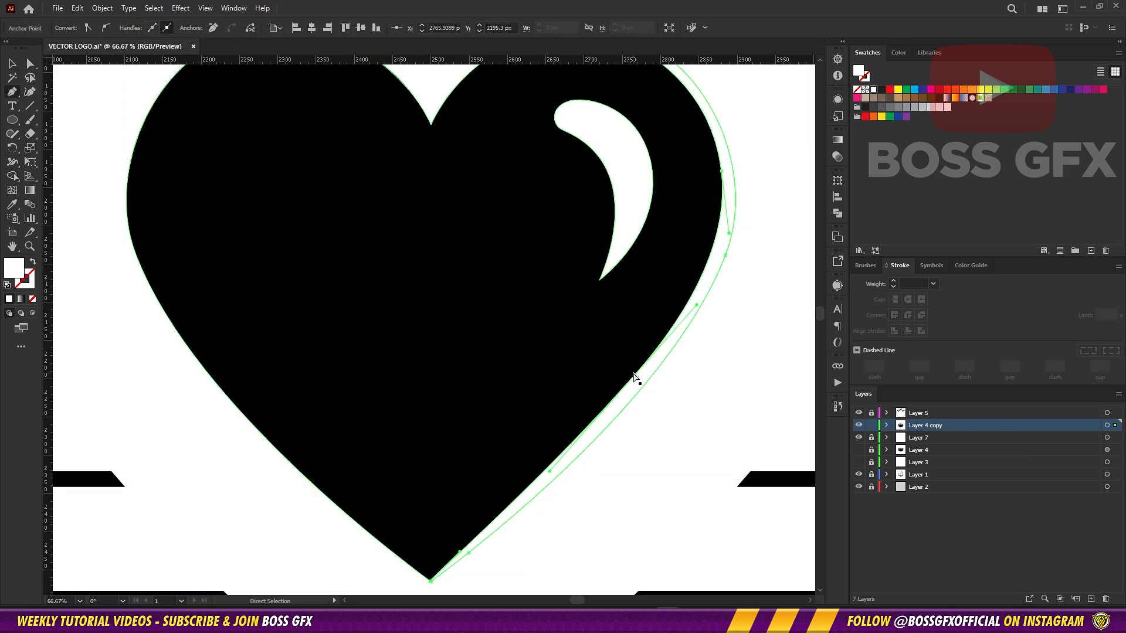
pyautogui.moveTo(635, 377); pyautogui.dragTo(633, 382)
pyautogui.moveTo(695, 311); pyautogui.dragTo(699, 305)
pyautogui.moveTo(460, 555); pyautogui.dragTo(516, 433)
pyautogui.press('v')
pyautogui.click(572, 445)
pyautogui.moveTo(548, 345); pyautogui.dragTo(536, 378)
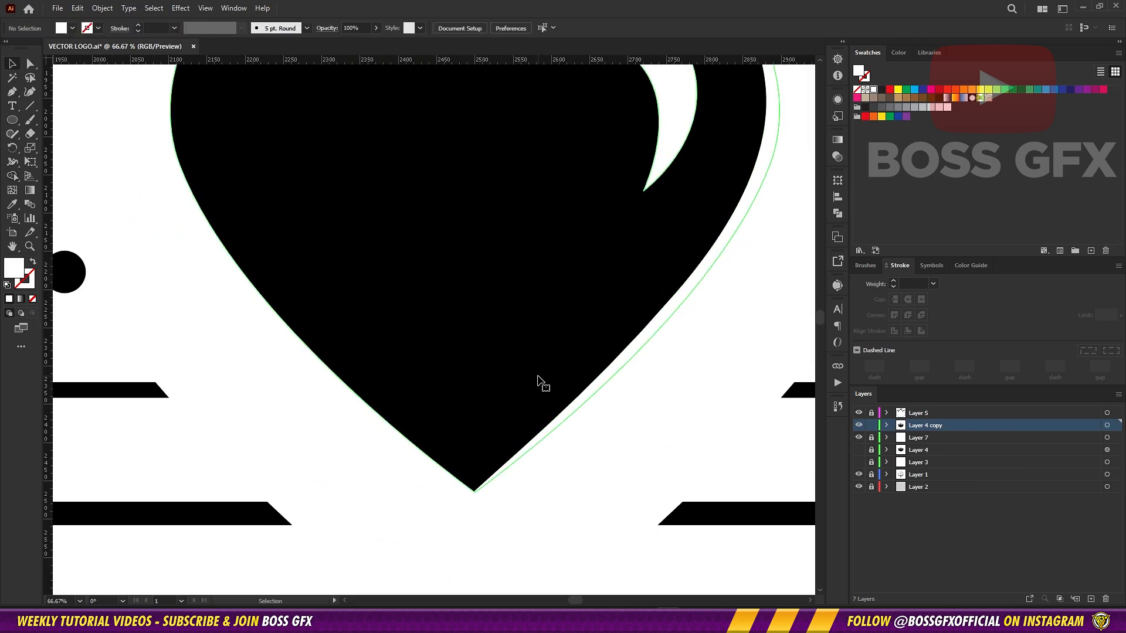
# Try a white stroke on the large heart at 9 pt and 18 pt
pyautogui.click(536, 378)
pyautogui.click(25, 283)
pyautogui.click(867, 52)
pyautogui.doubleClick(865, 76)
pyautogui.click(1044, 152)
pyautogui.click(174, 28)
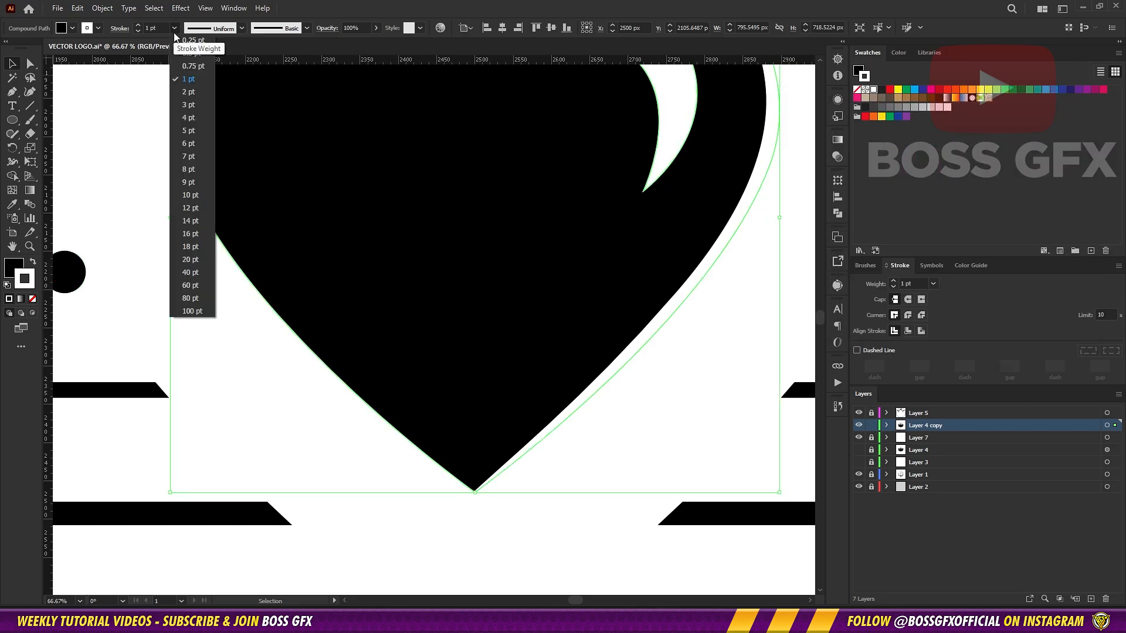
pyautogui.click(193, 182)
pyautogui.click(174, 29)
pyautogui.click(198, 245)
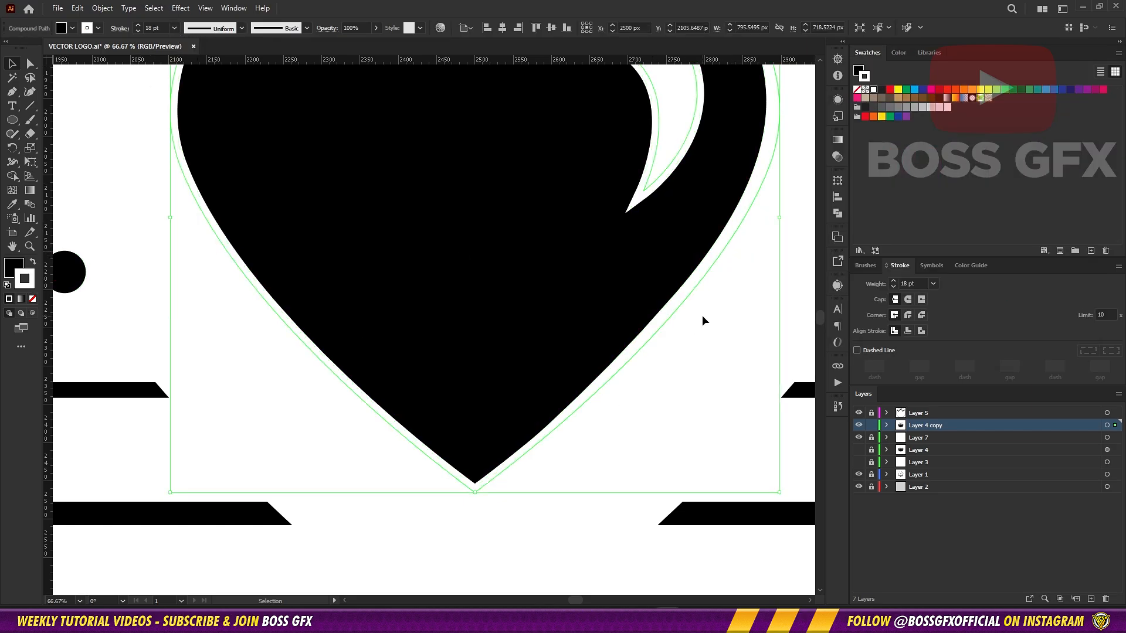
# Give the large heart a black stroke of 5 pt
pyautogui.doubleClick(22, 285)
pyautogui.moveTo(775, 235); pyautogui.dragTo(762, 293)
pyautogui.click(1043, 152)
pyautogui.click(174, 29)
pyautogui.click(188, 131)
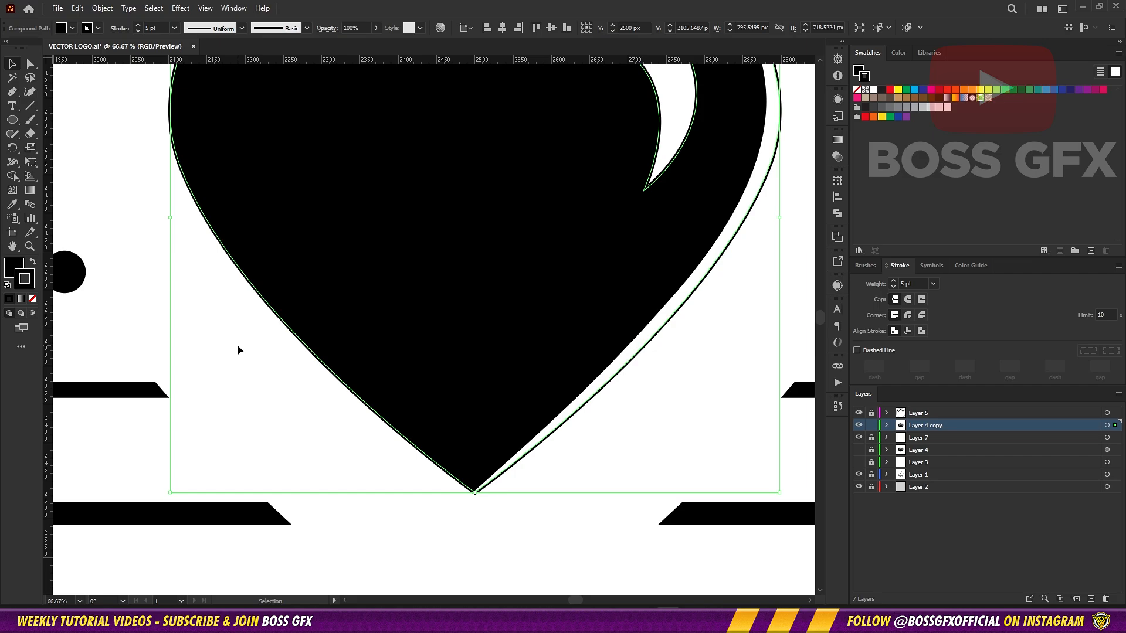
pyautogui.click(237, 345)
# Refine the highlight's anchor points and handles so its inner curve runs evenly beside the heart's new outline
pyautogui.moveTo(757, 226); pyautogui.dragTo(668, 344)
pyautogui.press('p')
pyautogui.keyDown('ctrl'); pyautogui.click(675, 257); pyautogui.keyUp('ctrl')
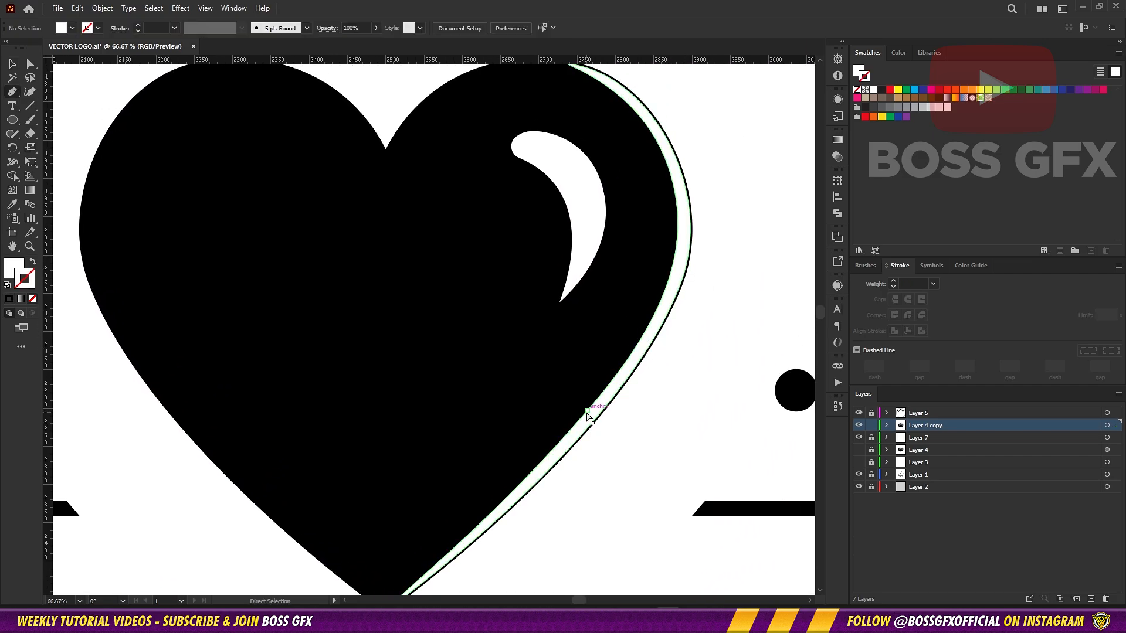
pyautogui.moveTo(585, 411); pyautogui.dragTo(658, 358)
pyautogui.keyDown('ctrl'); pyautogui.click(688, 366); pyautogui.keyUp('ctrl')
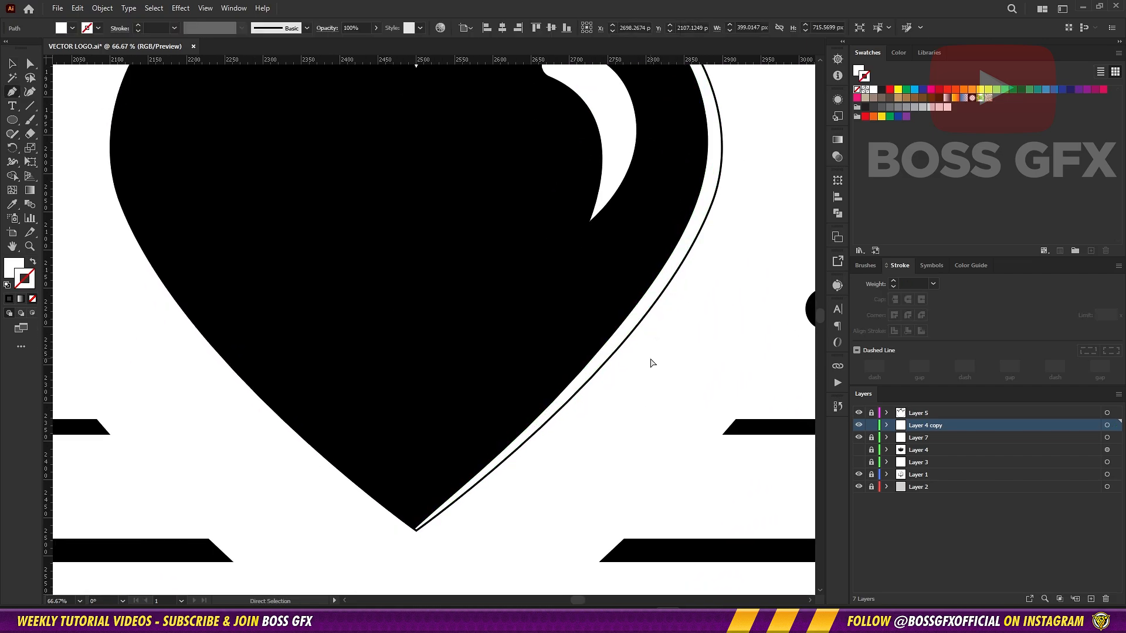
pyautogui.keyDown('ctrl'); pyautogui.click(610, 336); pyautogui.keyUp('ctrl')
pyautogui.moveTo(528, 436); pyautogui.dragTo(533, 433)
pyautogui.keyDown('ctrl'); pyautogui.click(674, 327); pyautogui.keyUp('ctrl')
pyautogui.moveTo(676, 322); pyautogui.dragTo(637, 401)
pyautogui.keyDown('ctrl'); pyautogui.click(677, 234); pyautogui.keyUp('ctrl')
pyautogui.moveTo(670, 281); pyautogui.dragTo(754, 323)
pyautogui.keyDown('ctrl'); pyautogui.click(698, 280); pyautogui.keyUp('ctrl')
# Set the large heart's black stroke weight to 10 pt
pyautogui.hotkey('ctrl', '-')
pyautogui.hotkey('ctrl', '-')
pyautogui.hotkey('ctrl', '-')
pyautogui.hotkey('ctrl', '-')
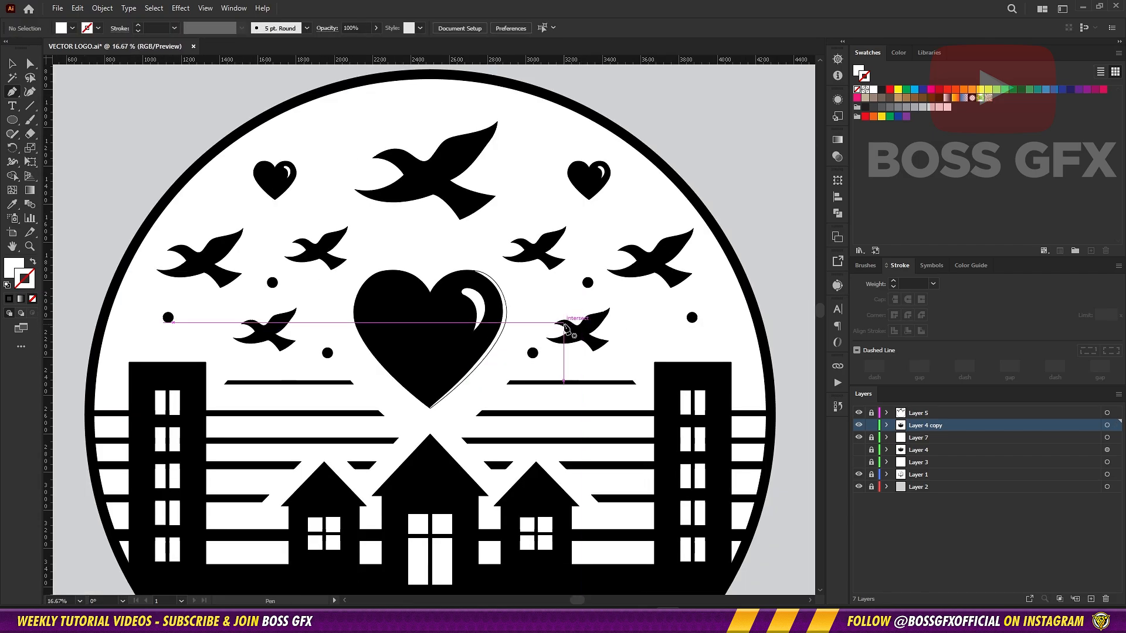
pyautogui.press('v')
pyautogui.click(458, 323)
pyautogui.click(137, 26)
pyautogui.click(644, 306)
pyautogui.moveTo(645, 307); pyautogui.dragTo(692, 267)
pyautogui.moveTo(589, 263); pyautogui.dragTo(597, 231)
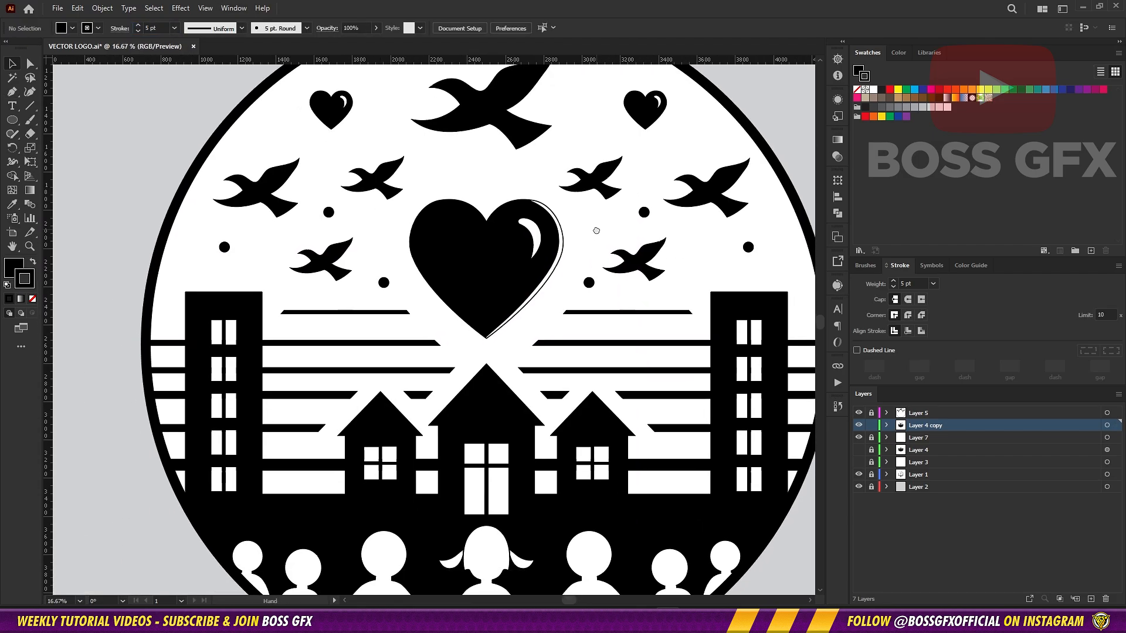
pyautogui.hotkey('ctrl', '-')
pyautogui.moveTo(733, 221); pyautogui.dragTo(735, 205)
pyautogui.click(493, 272)
pyautogui.click(174, 28)
pyautogui.click(189, 234)
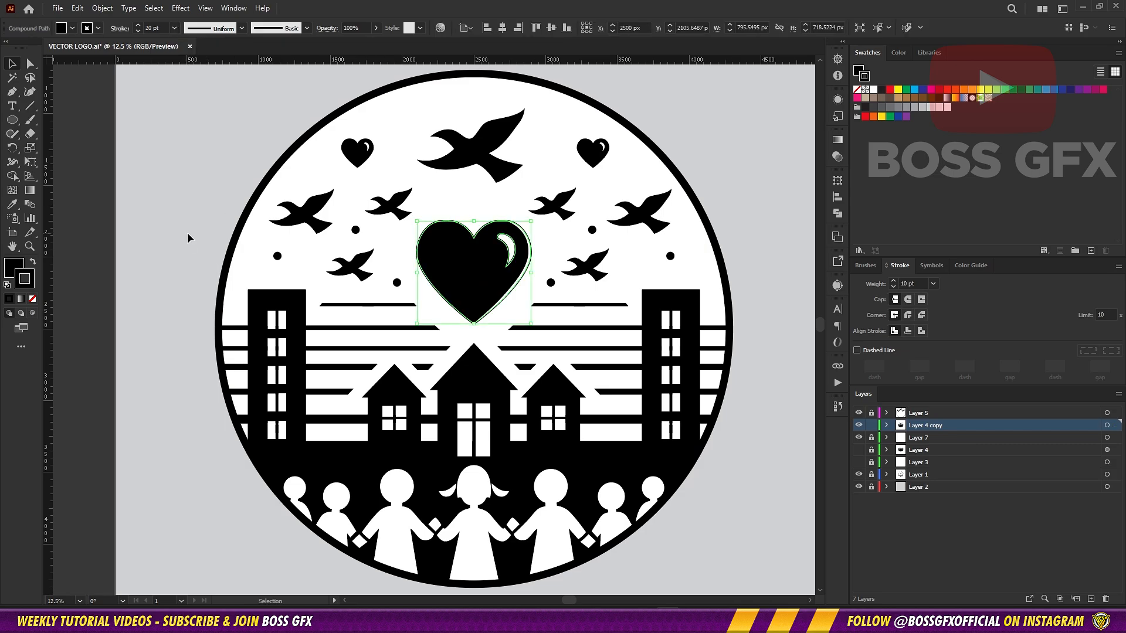
pyautogui.click(742, 211)
# Adjust the handles of the highlight's lower right section to fit the heart's thicker outline
pyautogui.hotkey('ctrl', '=')
pyautogui.hotkey('ctrl', '=')
pyautogui.hotkey('ctrl', '=')
pyautogui.hotkey('ctrl', '-')
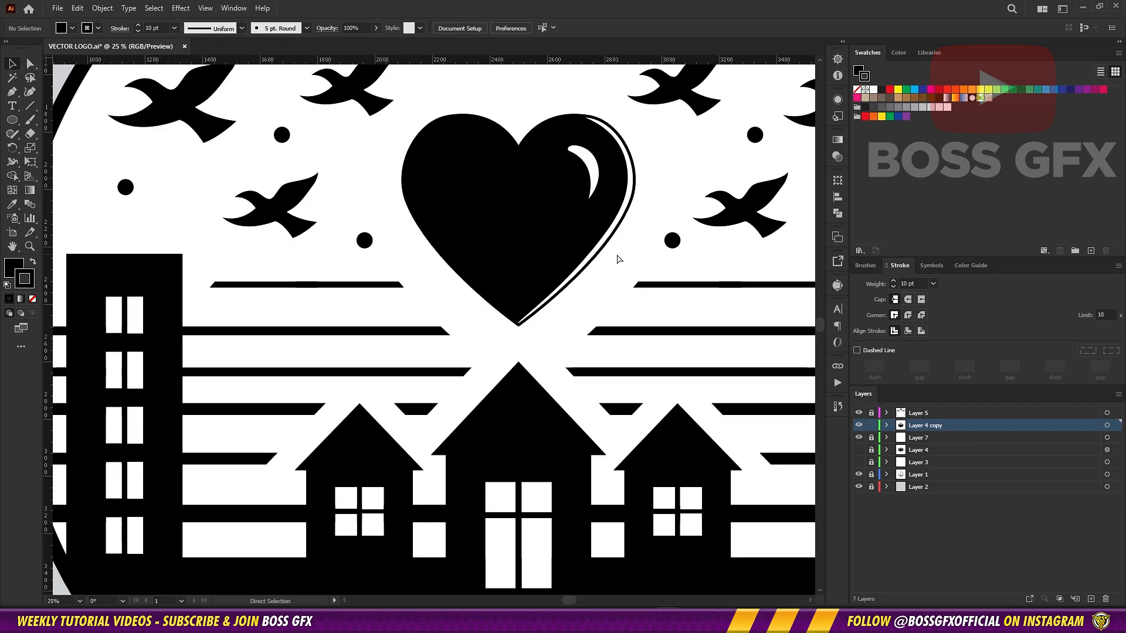
pyautogui.hotkey('ctrl', '=')
pyautogui.moveTo(633, 235); pyautogui.dragTo(605, 305)
pyautogui.press('p')
pyautogui.keyDown('ctrl'); pyautogui.click(629, 286); pyautogui.keyUp('ctrl')
pyautogui.hotkey('ctrl', '+')
pyautogui.keyDown('ctrl'); pyautogui.click(674, 336); pyautogui.keyUp('ctrl')
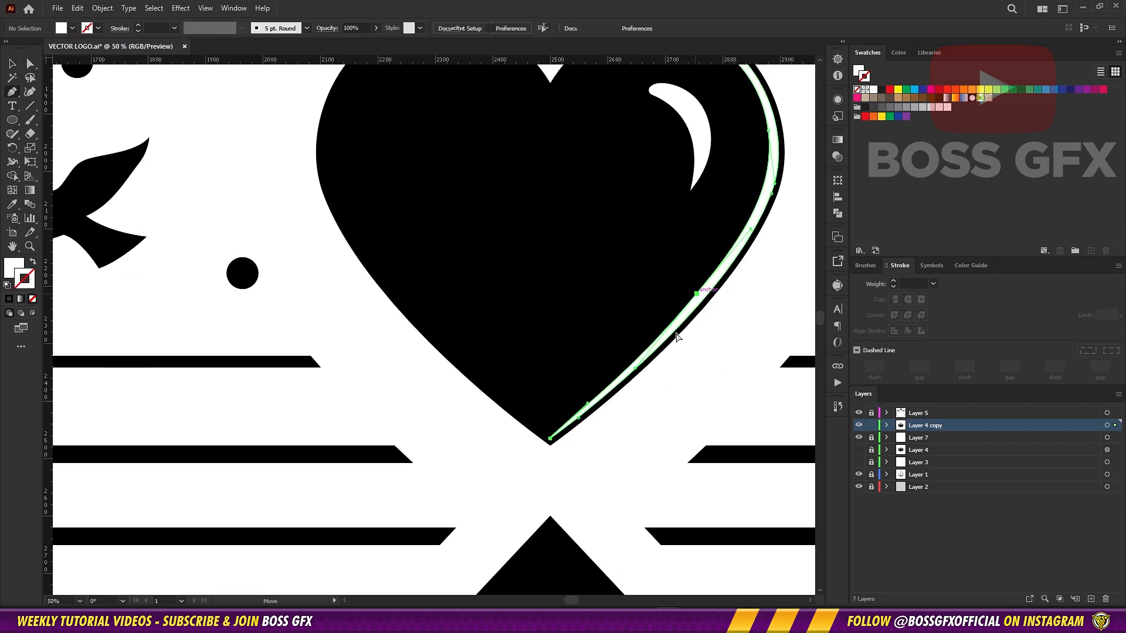
pyautogui.keyDown('ctrl'); pyautogui.click(693, 291); pyautogui.keyUp('ctrl')
pyautogui.moveTo(647, 346); pyautogui.dragTo(630, 364)
pyautogui.moveTo(772, 184); pyautogui.dragTo(719, 266)
pyautogui.keyDown('ctrl'); pyautogui.click(759, 245); pyautogui.keyUp('ctrl')
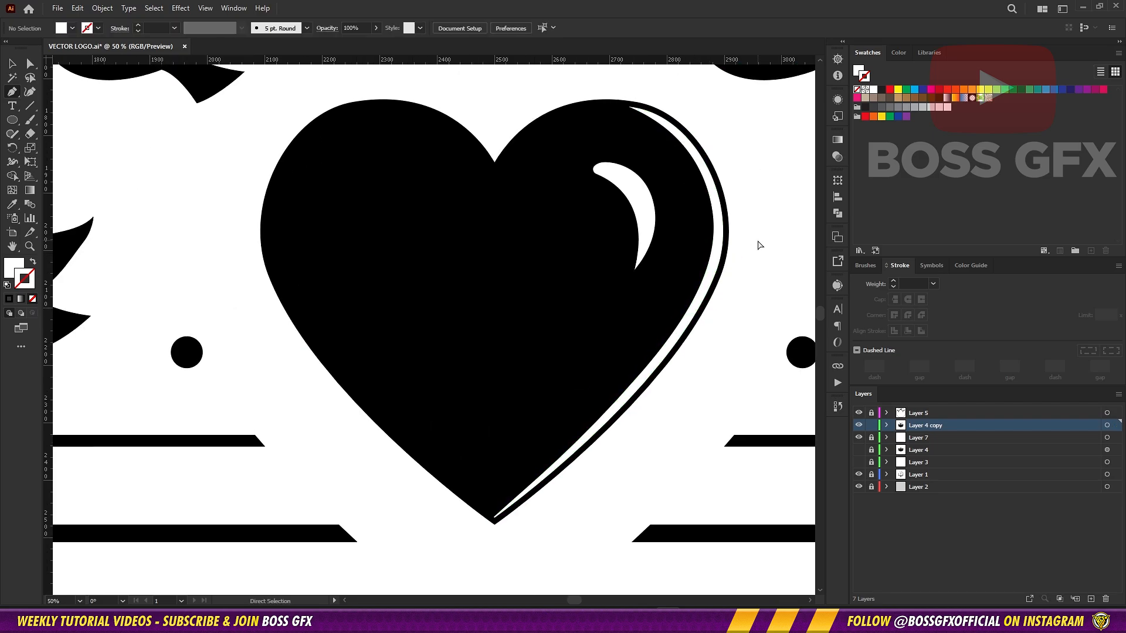
# Lock Layer 4 copy, unlock Layer 2, and fill its background square with the dark blue swatch 262262
pyautogui.hotkey('ctrl', '0')
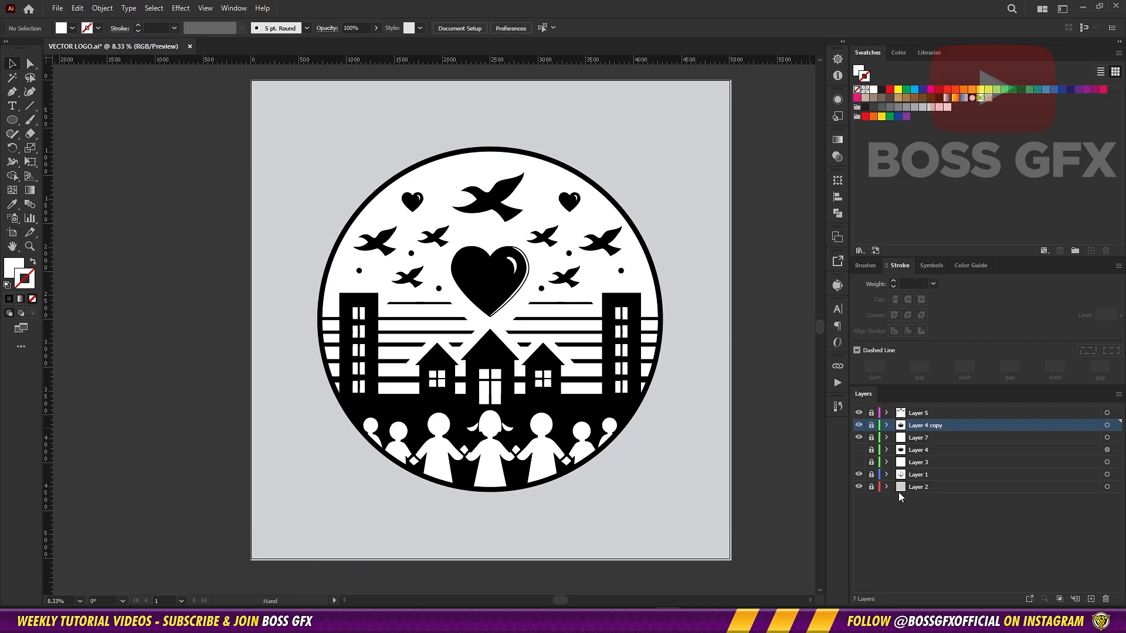
pyautogui.click(32, 299)
pyautogui.click(13, 267)
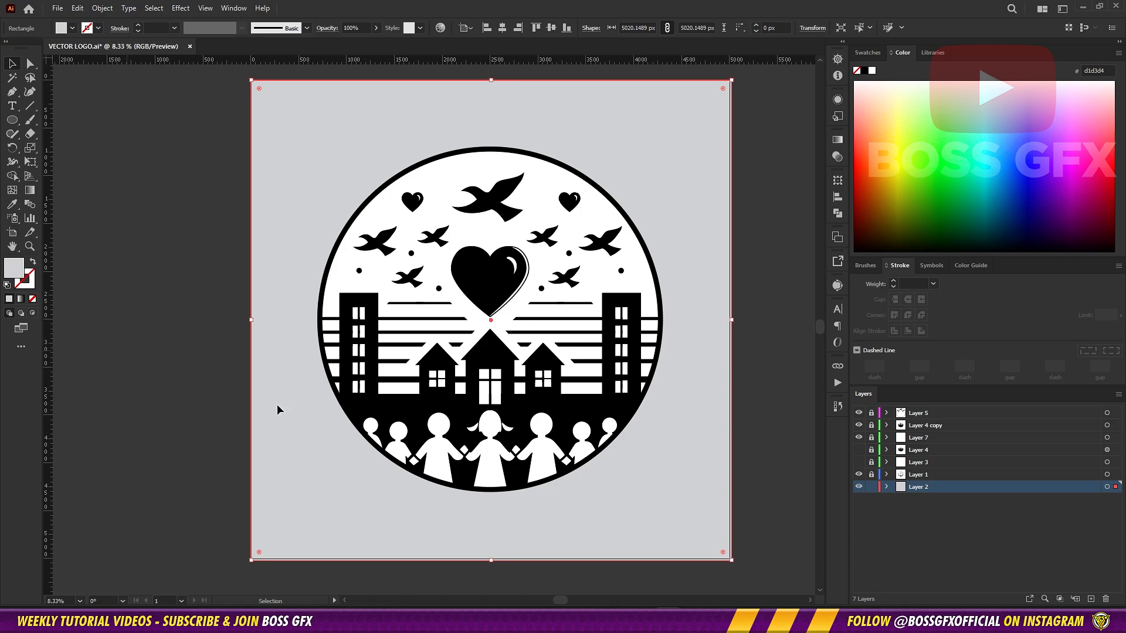
pyautogui.click(867, 53)
pyautogui.click(1062, 90)
pyautogui.click(1071, 90)
pyautogui.click(1063, 90)
pyautogui.click(1071, 91)
# Choose a darker, more muted violet-blue for the background square with the colour picker
pyautogui.doubleClick(13, 267)
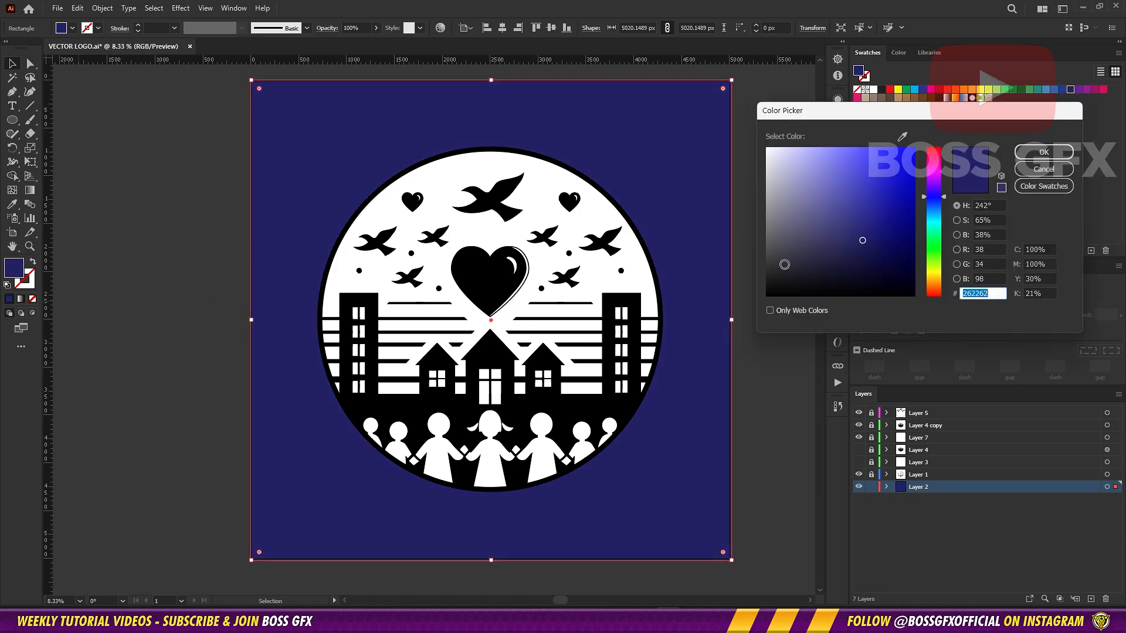
pyautogui.click(845, 238)
pyautogui.click(854, 199)
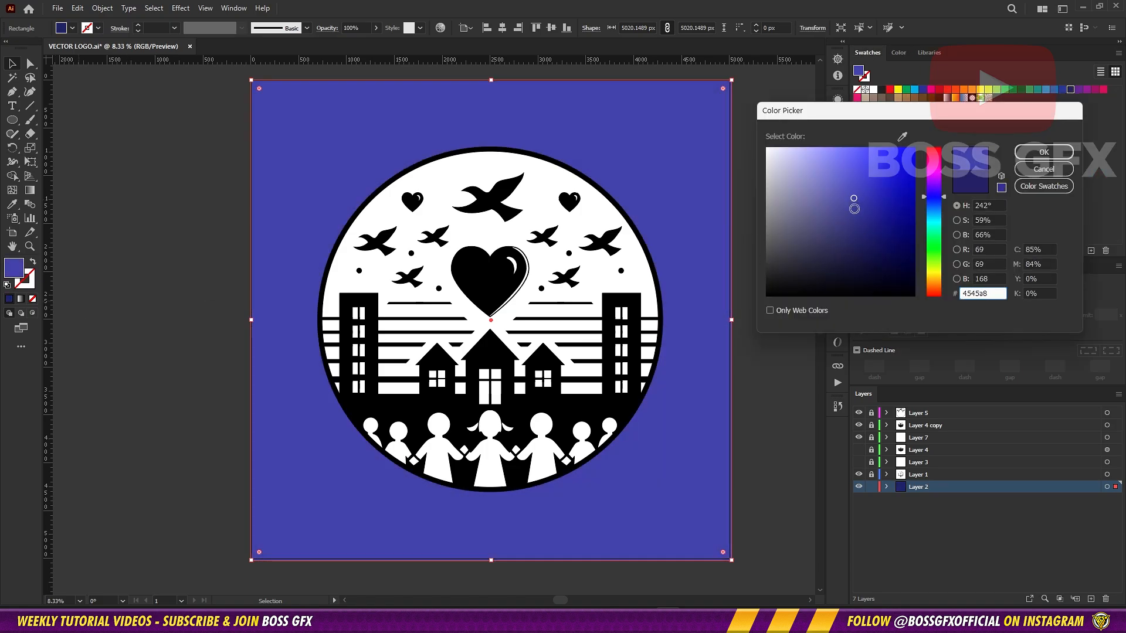
pyautogui.click(844, 257)
pyautogui.click(1044, 152)
pyautogui.click(762, 288)
pyautogui.moveTo(804, 435); pyautogui.dragTo(746, 444)
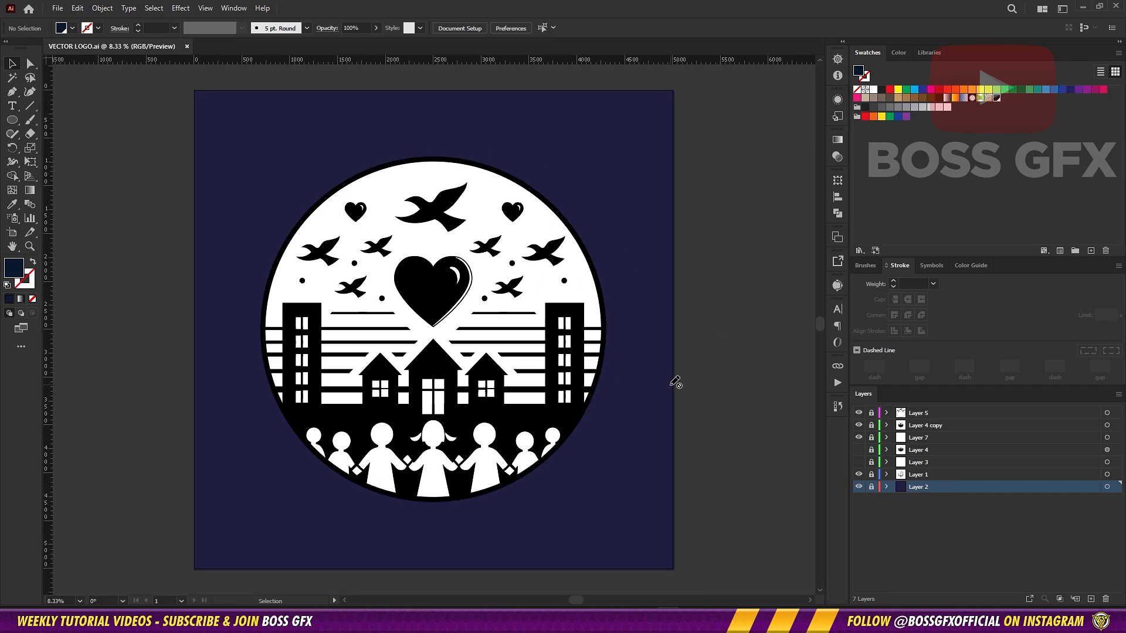
# Recolour the background square on Layer 2 with the very dark navy swatch
pyautogui.moveTo(675, 381); pyautogui.dragTo(701, 364)
pyautogui.click(997, 99)
pyautogui.click(749, 239)
pyautogui.moveTo(749, 239); pyautogui.dragTo(758, 253)
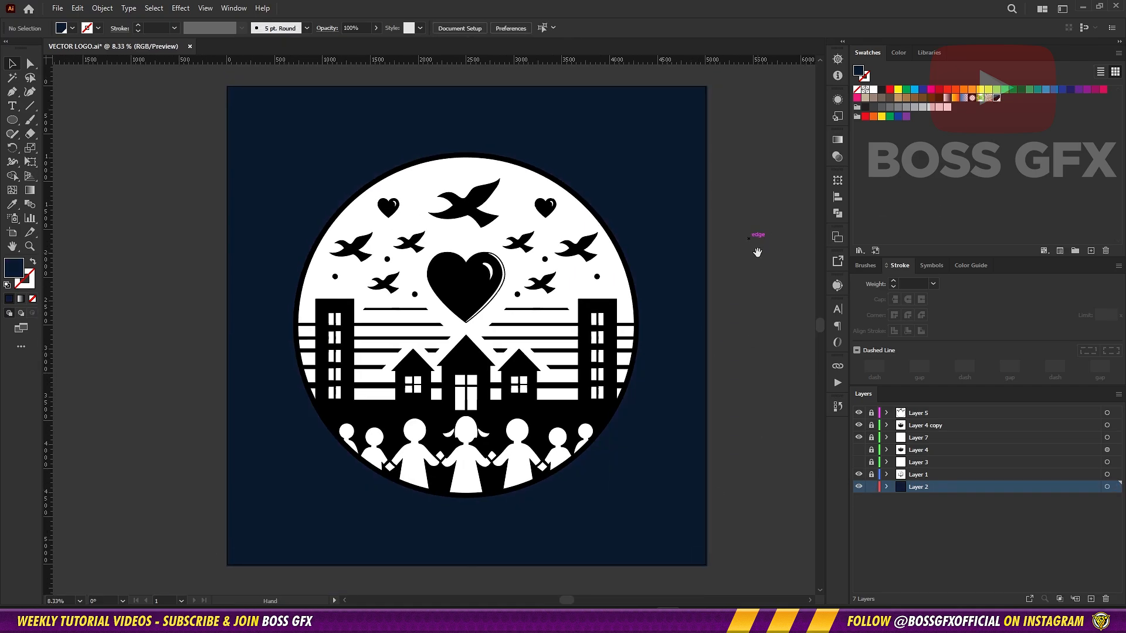
# Duplicate Layer 5 and Layer 4 copy above Layer 7, unlock the duplicates, and keep the originals hidden and locked
pyautogui.click(859, 425)
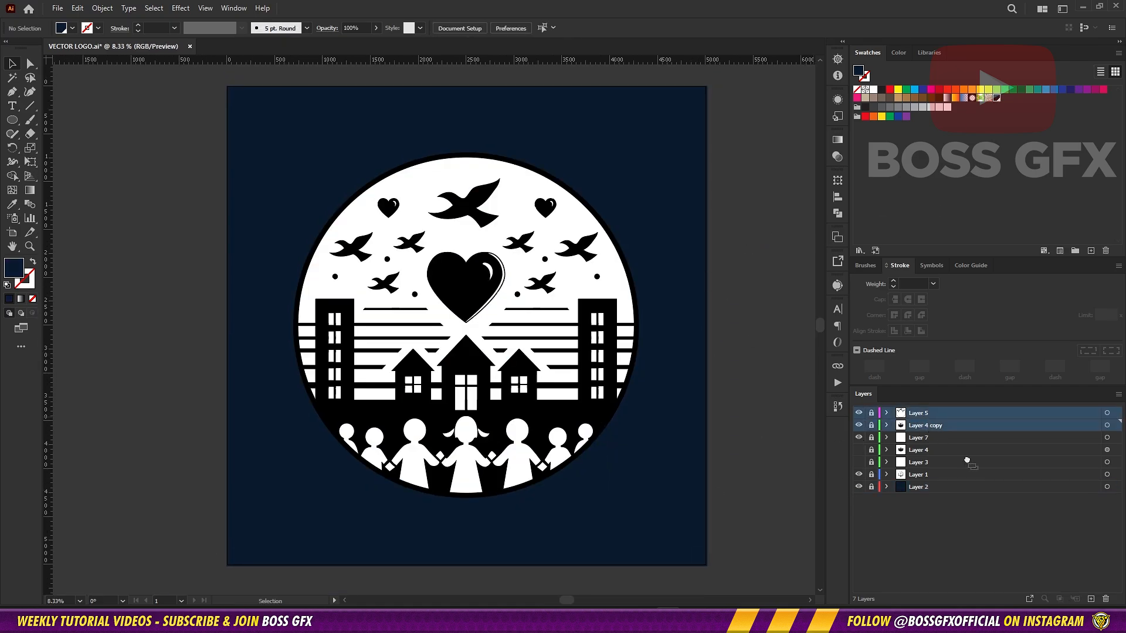
pyautogui.moveTo(859, 451); pyautogui.dragTo(859, 438)
pyautogui.moveTo(872, 414); pyautogui.dragTo(872, 425)
pyautogui.moveTo(924, 465); pyautogui.dragTo(923, 432)
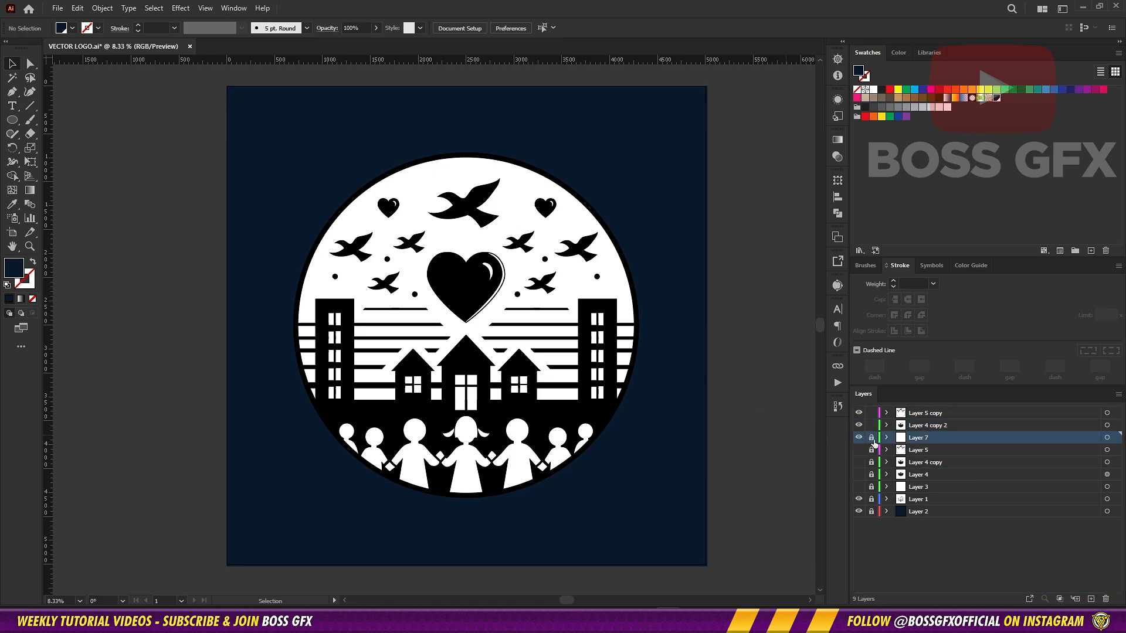
# Fill the white backing circle on Layer 7 with a very light grey
pyautogui.click(567, 287)
pyautogui.scroll(-1, 227, 381)
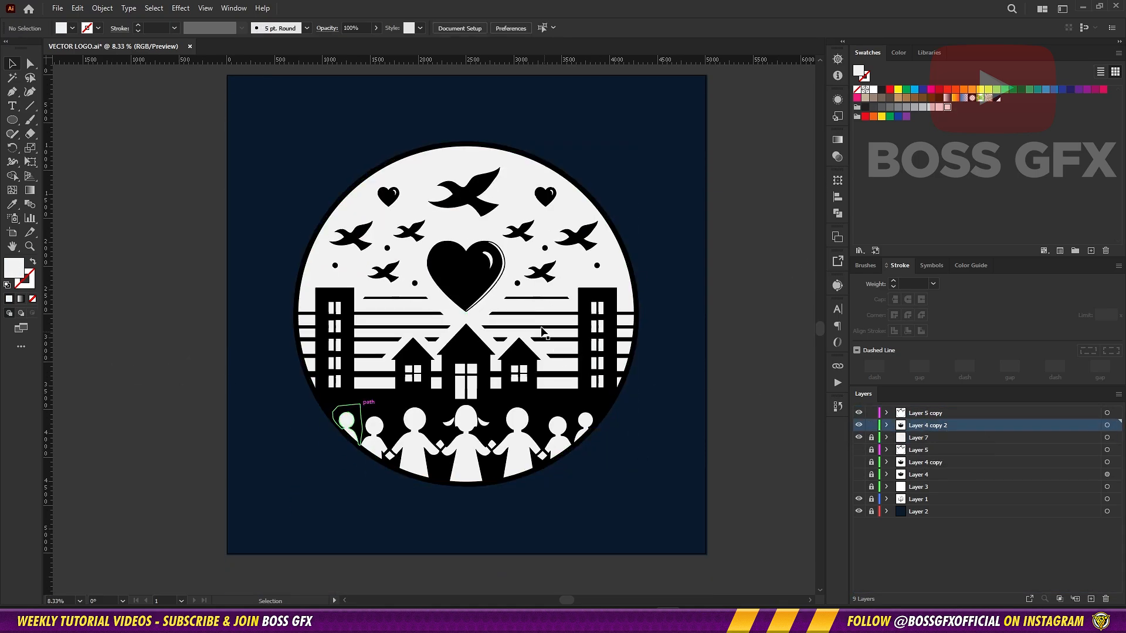
pyautogui.moveTo(542, 333); pyautogui.dragTo(555, 333)
# Select all unlocked artwork and expand the logo's outer ring from a stroke into a filled shape
pyautogui.hotkey('ctrl', 'a')
pyautogui.hotkey('ctrl', '+')
pyautogui.hotkey('ctrl', '+')
pyautogui.hotkey('ctrl', '+')
pyautogui.hotkey('ctrl', '+')
pyautogui.hotkey('ctrl', '+')
pyautogui.moveTo(607, 134); pyautogui.dragTo(604, 329)
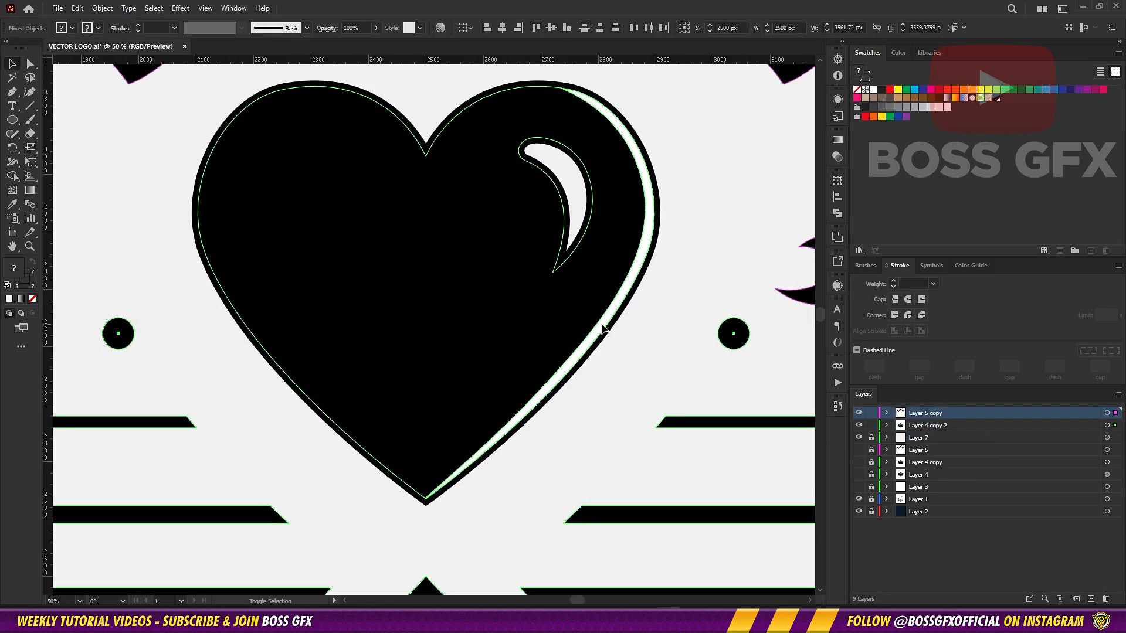
pyautogui.hotkey('ctrl', '-')
pyautogui.hotkey('ctrl', '-')
pyautogui.hotkey('ctrl', '-')
pyautogui.hotkey('ctrl', '-')
pyautogui.press('i')
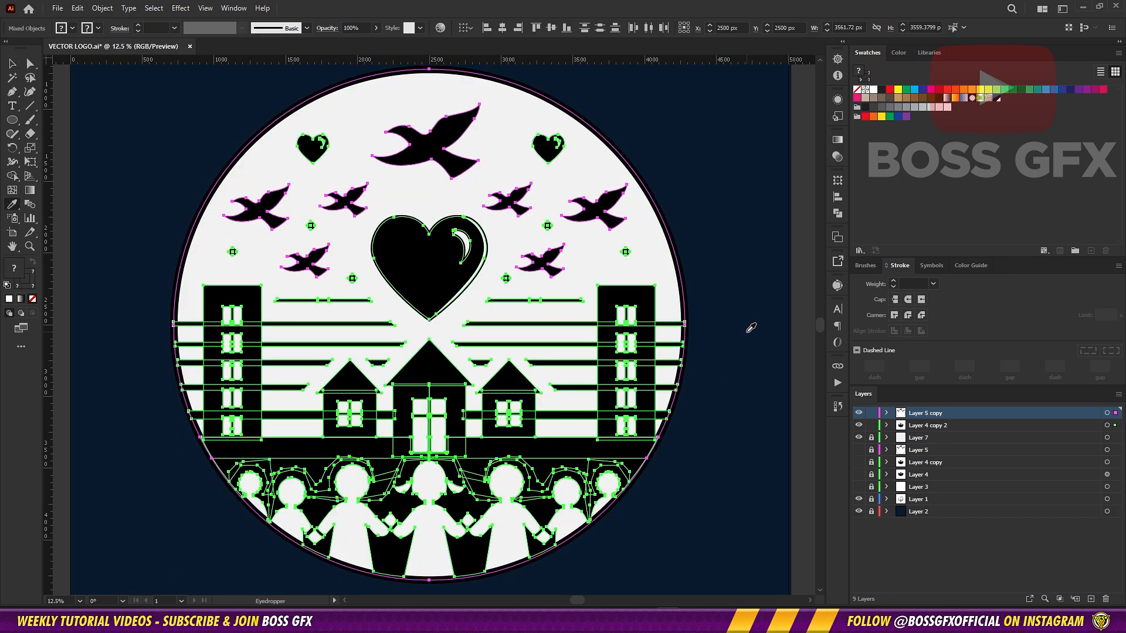
pyautogui.press('v')
pyautogui.click(77, 9)
pyautogui.moveTo(102, 8)
pyautogui.click(111, 155)
pyautogui.click(535, 375)
# Unite the logo's black shapes, leaving out the central heart, with the Pathfinder
pyautogui.click(837, 213)
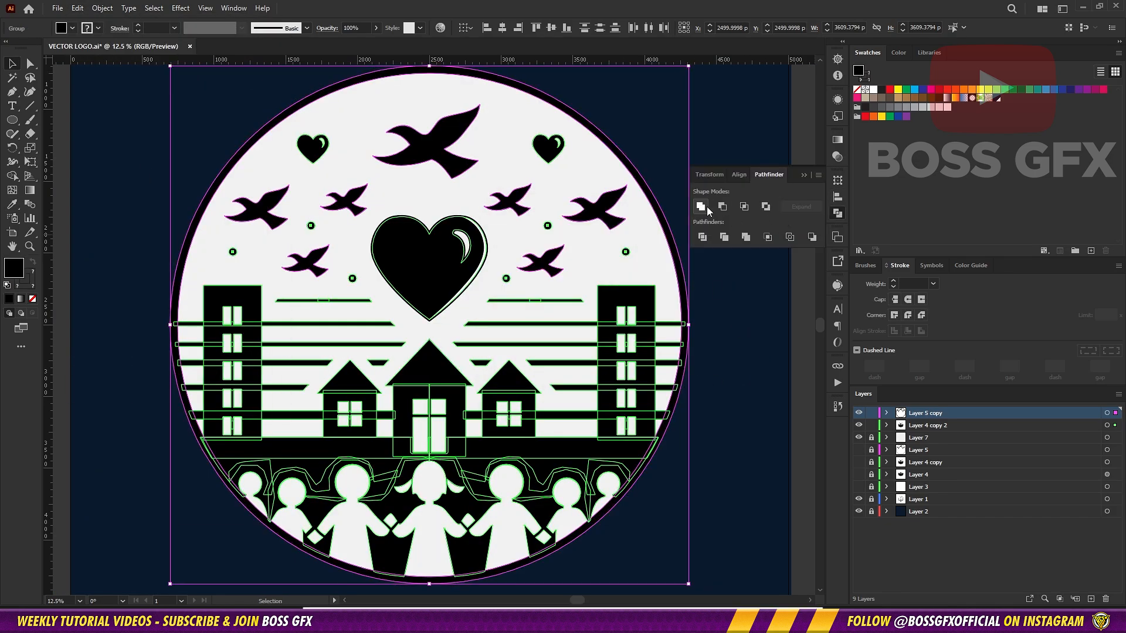
pyautogui.click(704, 208)
pyautogui.click(837, 214)
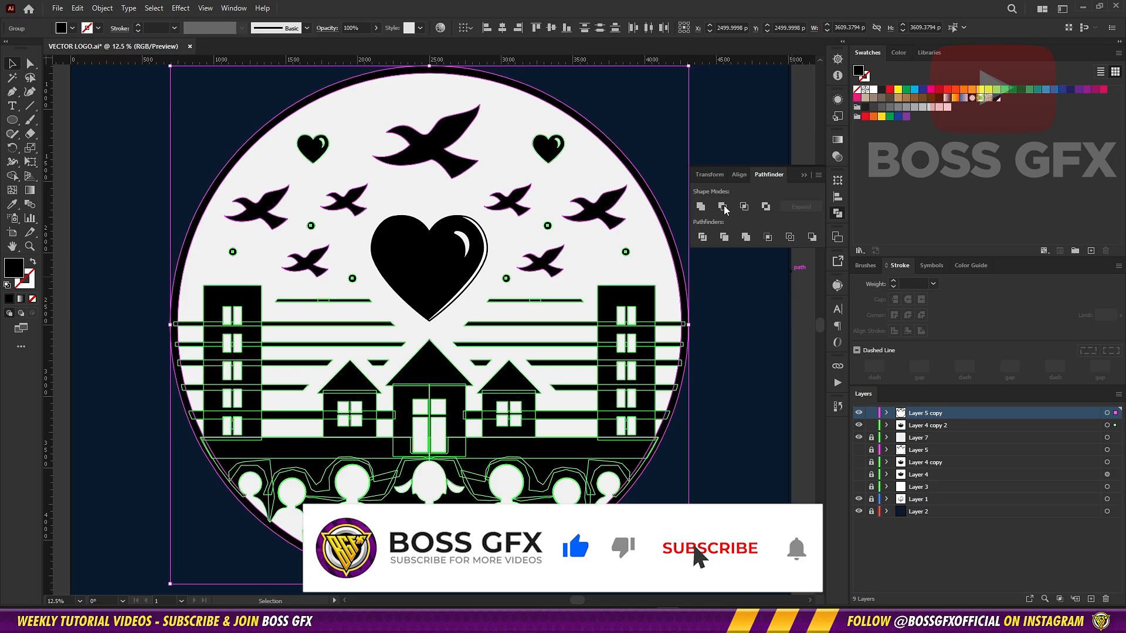
pyautogui.click(704, 208)
pyautogui.click(838, 214)
pyautogui.click(726, 191)
# Select the united artwork together with the central heart, leaving the heart's white side highlight out of the selection
pyautogui.hotkey('ctrl', '-')
pyautogui.moveTo(239, 150); pyautogui.dragTo(534, 493)
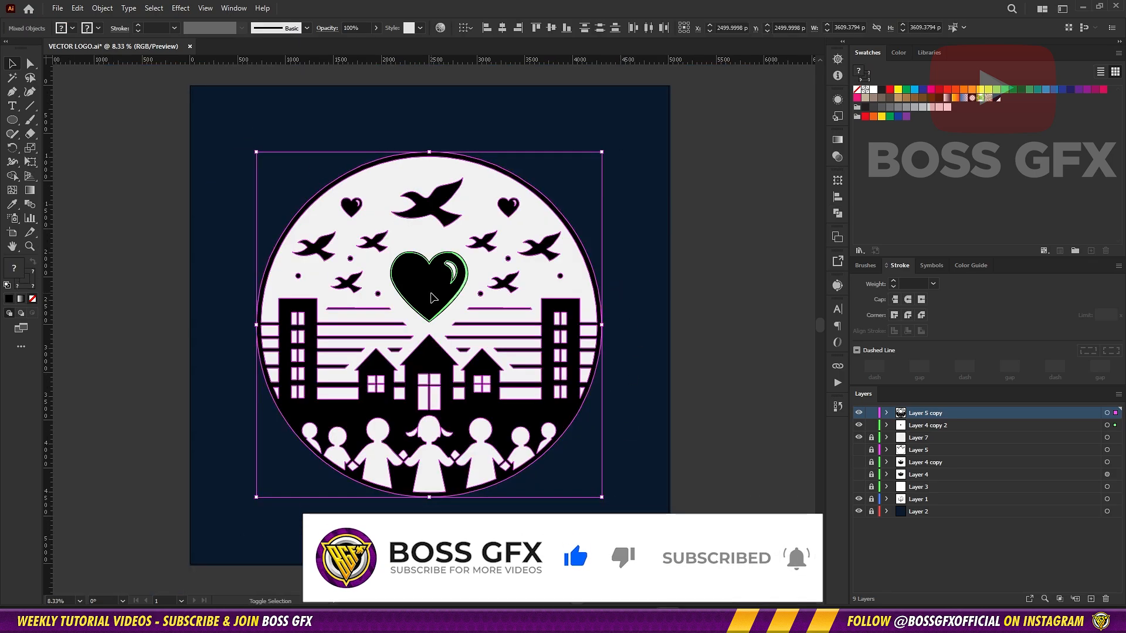
pyautogui.hotkey('ctrl', '+')
pyautogui.hotkey('ctrl', '+')
pyautogui.hotkey('ctrl', '+')
pyautogui.hotkey('ctrl', '+')
pyautogui.keyDown('shift'); pyautogui.click(536, 215); pyautogui.keyUp('shift')
pyautogui.moveTo(575, 219); pyautogui.dragTo(592, 351)
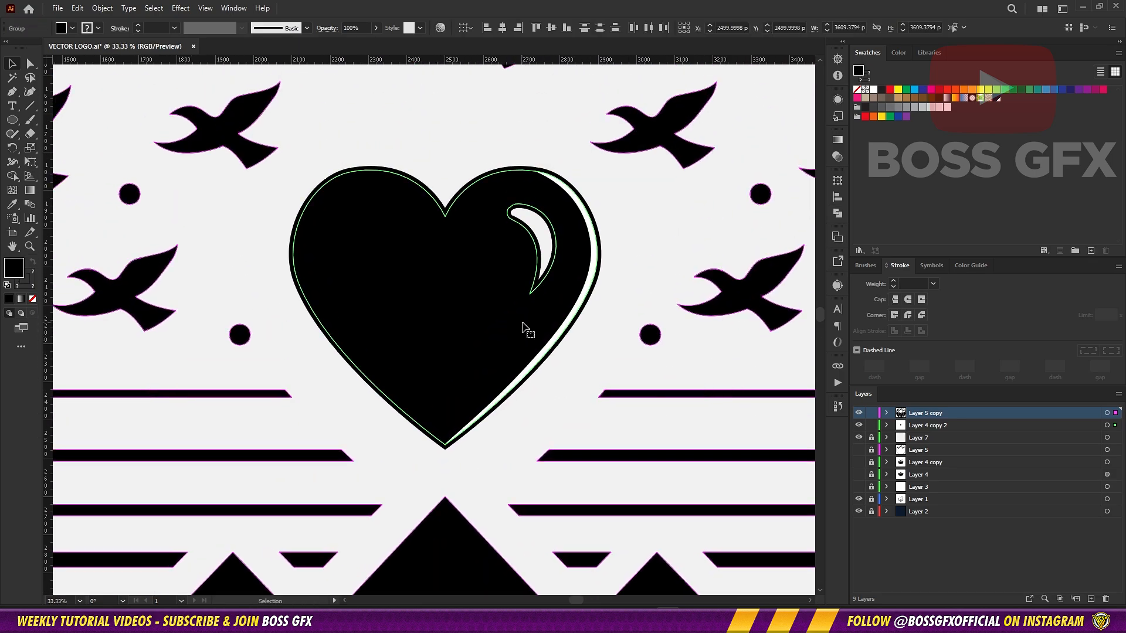
# Try to copy the navy background colour onto the selected artwork with the Eyedropper
pyautogui.hotkey('ctrl', '-')
pyautogui.hotkey('ctrl', '-')
pyautogui.hotkey('ctrl', '-')
pyautogui.press('i')
pyautogui.click(729, 201)
pyautogui.hotkey('ctrl', 'z')
# Set the selected artwork's fill to the background's navy by pasting its colour code, and deselect the artwork
pyautogui.doubleClick(859, 70)
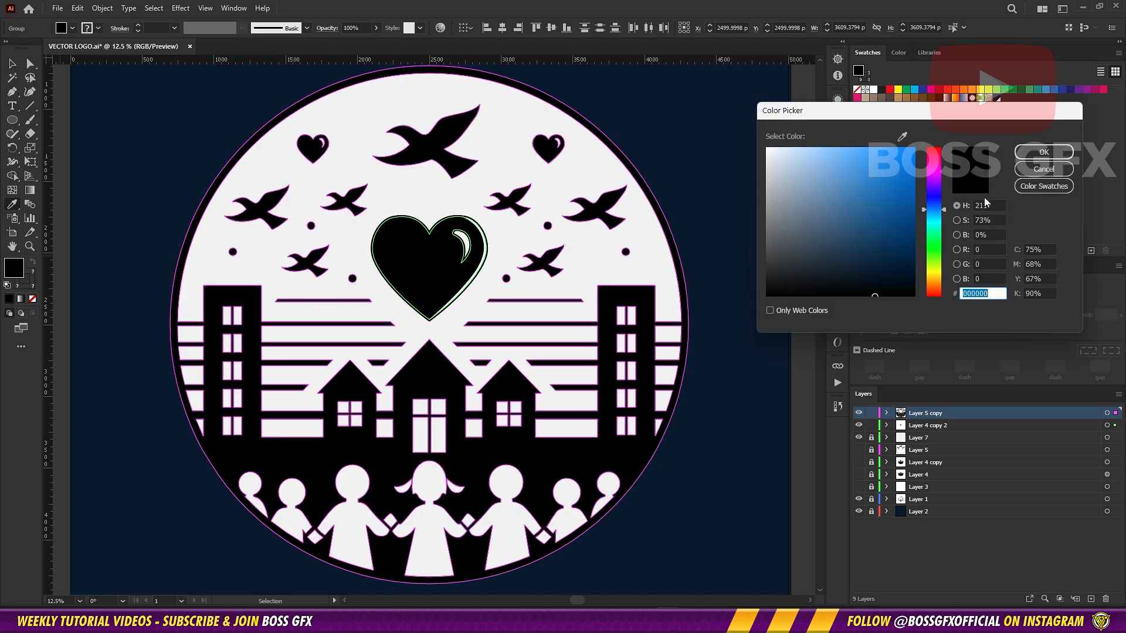
pyautogui.hotkey('ctrl', 'v')
pyautogui.click(1022, 196)
pyautogui.keyDown('ctrl'); pyautogui.click(723, 233); pyautogui.keyUp('ctrl')
pyautogui.moveTo(720, 268); pyautogui.dragTo(728, 298)
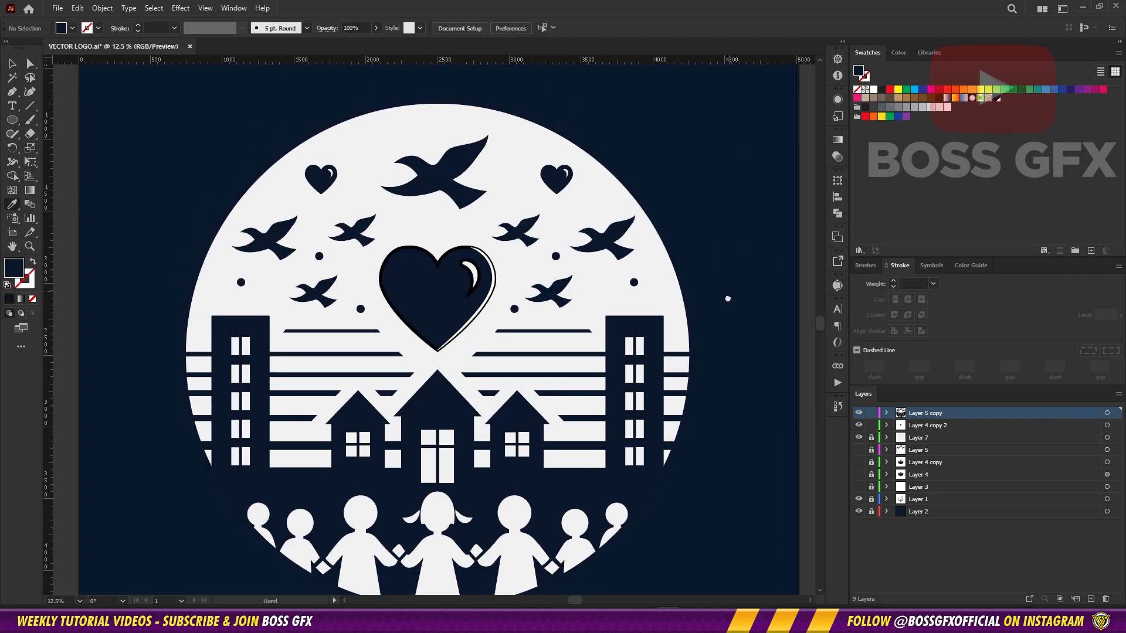
# Recolour the central heart's black 20 pt stroke with the copied navy colour code and deselect it
pyautogui.press('v')
pyautogui.hotkey('ctrl', '+')
pyautogui.hotkey('ctrl', '+')
pyautogui.hotkey('ctrl', '+')
pyautogui.hotkey('ctrl', '+')
pyautogui.moveTo(721, 176); pyautogui.dragTo(694, 297)
pyautogui.click(602, 270)
pyautogui.moveTo(603, 294); pyautogui.dragTo(663, 324)
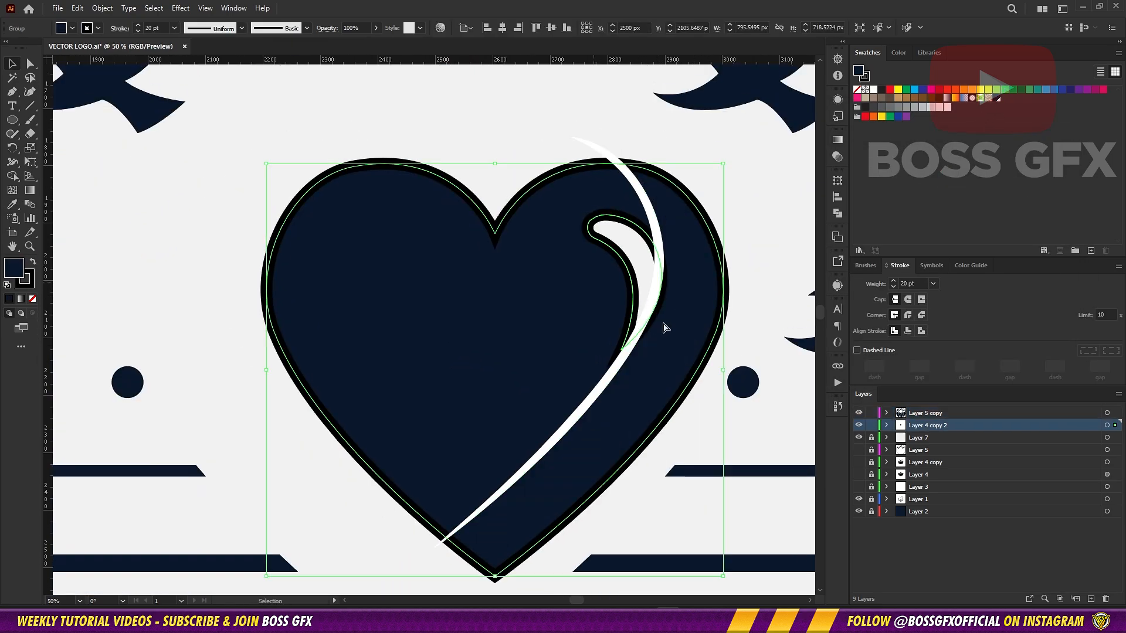
pyautogui.hotkey('ctrl', 'z')
pyautogui.doubleClick(29, 284)
pyautogui.click(1027, 216)
pyautogui.click(867, 53)
pyautogui.doubleClick(24, 285)
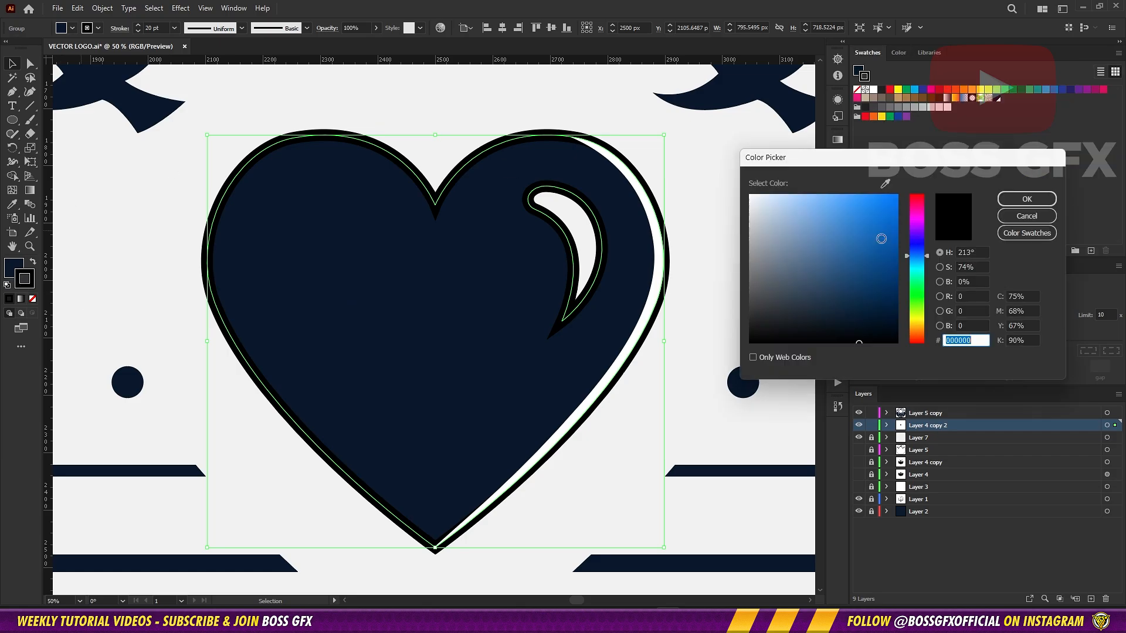
pyautogui.hotkey('ctrl', 'v')
pyautogui.click(1023, 198)
pyautogui.hotkey('ctrl', '-')
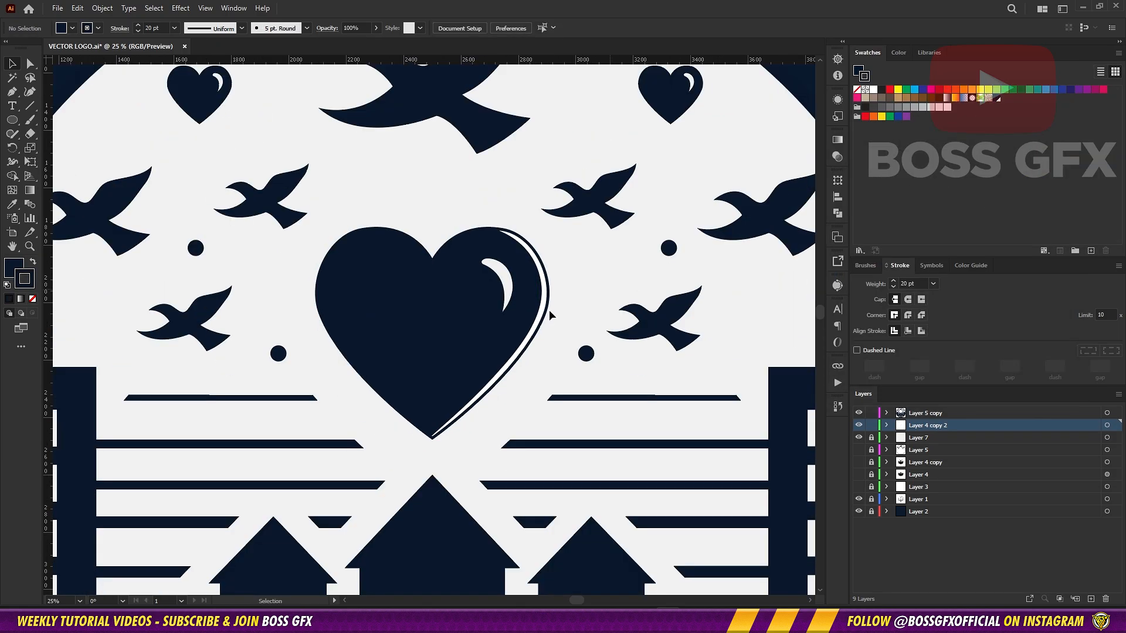
pyautogui.hotkey('ctrl', '-')
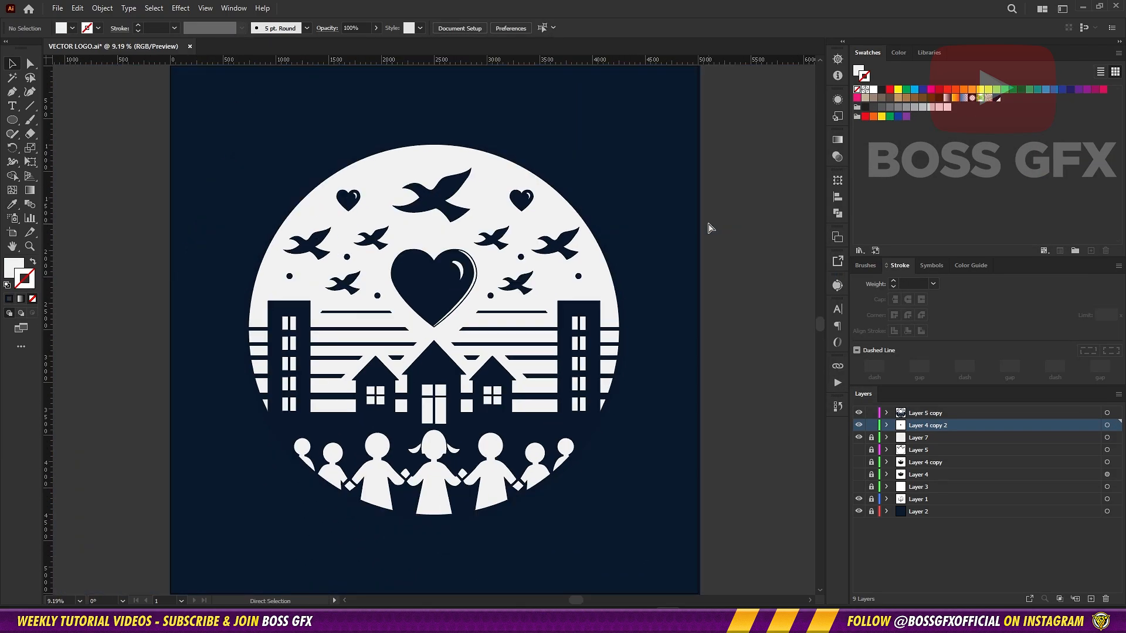